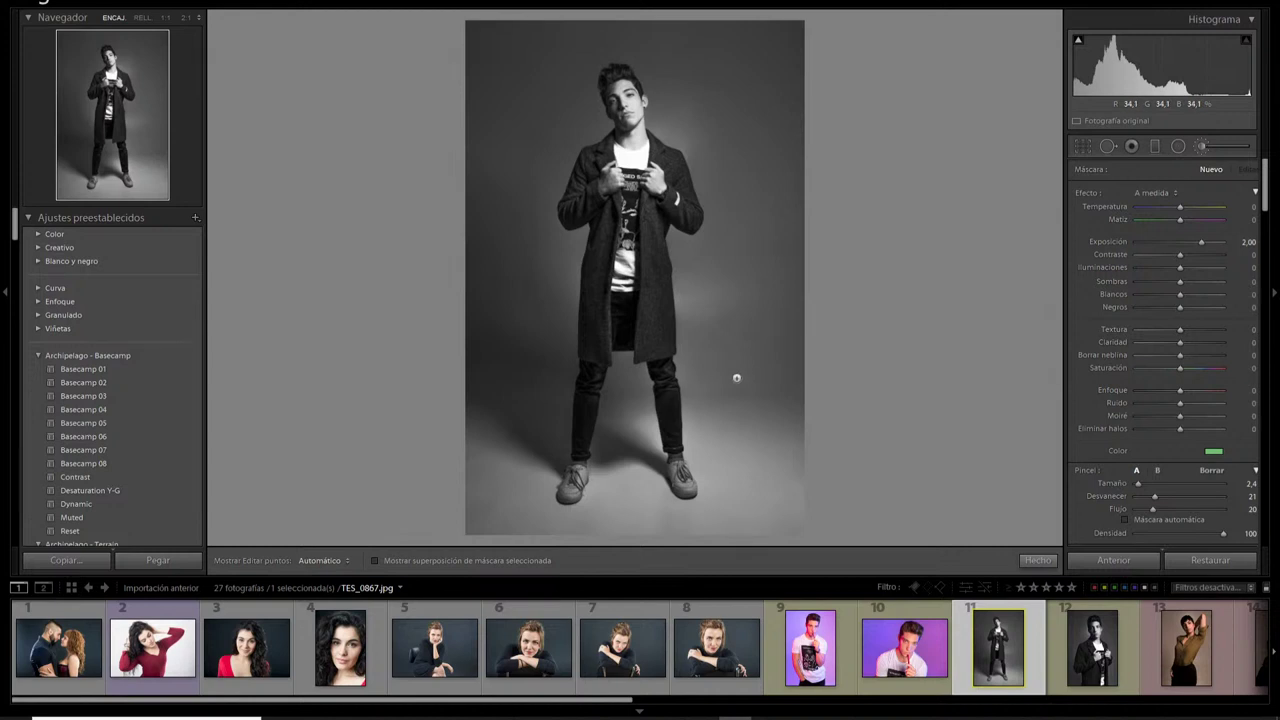
Hide the presets side panel and set the adjustment brush's mask tint to fully saturated red
left_click(2, 220)
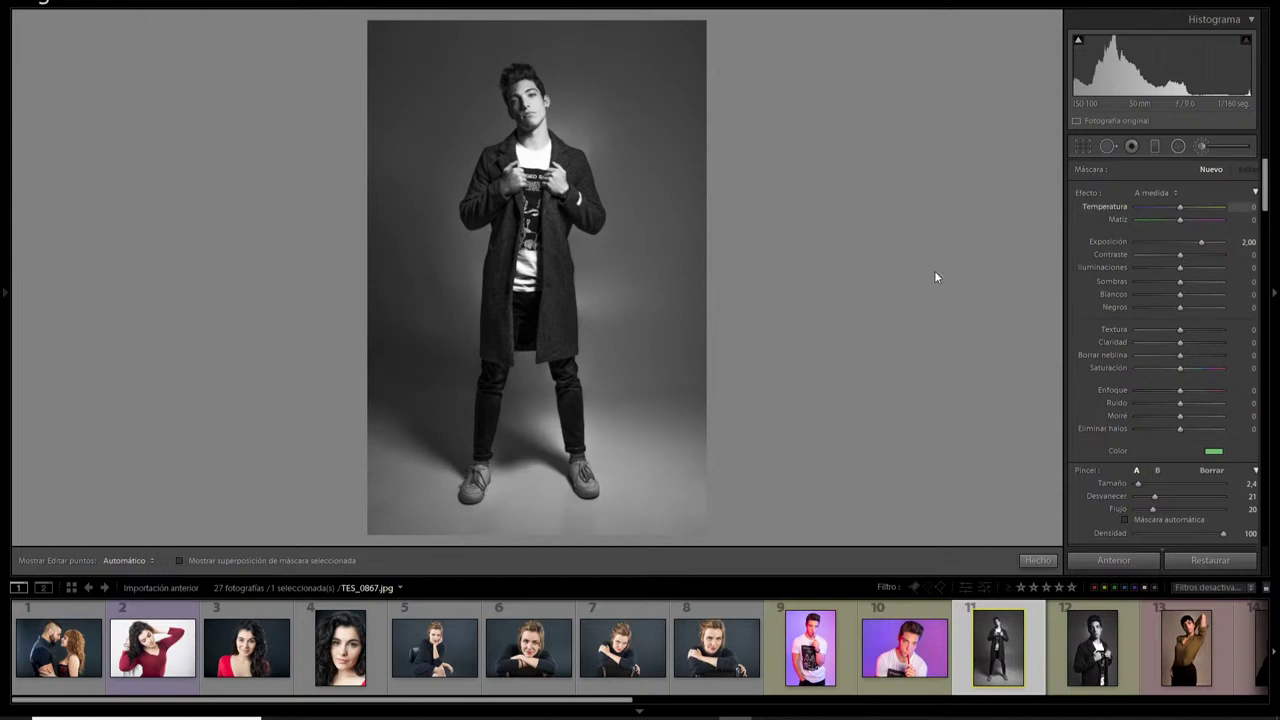
left_click(1214, 452)
mouse_move(1140, 463)
left_mouse_down()
mouse_move(1078, 485)
mouse_move(937, 481)
mouse_move(925, 436)
left_mouse_up()
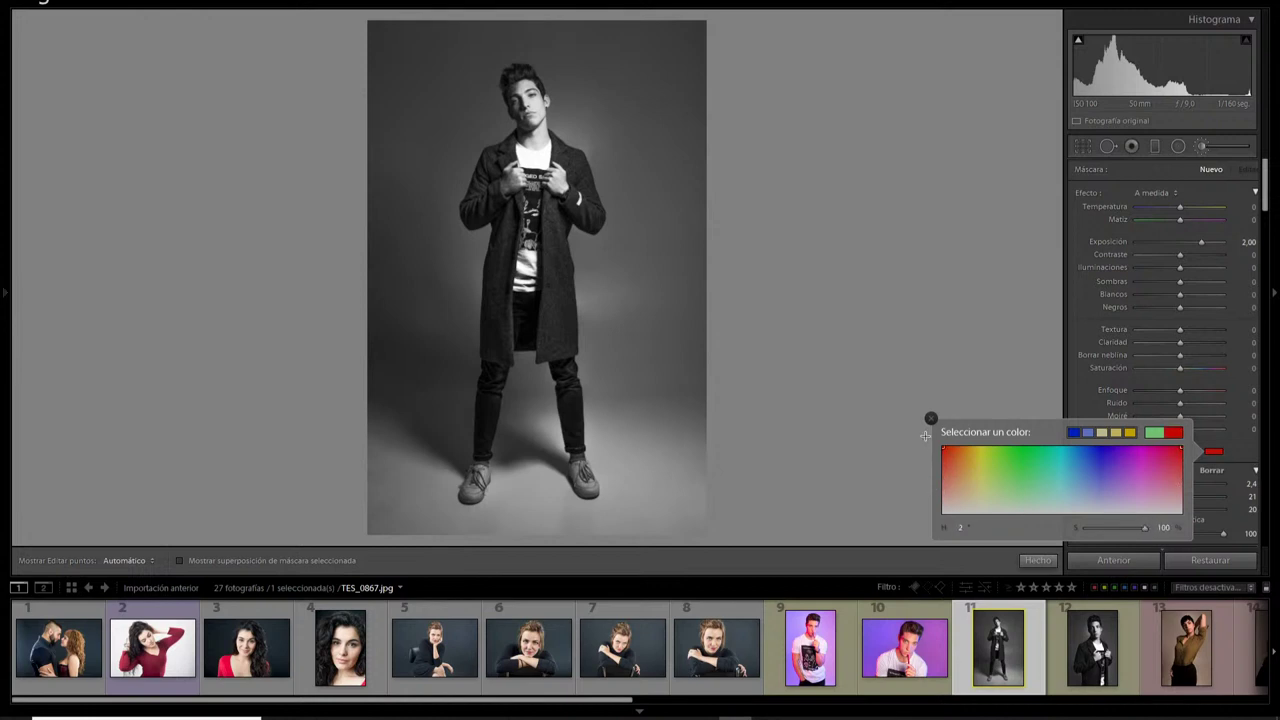
left_click(795, 382)
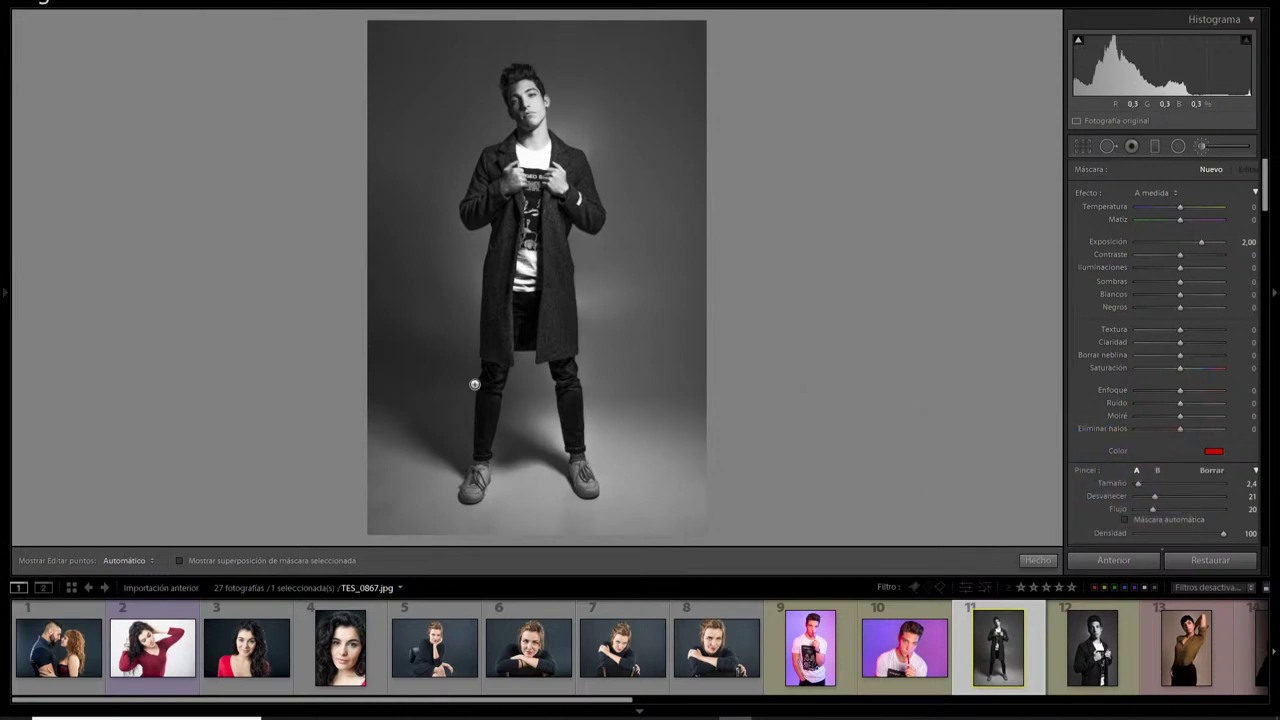
Try brush strokes across the legs in saturated red, in a lighter tint and at full flow, undoing each one
left_click_drag(447, 378, 572, 377)
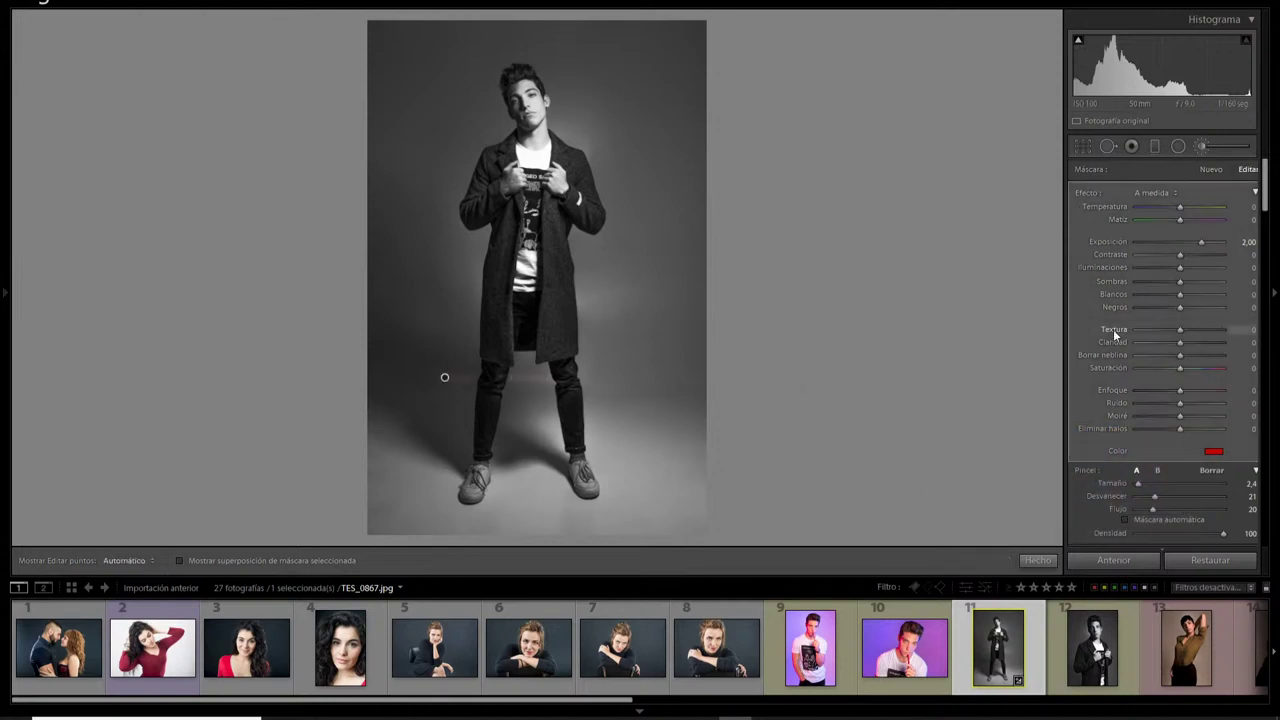
key("ctrl+z")
left_click(1213, 451)
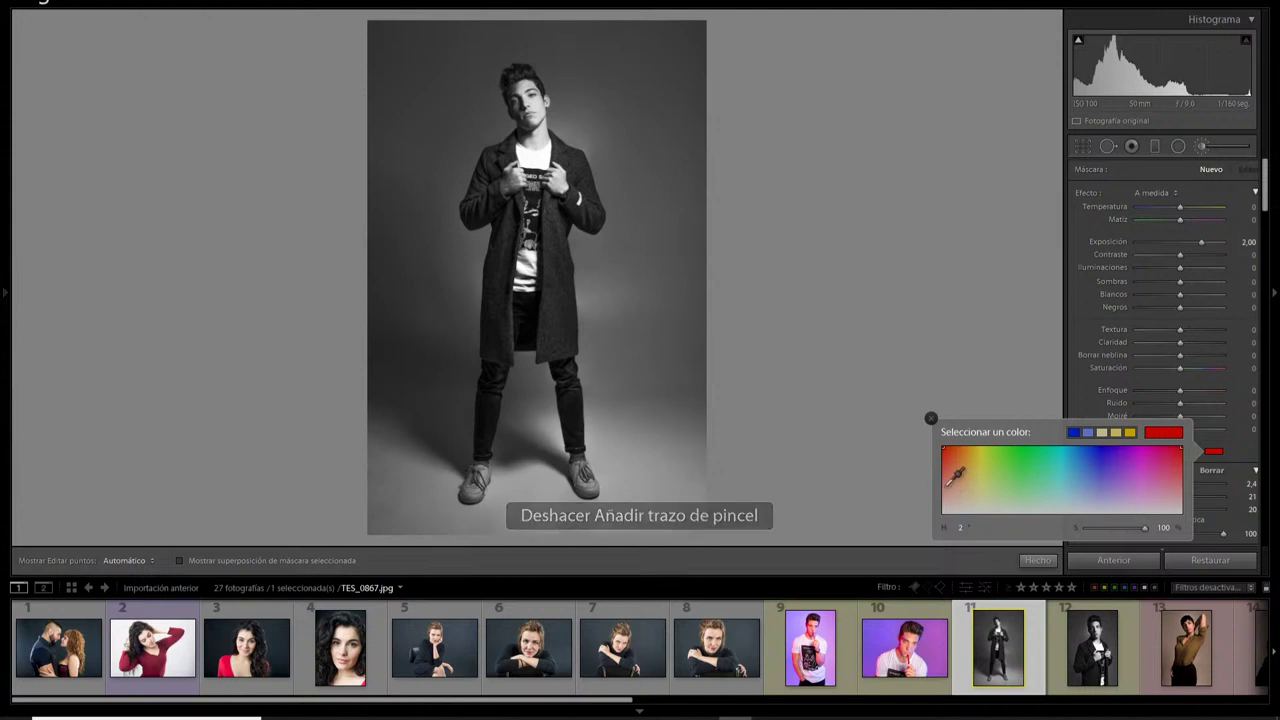
left_click(440, 413)
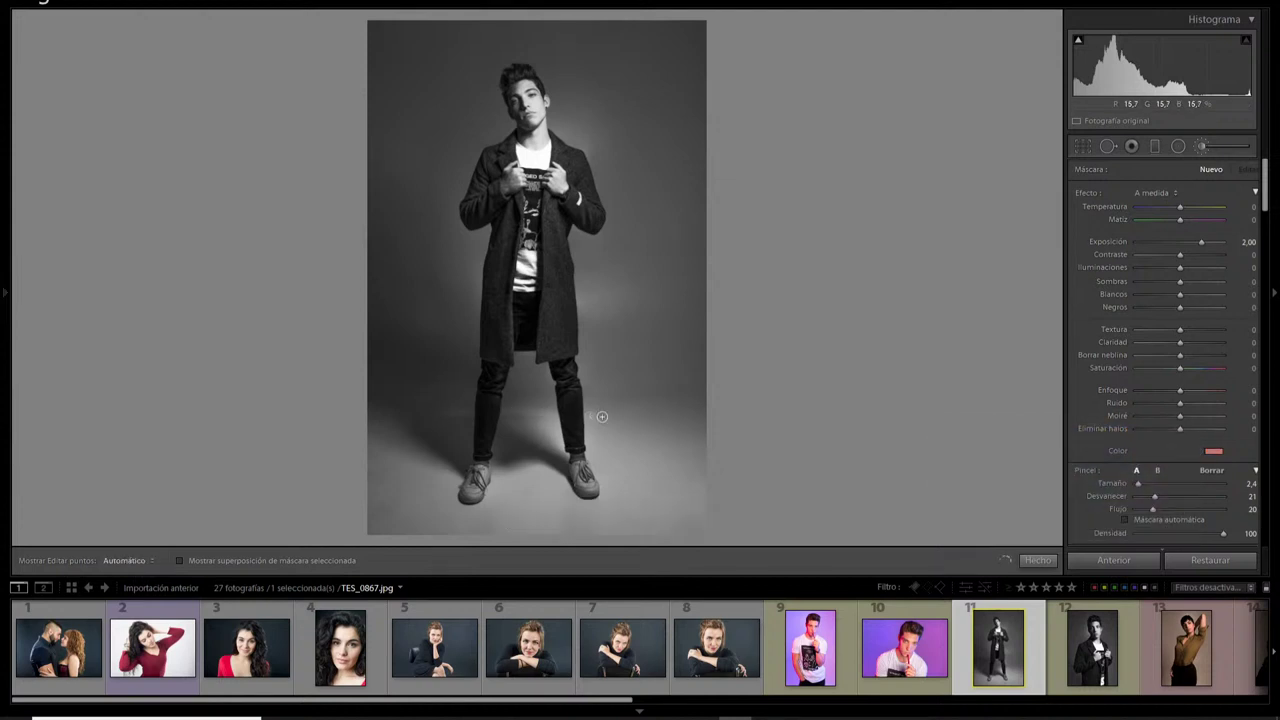
key("ctrl+z")
left_click(1213, 451)
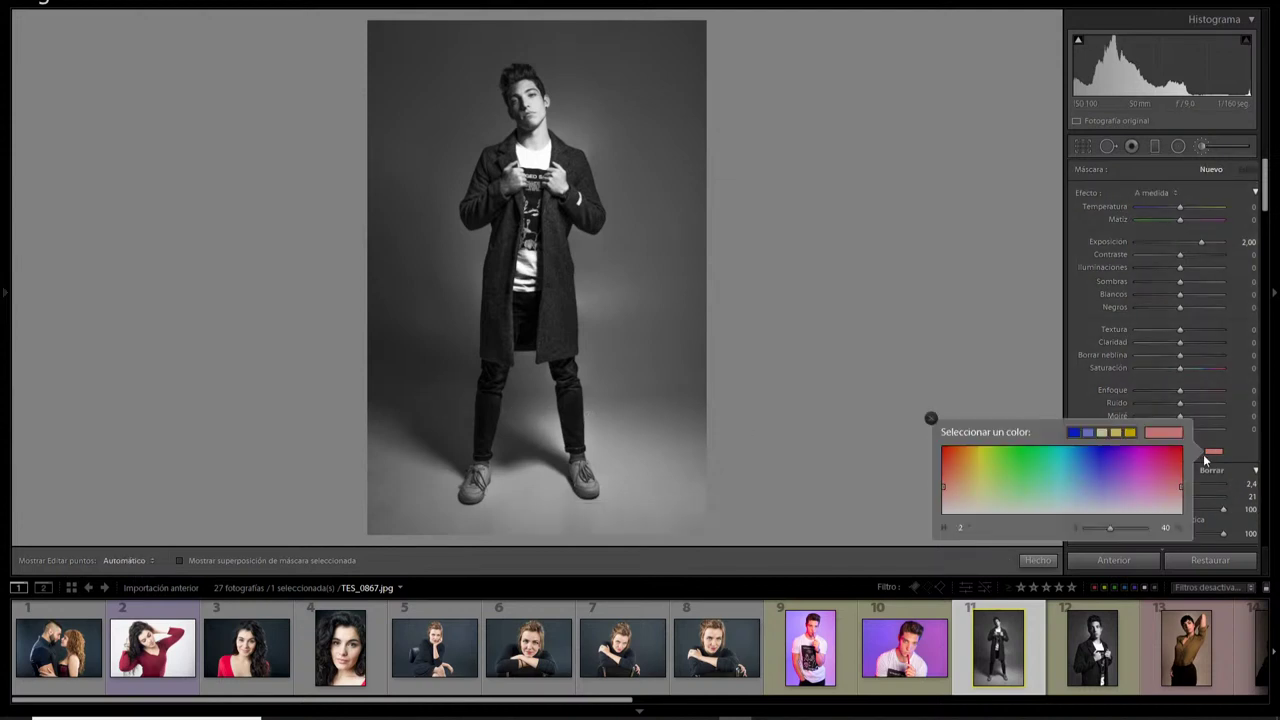
mouse_move(978, 452)
left_mouse_down()
mouse_move(925, 436)
mouse_move(514, 462)
mouse_move(440, 439)
mouse_move(443, 429)
mouse_move(466, 460)
mouse_move(434, 461)
mouse_move(500, 458)
left_mouse_up()
key("ctrl+z")
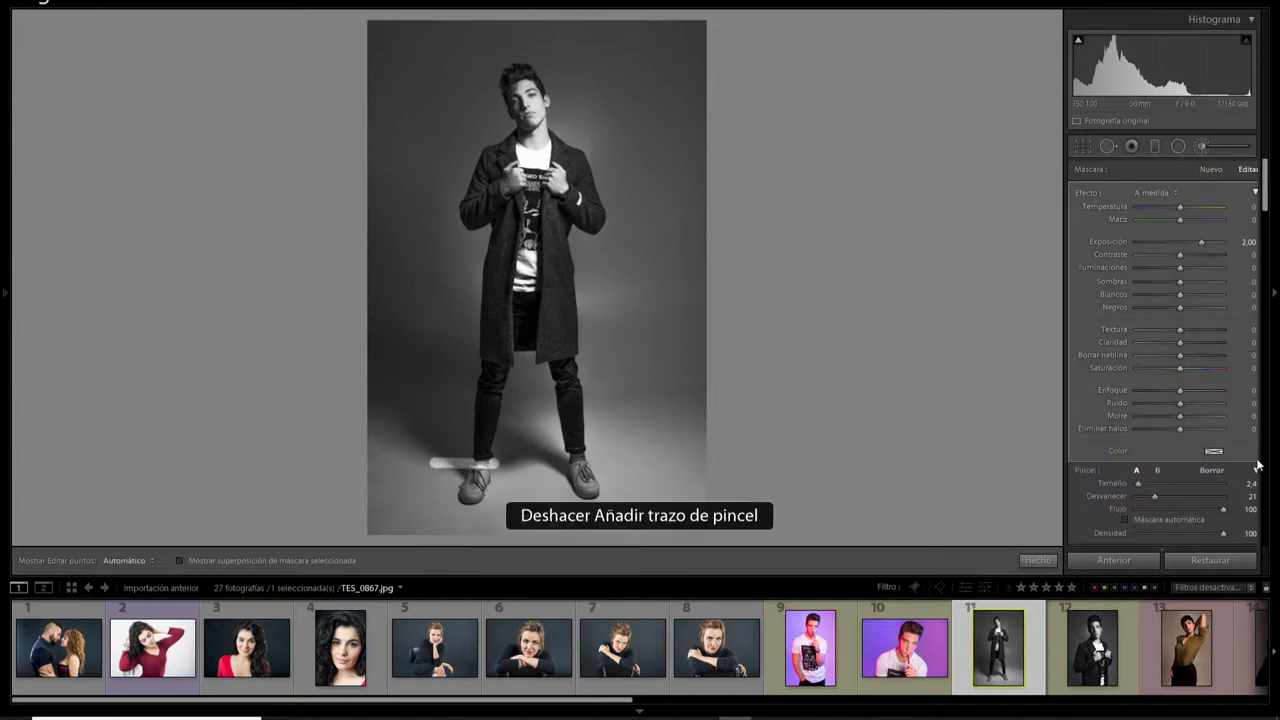
Set the brush colour to red with saturation 100 and paint horizontal strokes across the model's ankles and knees
left_click(1213, 451)
left_click(1174, 432)
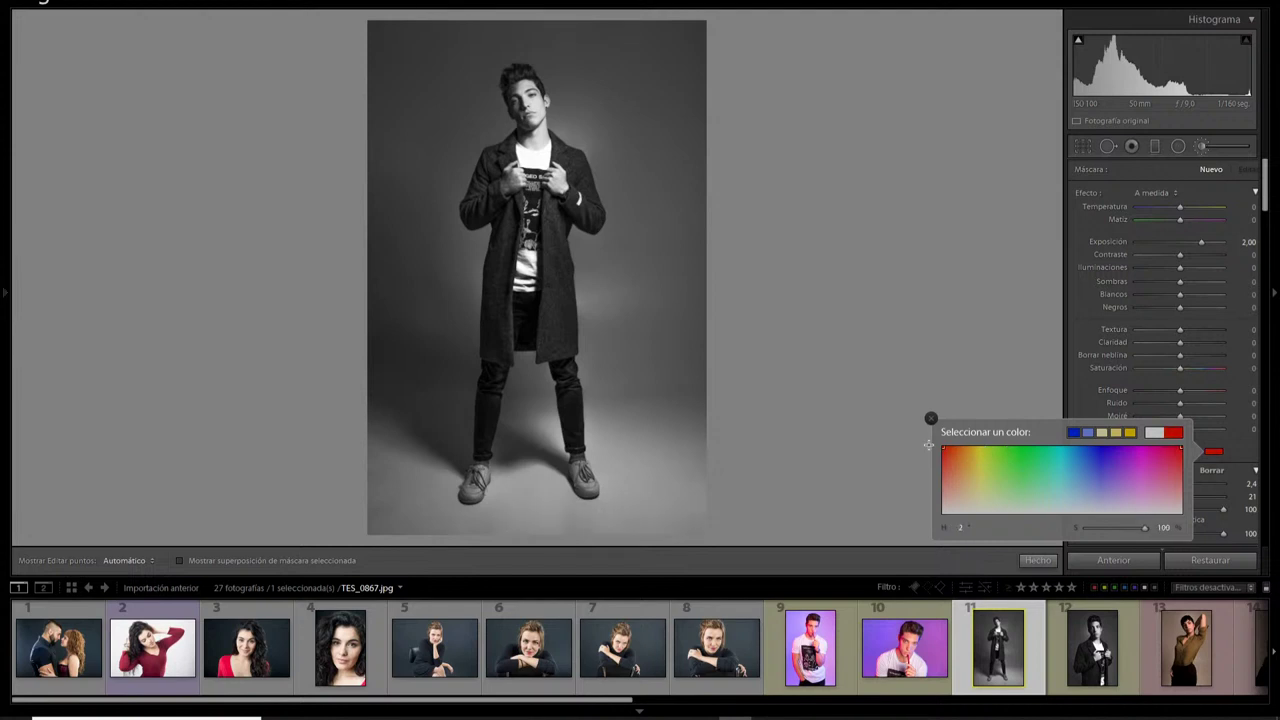
left_click_drag(449, 453, 612, 461)
key("ctrl+z")
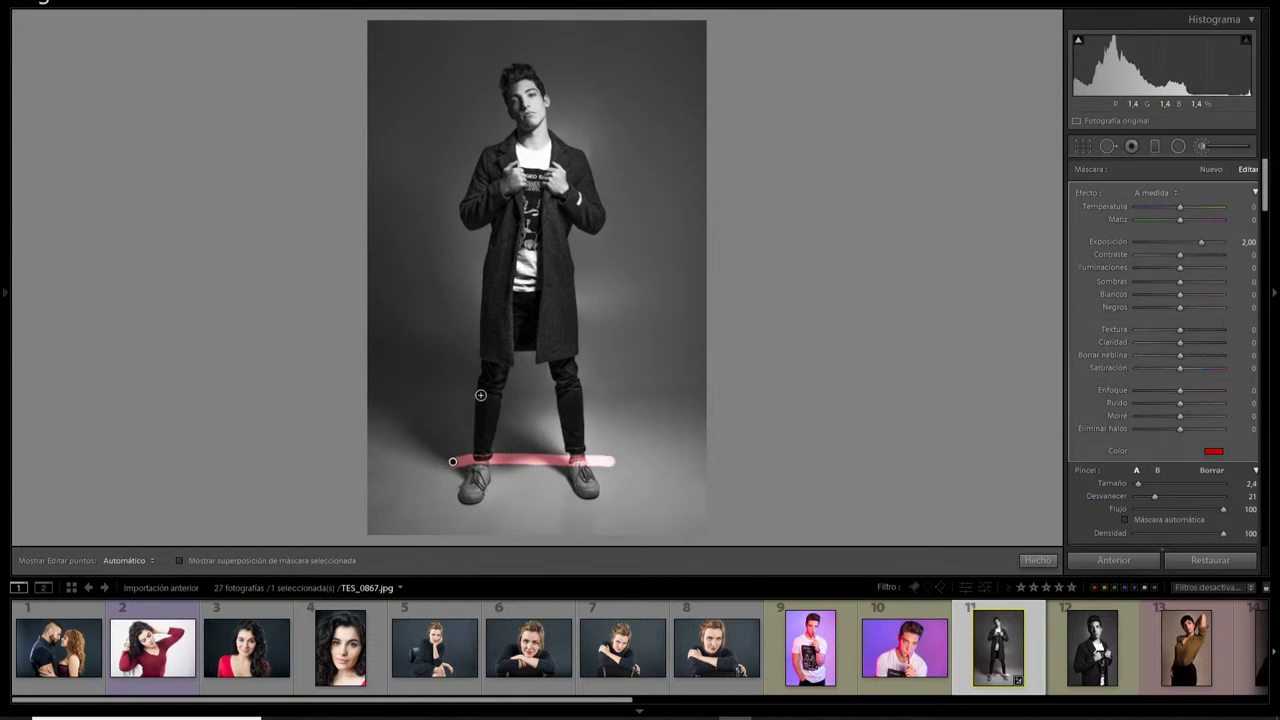
left_click_drag(458, 388, 612, 386)
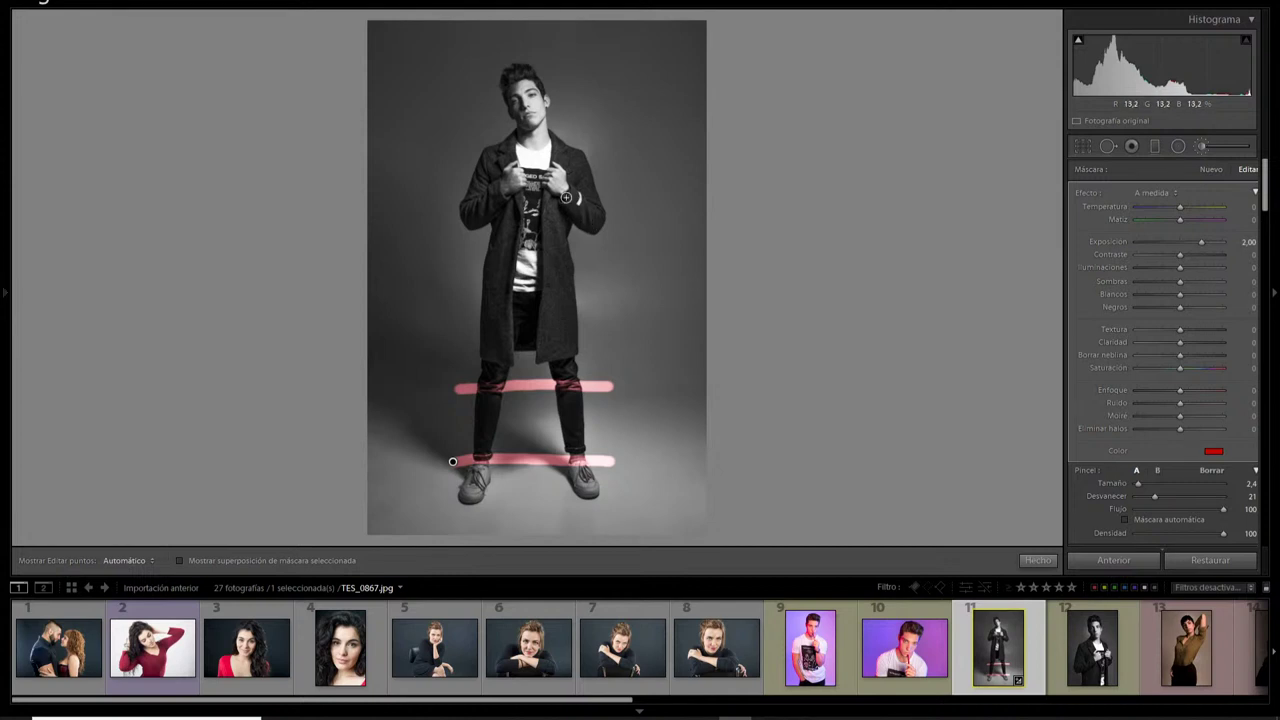
Paint red strokes at the model's elbow, across the shoulders at the base of the neck, and over one wrist
key("h")
left_click_drag(436, 216, 480, 215)
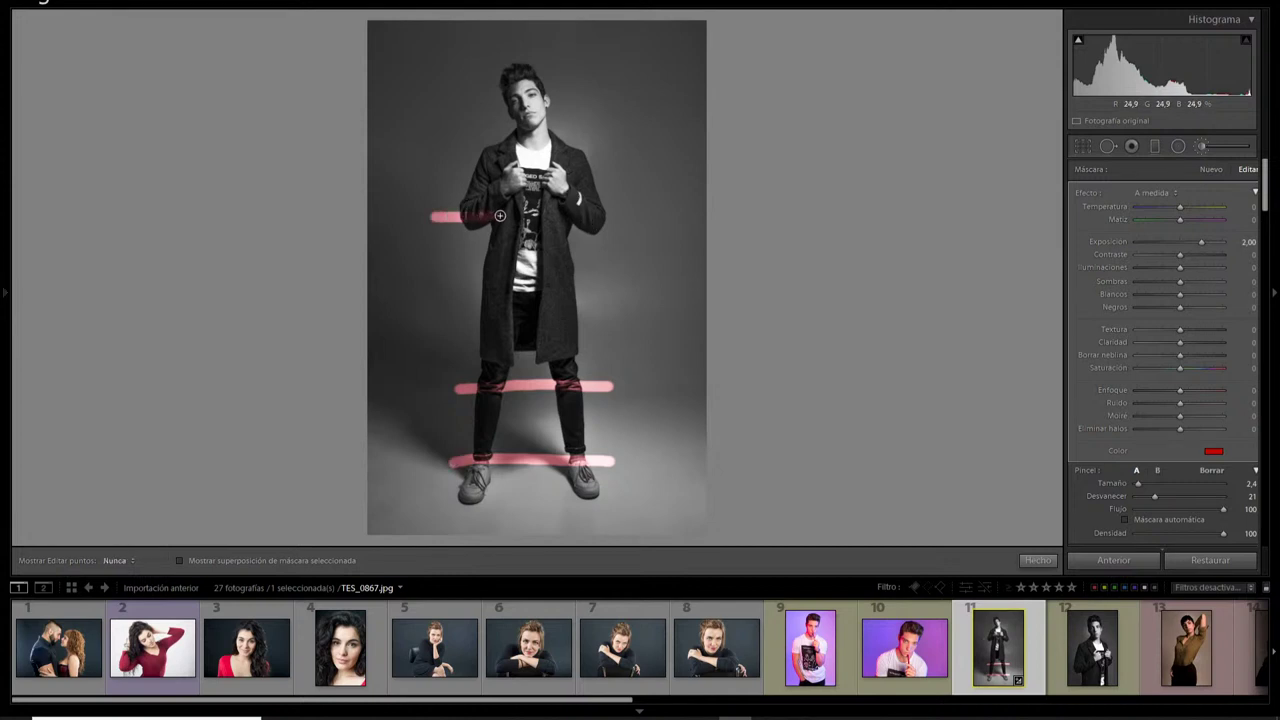
key("h")
left_click_drag(474, 142, 602, 141)
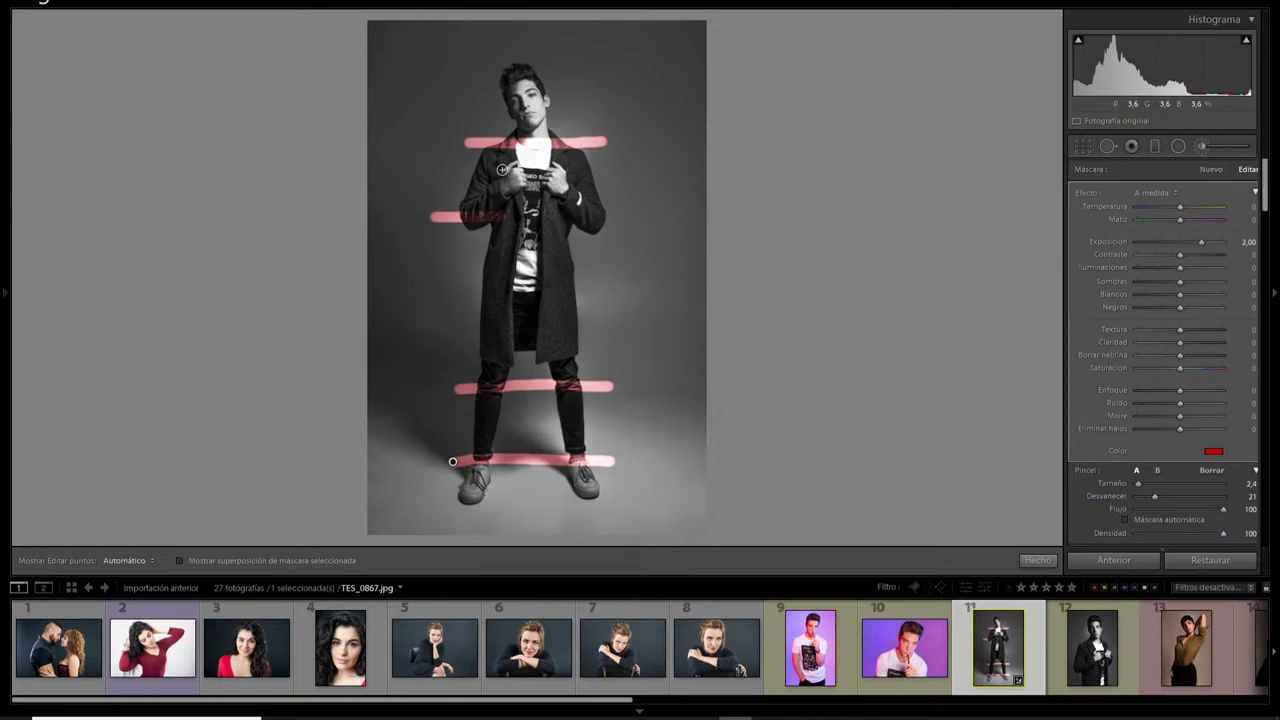
mouse_move(500, 173)
left_mouse_down()
mouse_move(507, 191)
mouse_move(516, 168)
mouse_move(520, 182)
left_mouse_up()
Try green as the tint of the painted strokes, then return it to saturated red and close the colour picker
left_click(1212, 451)
left_click(1010, 455)
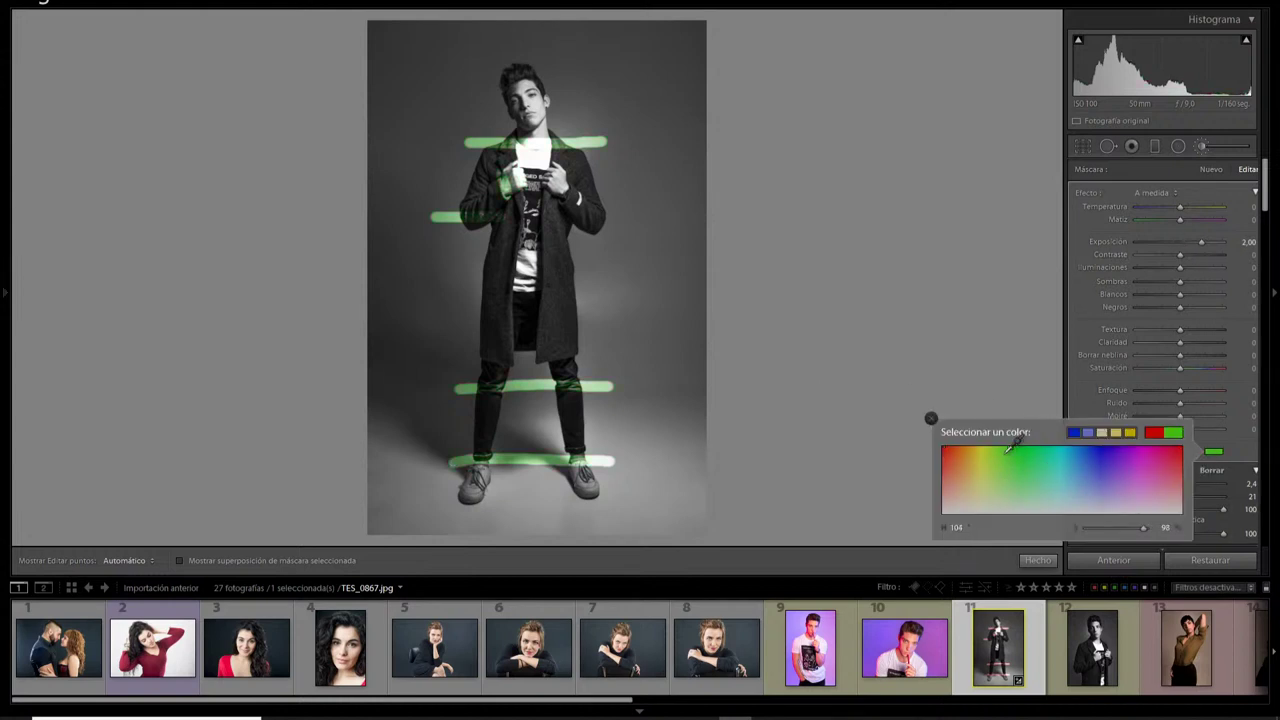
left_click(746, 144)
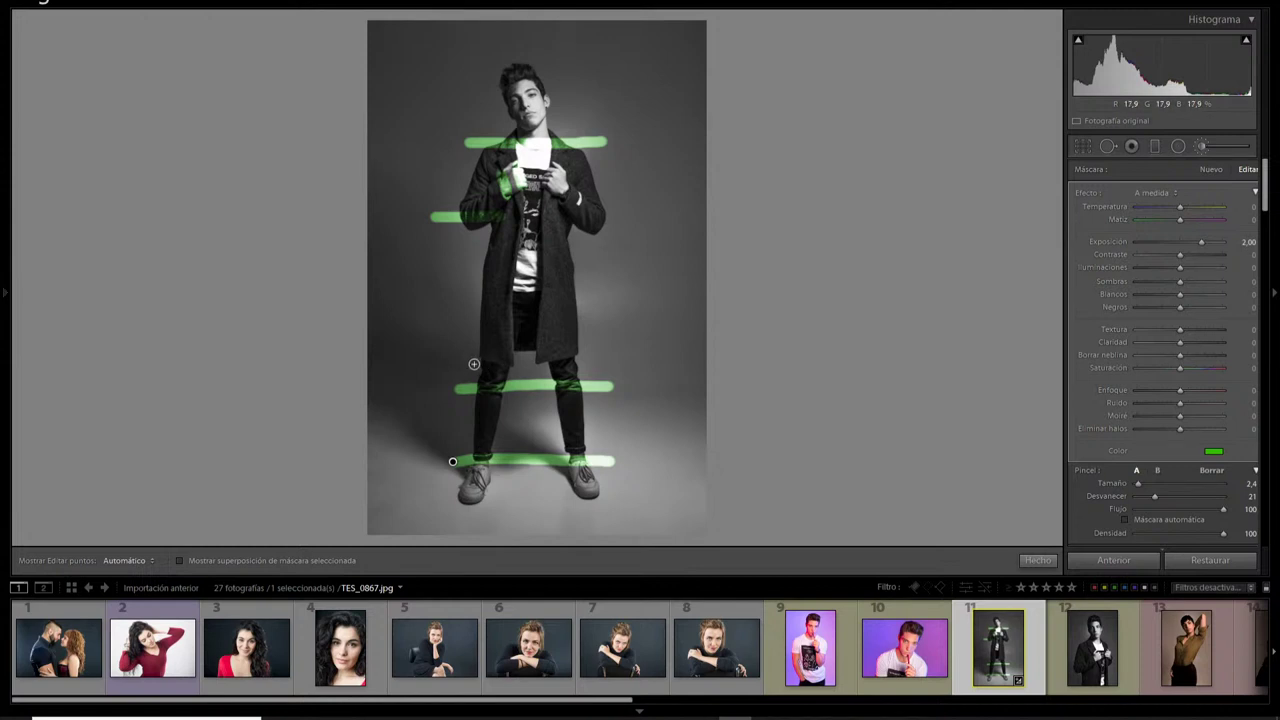
left_click(1213, 451)
left_click(1174, 432)
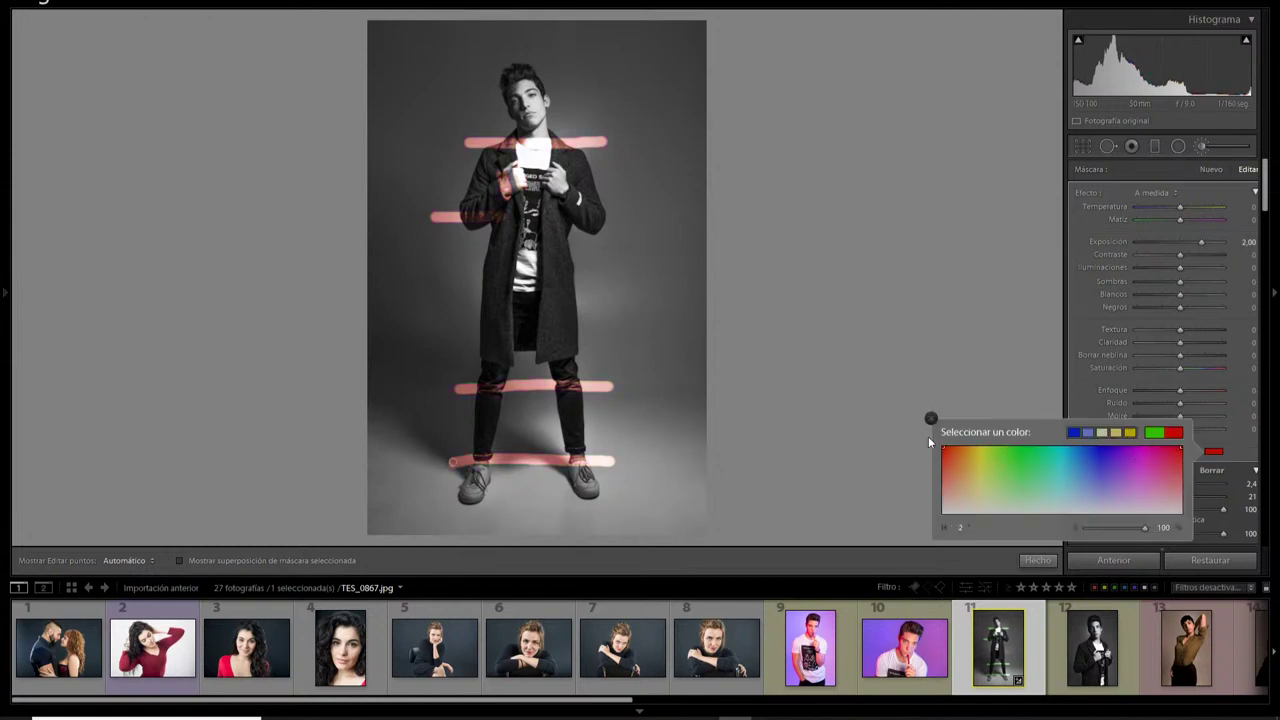
left_click(930, 418)
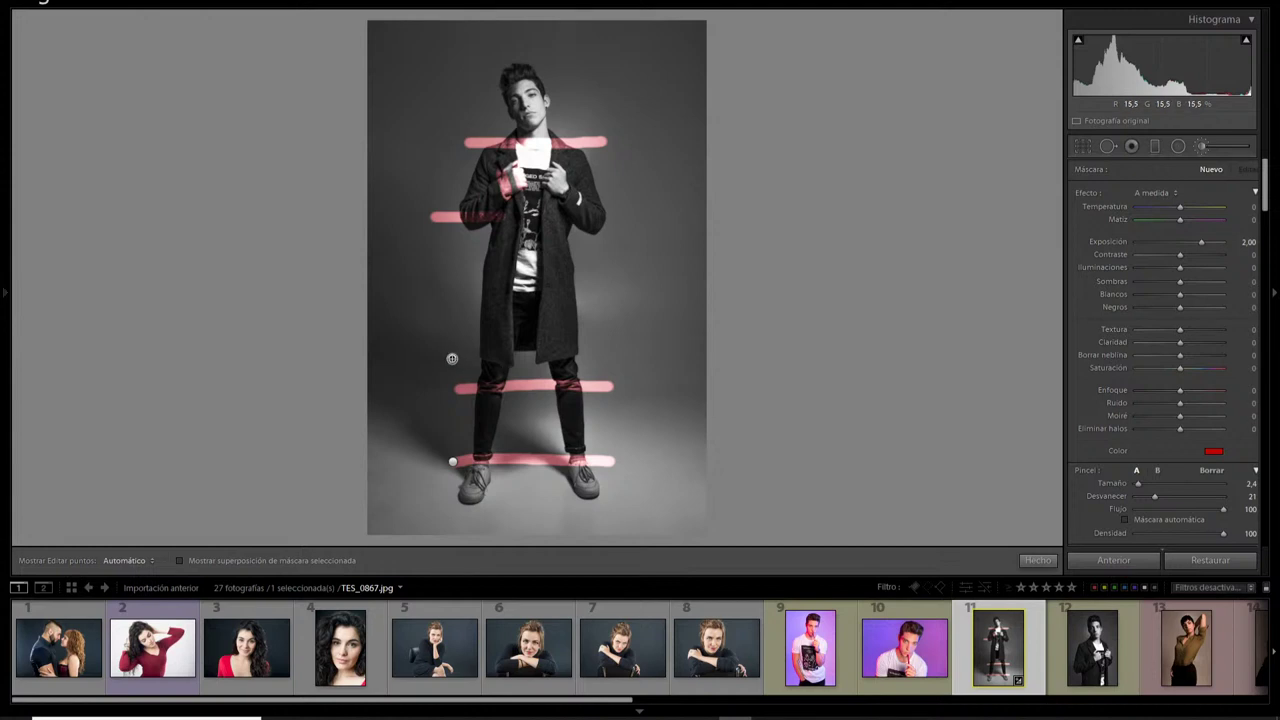
Create a second brush mask tinted green and paint horizontal strokes across the coat hem, hips and waist
left_click_drag(452, 358, 614, 356)
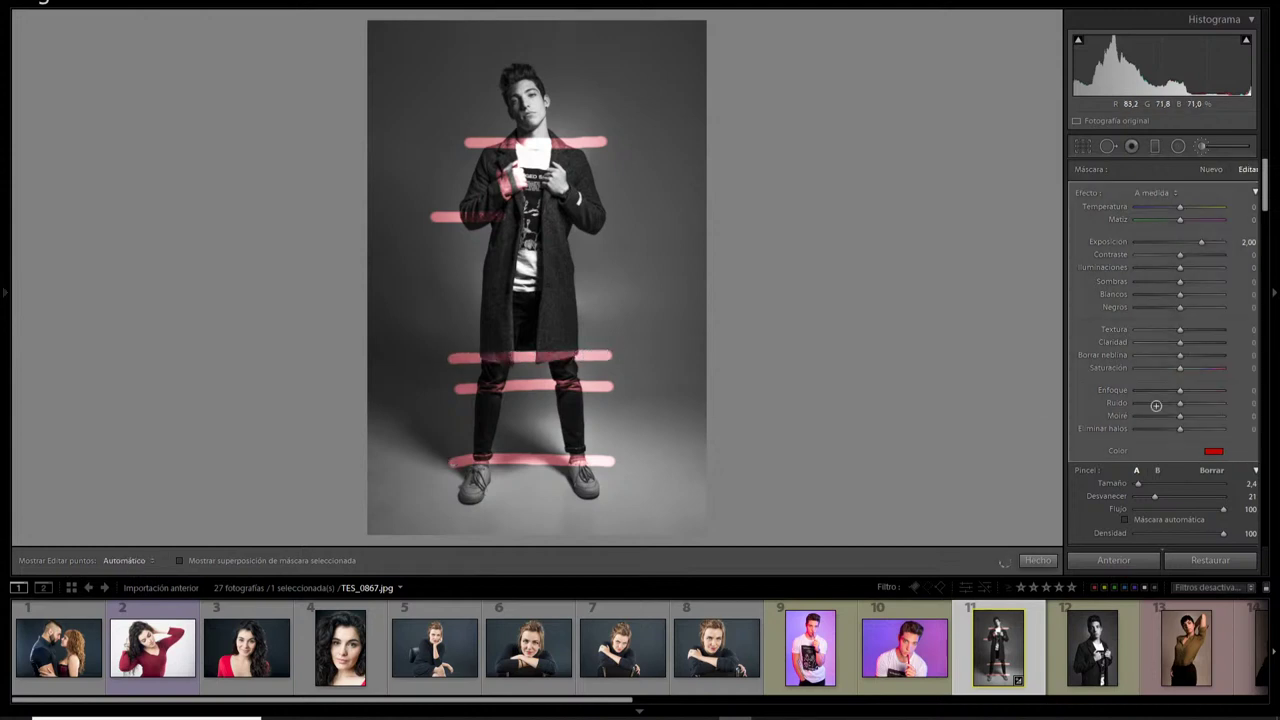
left_click(1213, 452)
left_click(1174, 432)
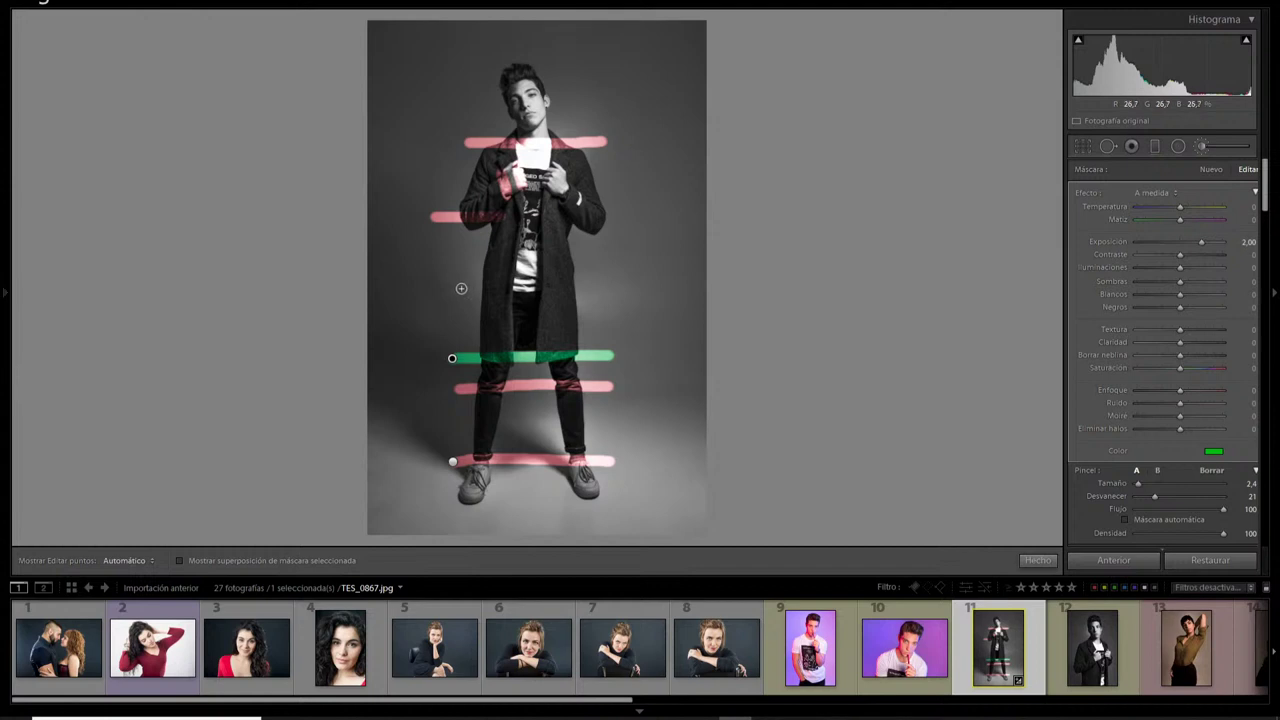
key("h")
left_click_drag(457, 287, 598, 287)
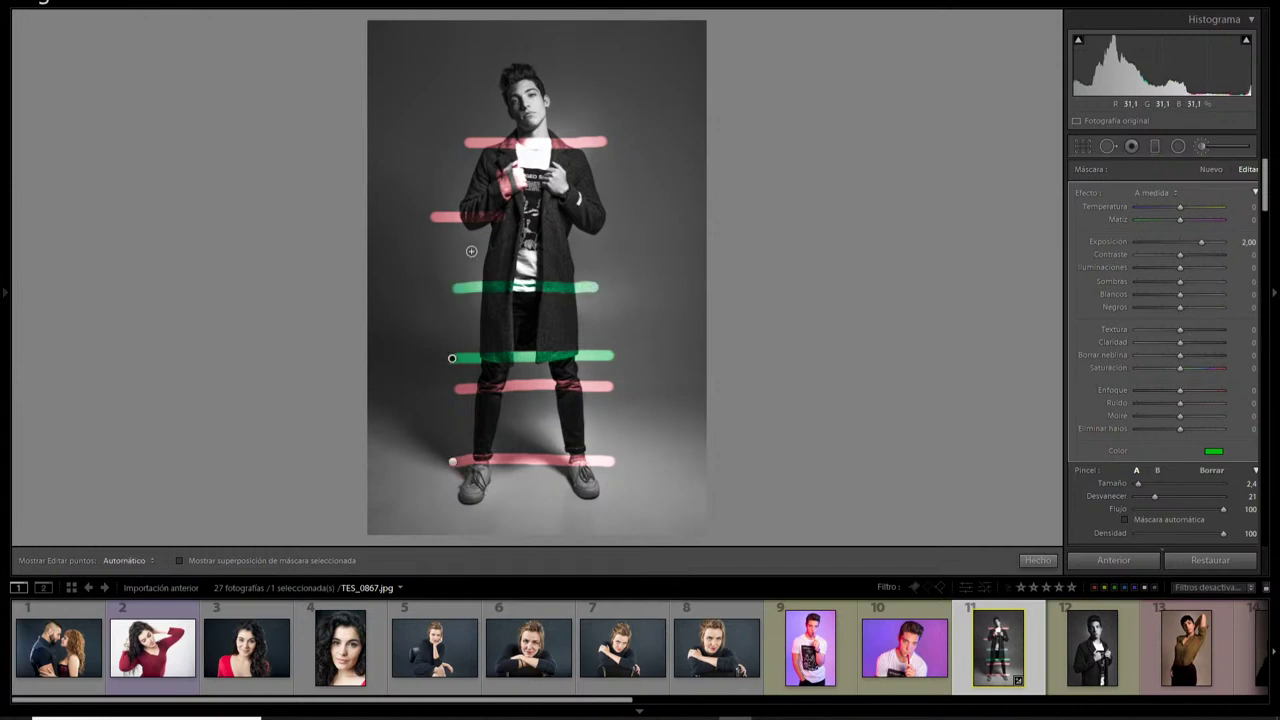
left_click_drag(471, 250, 588, 250)
key("h")
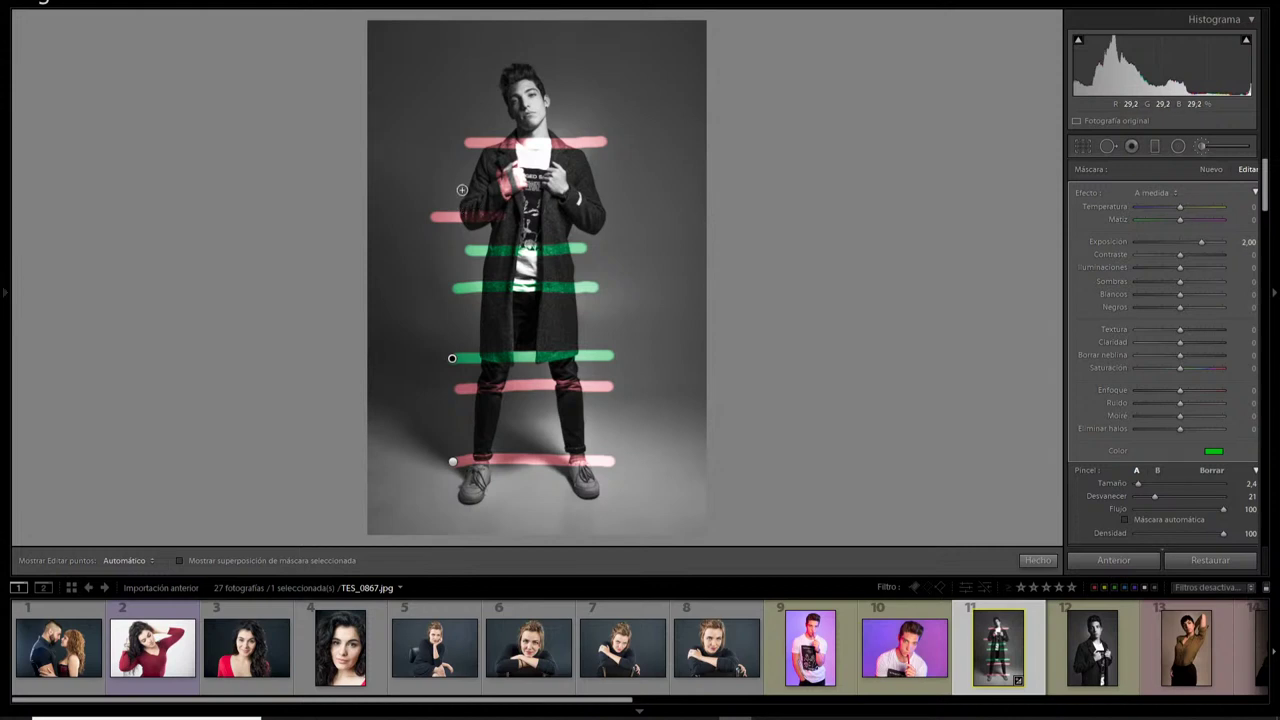
Add green horizontal strokes across the model's chest, neck and hair
key("h")
left_click_drag(447, 176, 630, 172)
key("h")
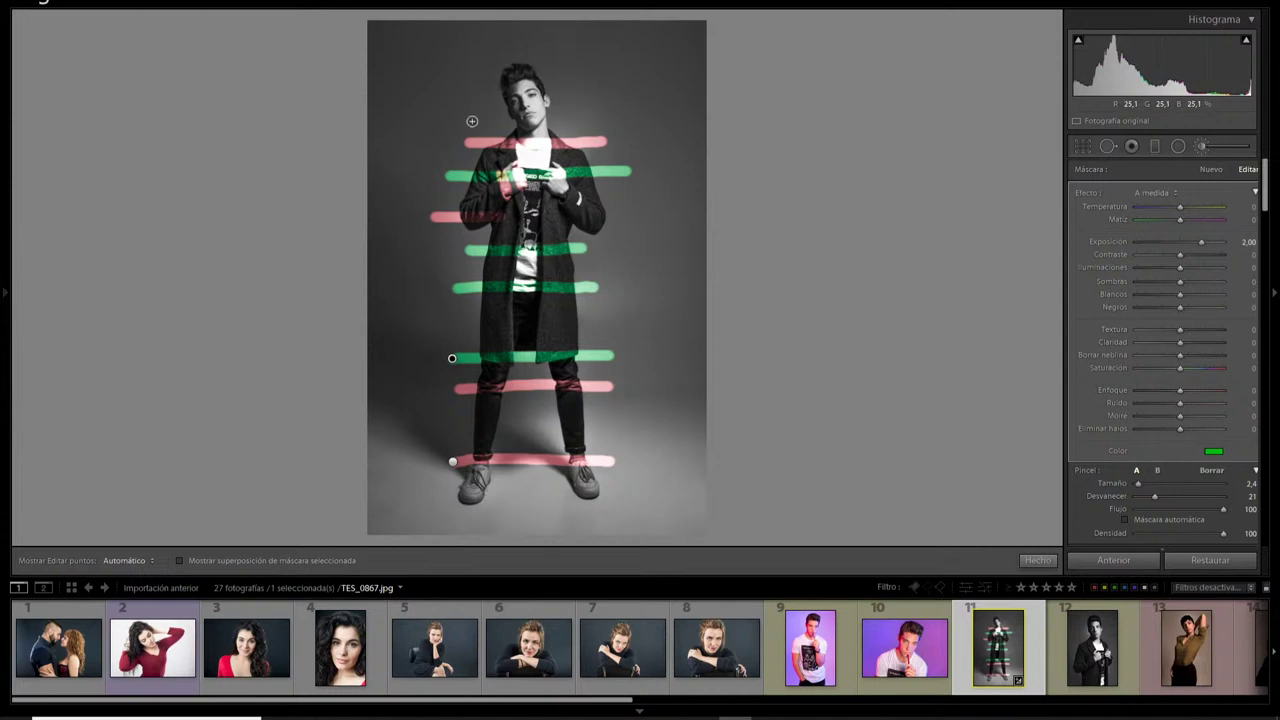
left_click_drag(496, 133, 558, 131)
left_click_drag(485, 76, 566, 72)
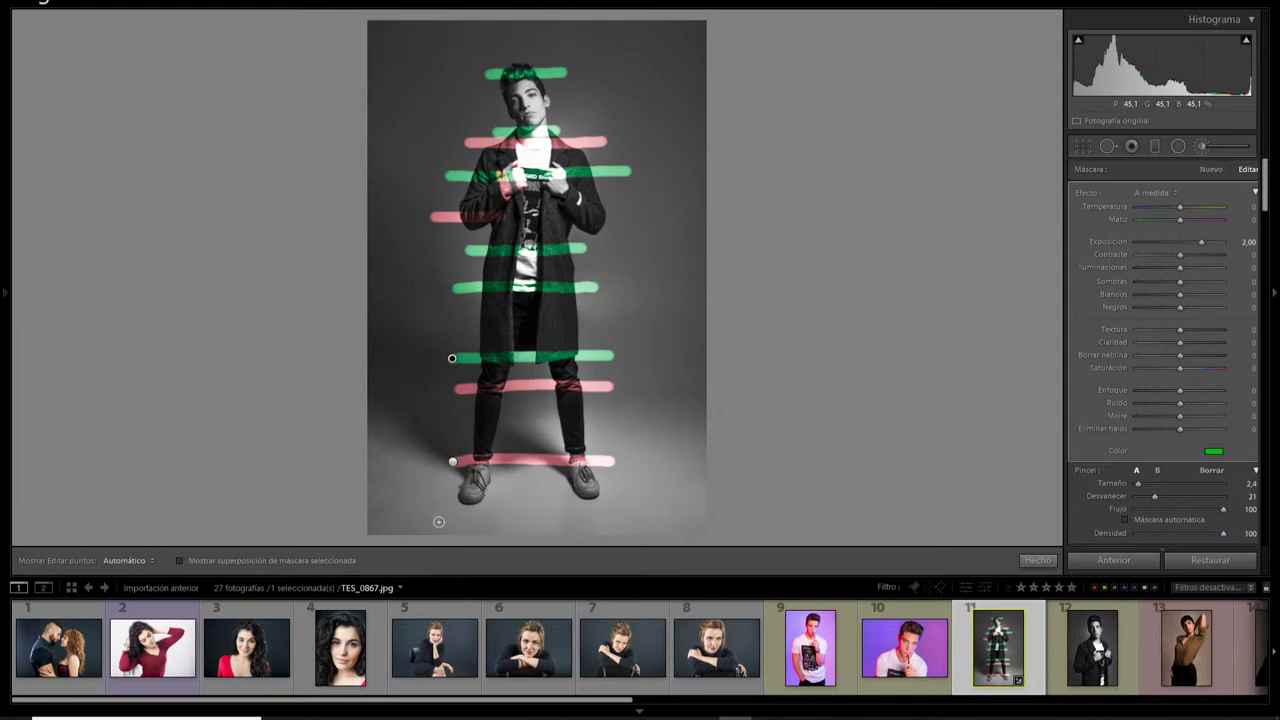
Paint a green line on the floor below the feet and a full-height vertical line beside the model
key("h")
left_click_drag(436, 521, 646, 521)
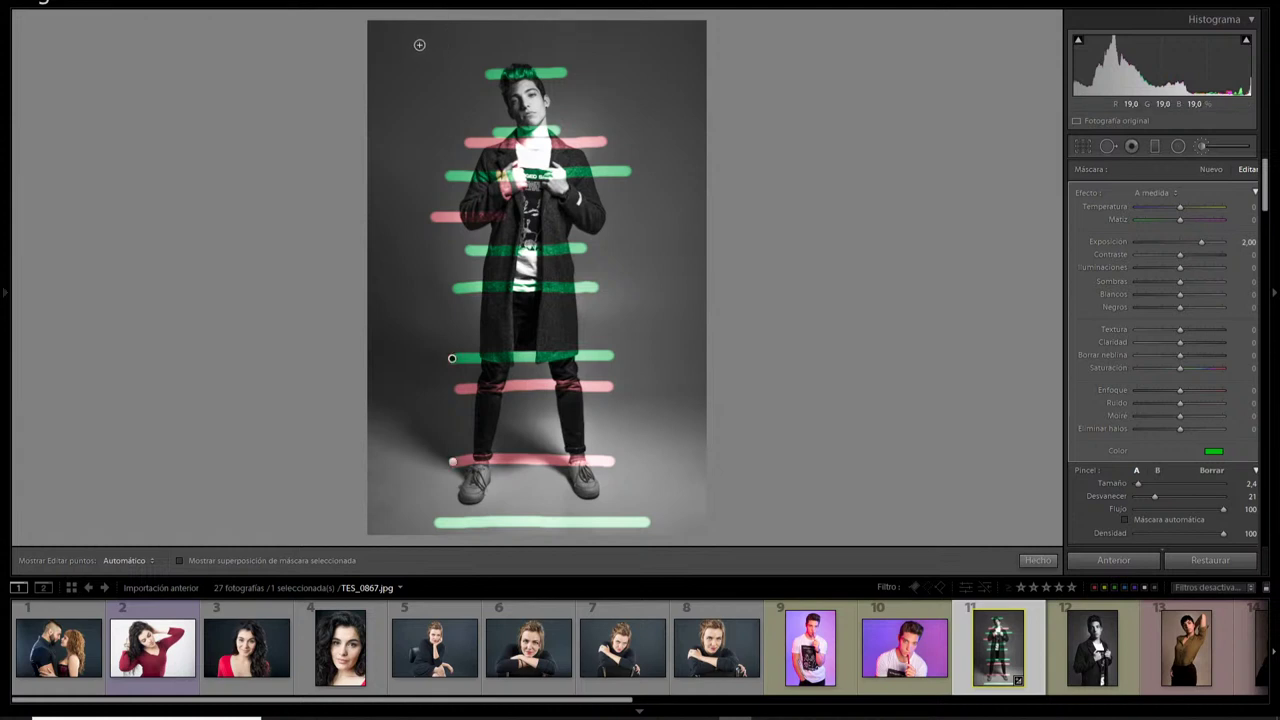
mouse_move(417, 42)
left_mouse_down()
mouse_move(414, 521)
mouse_move(445, 521)
left_mouse_up()
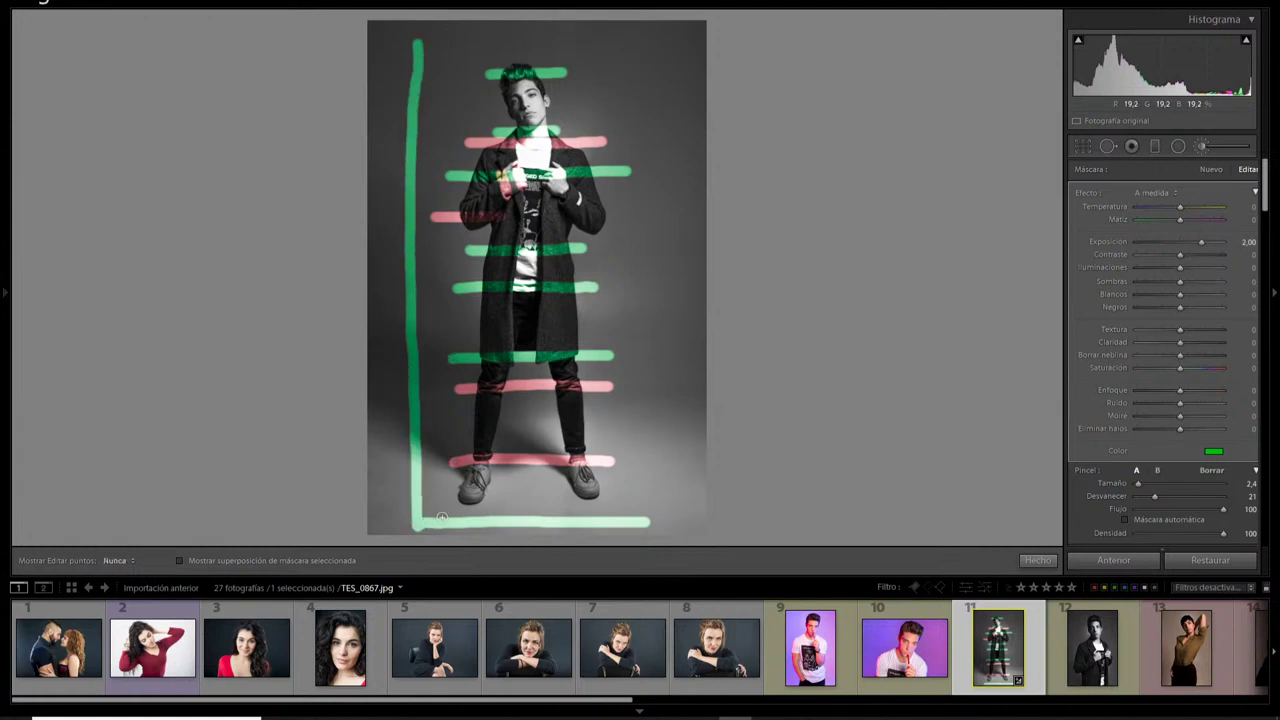
key("h")
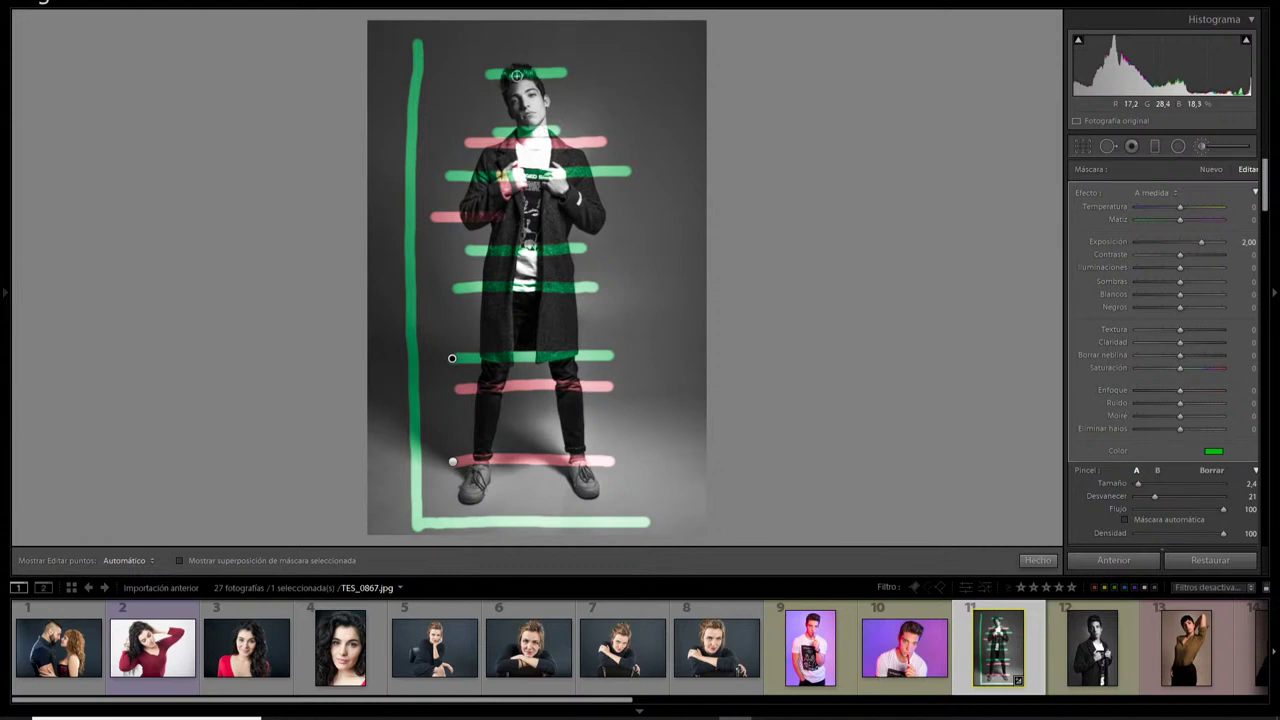
Paint a green vertical stroke beside the face, joining the hair stroke to the neck stroke
key("h")
left_click_drag(490, 79, 494, 122)
key("h")
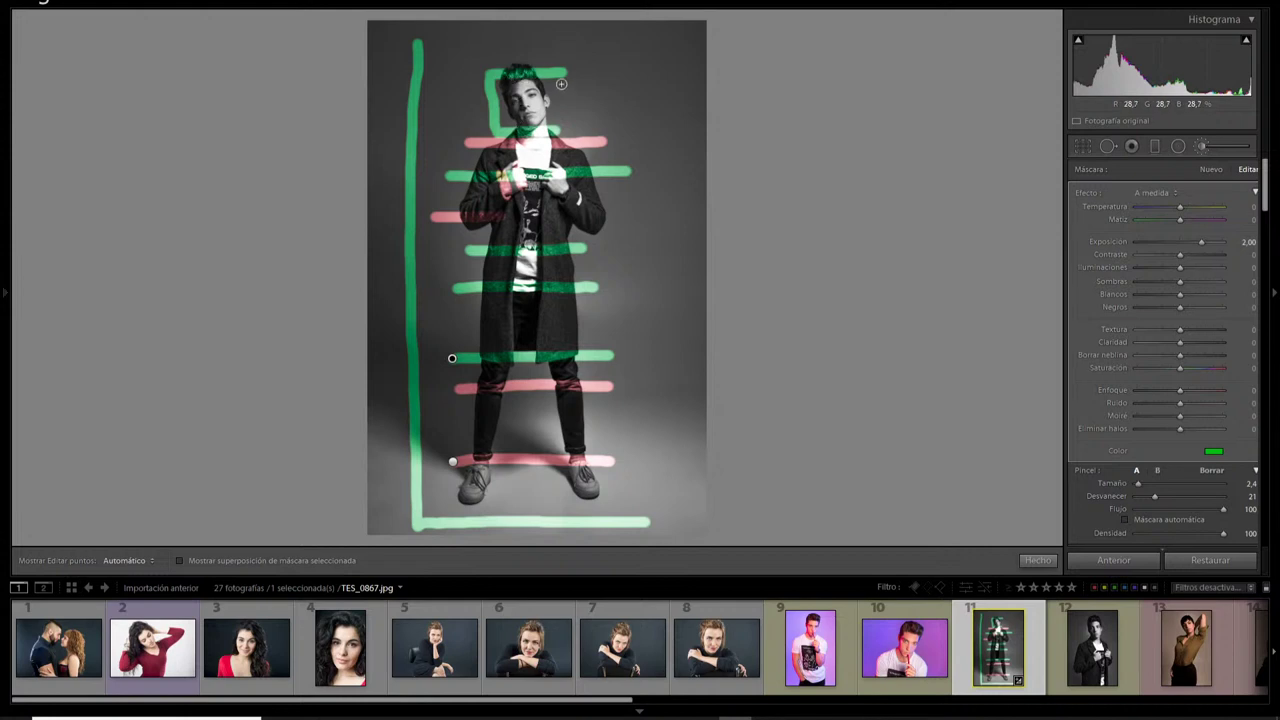
Examine the model's face at 1:1 zoom and return to the whole photo
mouse_move(2, 58)
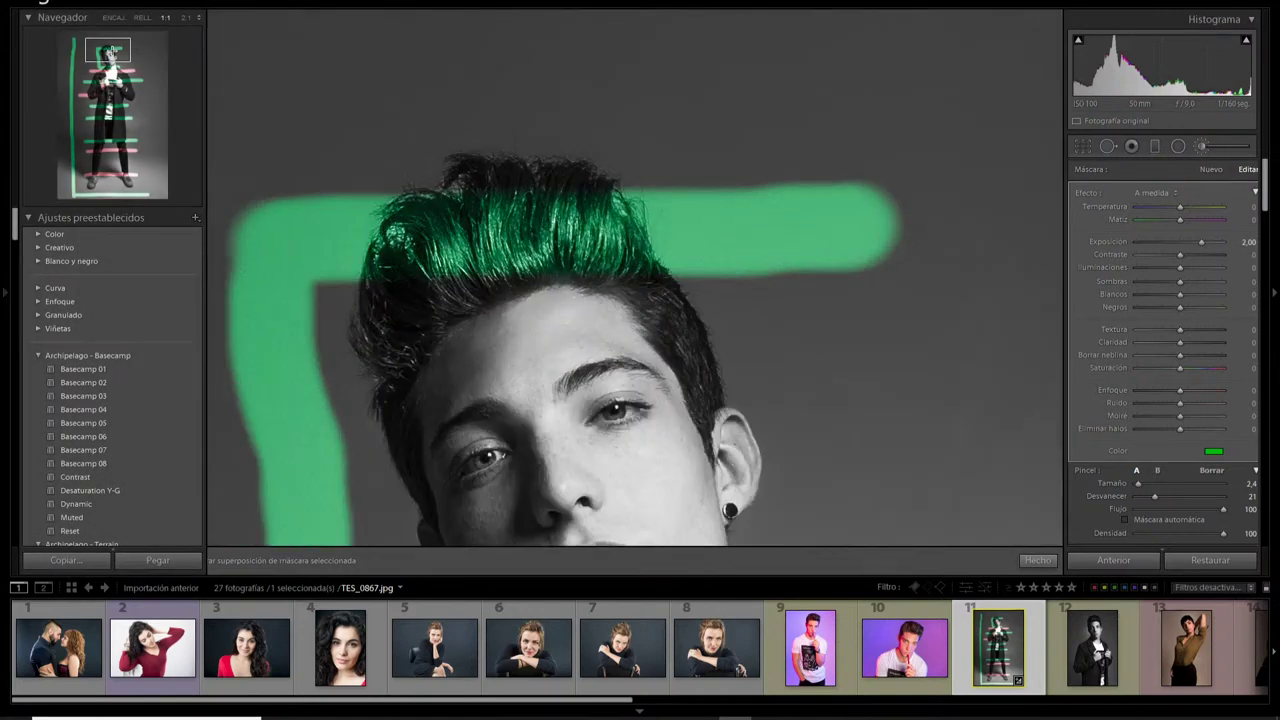
left_click(110, 53)
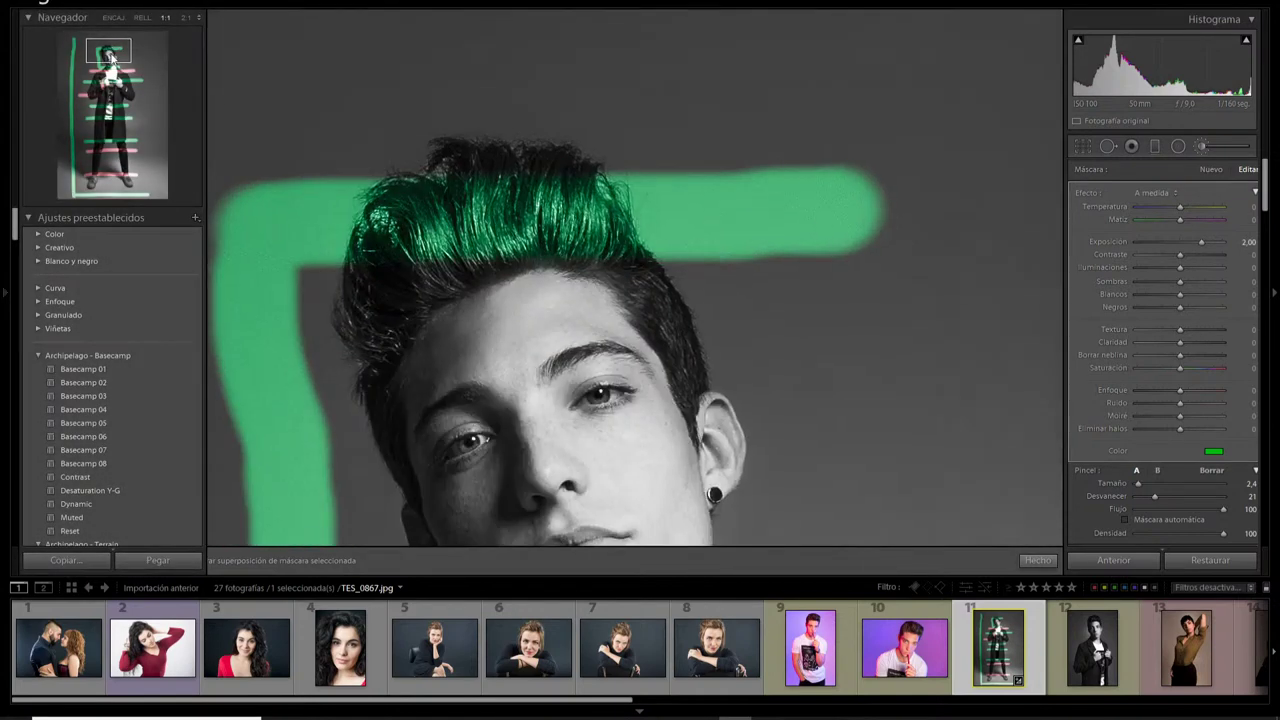
left_click(112, 58)
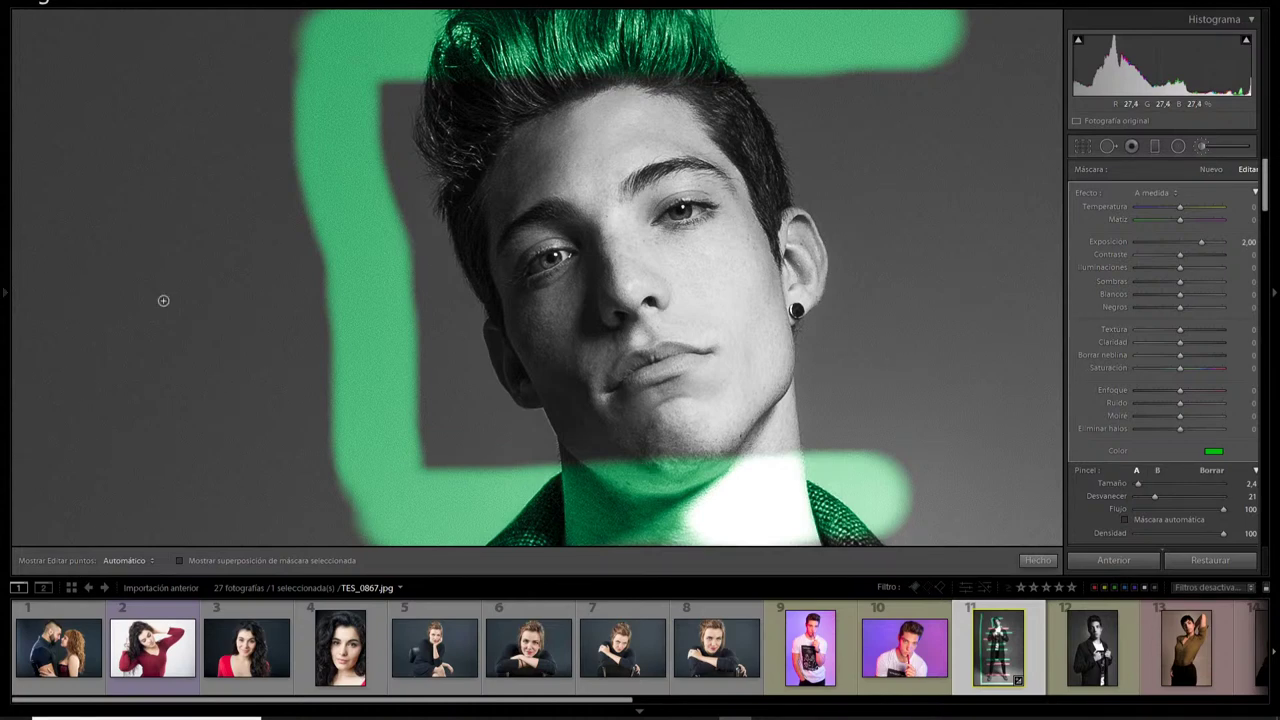
mouse_move(3, 243)
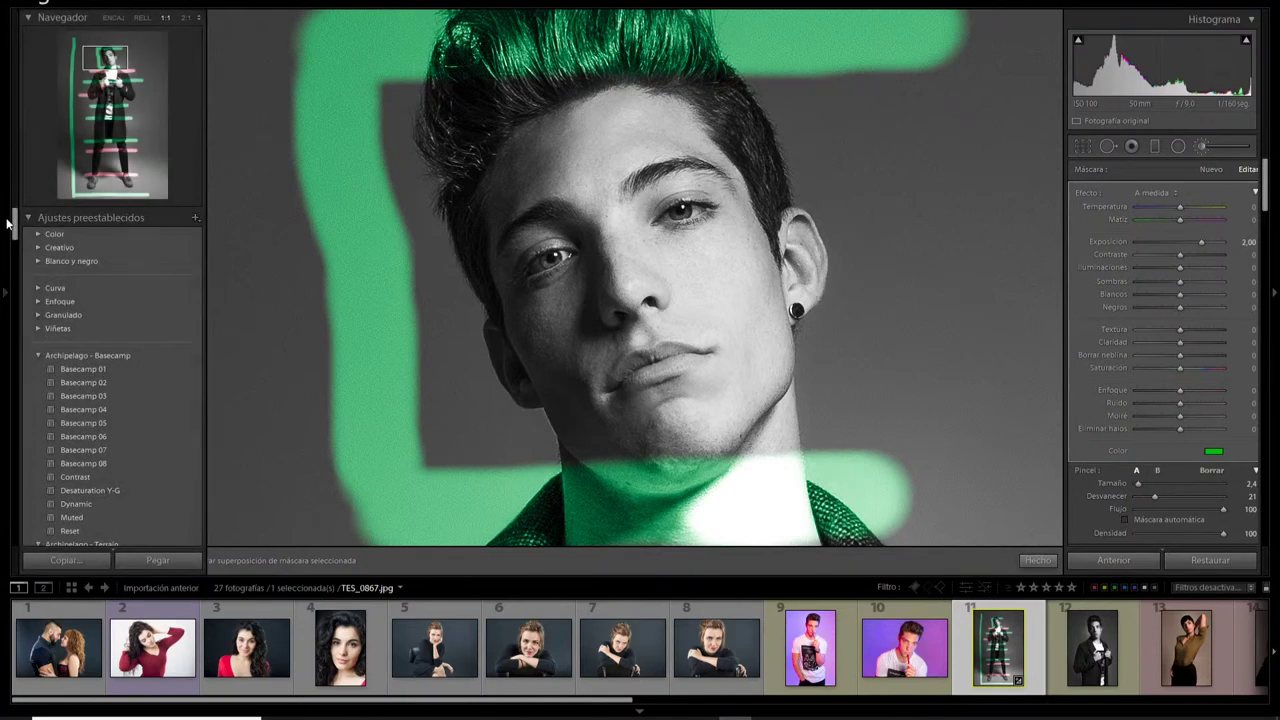
left_click(142, 17)
left_click(114, 18)
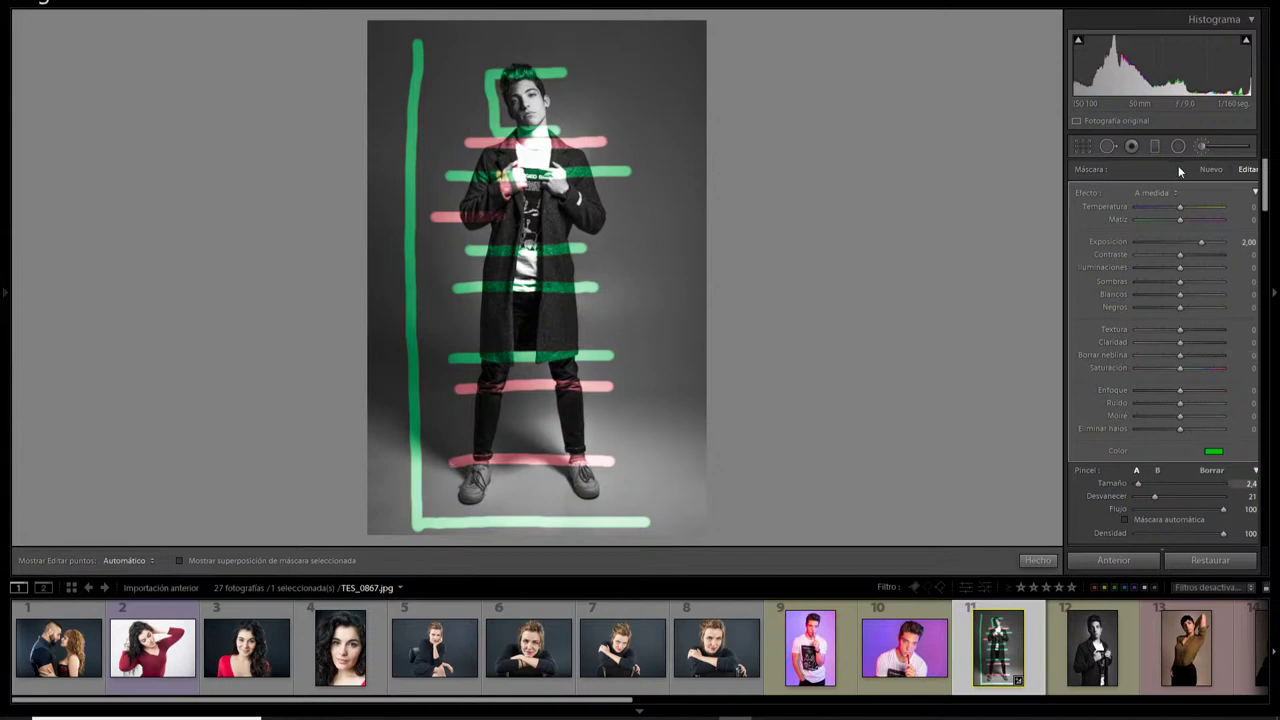
Create a virtual copy of the marked full-body portrait TES_0867.jpg and reset its develop edits to clear the strokes
scroll(1181, 650, "down", 5)
scroll(1100, 645, "up", 5)
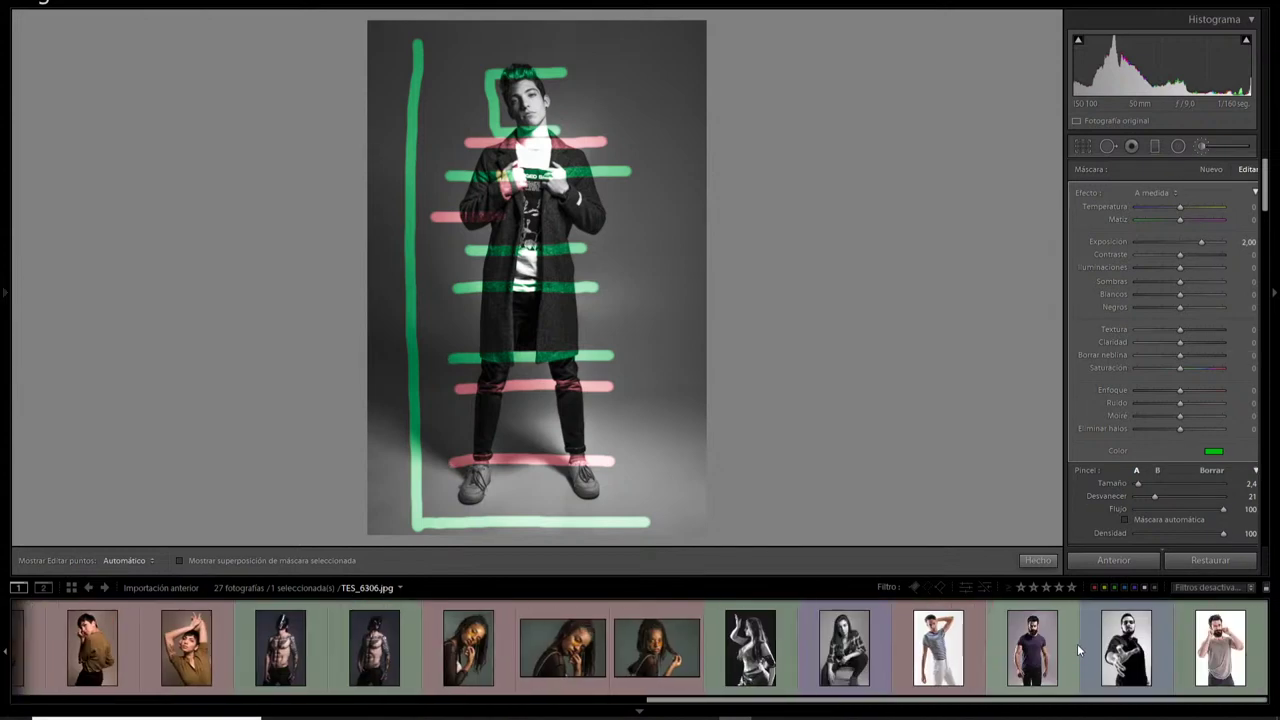
scroll(897, 648, "down", 4)
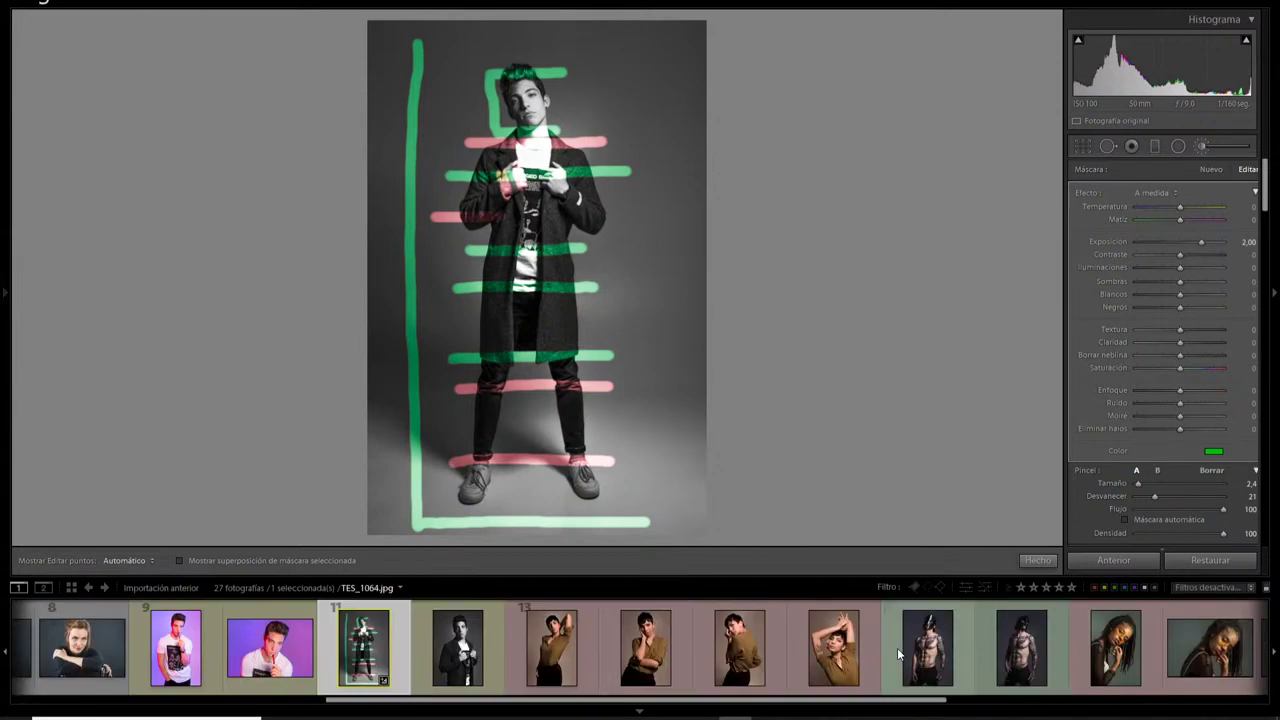
scroll(907, 630, "up", 1)
right_click(568, 658)
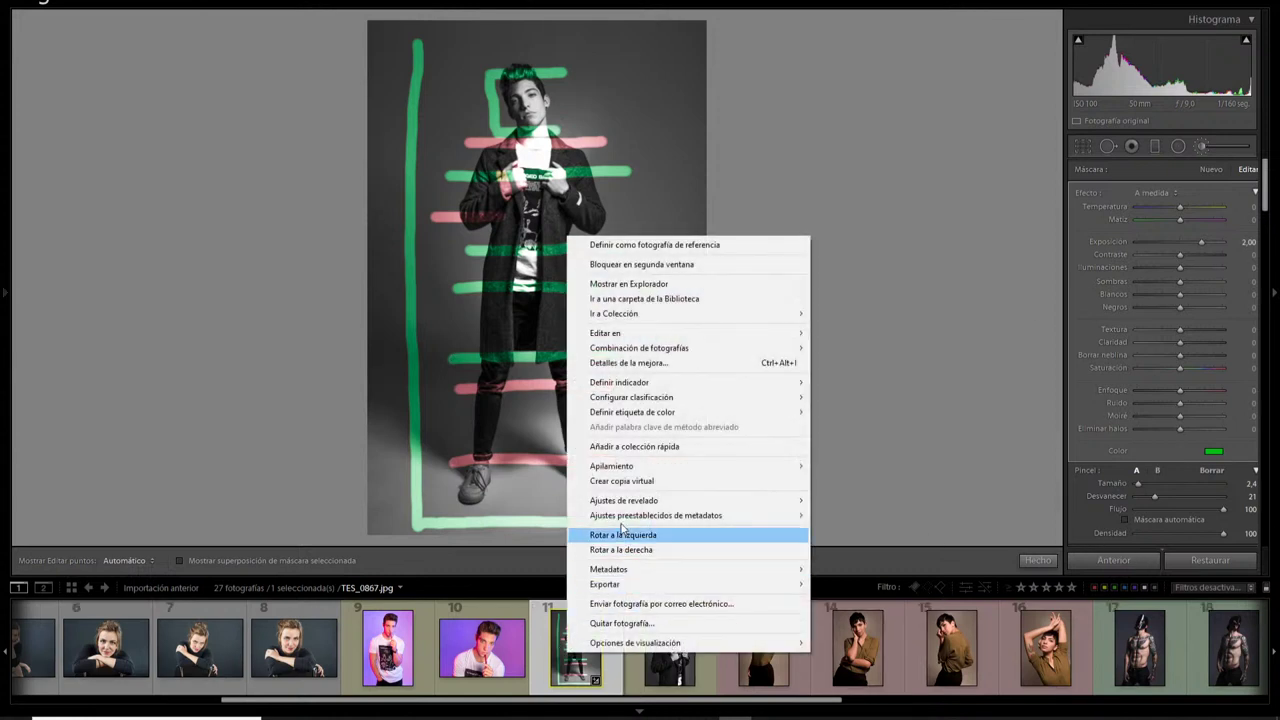
left_click(640, 481)
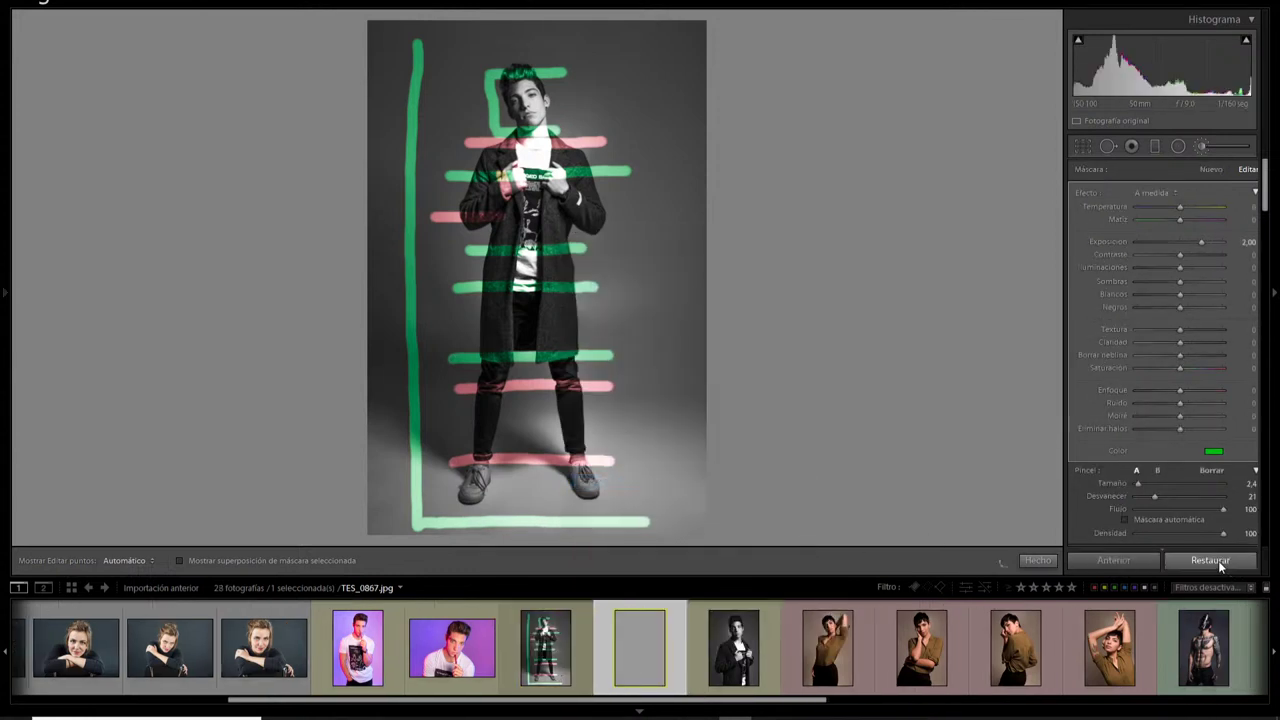
left_click(1222, 563)
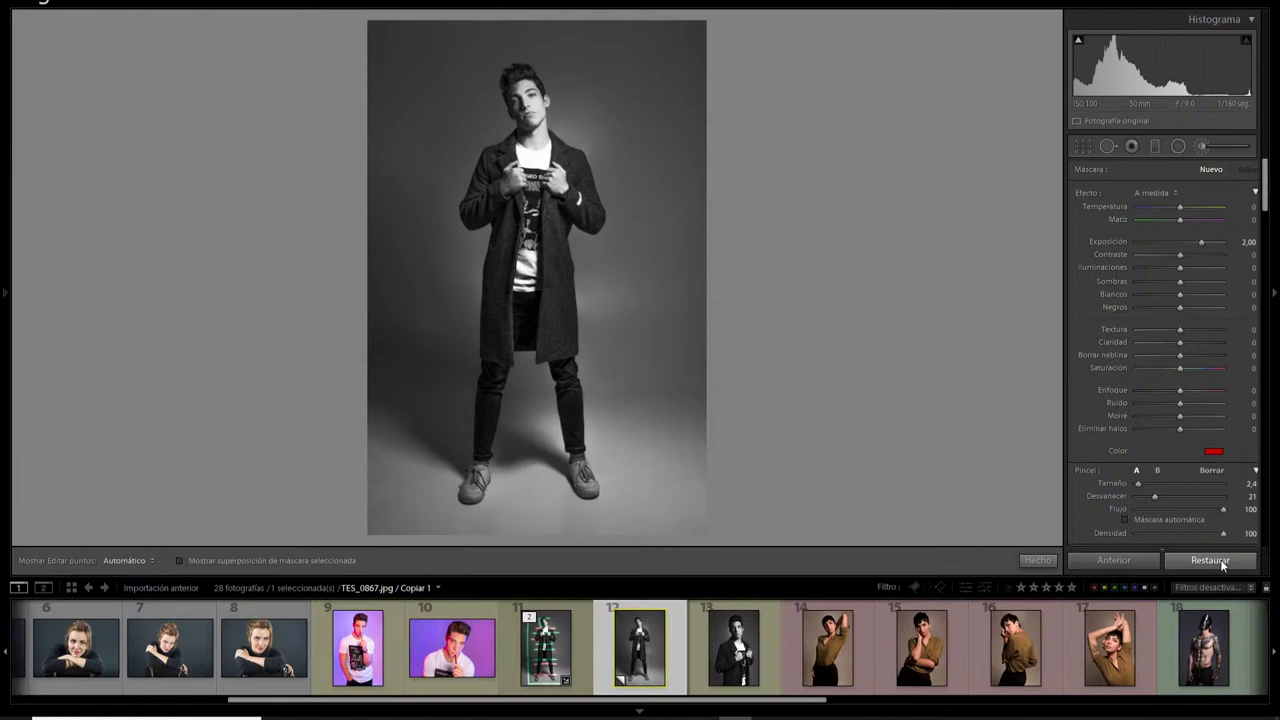
Create two more virtual copies of the unmarked full-body portrait and one of the neighbouring photo TES_0871.jpg
left_click(1082, 146)
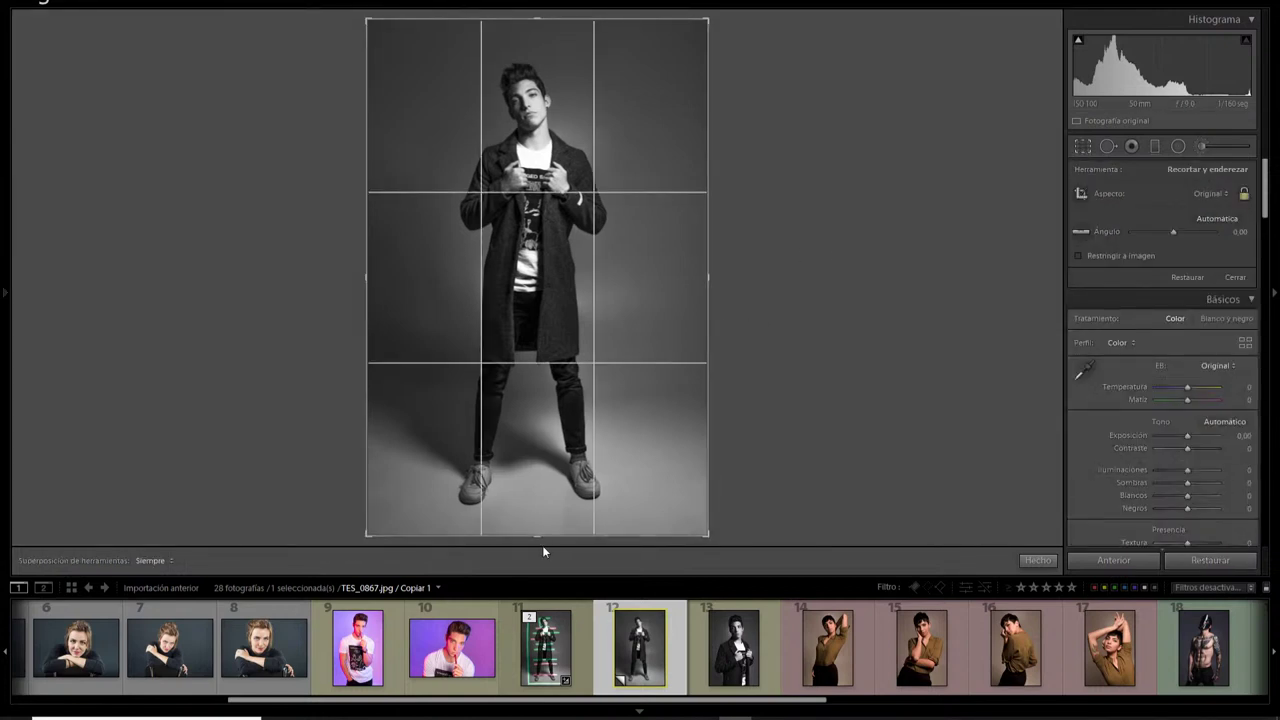
left_click(1082, 146)
right_click(638, 640)
left_click(700, 467)
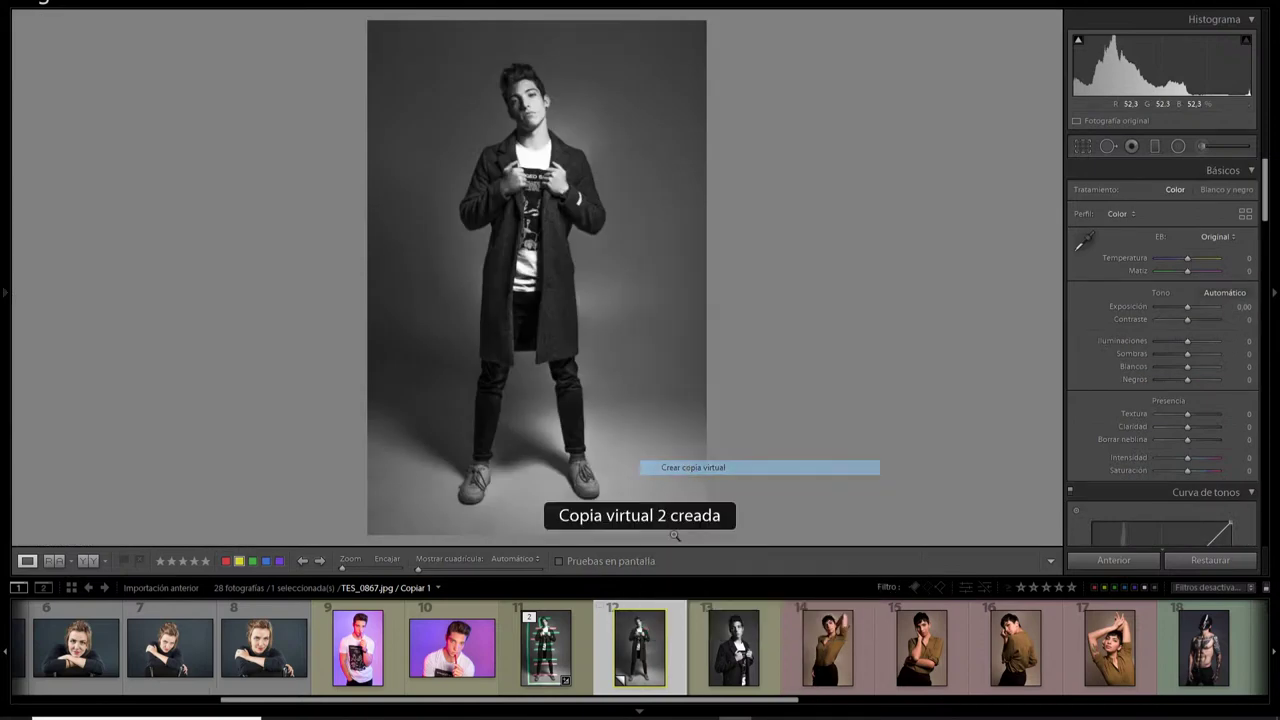
right_click(707, 614)
left_click(750, 493)
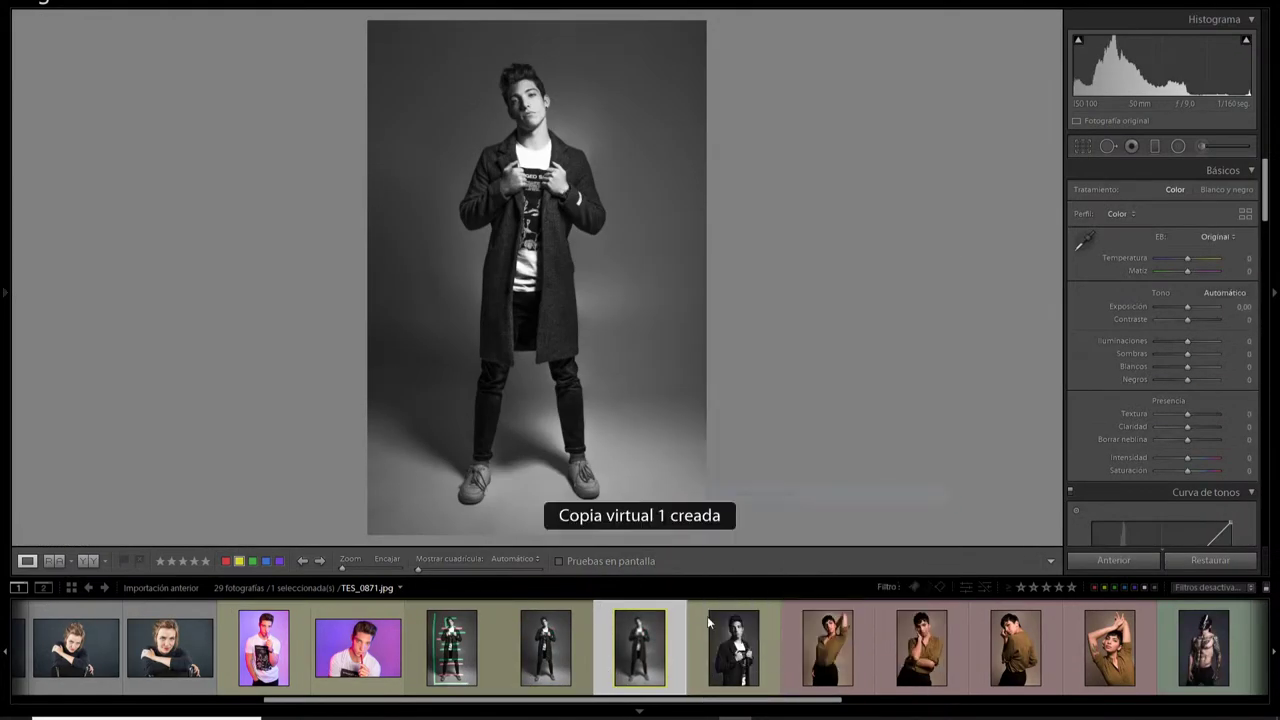
right_click(657, 662)
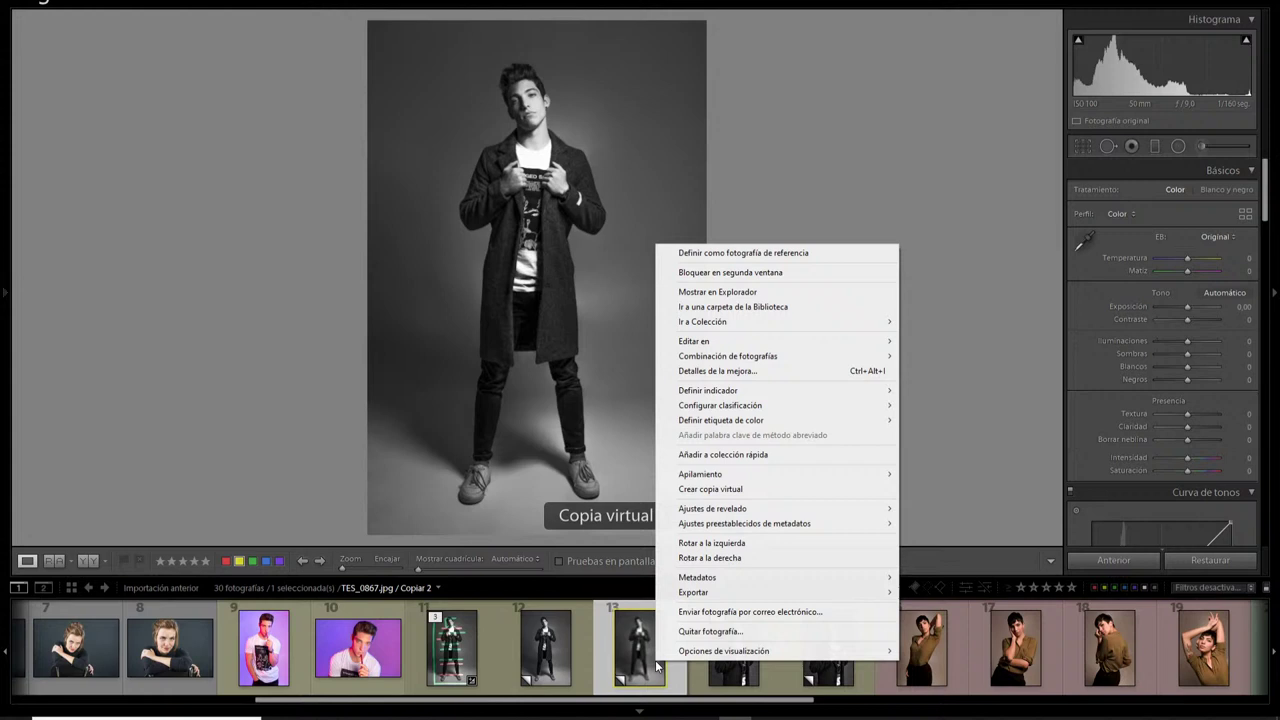
left_click(700, 489)
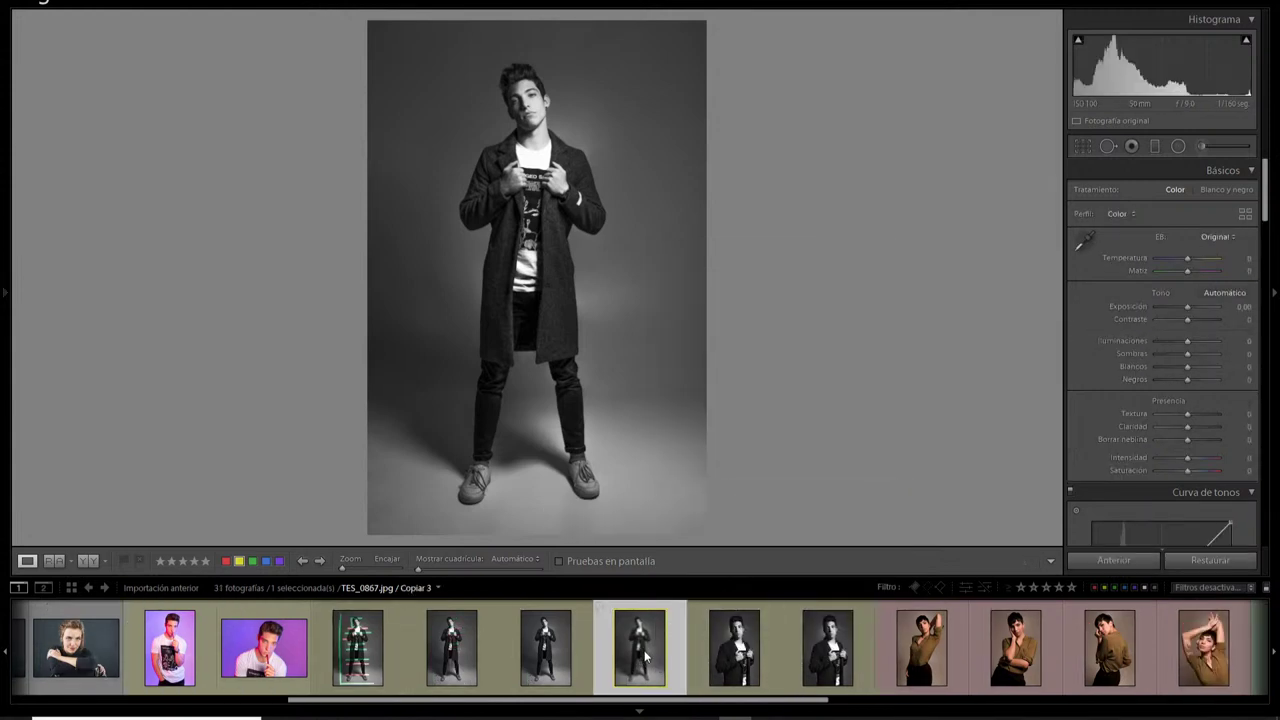
Remove the virtual copy of TES_0871.jpg from the catalogue
left_click(850, 634)
right_click(850, 634)
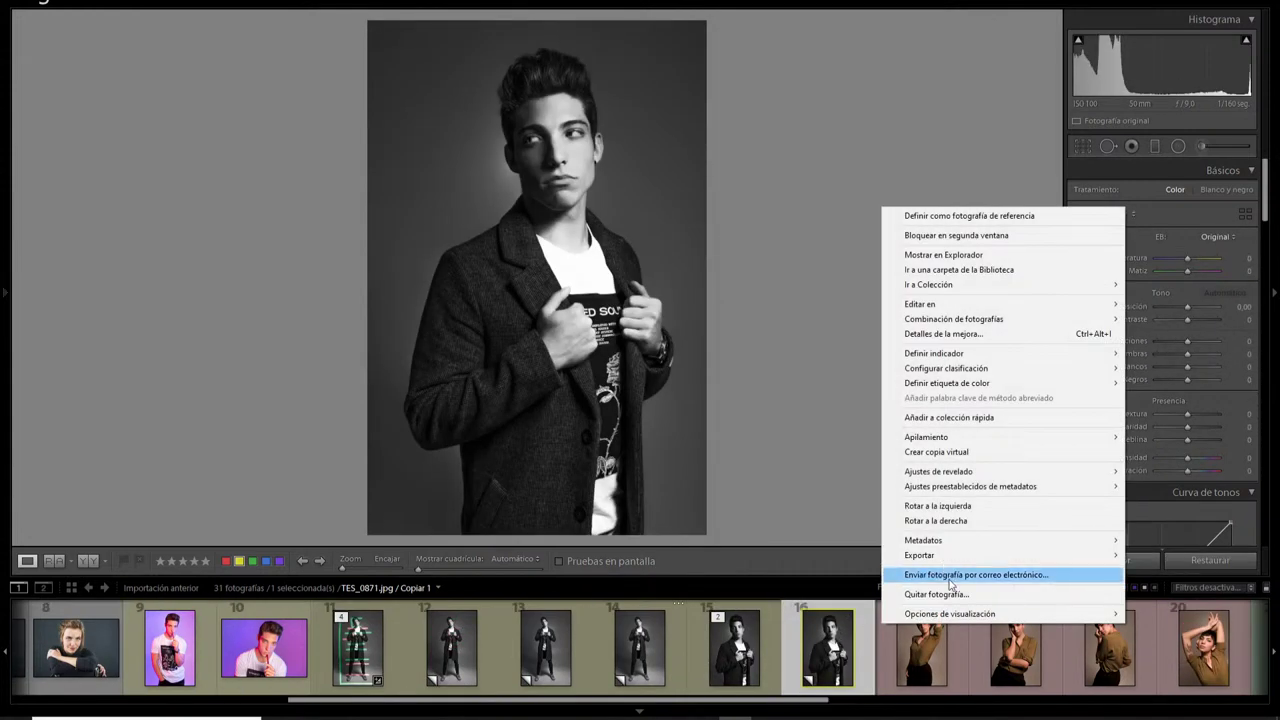
left_click(945, 594)
left_click(658, 340)
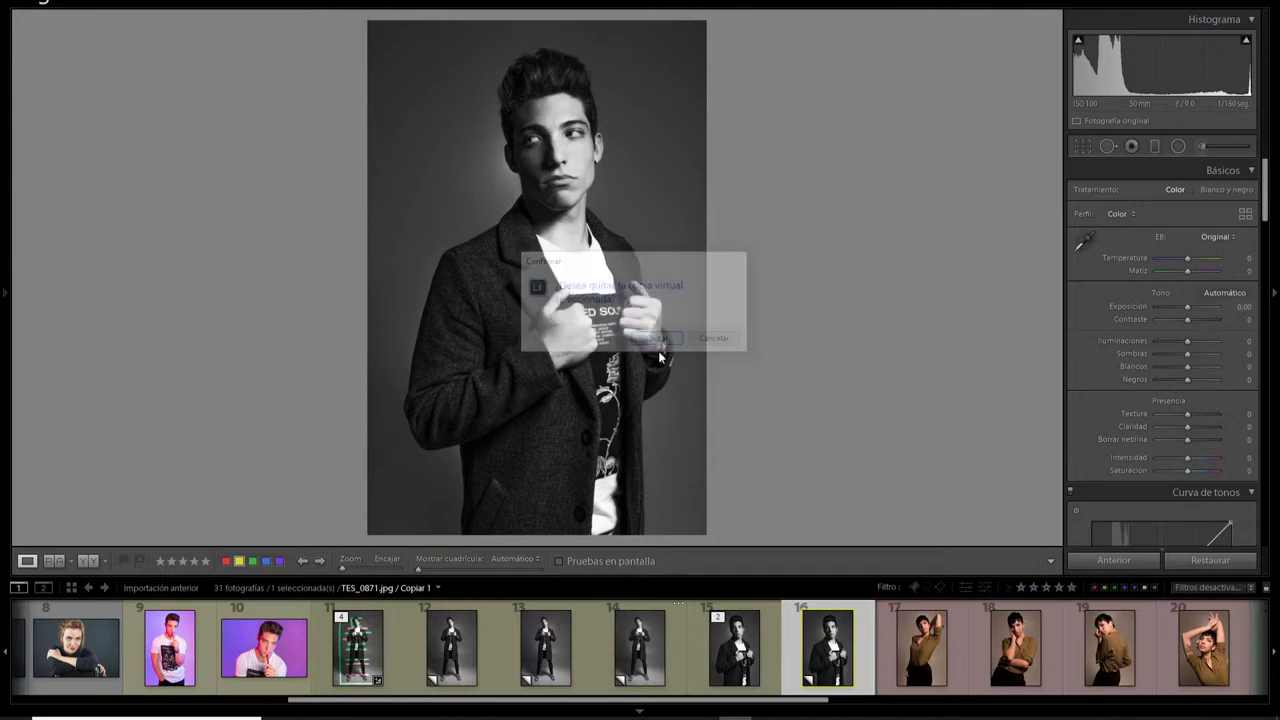
Create a fourth virtual copy of the full-body portrait from Copy 3
left_click(608, 658)
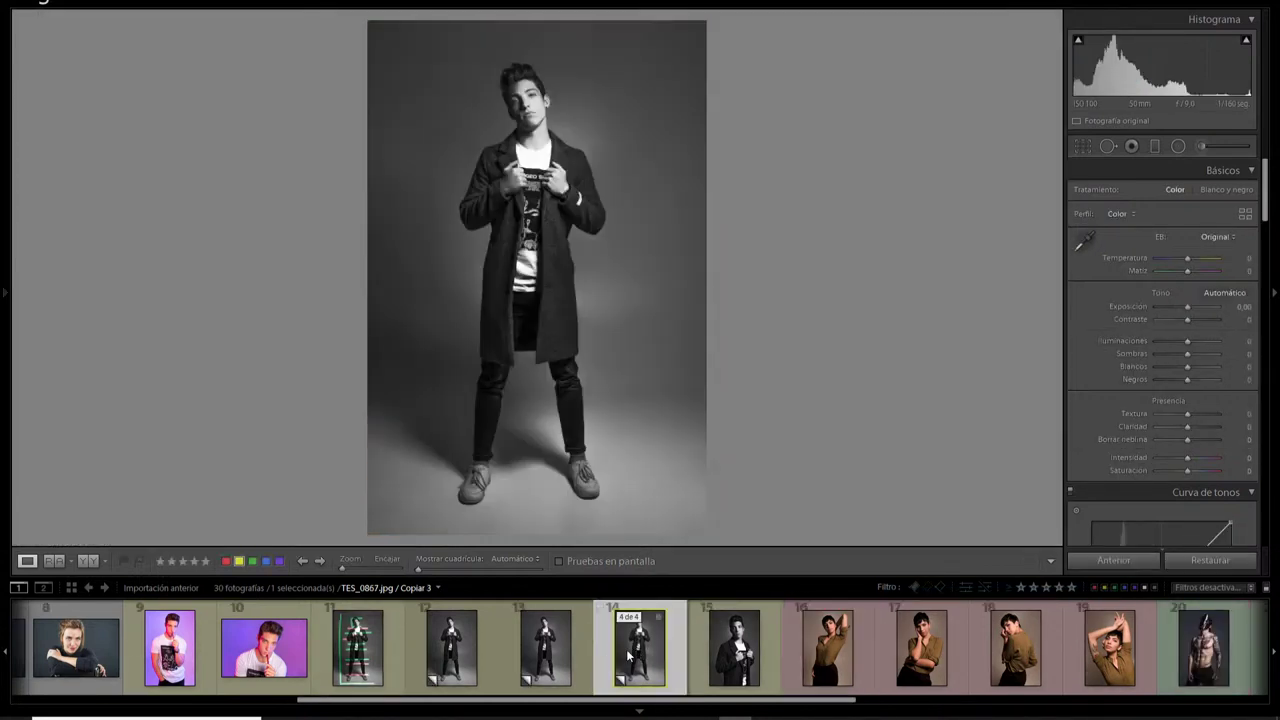
right_click(627, 652)
left_click(689, 479)
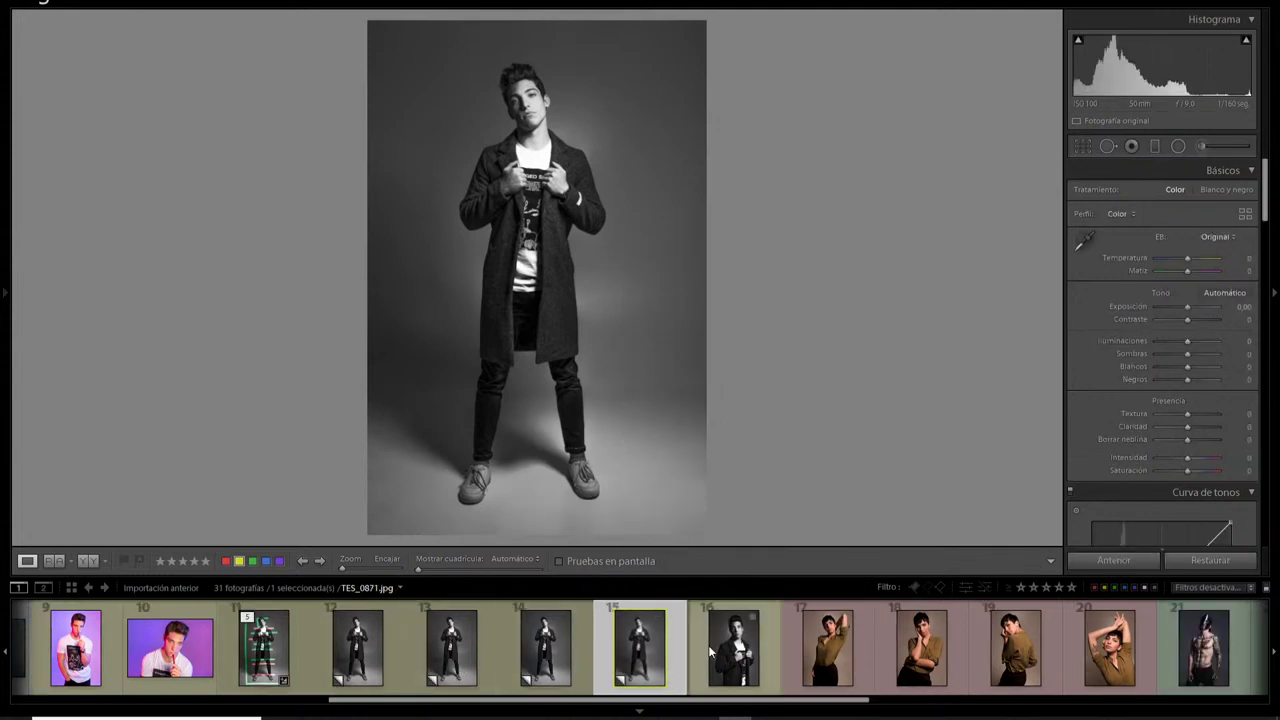
Crop Copy 1 of the portrait to cut the legs between knees and ankles, trimming the space above the head
left_click(443, 643)
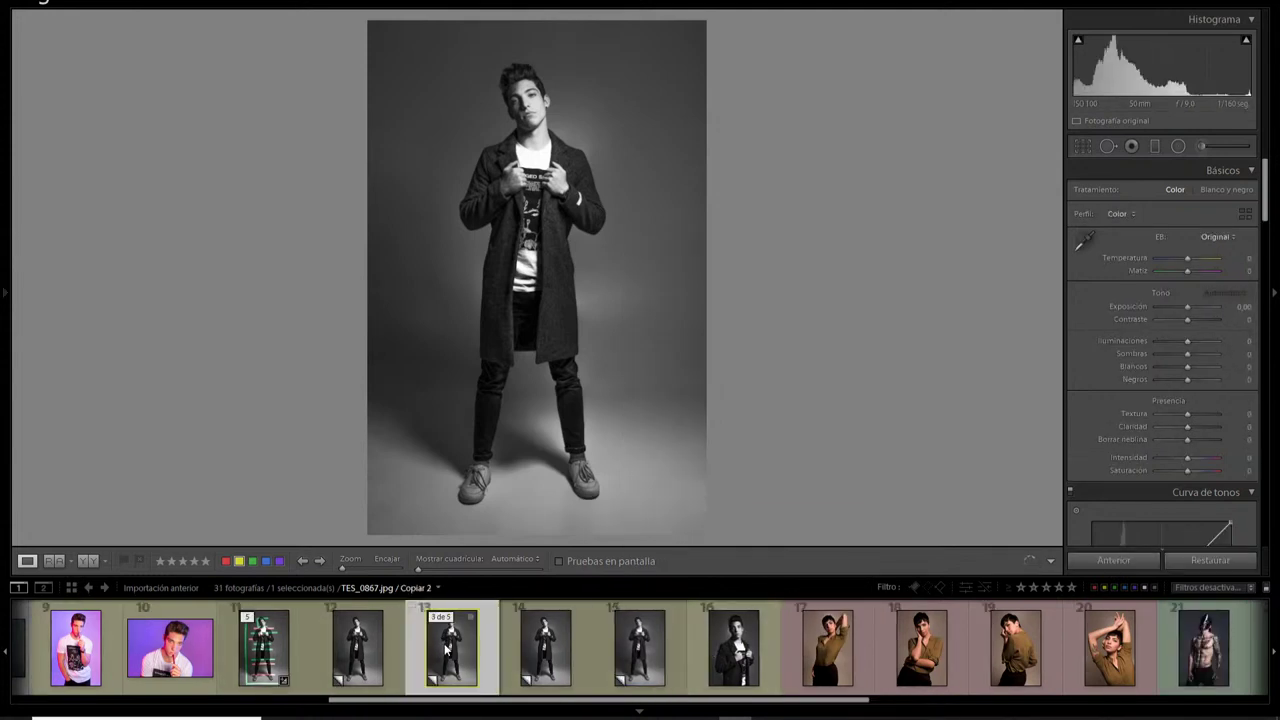
left_click(389, 653)
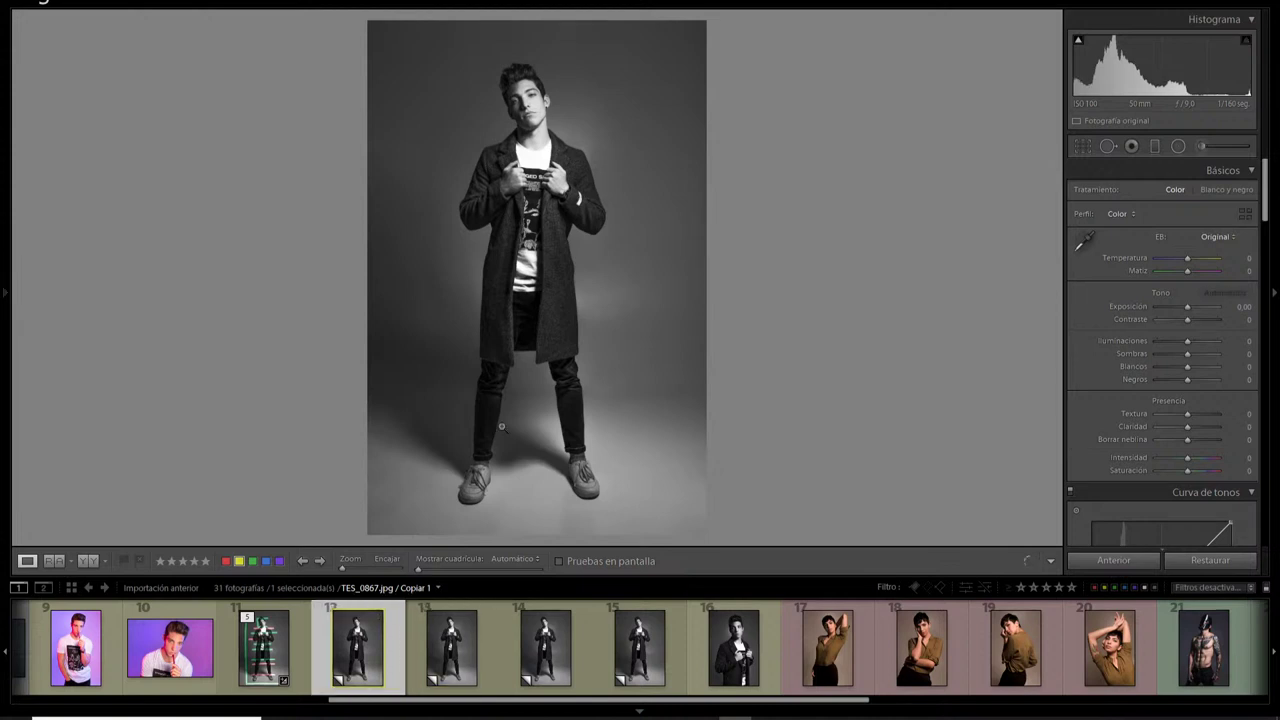
left_click(1082, 146)
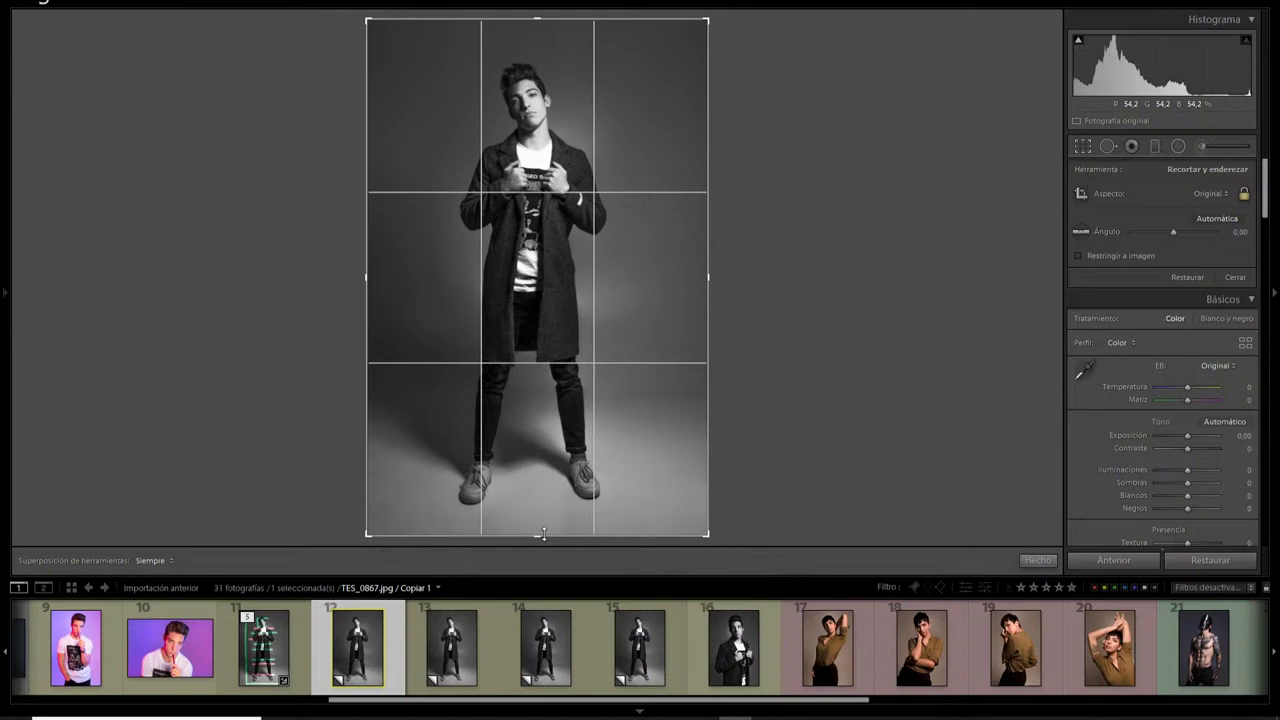
left_click_drag(543, 533, 545, 581)
left_click_drag(548, 534, 543, 489)
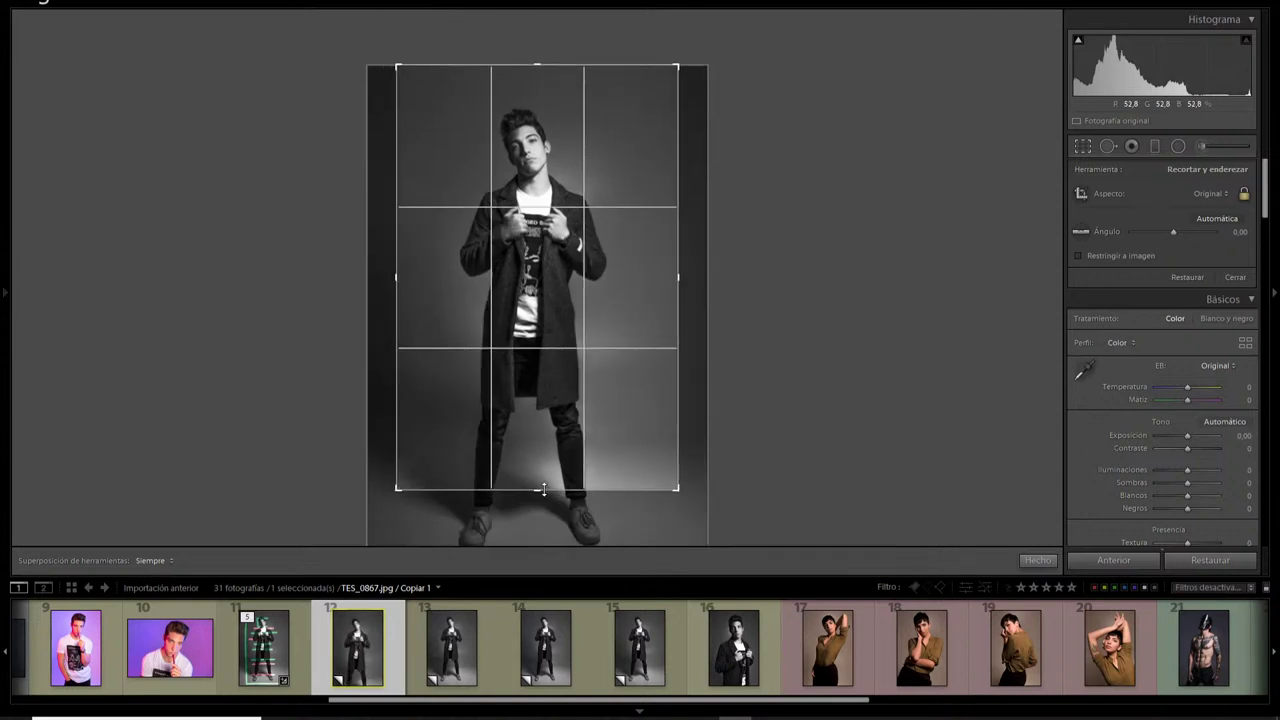
left_click_drag(535, 64, 537, 90)
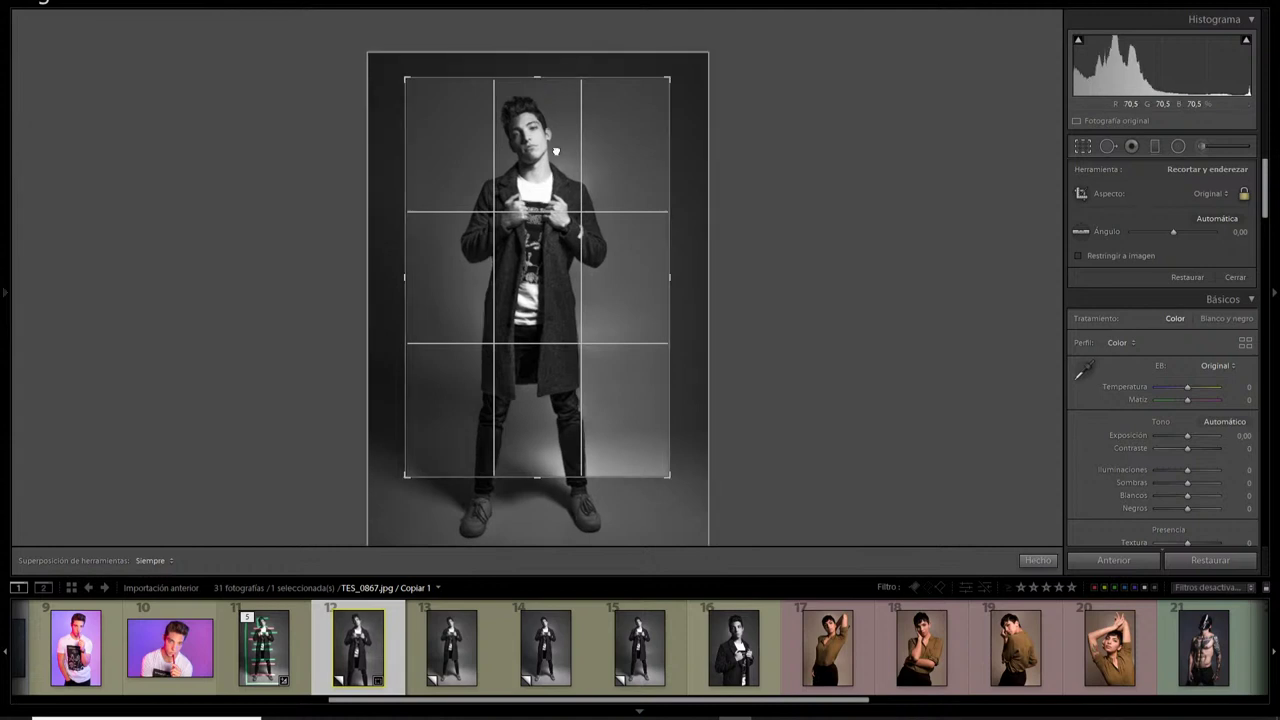
left_click_drag(556, 150, 562, 152)
key("Return")
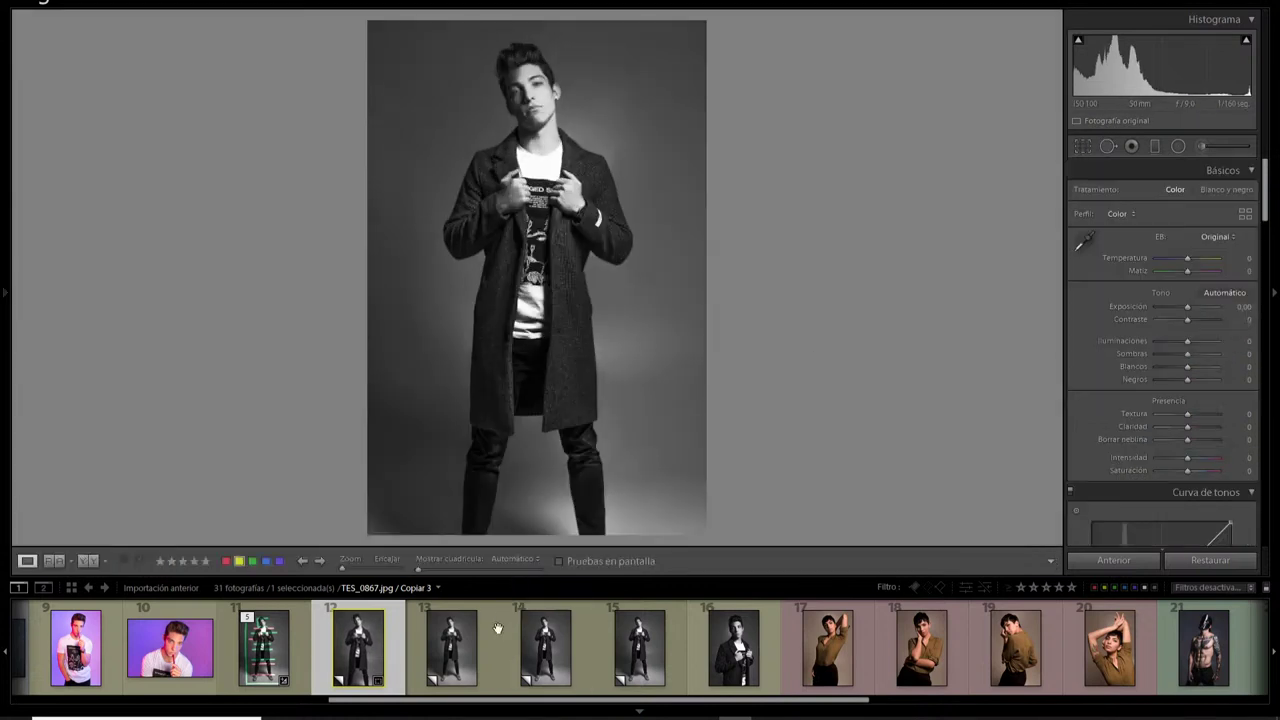
Crop Copy 2 of the portrait just below the coat's hem, tightening the space above the head
left_click(497, 628)
key("r")
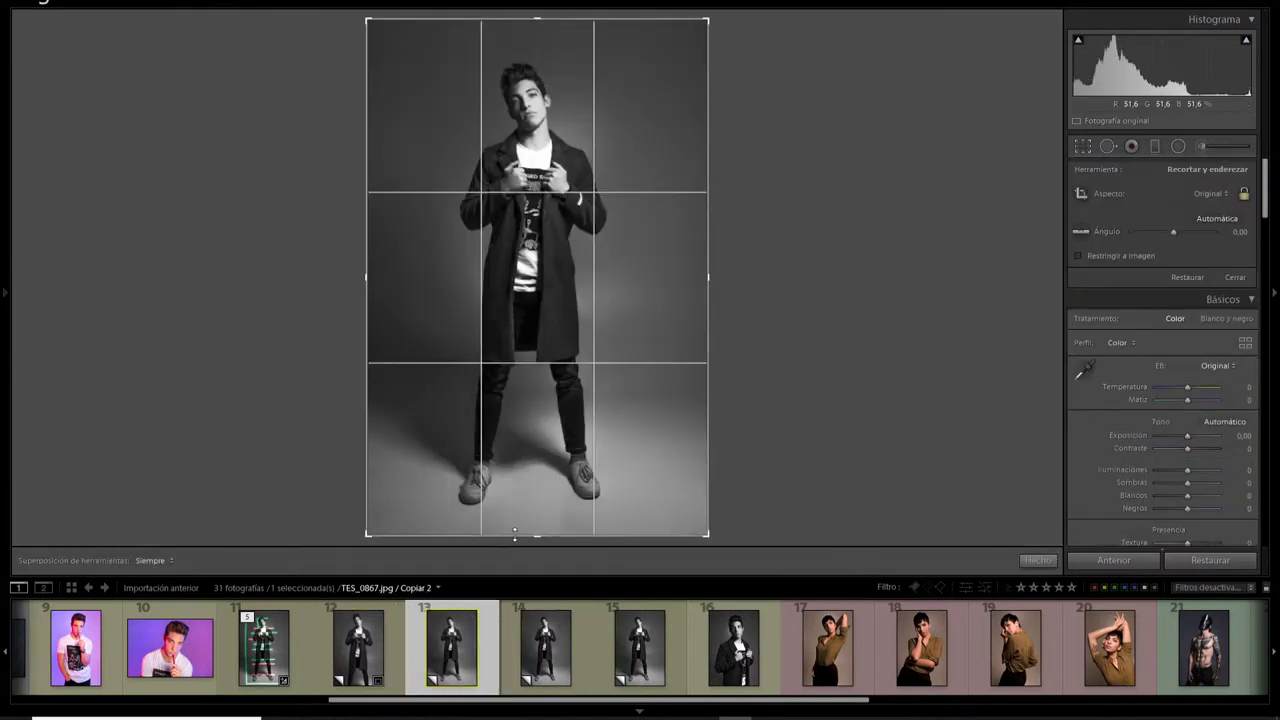
left_click_drag(515, 533, 517, 467)
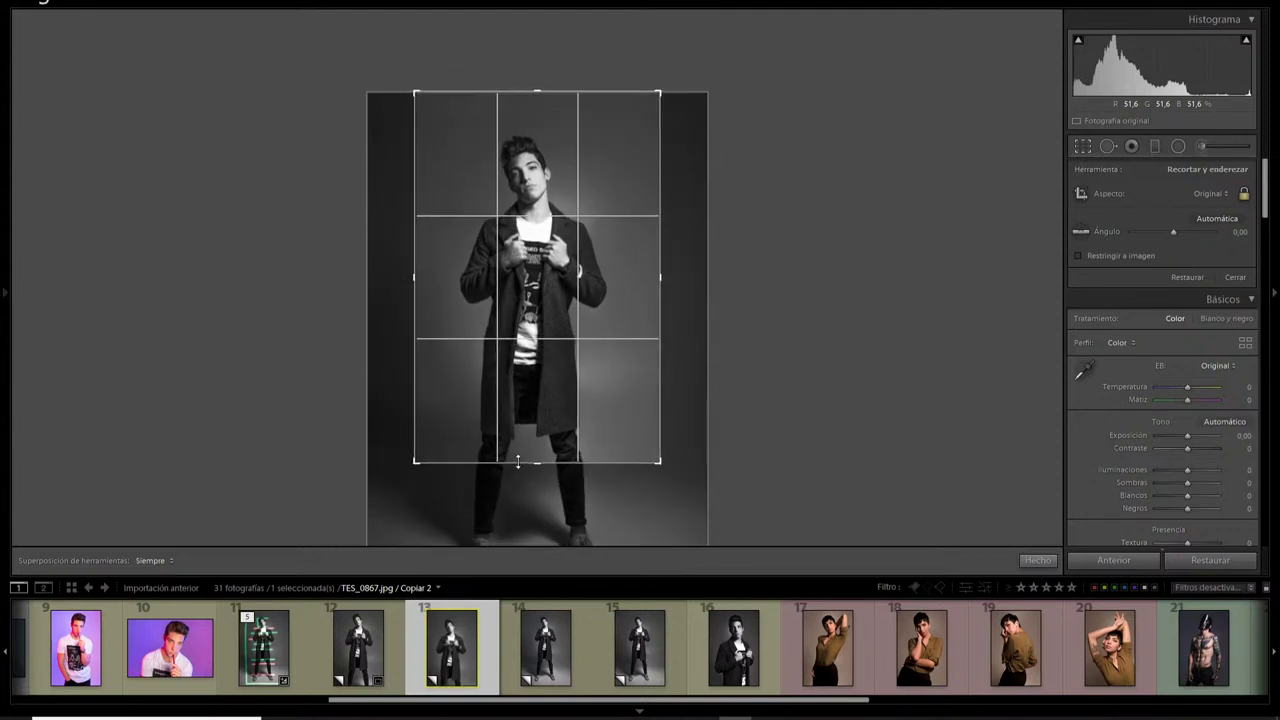
left_click_drag(552, 91, 552, 110)
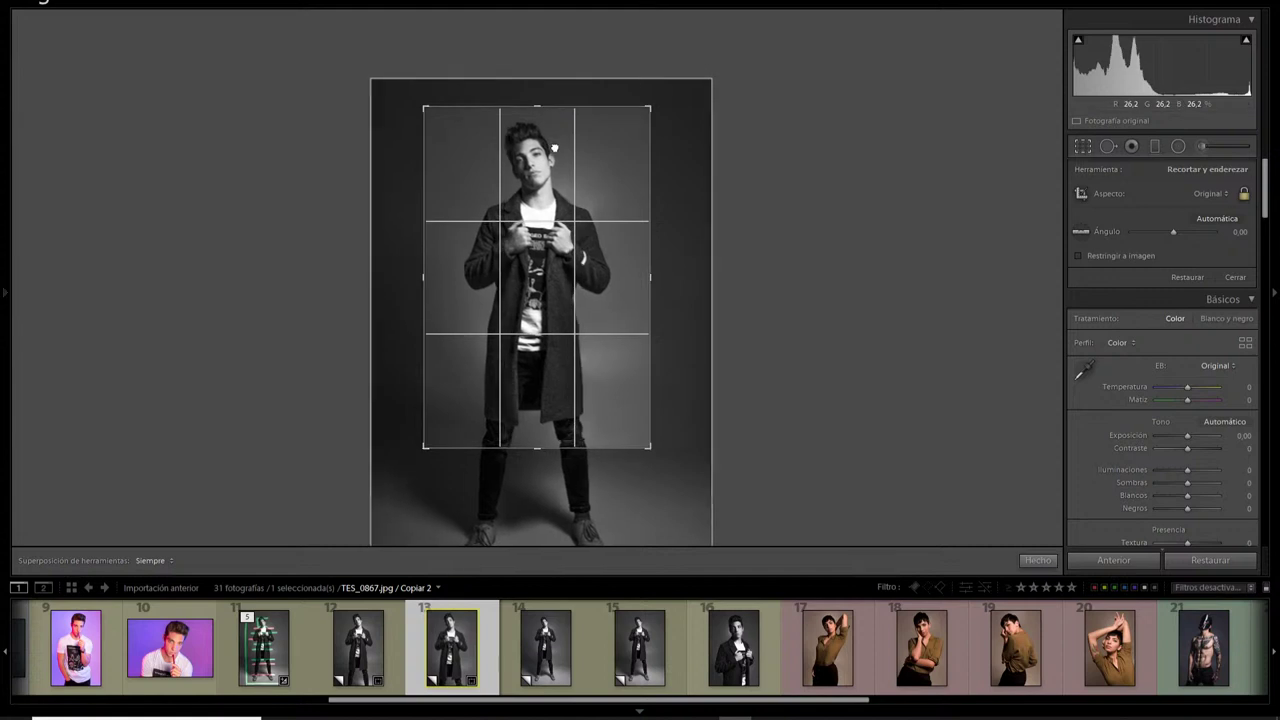
left_click(1085, 149)
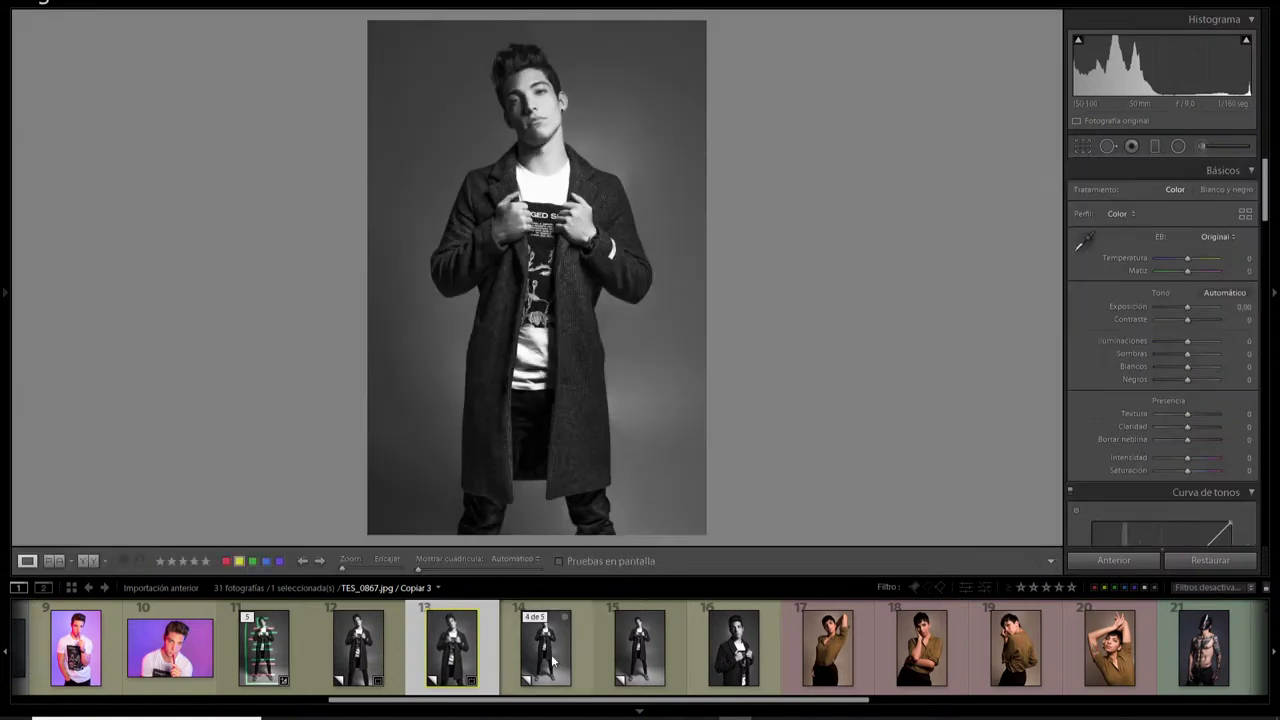
Crop Copy 3 of the portrait at the level of the coat's hem with little space above the head
key("Right")
left_click(1084, 147)
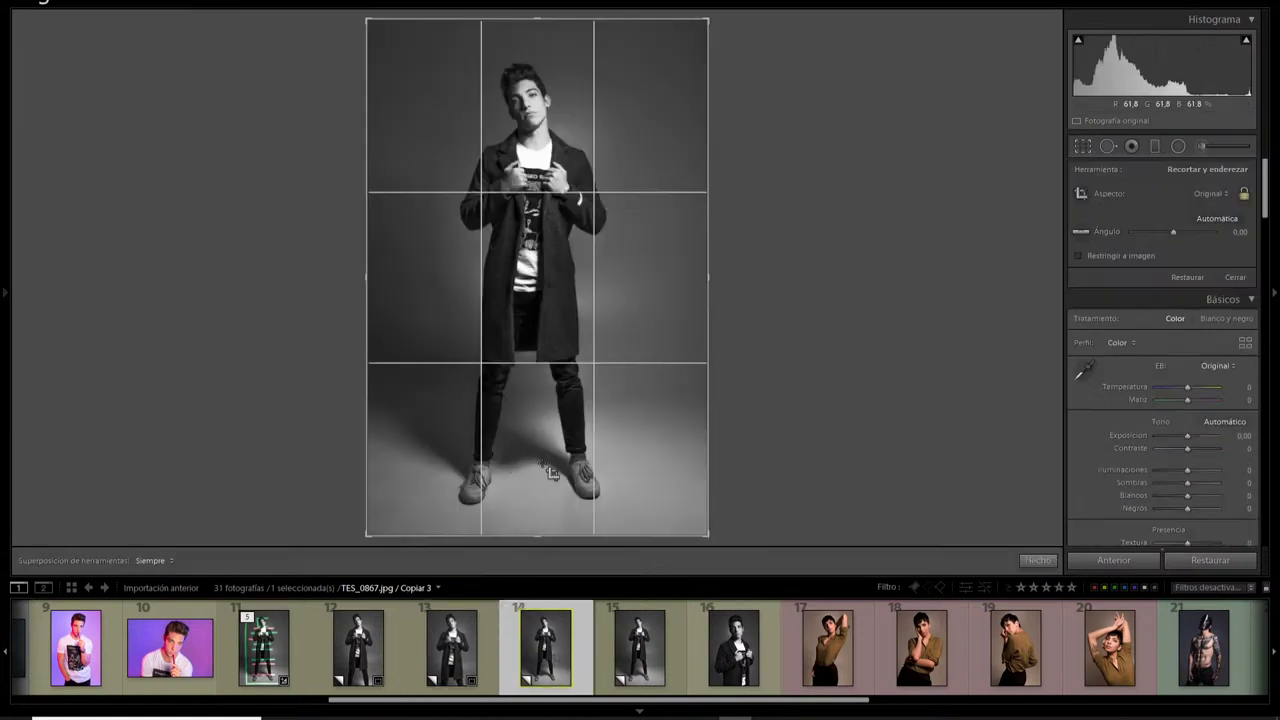
left_click_drag(537, 534, 536, 452)
left_click_drag(652, 103, 634, 117)
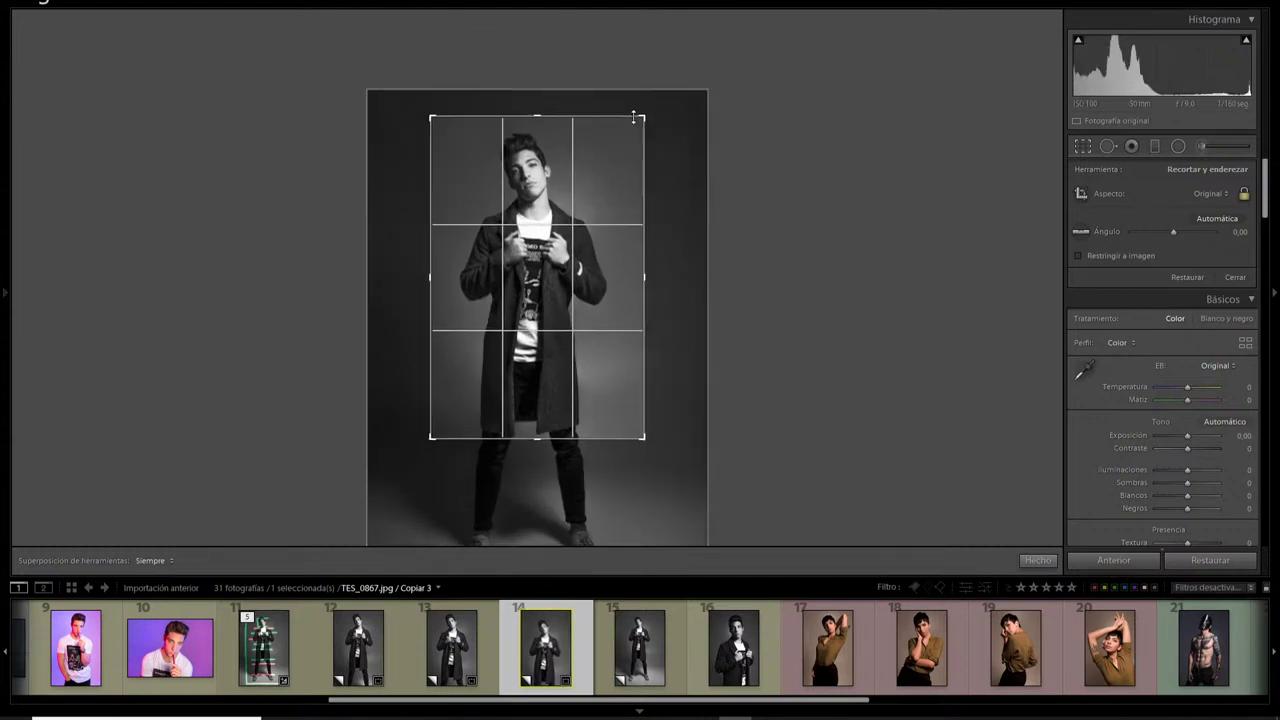
key("Return")
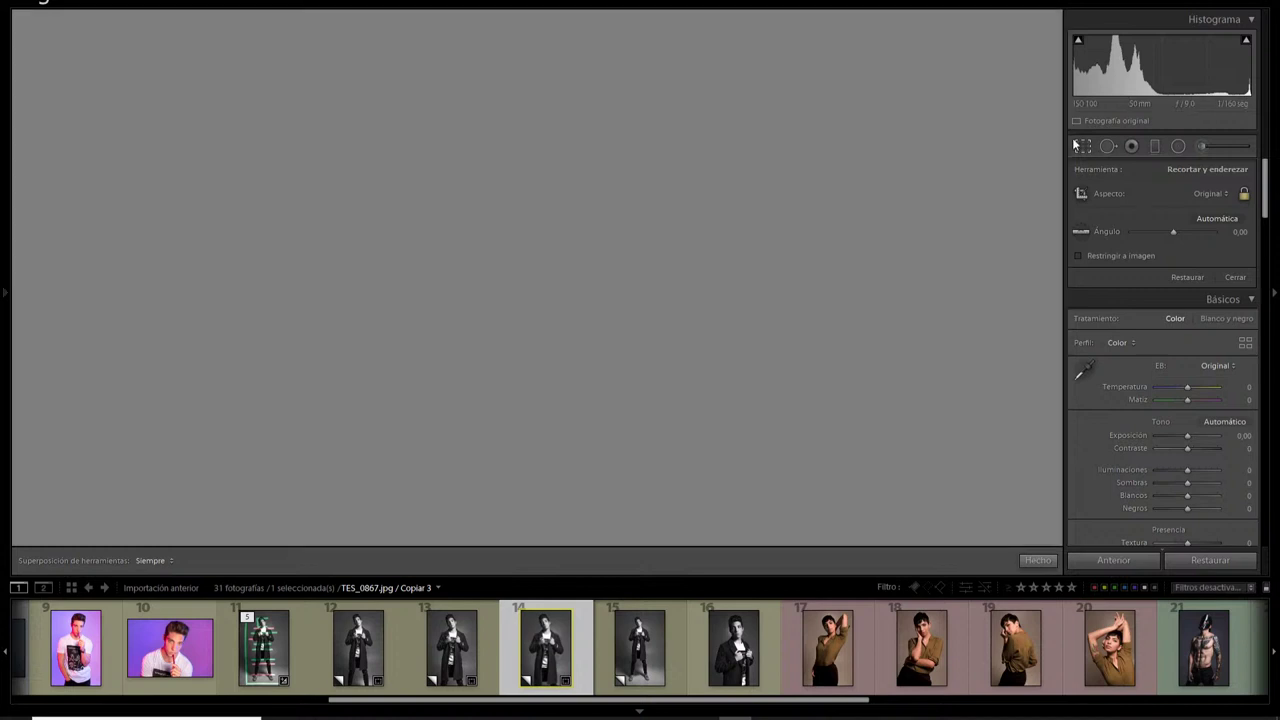
Crop Copy 4 of the portrait at the waist, along the T-shirt's lower edge, with the model framed tightly
left_click(632, 662)
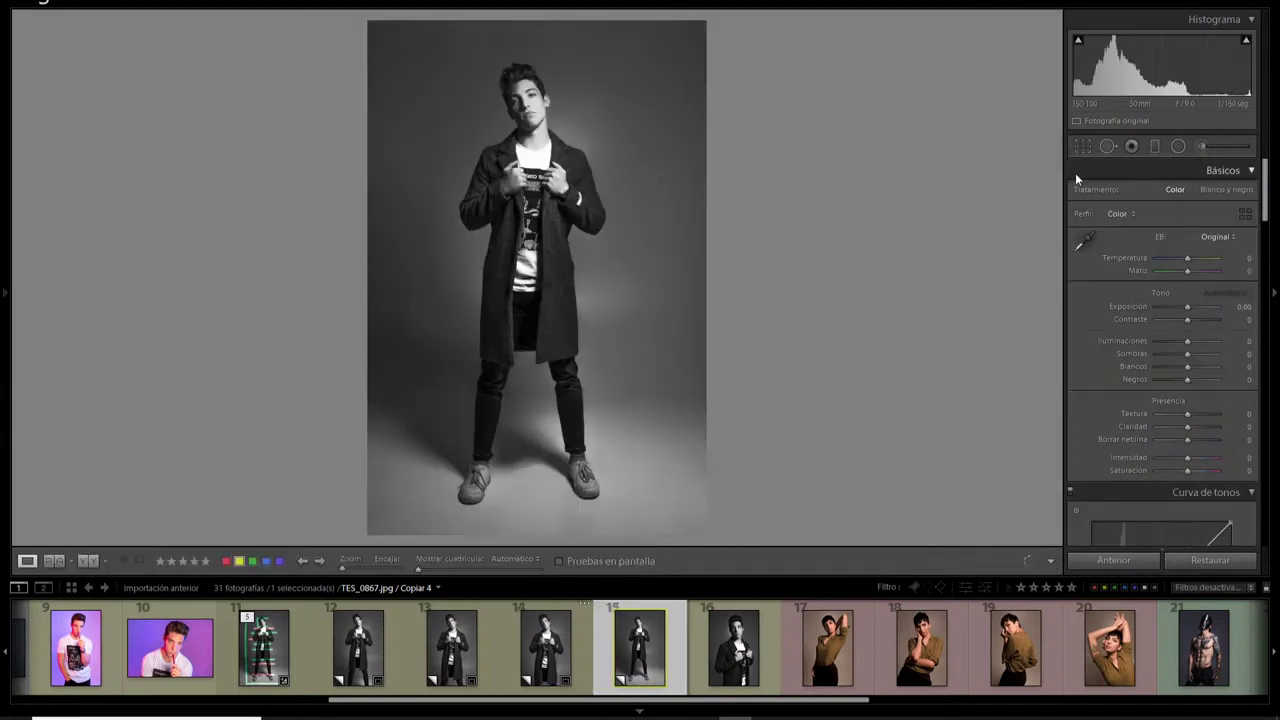
left_click(1083, 146)
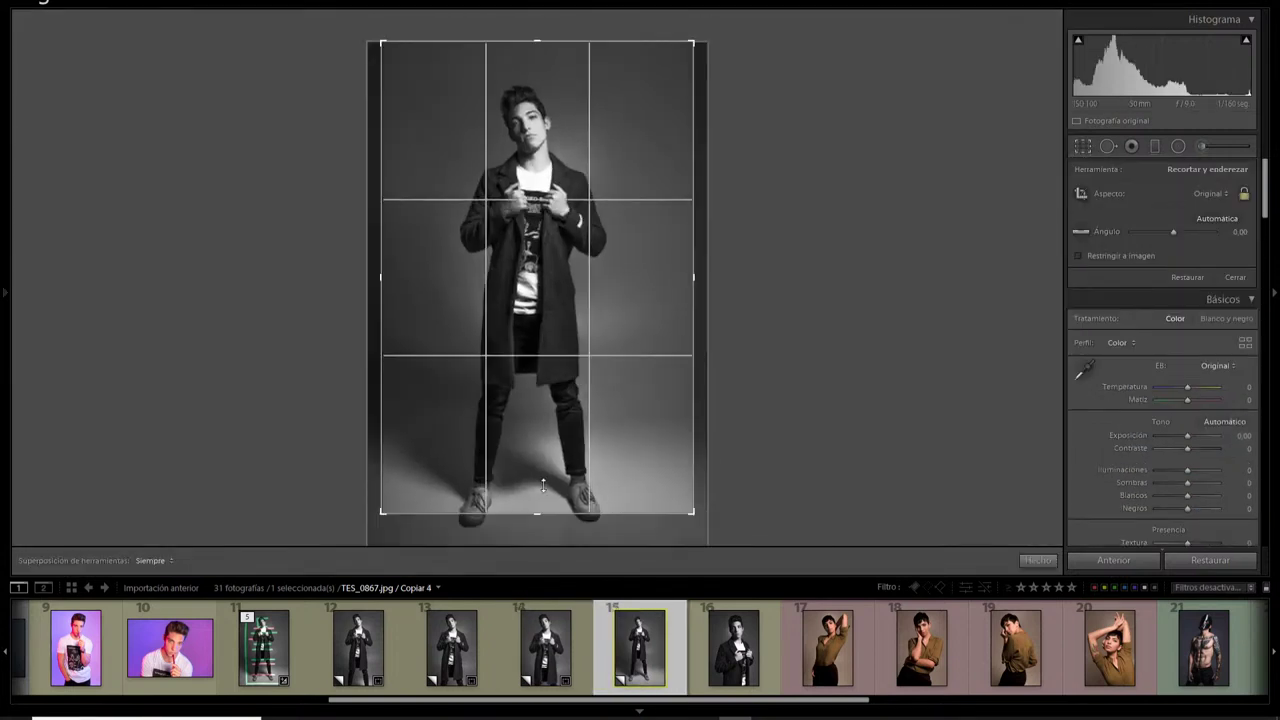
left_click_drag(558, 334, 546, 218)
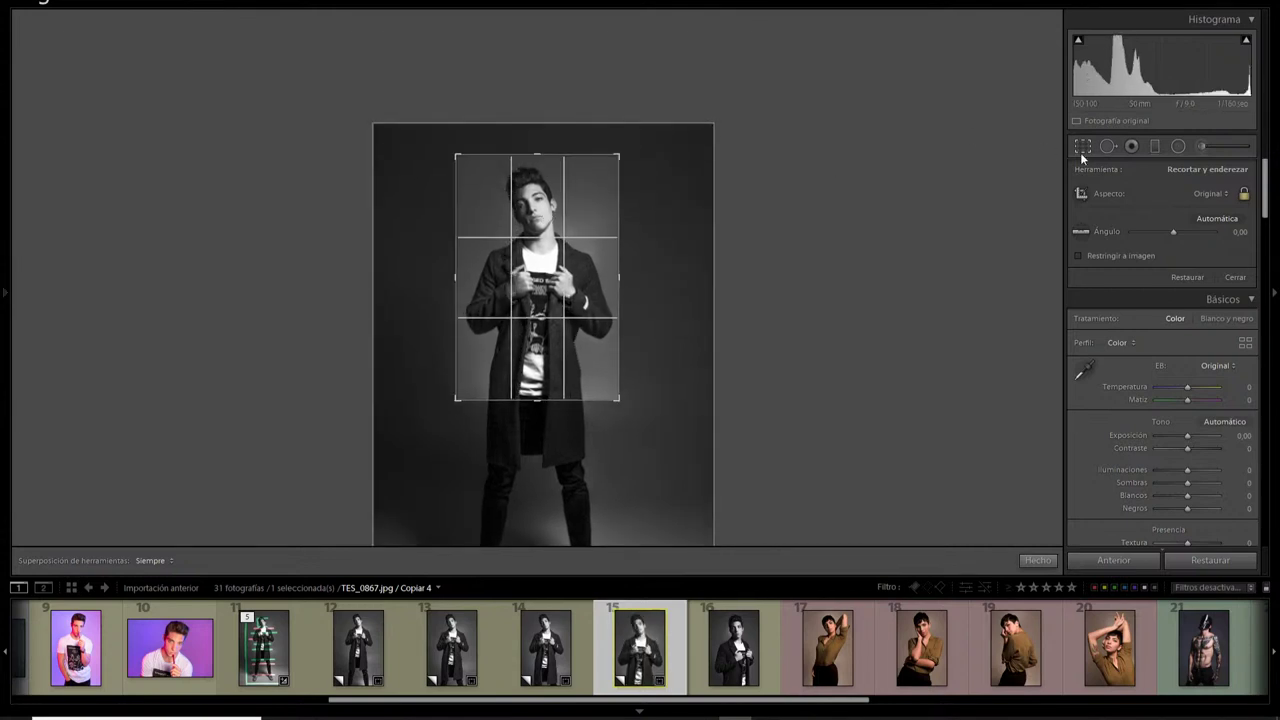
key("Return")
Compare the four cropped virtual copies side by side in Survey view with the side panels hidden
left_click(428, 656)
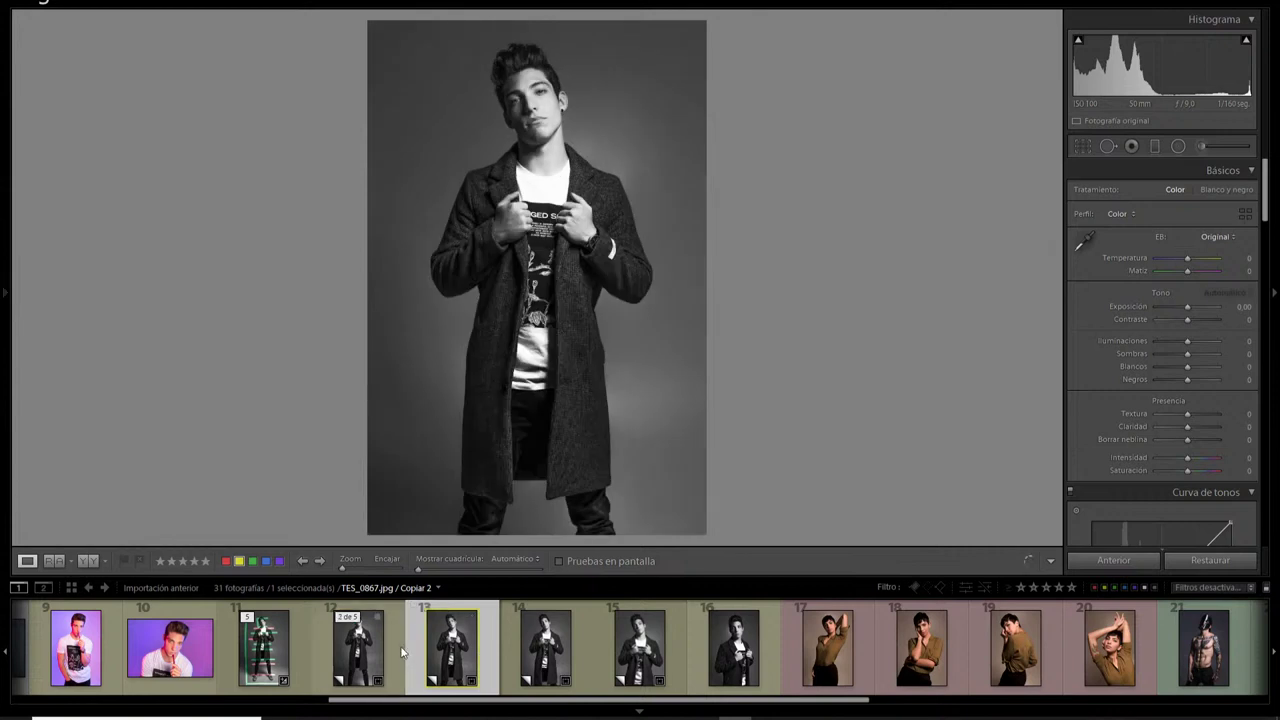
left_click(362, 652)
left_click(604, 643, "shift")
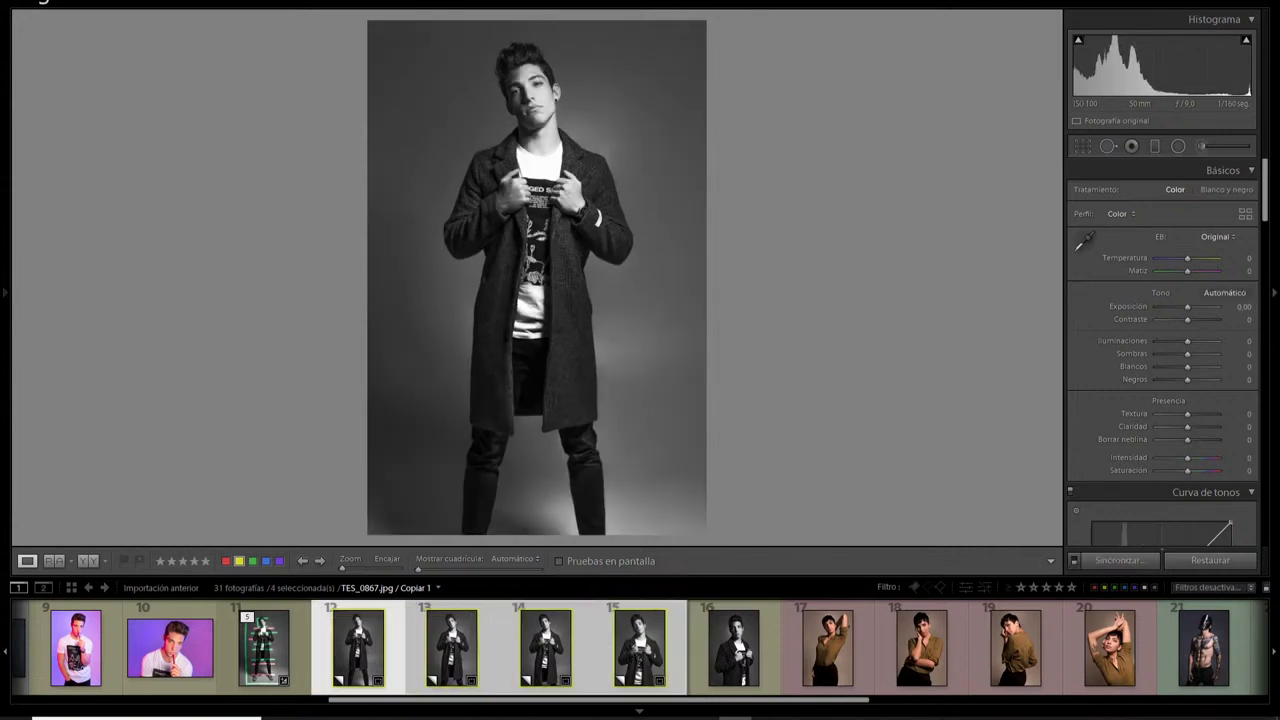
key("g")
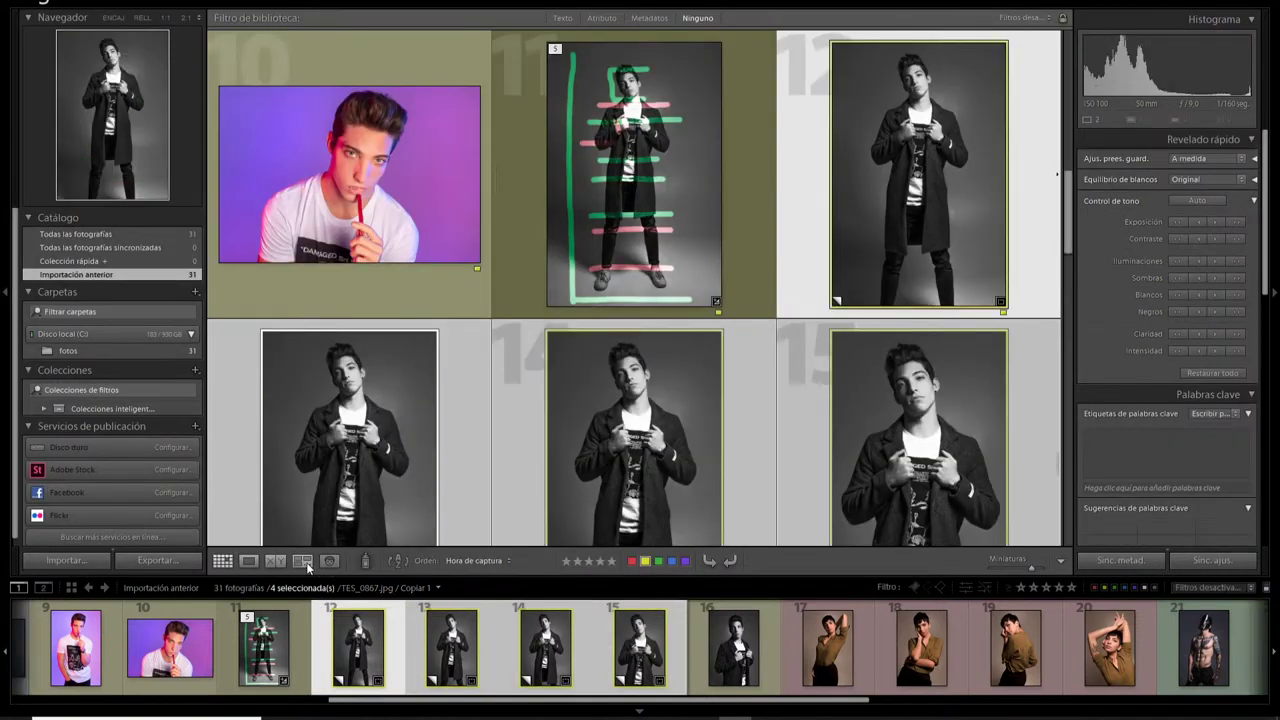
left_click(303, 561)
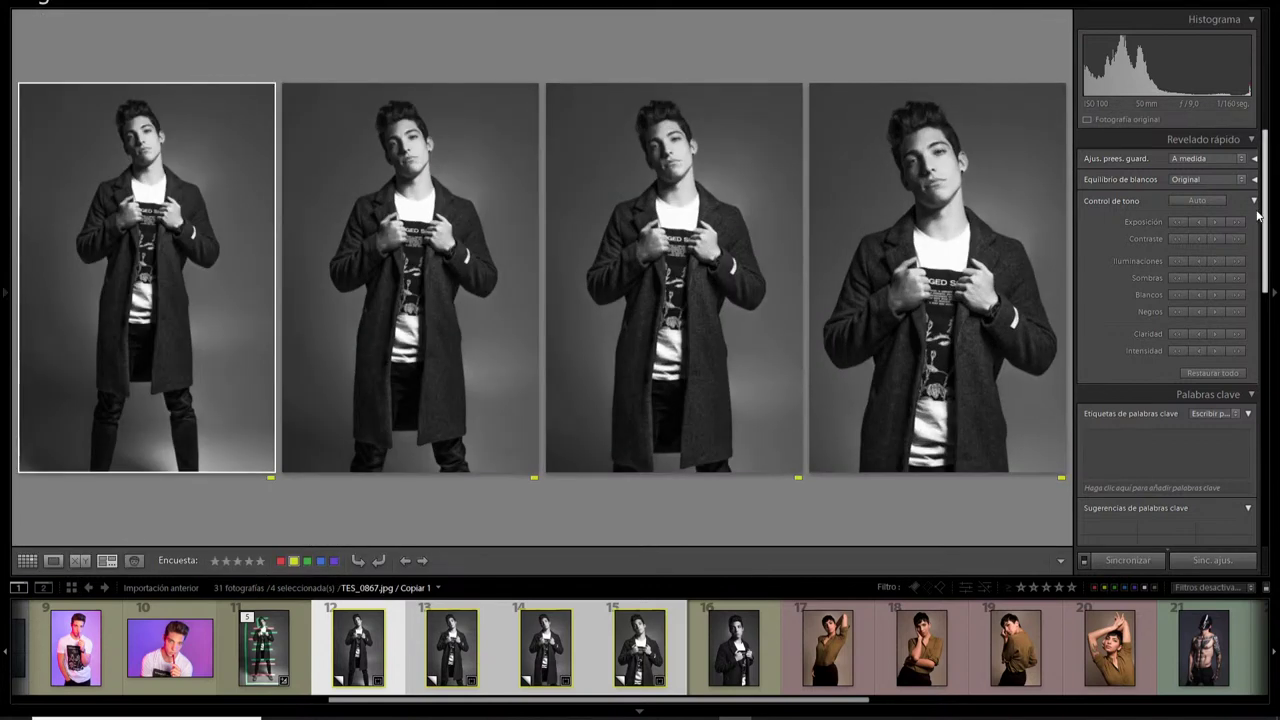
left_click(2, 325)
left_click(1274, 220)
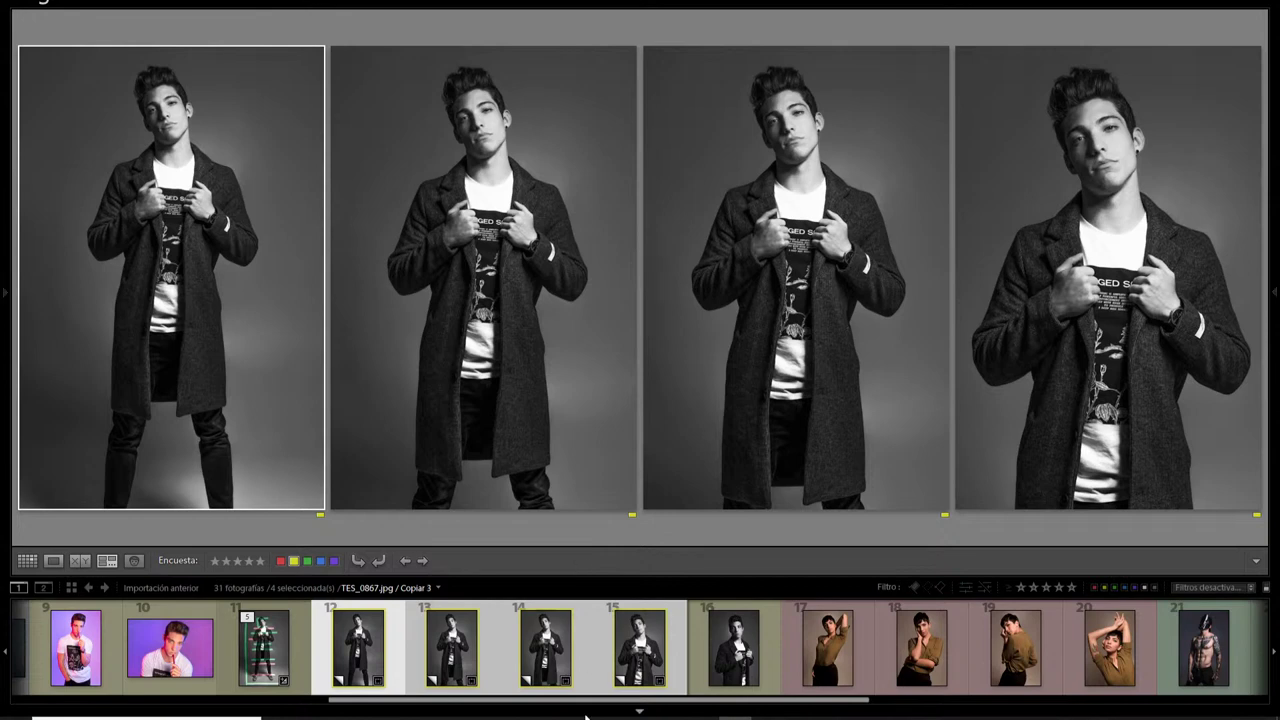
Compare the four cropped copies with the filmstrip hidden, and return to Copy 1 in the Develop module with the filmstrip shown
left_click(639, 710)
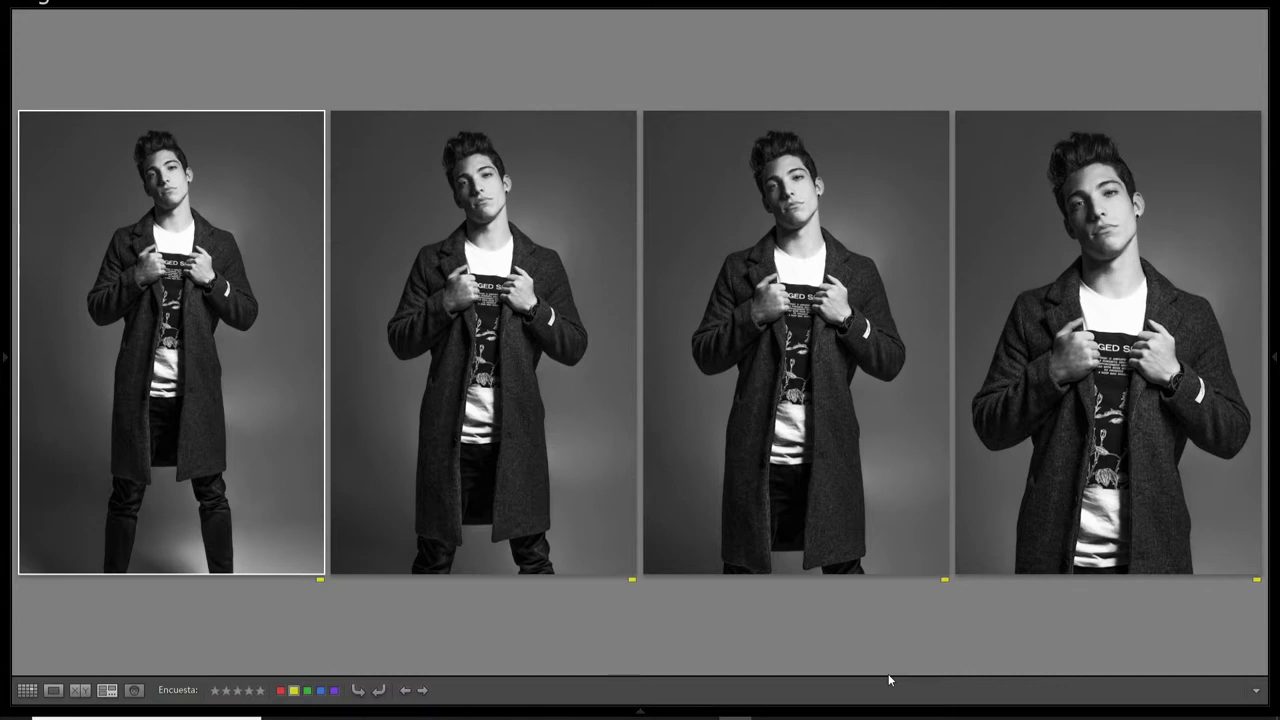
mouse_move(211, 564)
left_click(5, 357)
left_click(1265, 243)
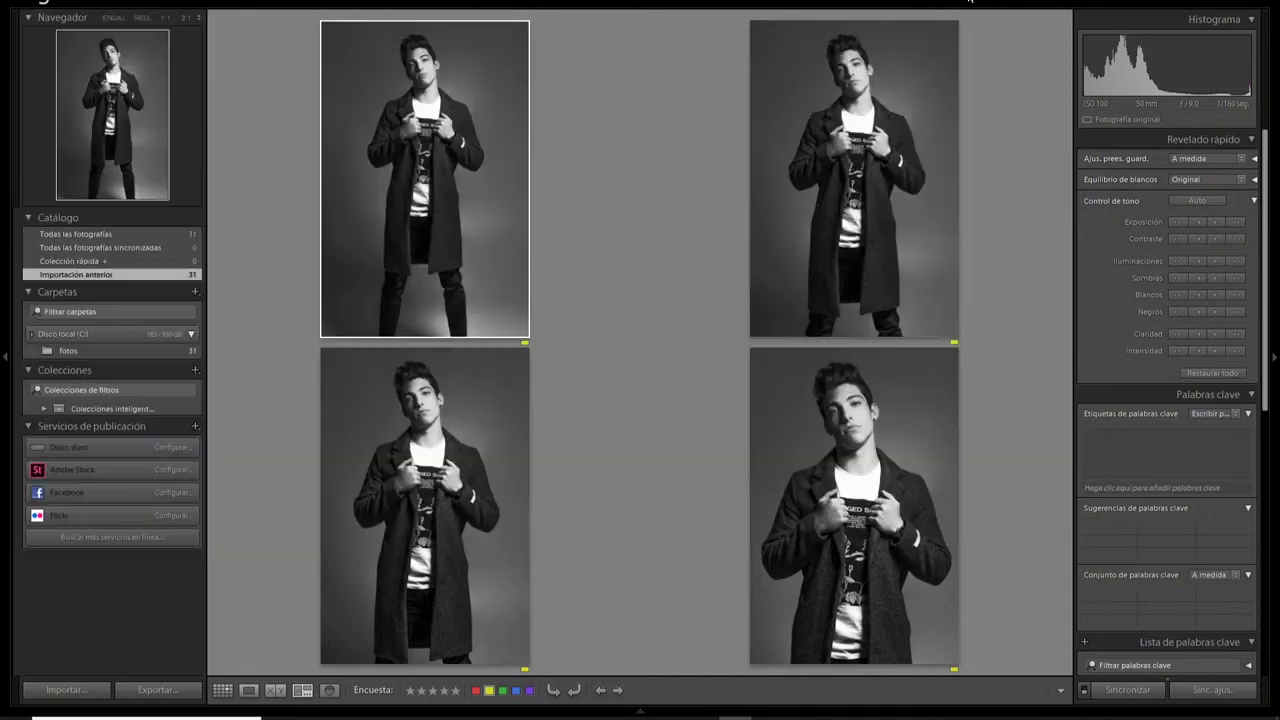
key("d")
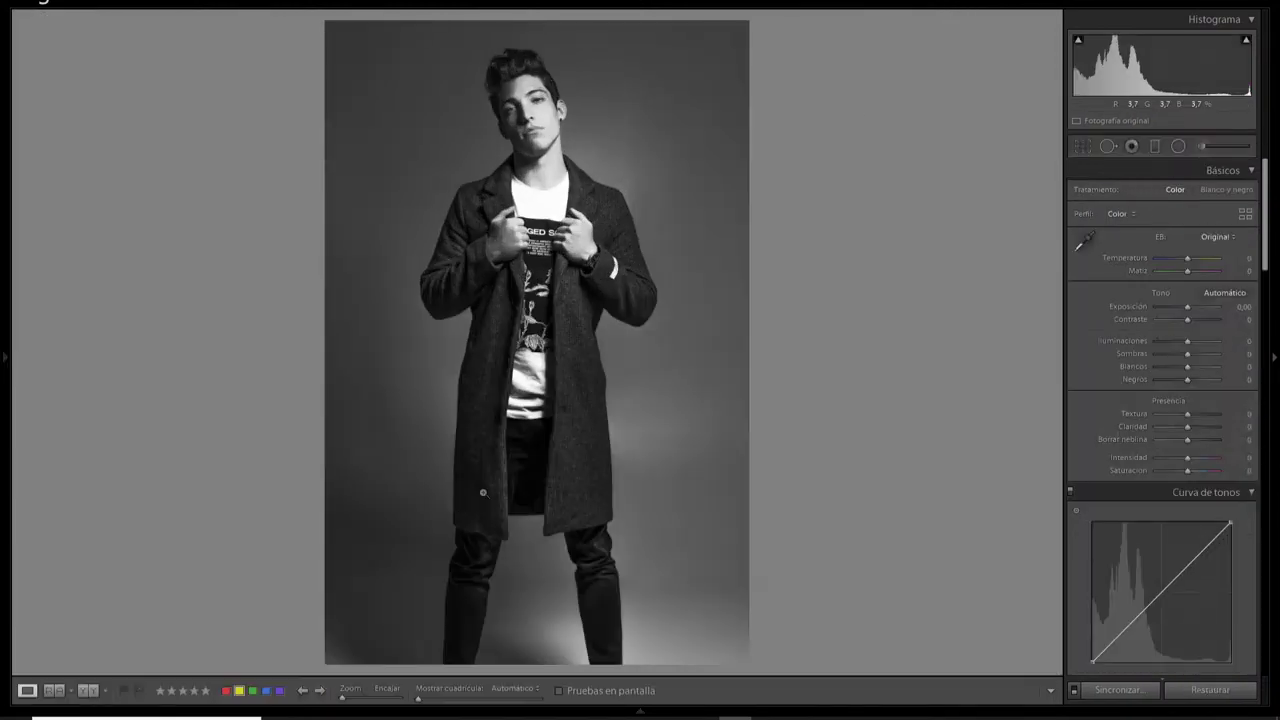
left_click(640, 712)
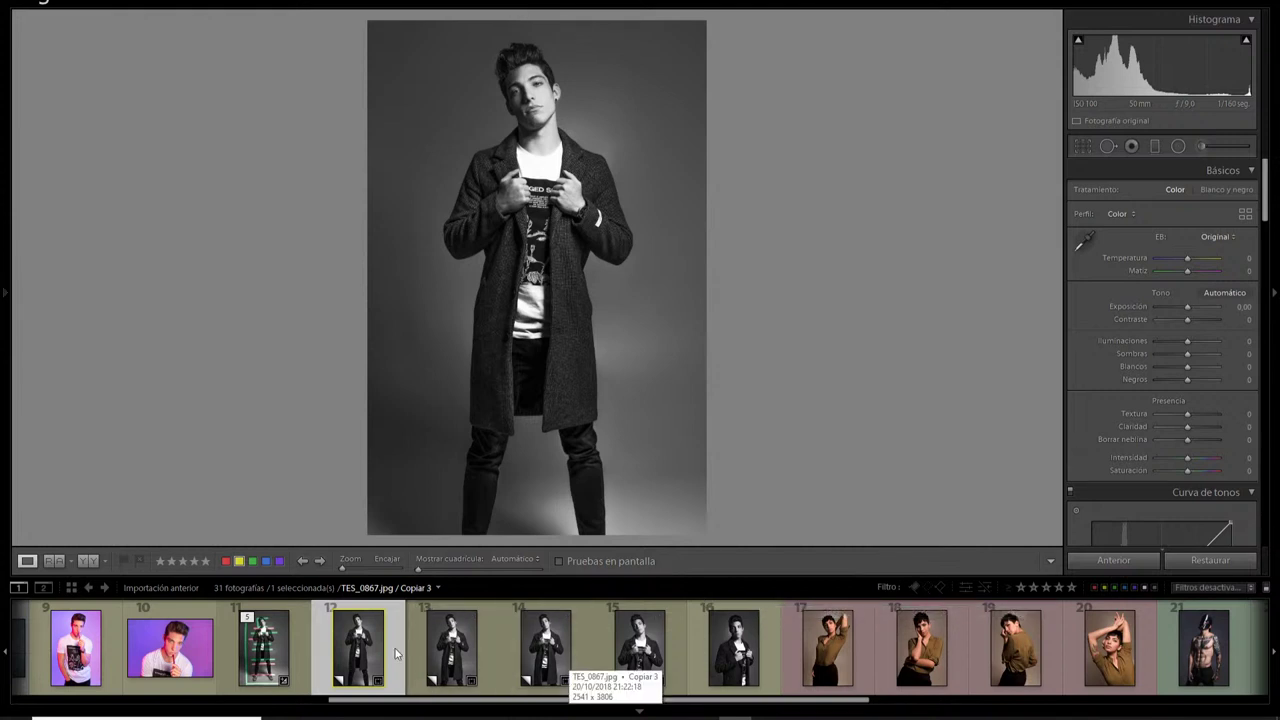
Try cropping the TES_0716 portrait just above the T-shirt's lower edge, cutting through the hand in the pocket
left_click(114, 640)
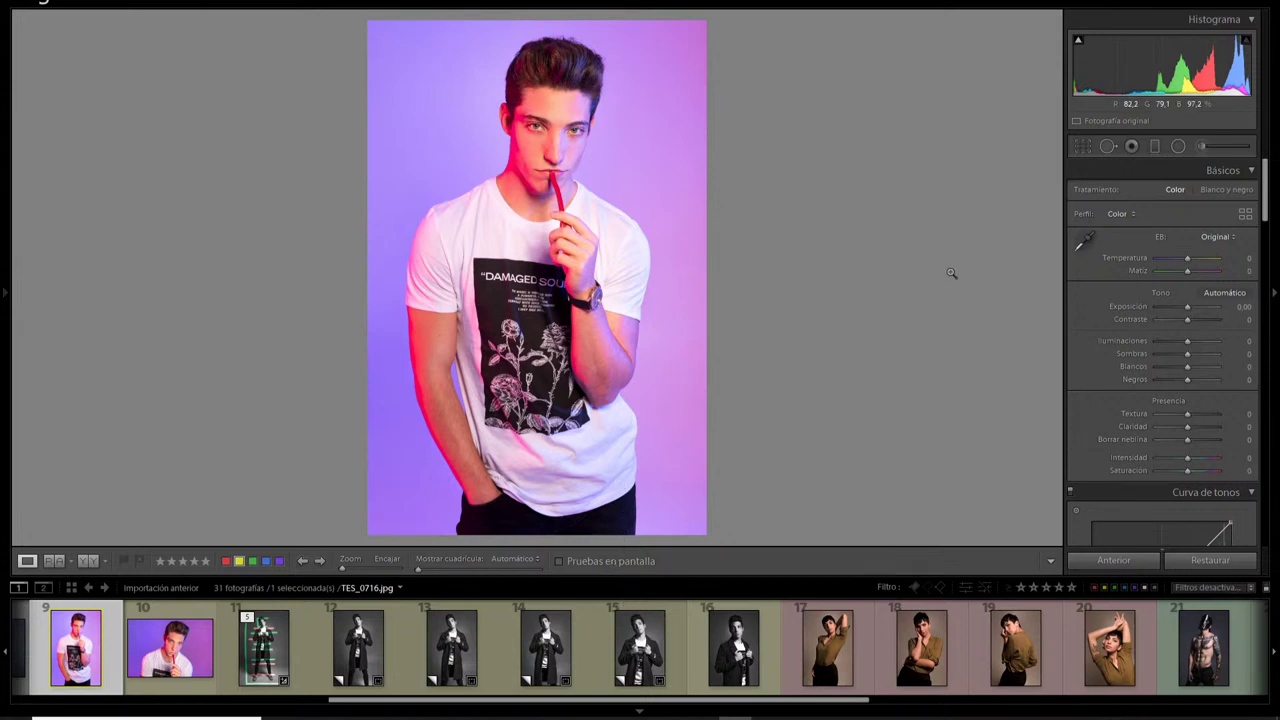
left_click(1083, 146)
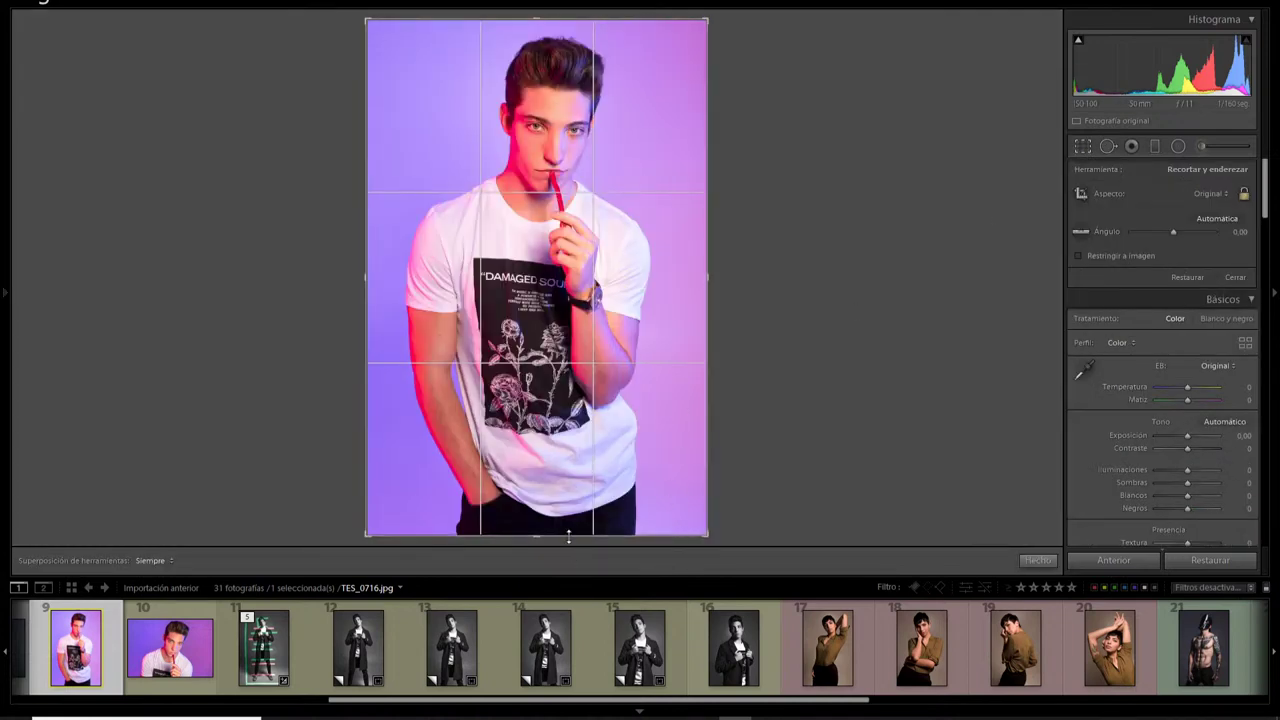
left_click_drag(662, 535, 541, 507)
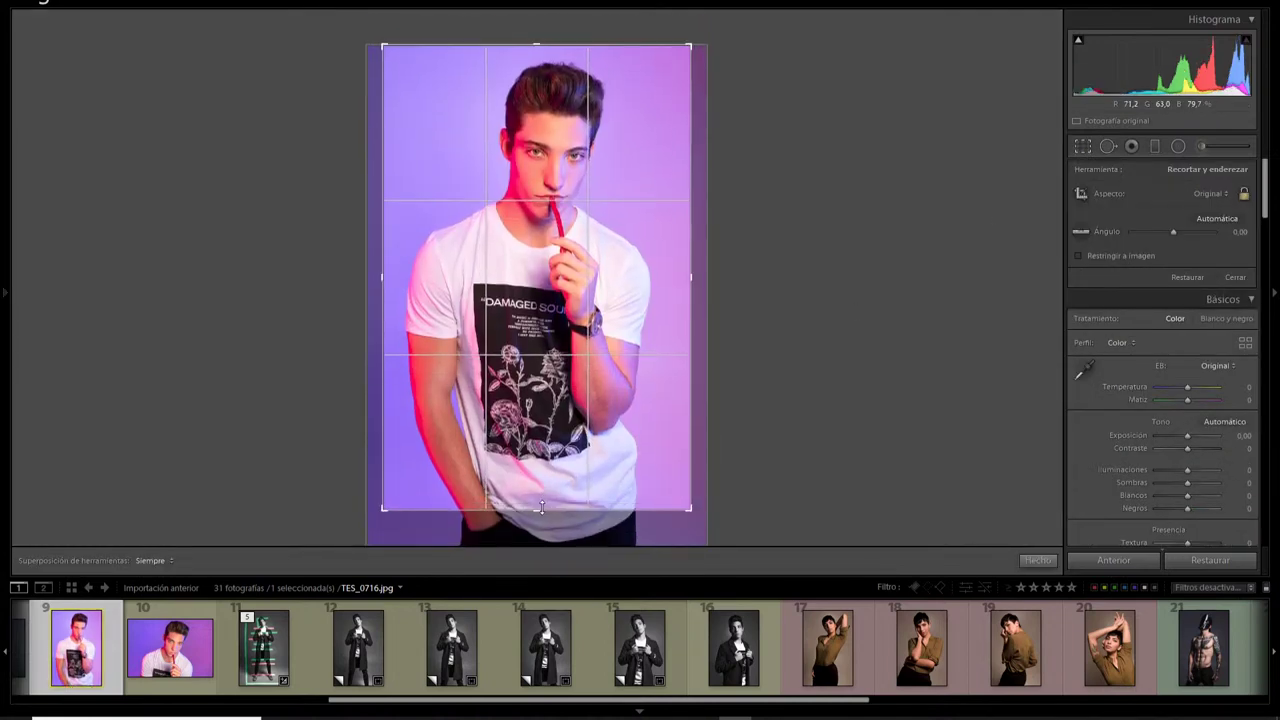
left_click(1081, 148)
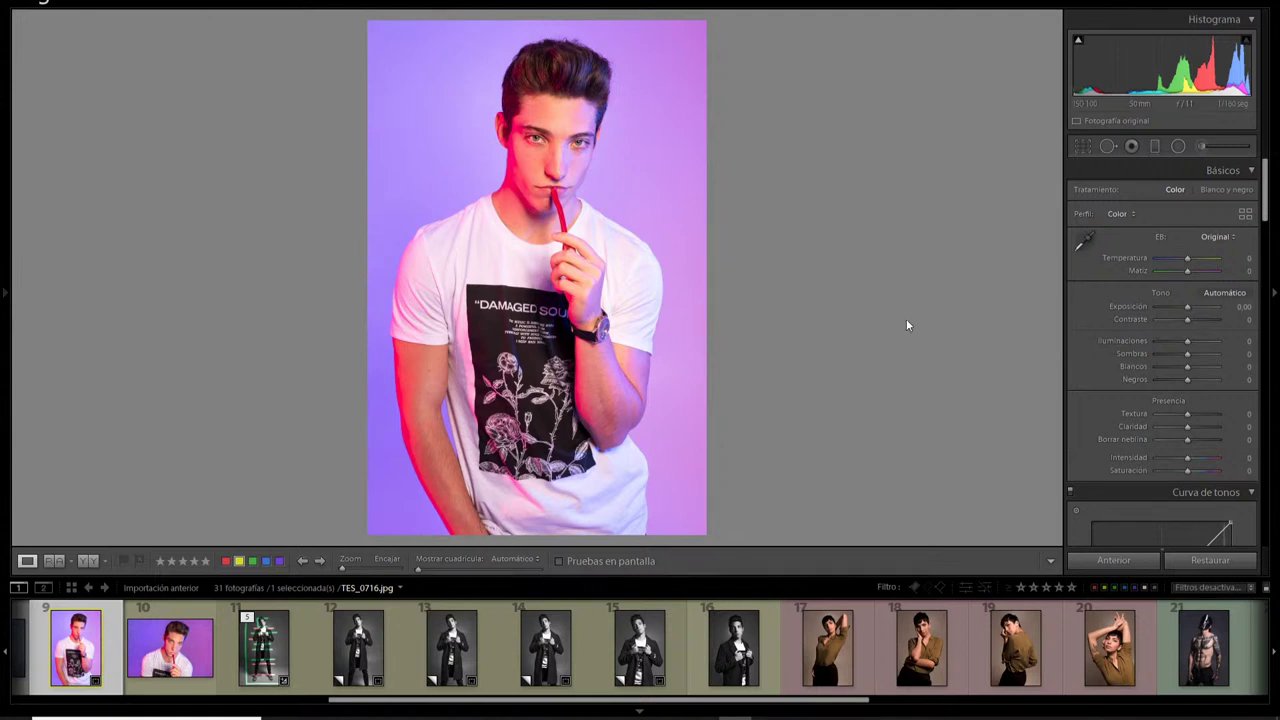
Restore the crop of the TES_0716 portrait to the full frame
left_click(1081, 146)
left_click_drag(519, 513, 538, 559)
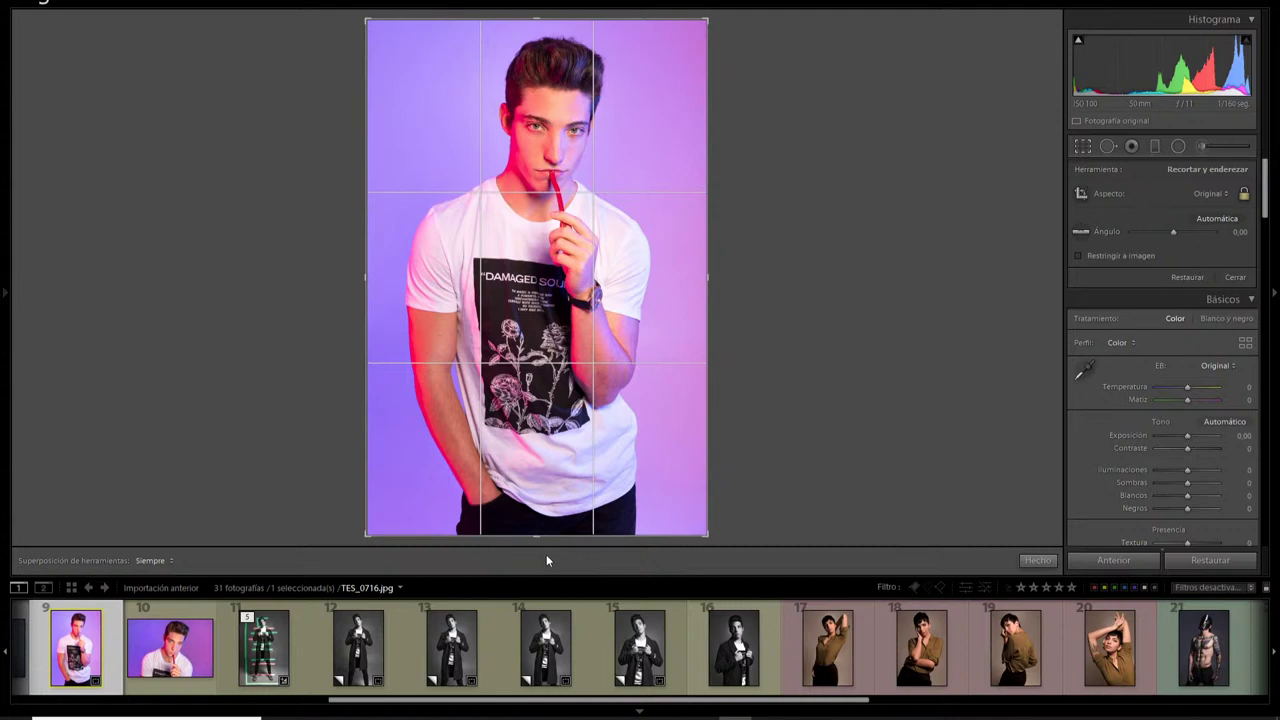
left_click(1081, 146)
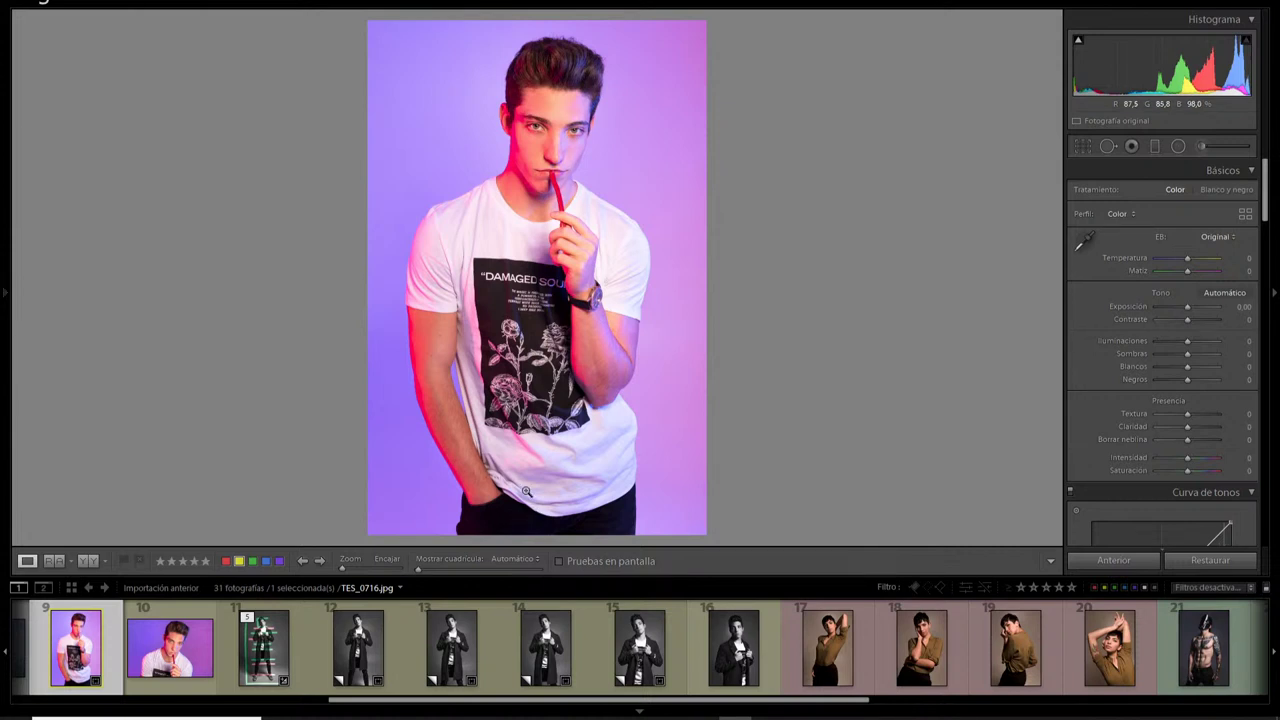
Examine the framing of the waist, raised elbows and hands in the portraits TES_0880 and TES_0894
scroll(238, 628, "up", 3)
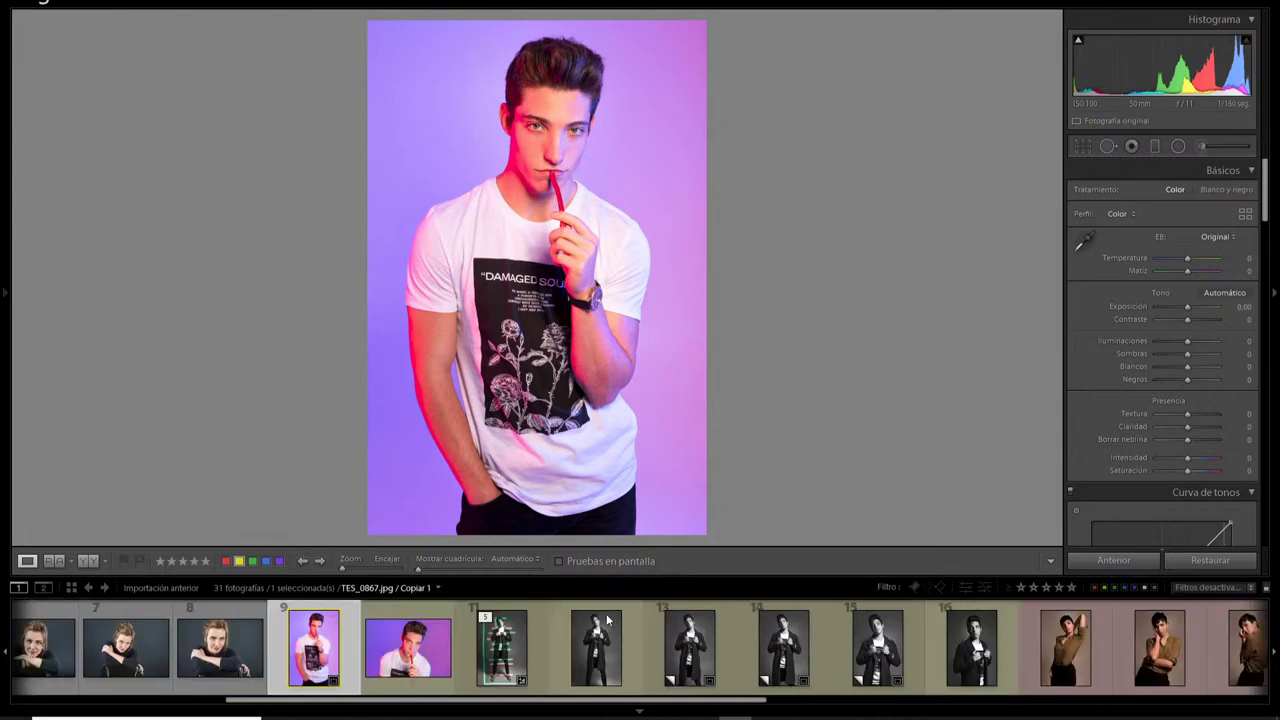
scroll(610, 630, "down", 2)
scroll(500, 635, "down", 2)
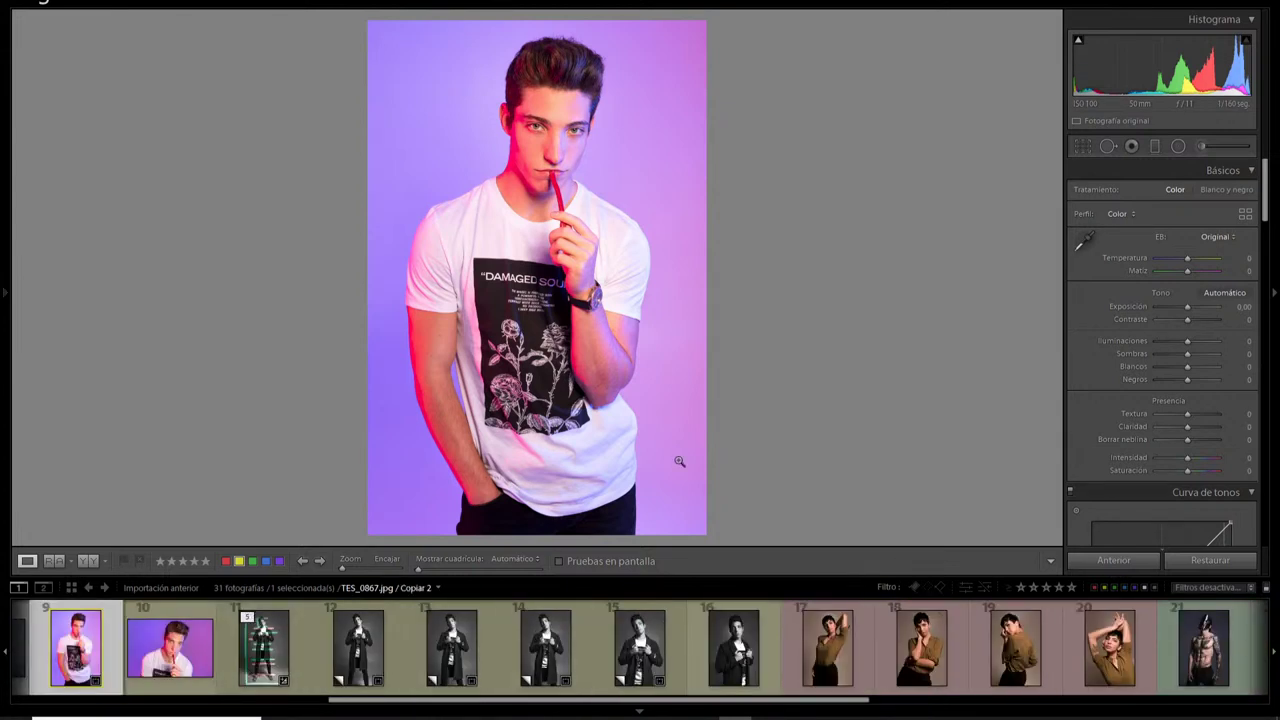
left_click(828, 648)
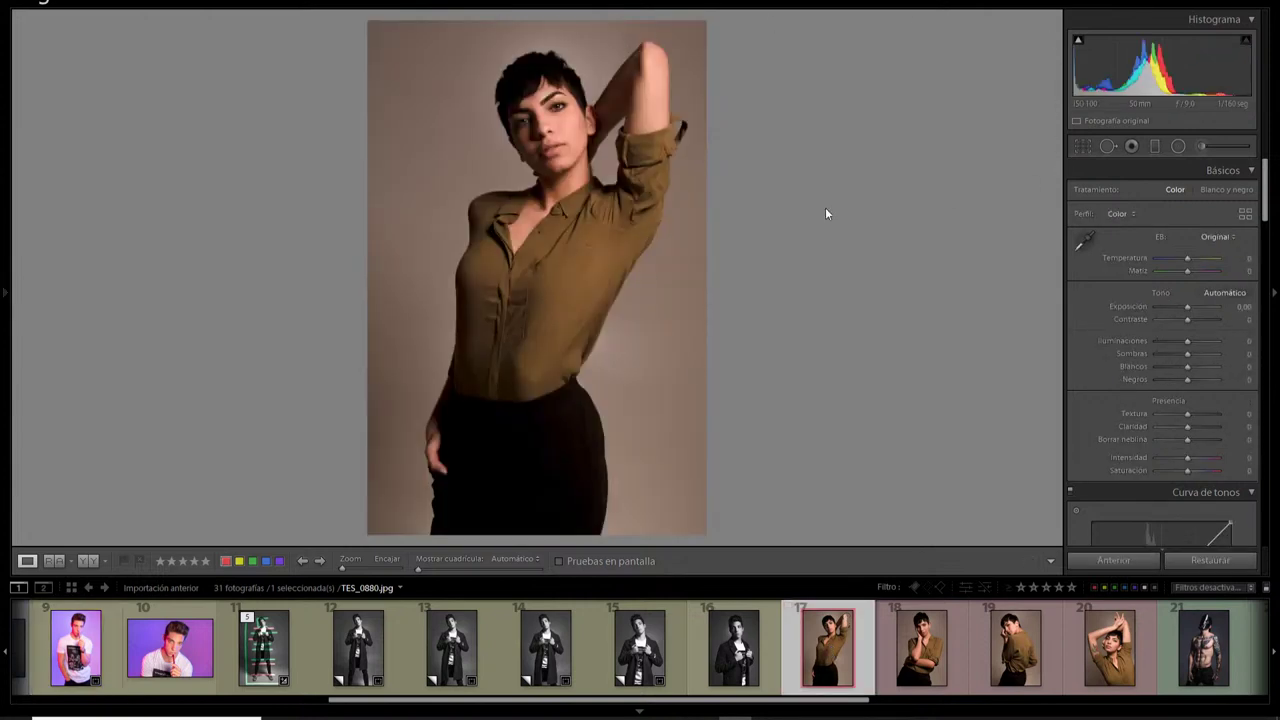
left_click(1122, 675)
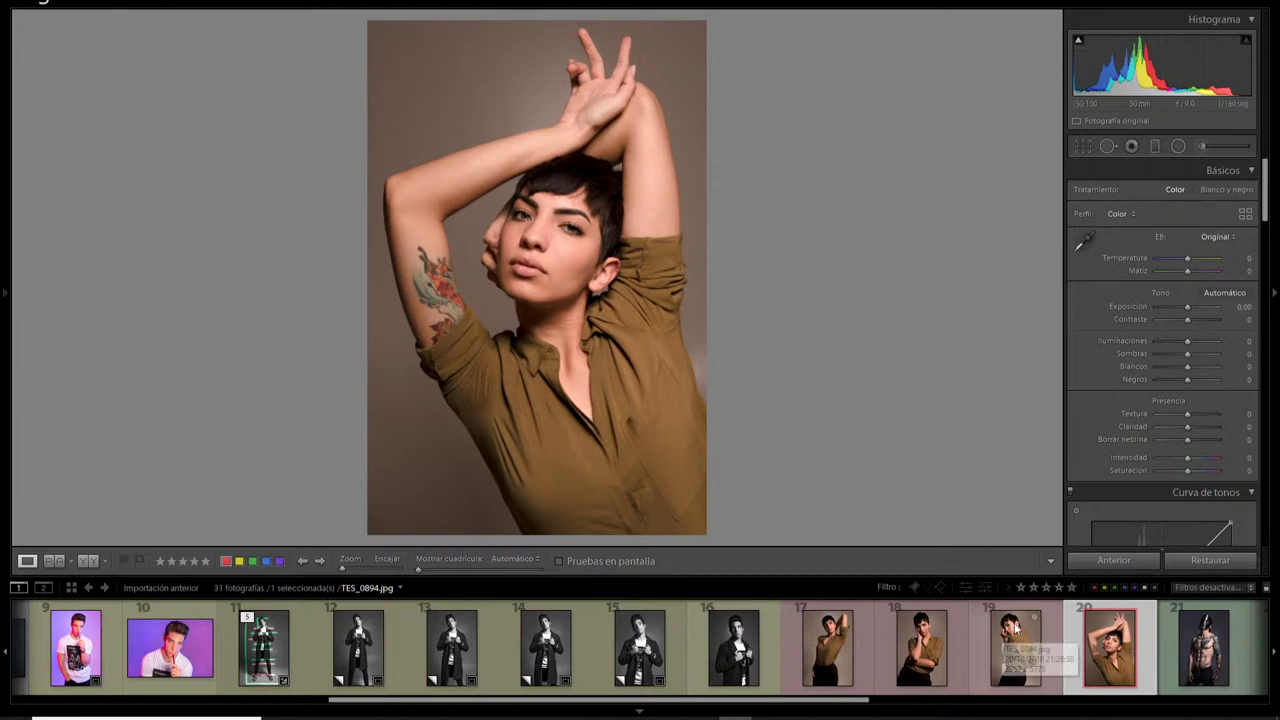
left_click(849, 652)
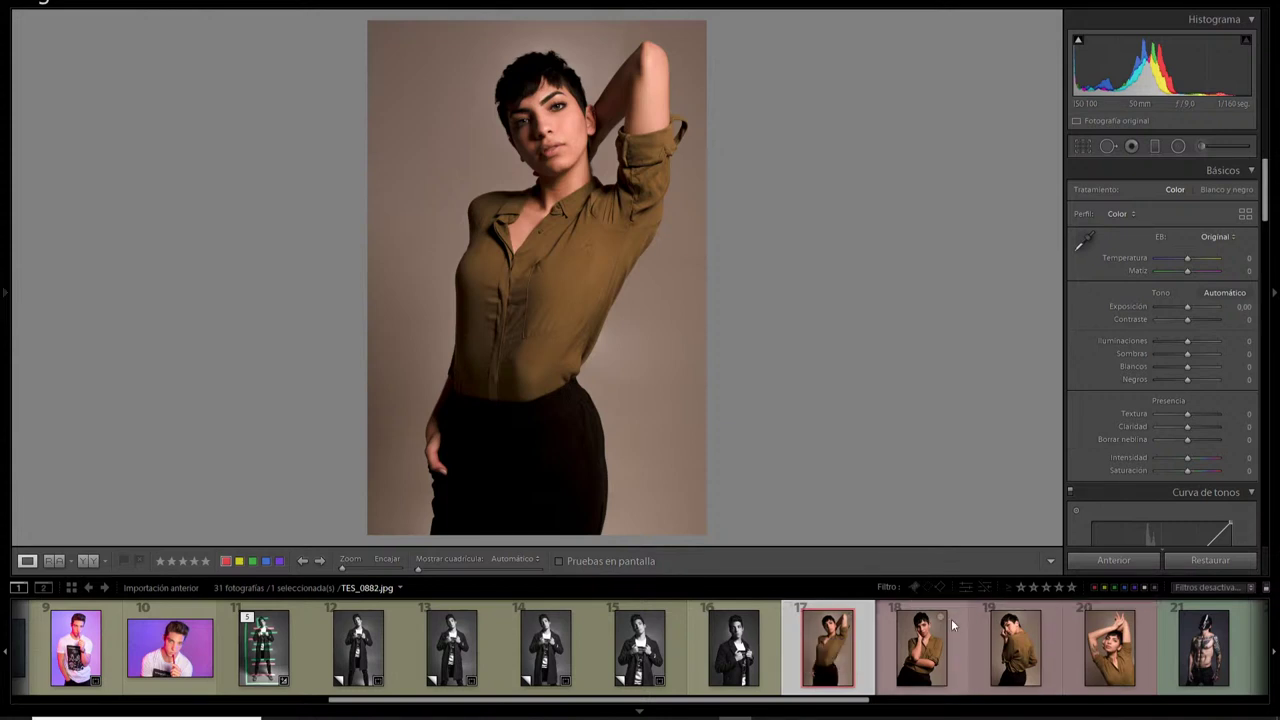
scroll(955, 640, "down", 3)
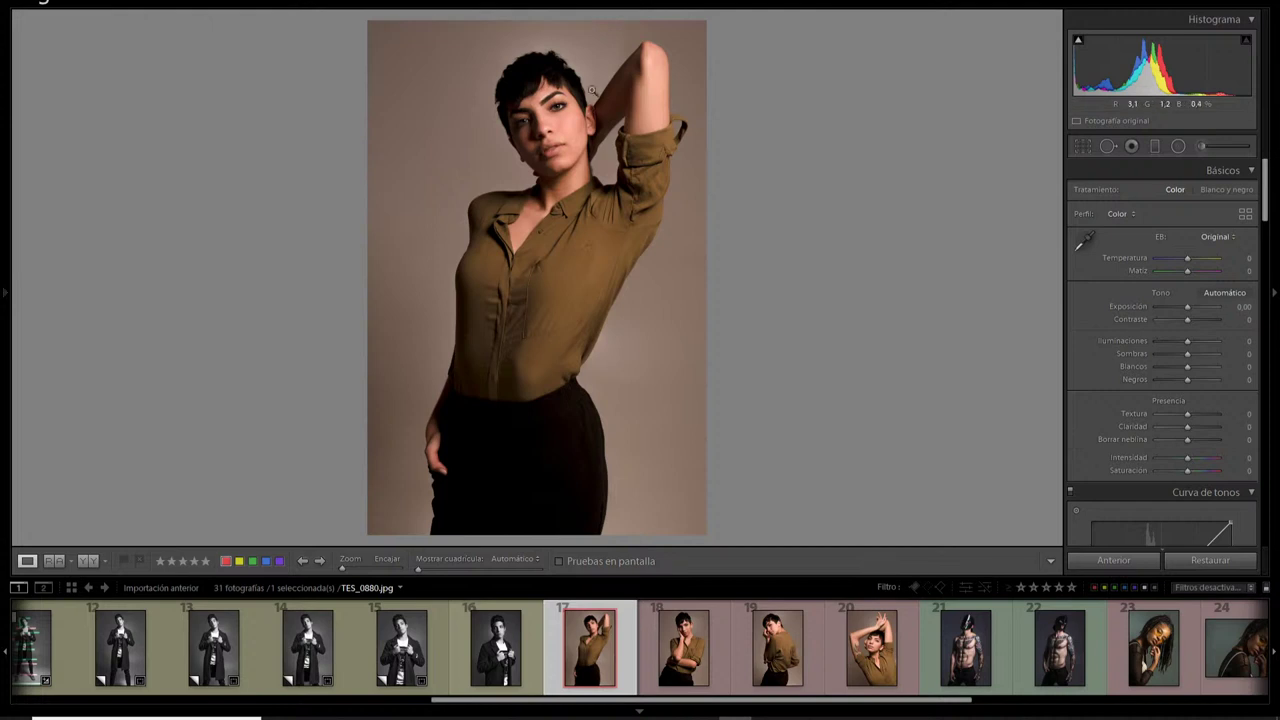
Crop the TES_0880 portrait at the waist in its original aspect ratio, keeping the raised elbow inside the frame
left_click(1082, 147)
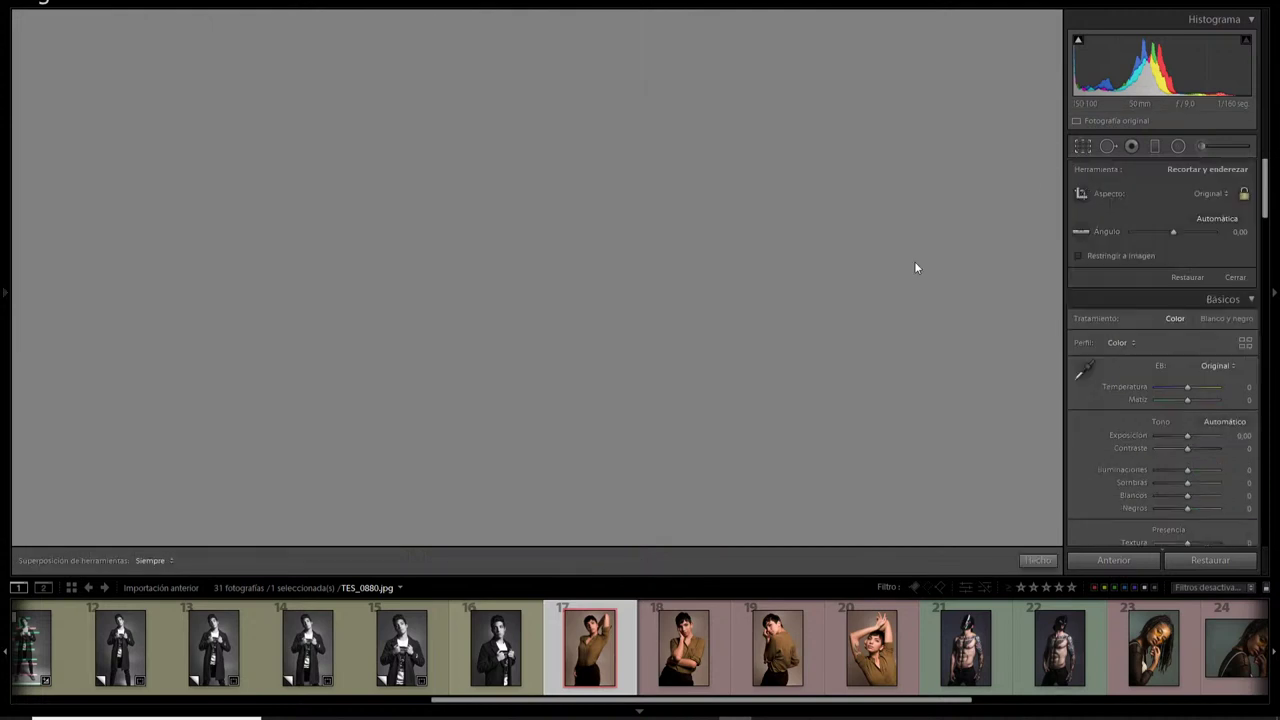
left_click_drag(533, 536, 534, 453)
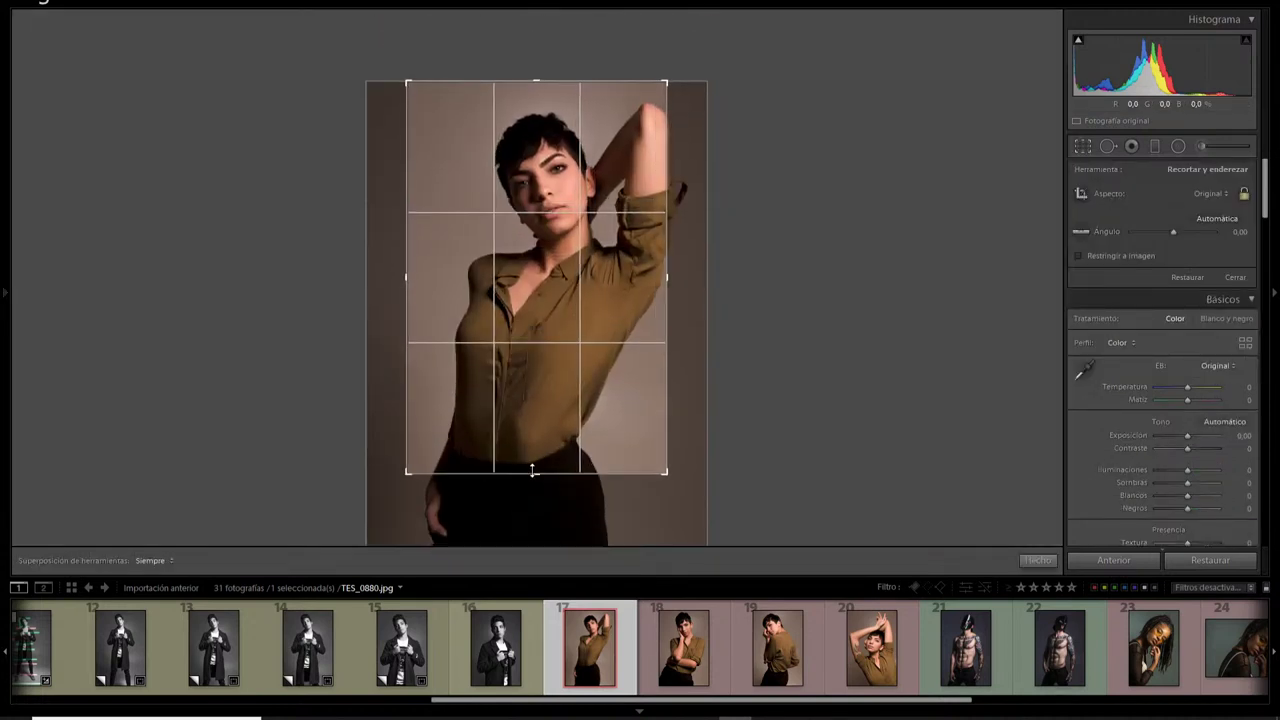
left_click_drag(549, 409, 519, 403)
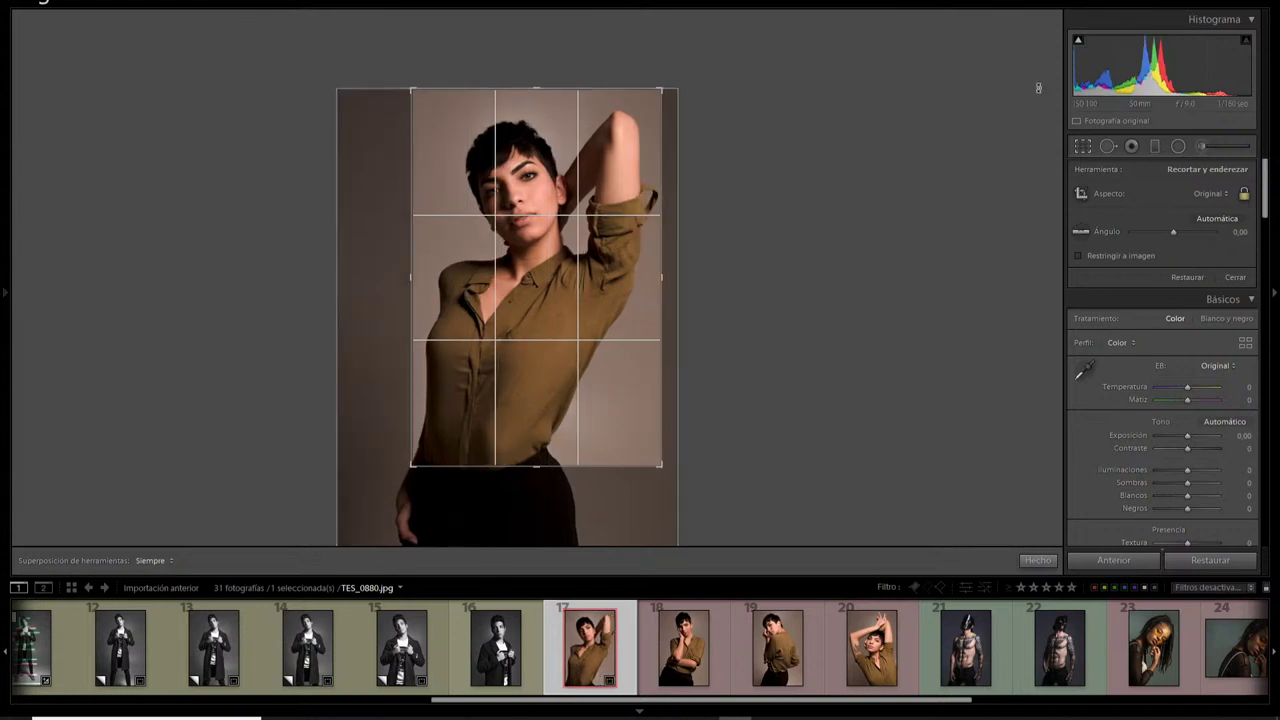
left_click(1082, 147)
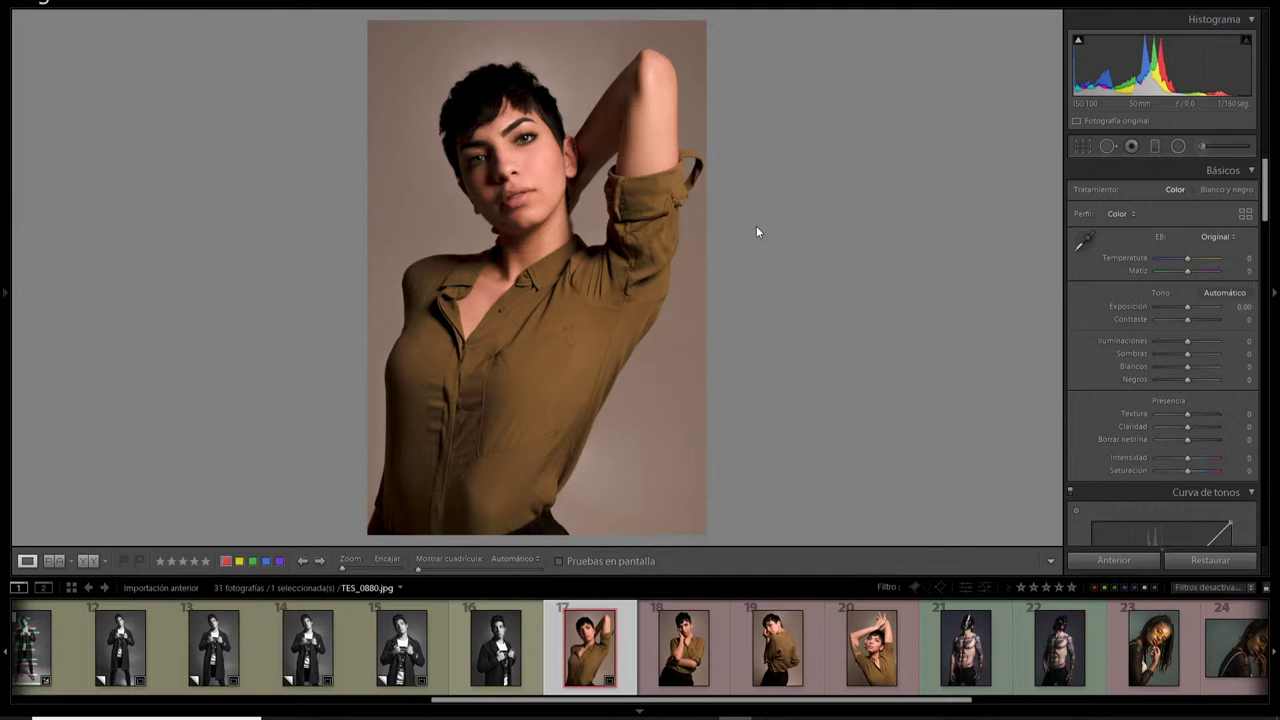
left_click(1087, 147)
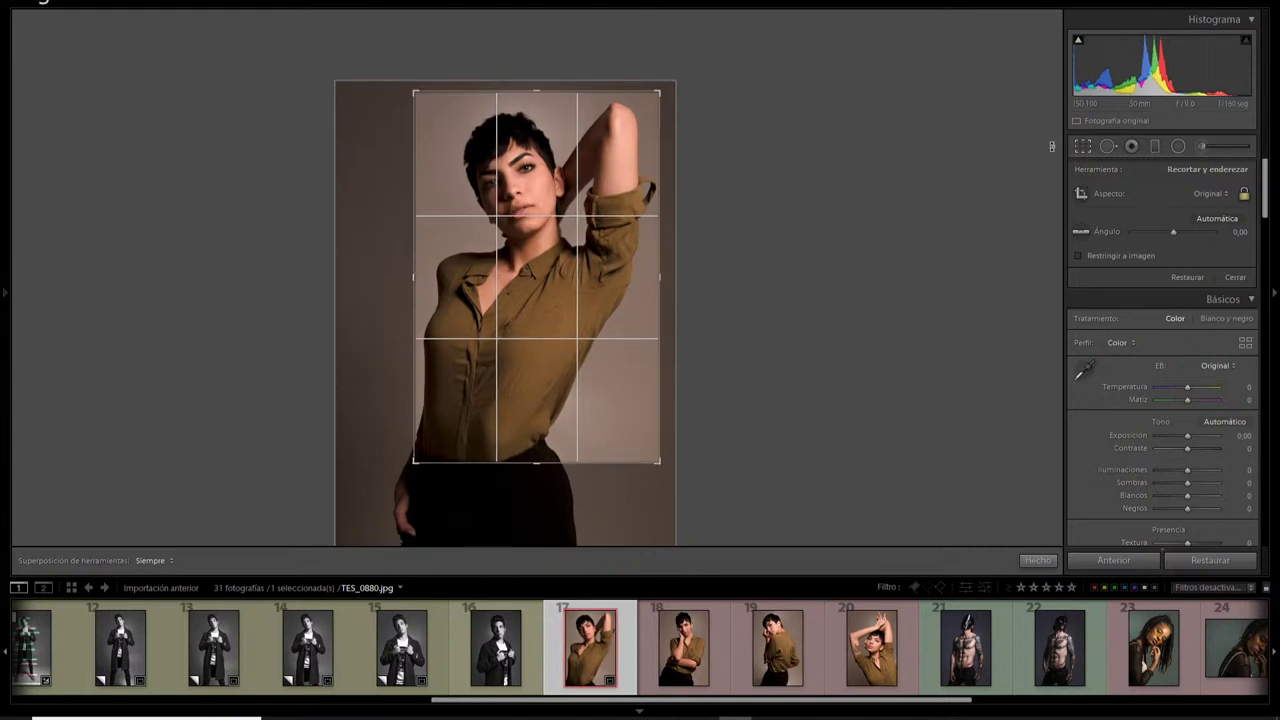
left_click(1082, 148)
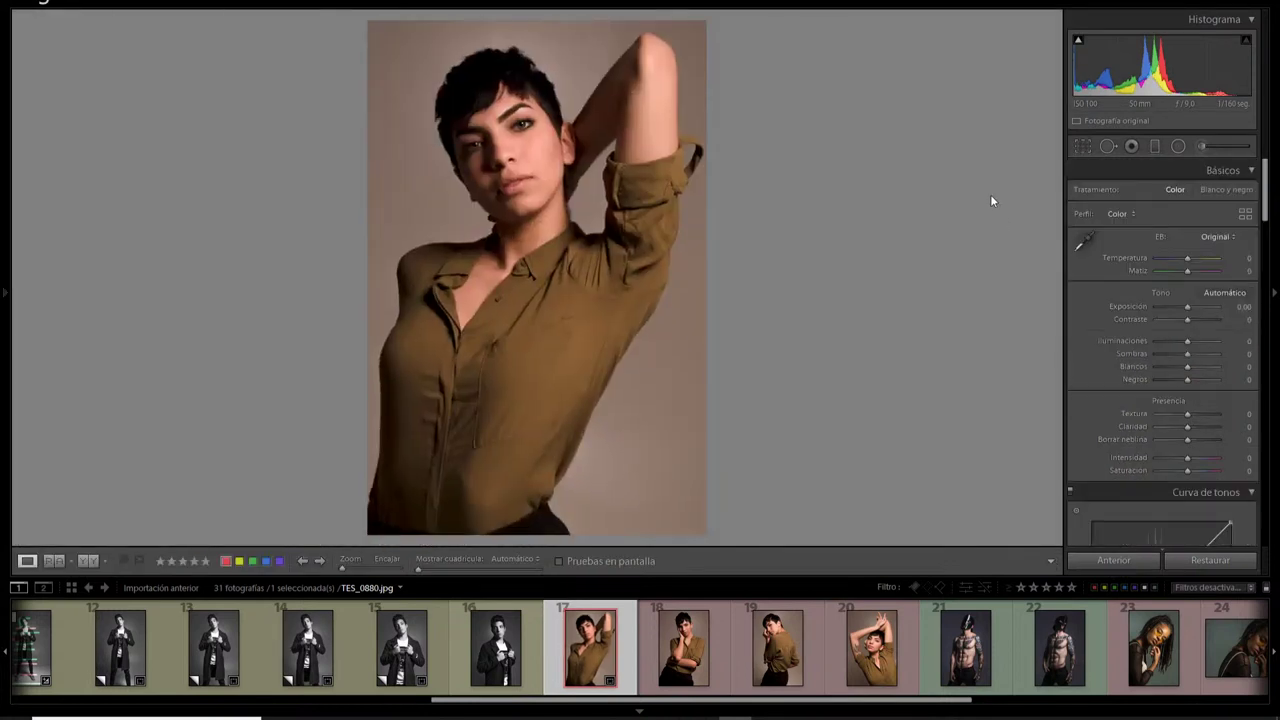
Unlock the aspect ratio of the TES_0880 crop and widen the frame to give the model more space at the sides
left_click(1084, 147)
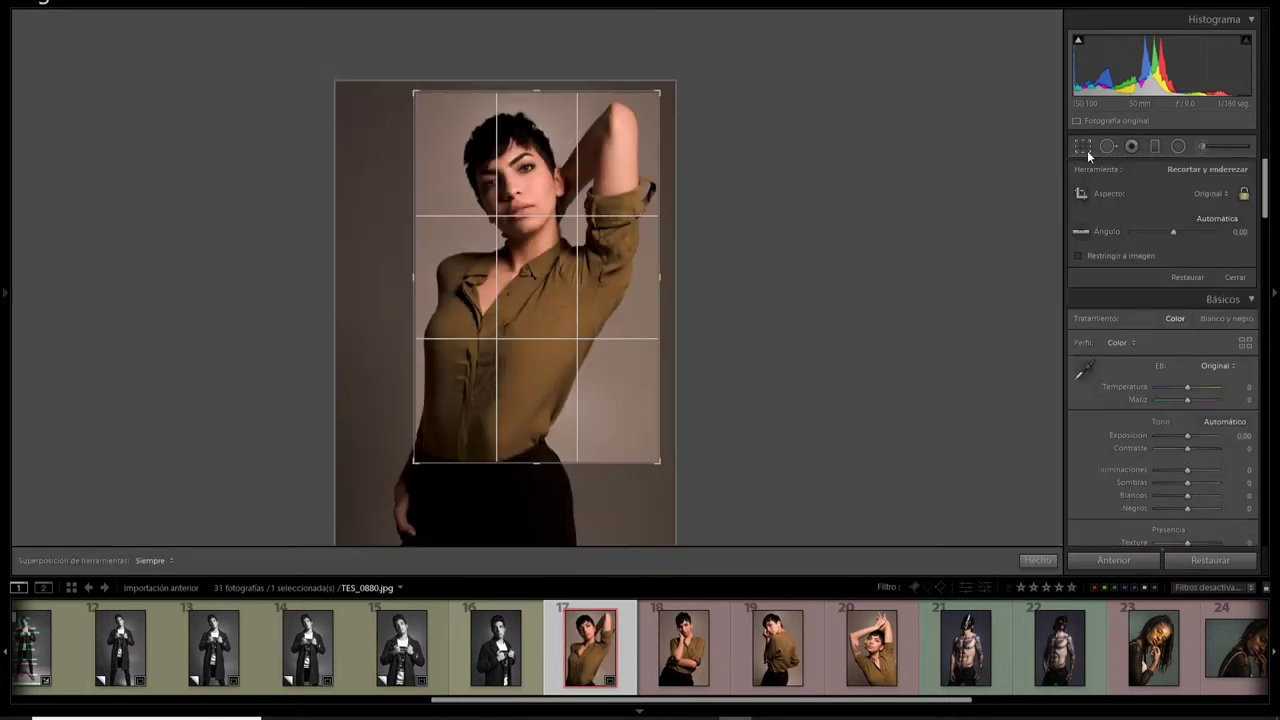
left_click(1225, 196)
left_click(1228, 203)
left_click(1244, 193)
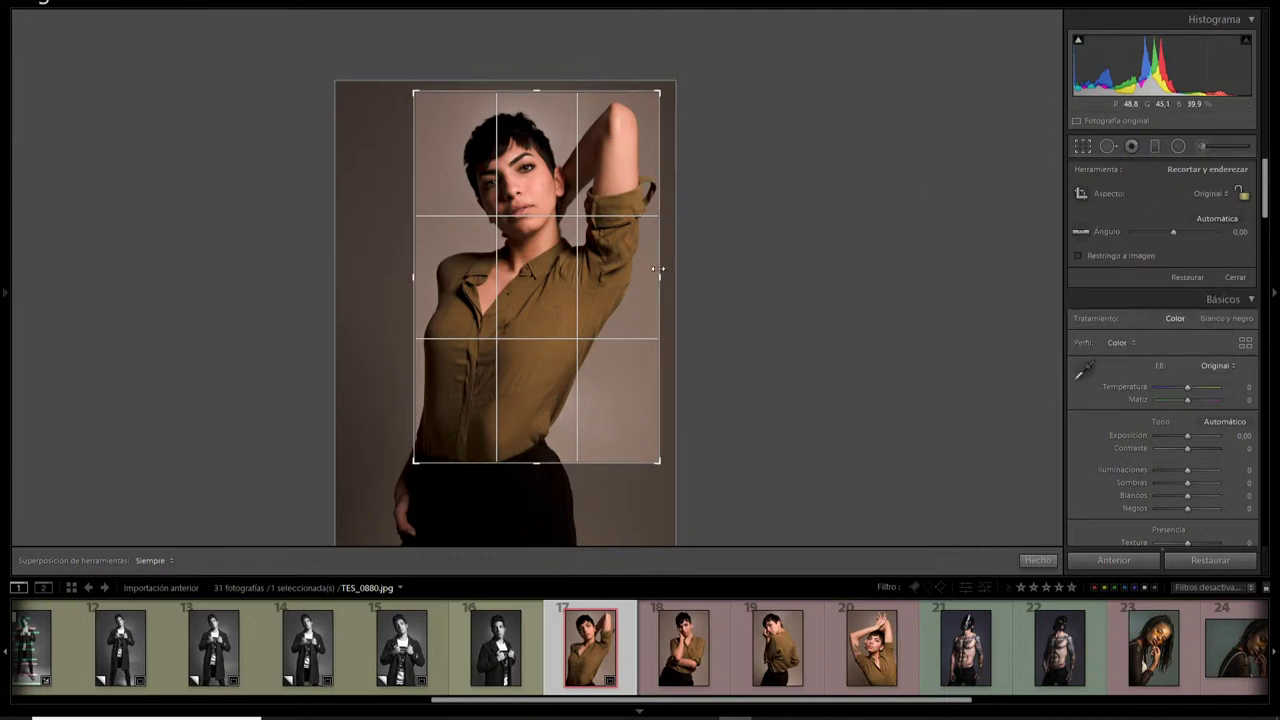
left_click_drag(658, 268, 684, 262)
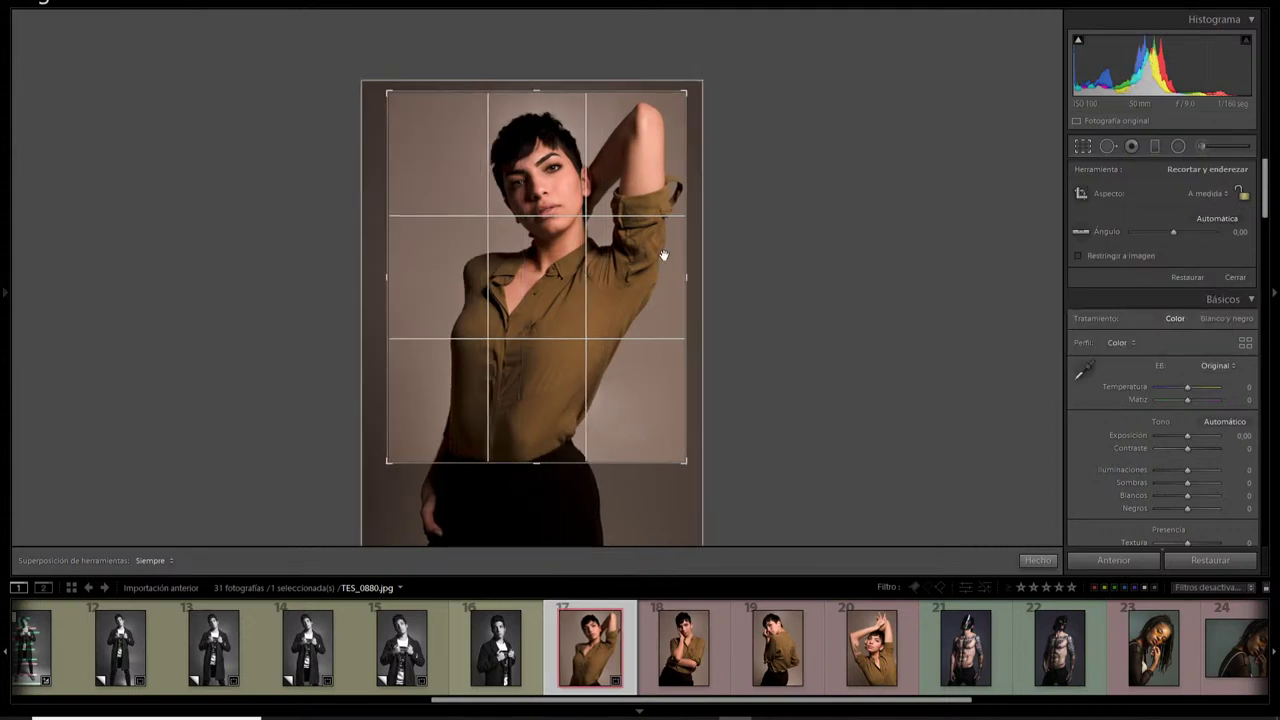
left_click(1089, 147)
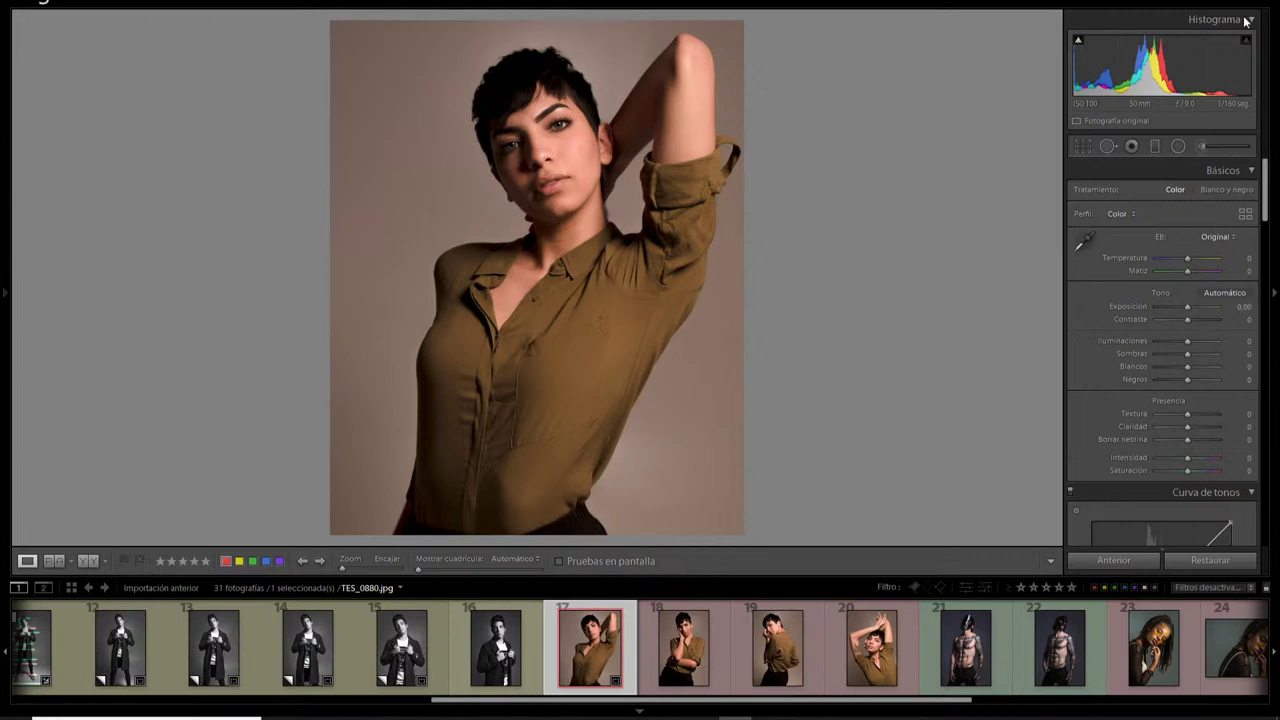
Reset the TES_0880 crop to the full image and set its aspect ratio to 2 x 3 / 4 x 6
left_click(1084, 146)
left_click(1207, 193)
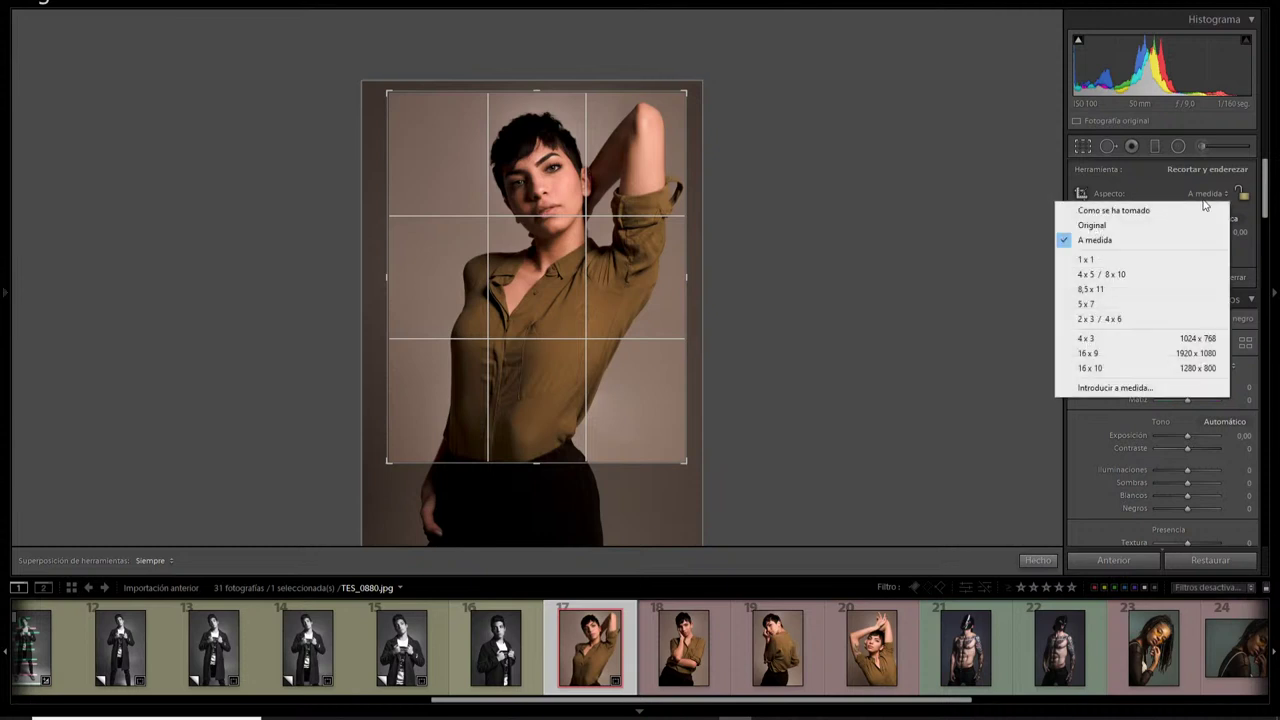
left_click(1110, 318)
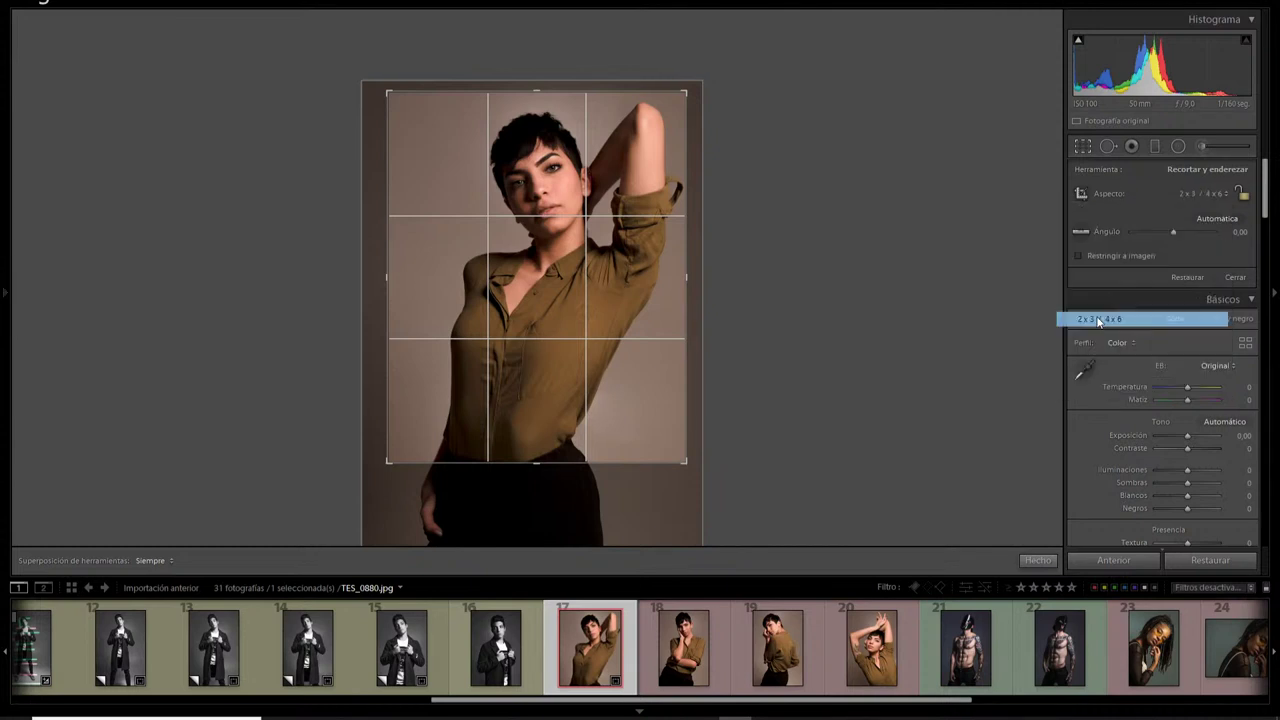
left_click(1187, 277)
left_click(1205, 194)
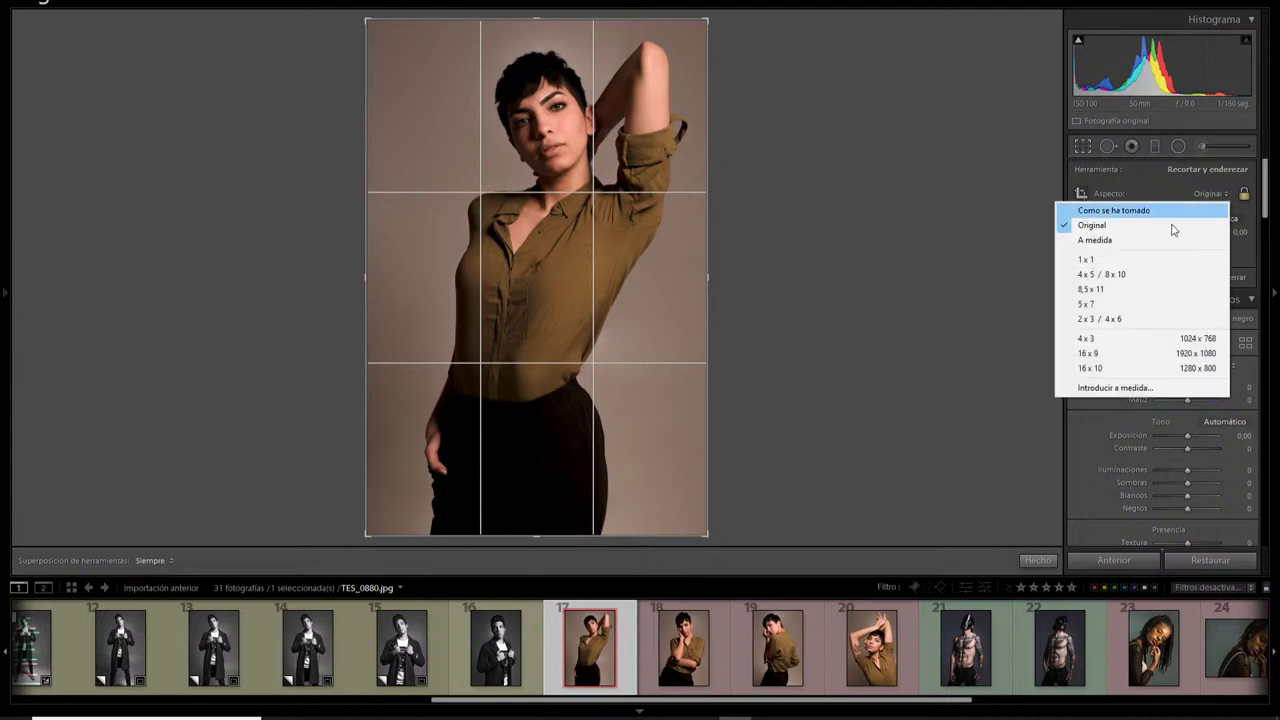
left_click(1100, 318)
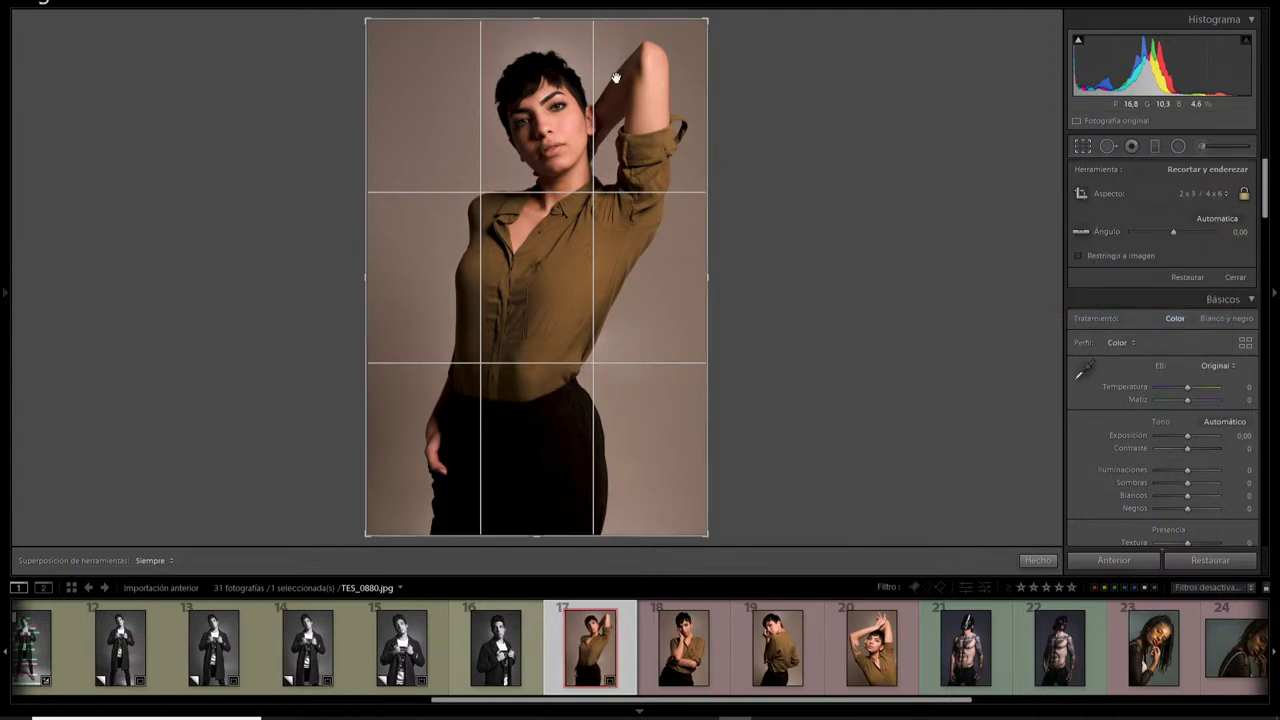
Try a 4 x 3 crop on the TES_0880 portrait, repositioning the image to leave more space above the raised elbow
left_click(1184, 198)
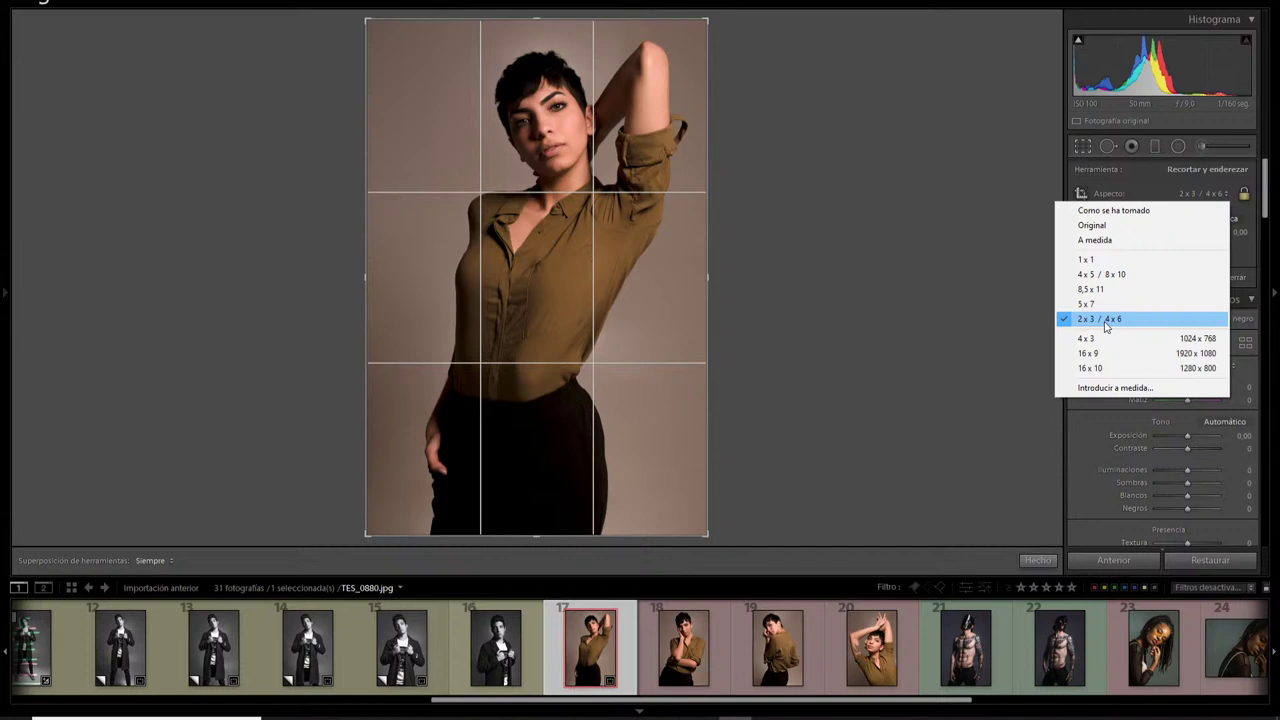
left_click(1097, 339)
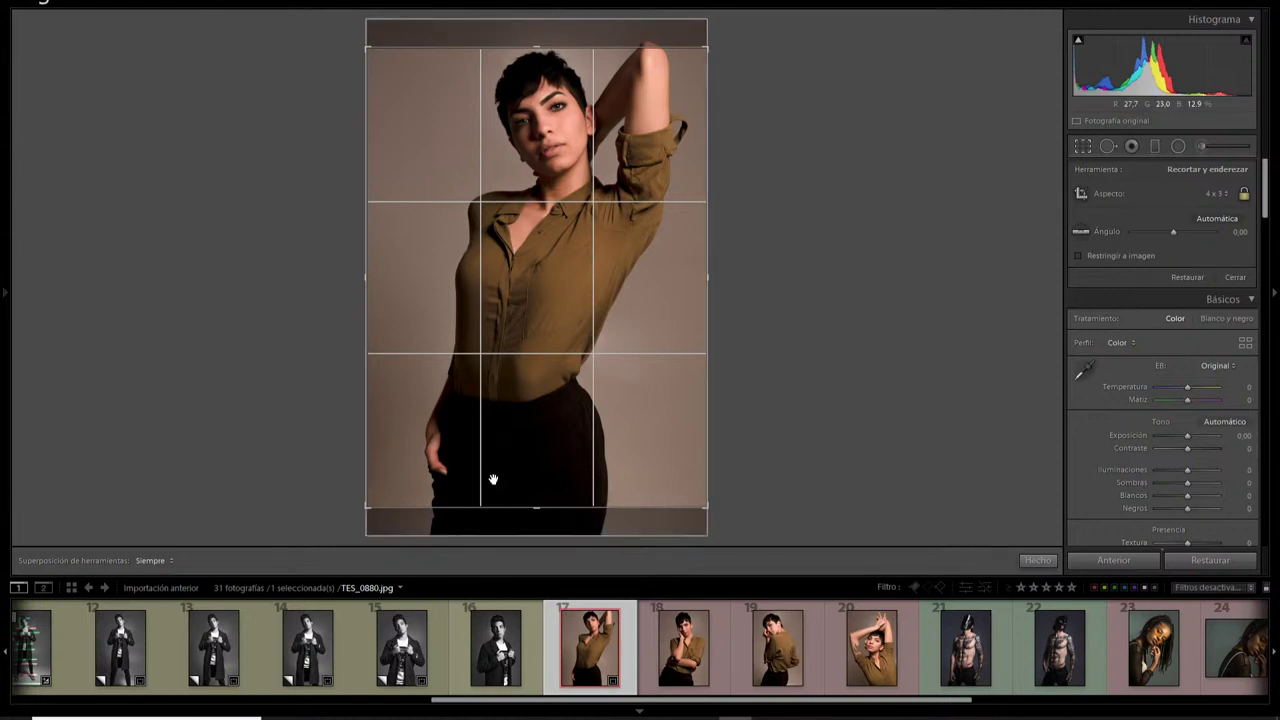
mouse_move(505, 386)
left_mouse_down()
mouse_move(503, 417)
mouse_move(503, 403)
left_mouse_up()
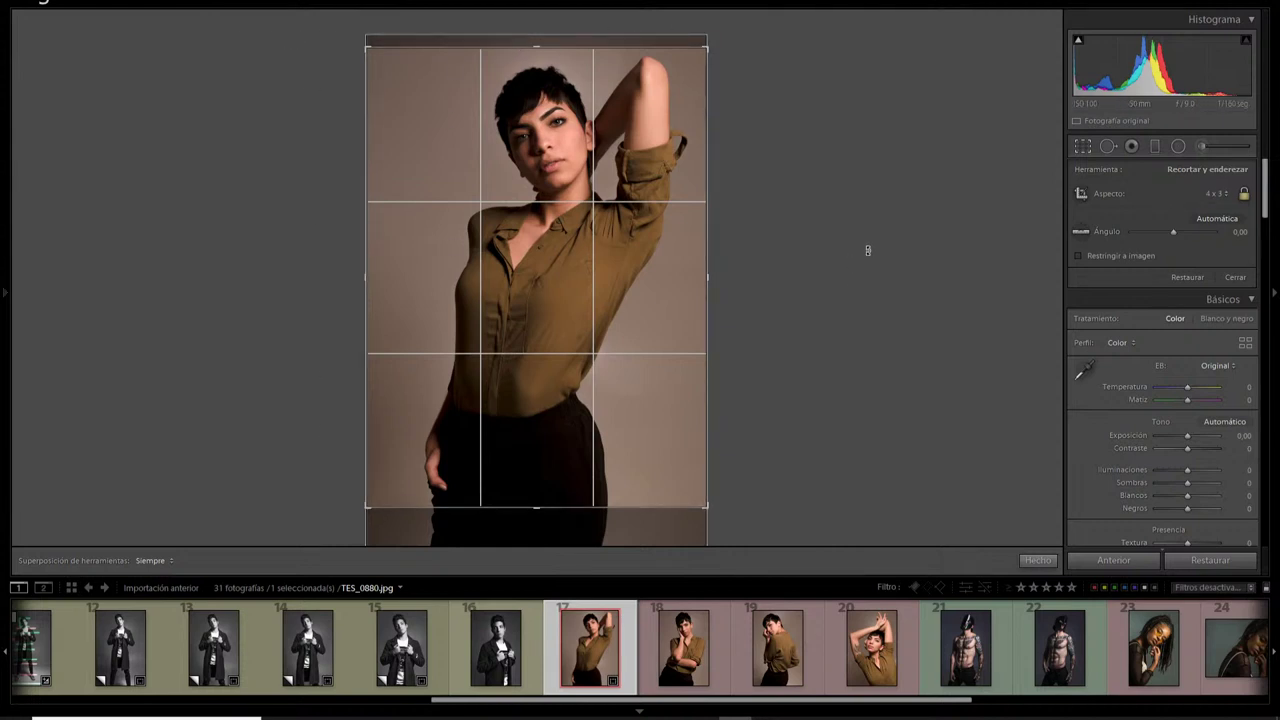
Set the TES_0880 crop's aspect ratio back to 2 x 3 / 4 x 6 and enlarge the frame around the model
left_click(1217, 195)
left_click(1100, 318)
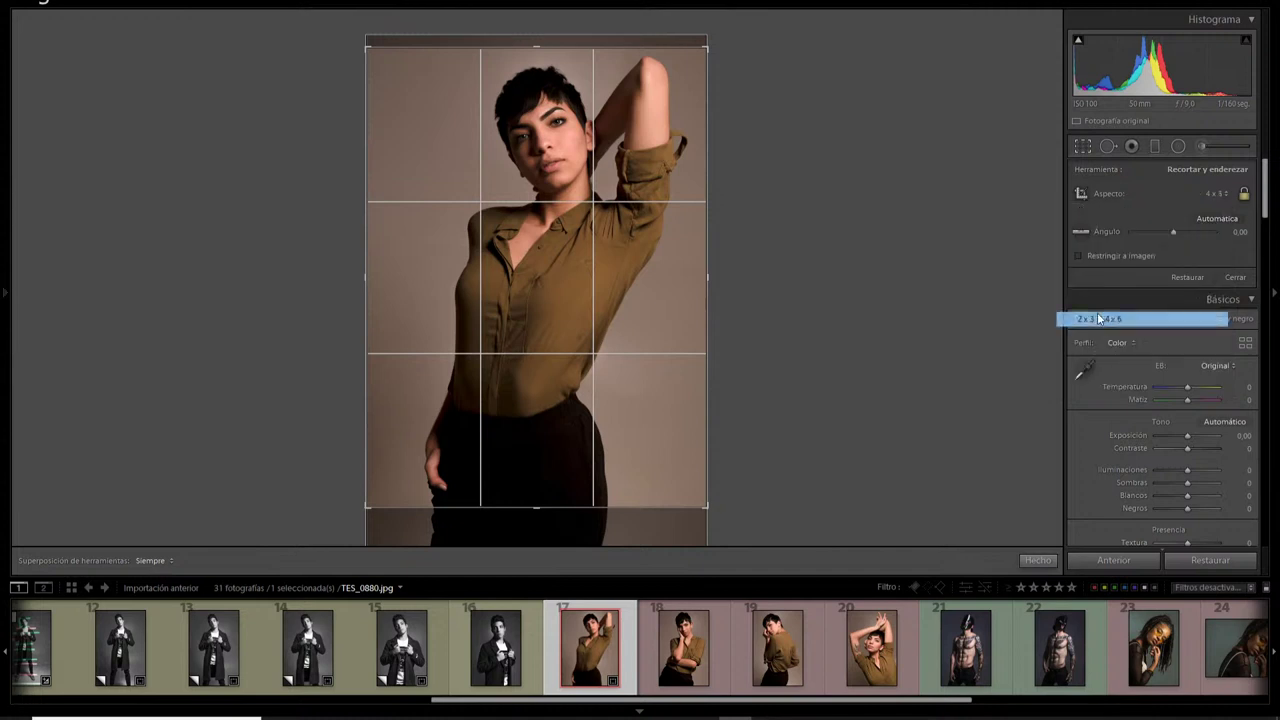
left_click_drag(689, 507, 726, 529)
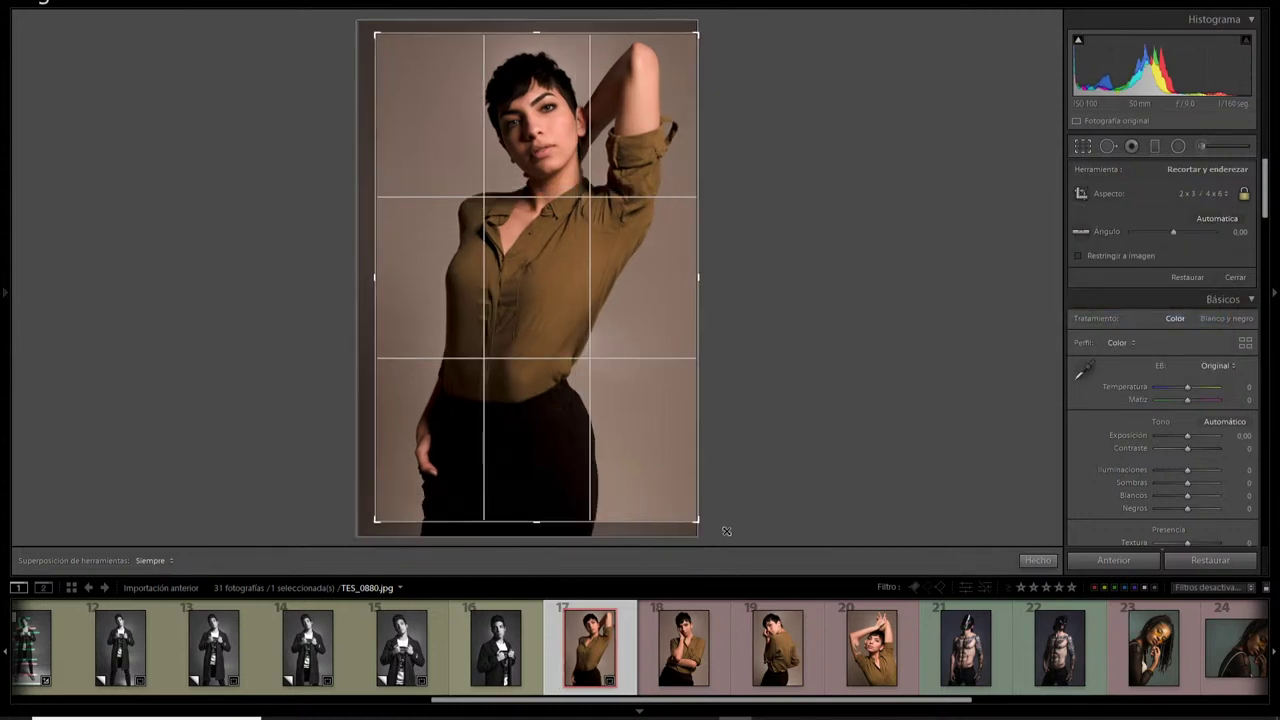
Undo the accidental rotation of the TES_0880 crop and readjust the 2 x 3 / 4 x 6 frame around the model
left_click_drag(388, 83, 457, 100)
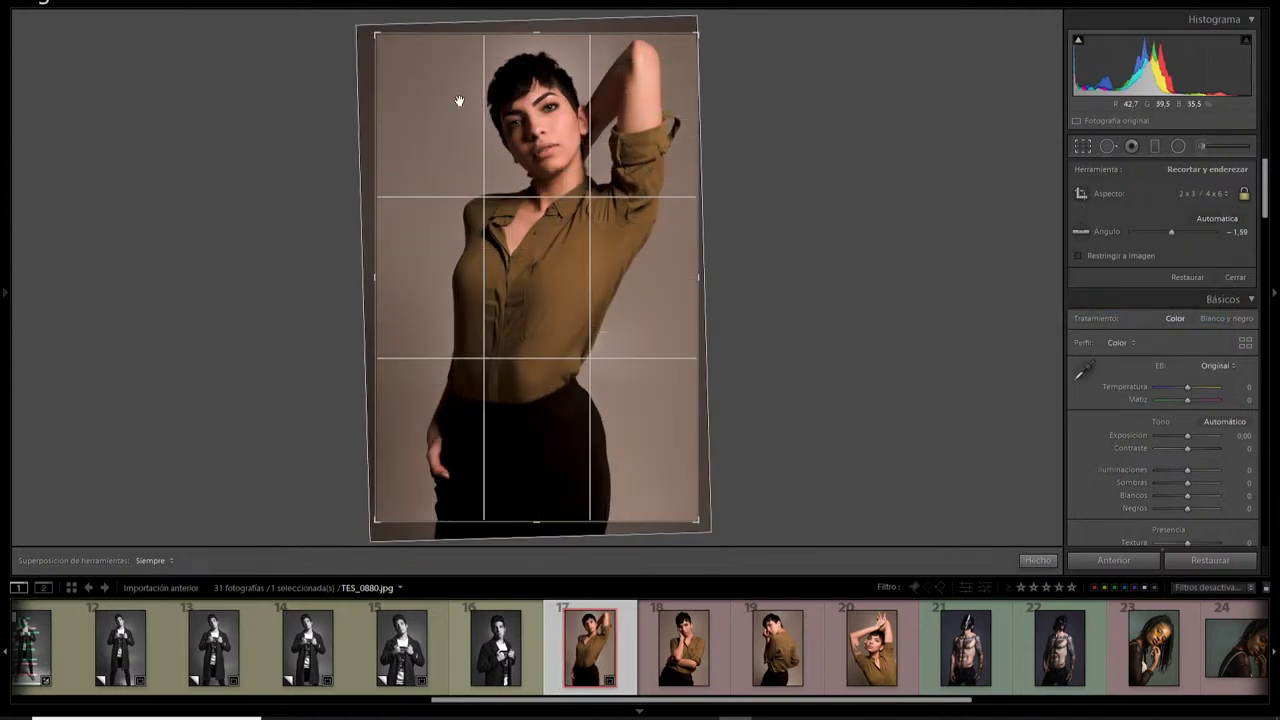
key("ctrl+z")
left_click_drag(376, 35, 361, 22)
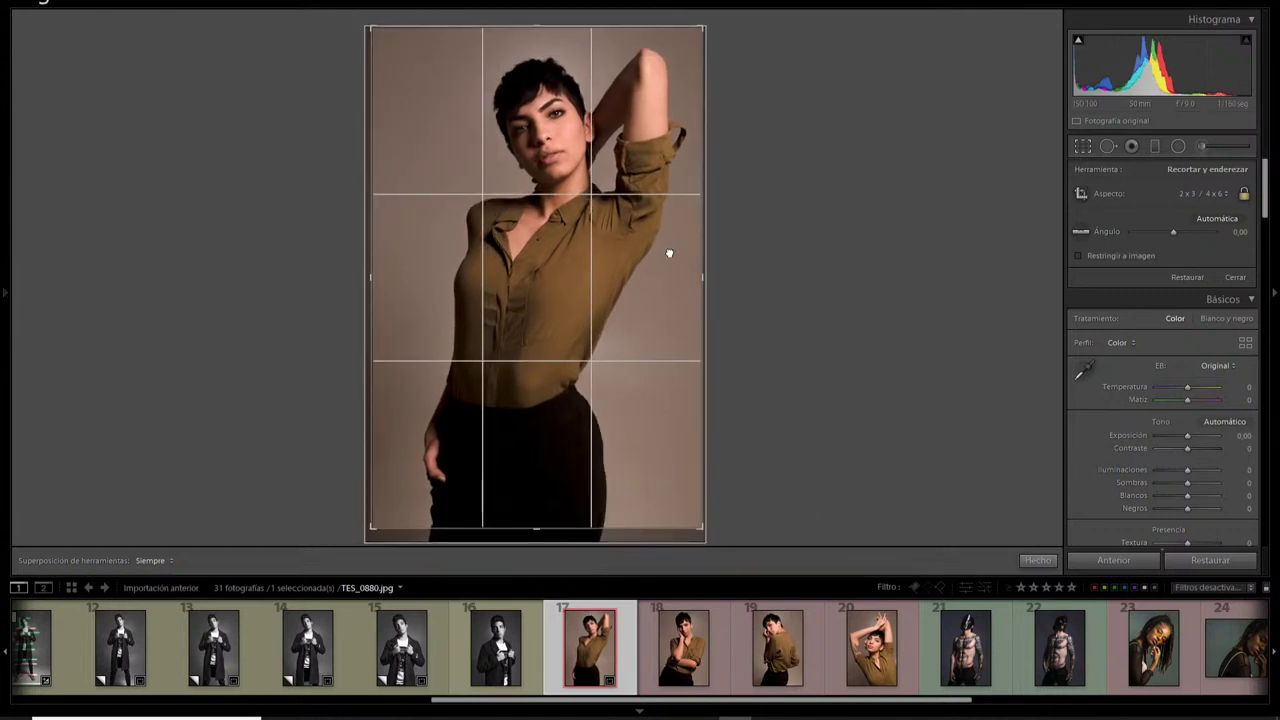
left_click_drag(361, 287, 375, 280)
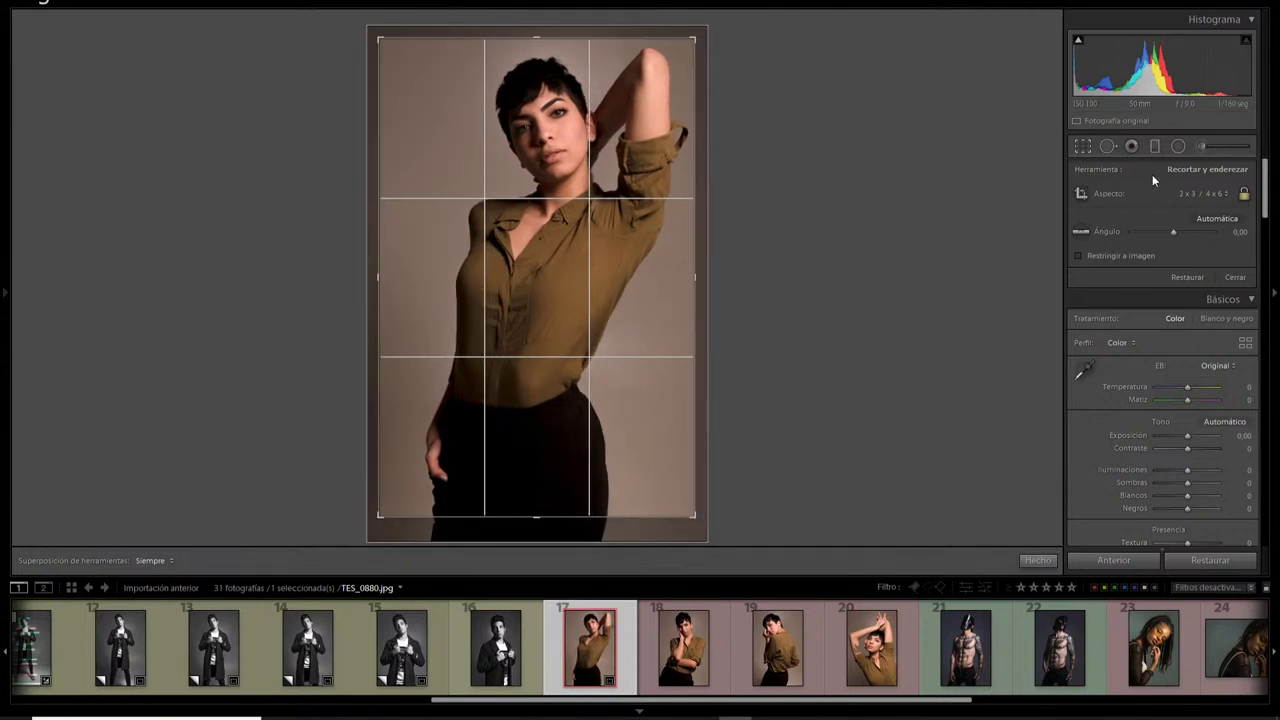
Try a 1 x 1 aspect ratio on the TES_0880 crop and reset it to the full image
left_click(1180, 197)
left_click(1122, 260)
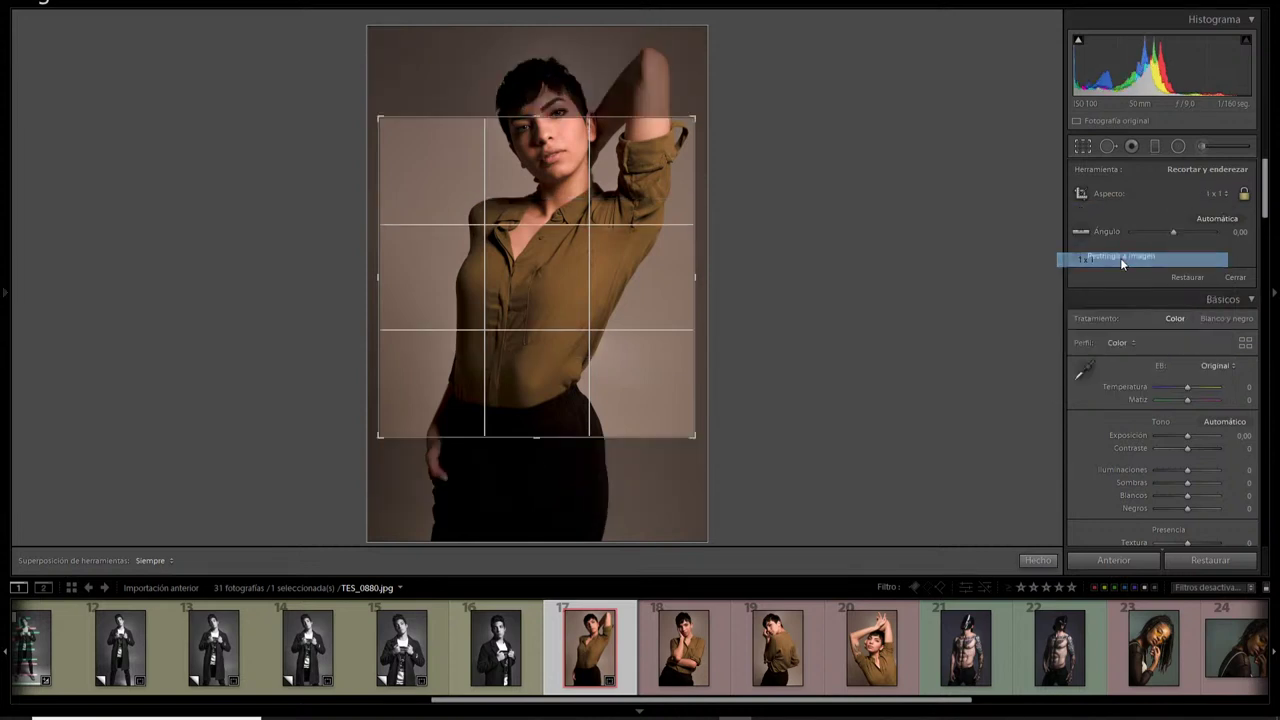
left_click(1188, 279)
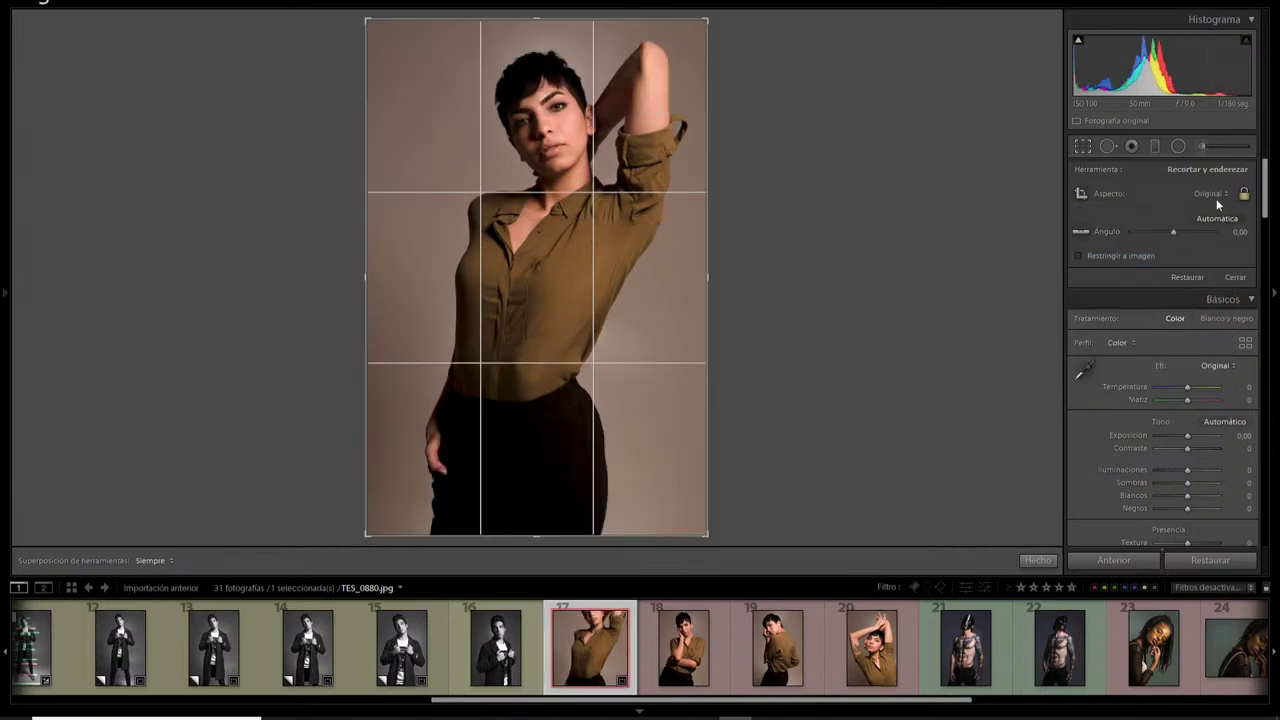
Try a 1 x 1 crop on TES_0880 with space above the raised elbow, and narrow it into a custom-ratio frame
left_click(1214, 195)
left_click(1104, 259)
left_click_drag(609, 290, 597, 360)
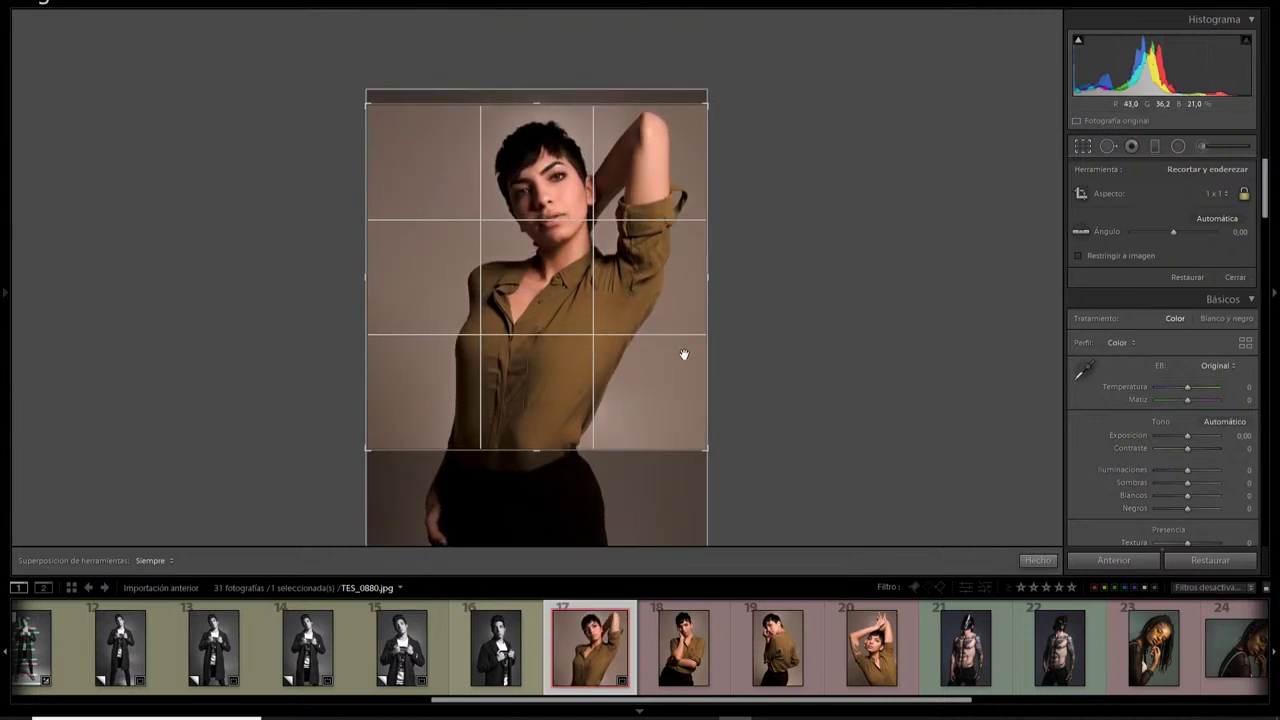
left_click_drag(706, 267, 695, 270)
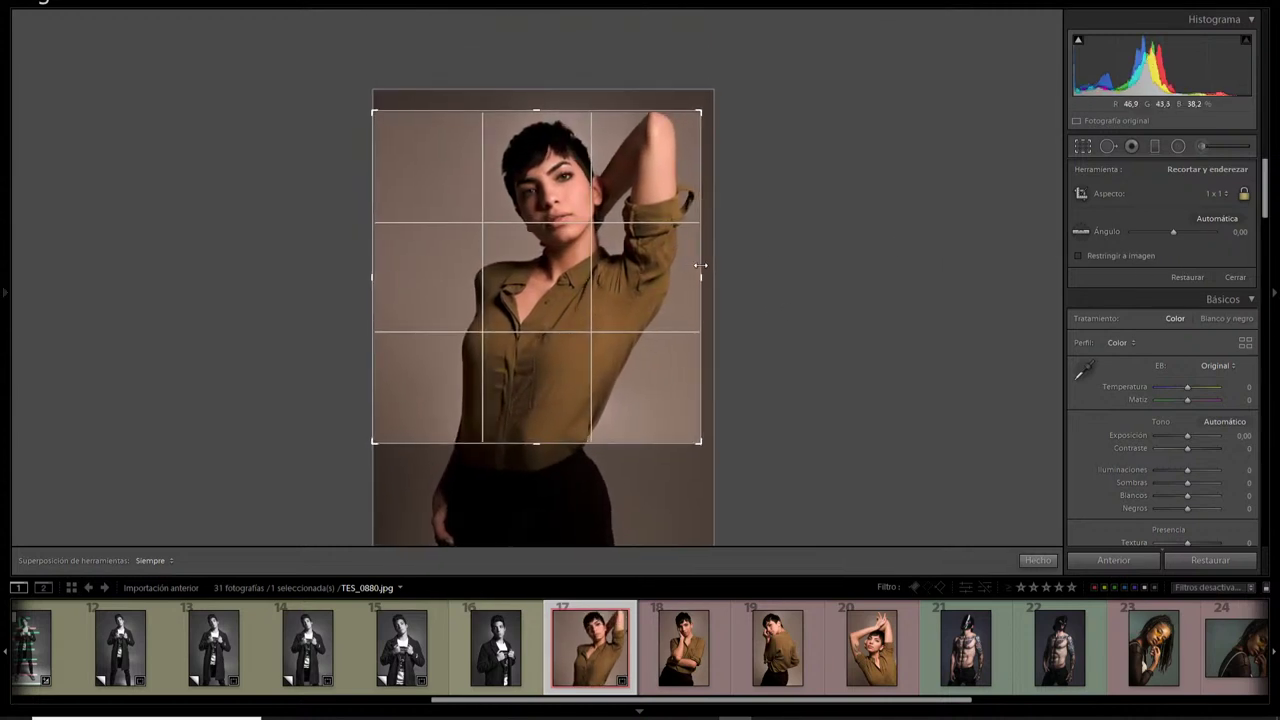
left_click_drag(371, 238, 410, 238)
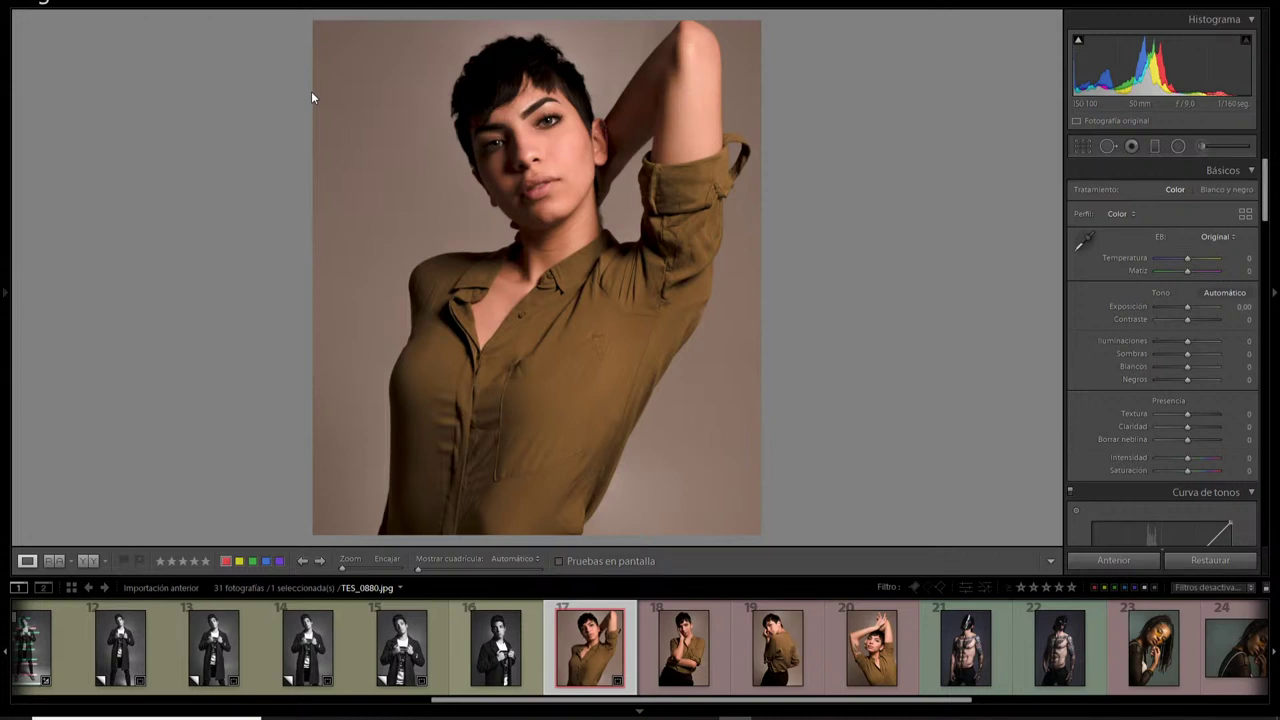
Try 16 x 9 and 16 x 10 ratios on the TES_0880 crop, enlarging the 16 x 10 frame to nearly the full image height
left_click(1080, 146)
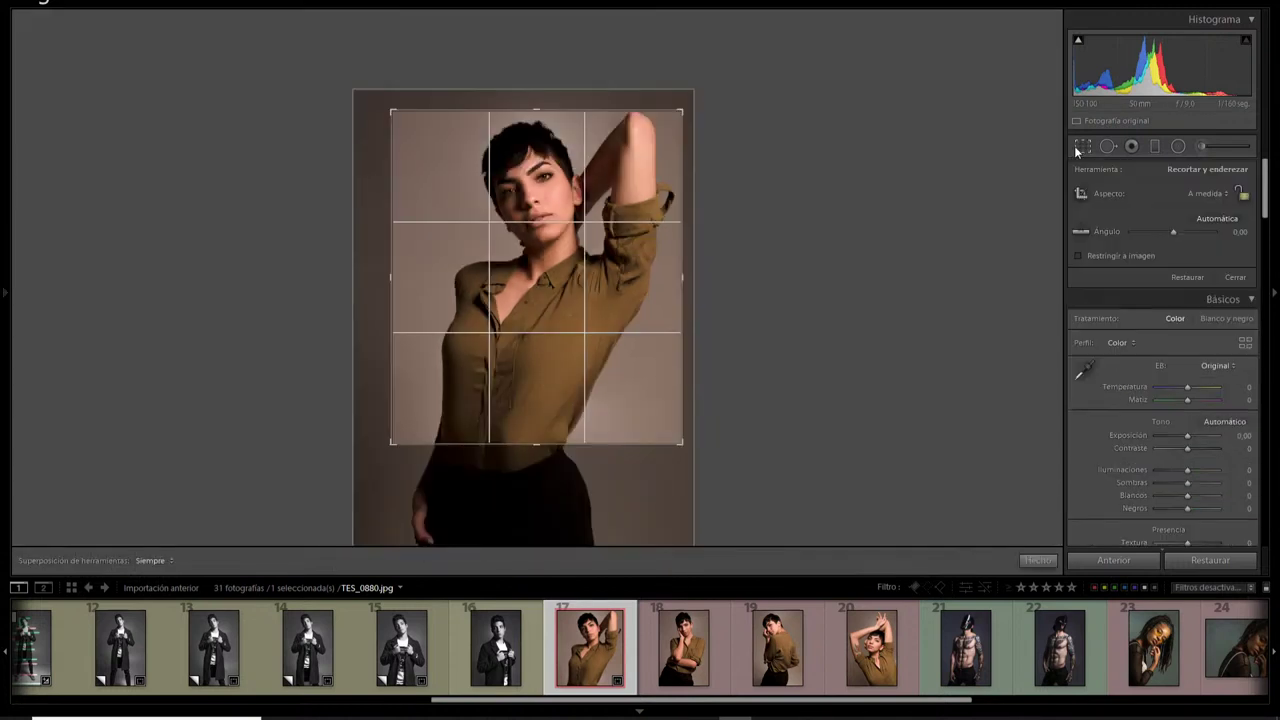
left_click(1207, 193)
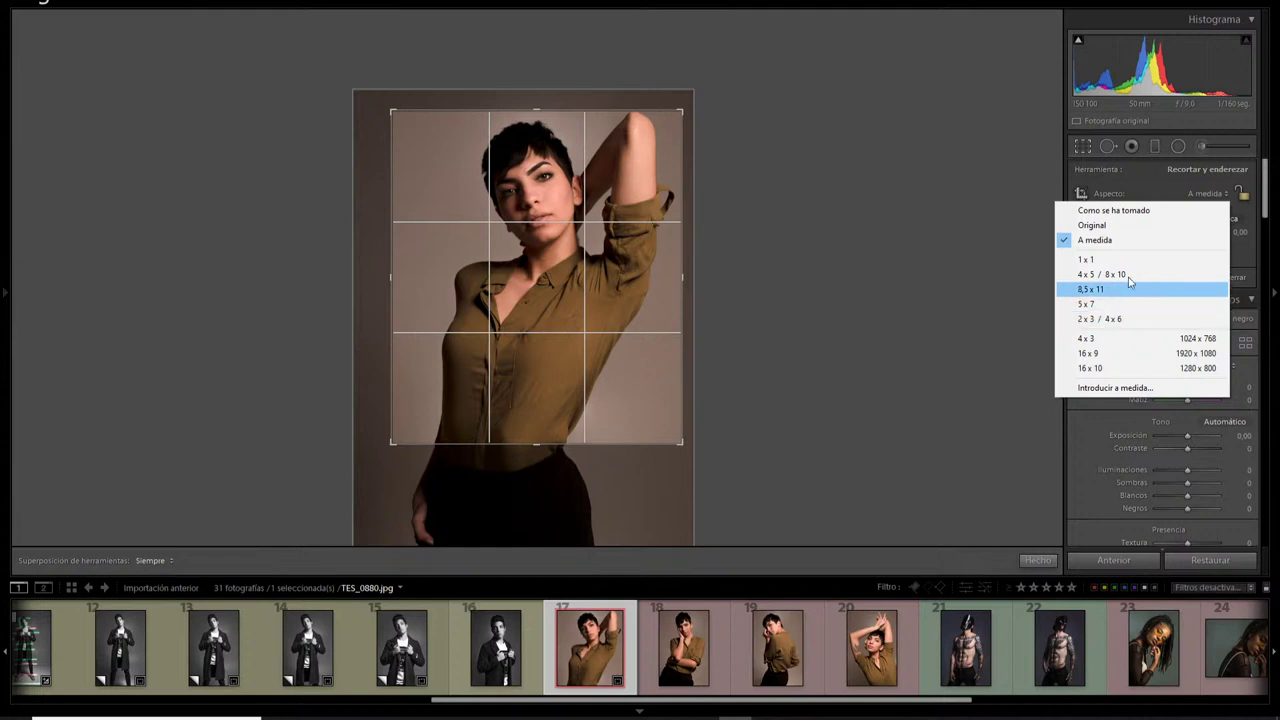
left_click(1097, 355)
left_click(1212, 194)
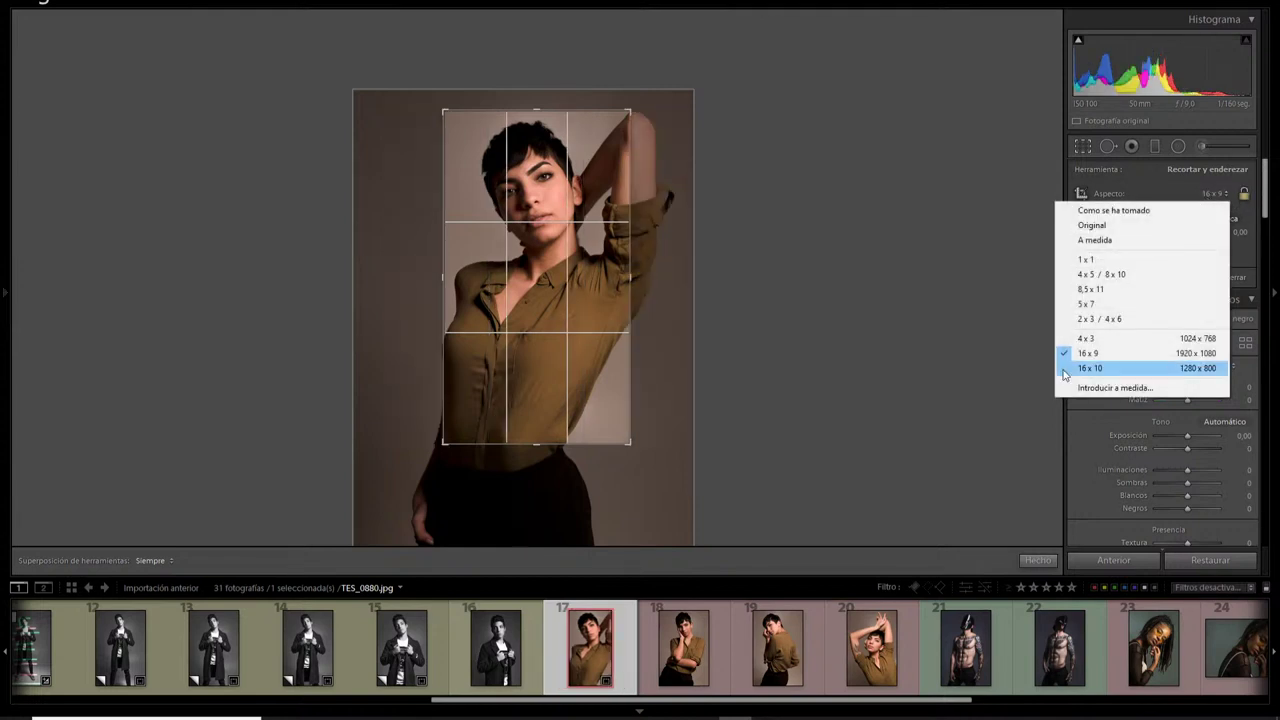
left_click(1090, 367)
left_click_drag(571, 414, 556, 168)
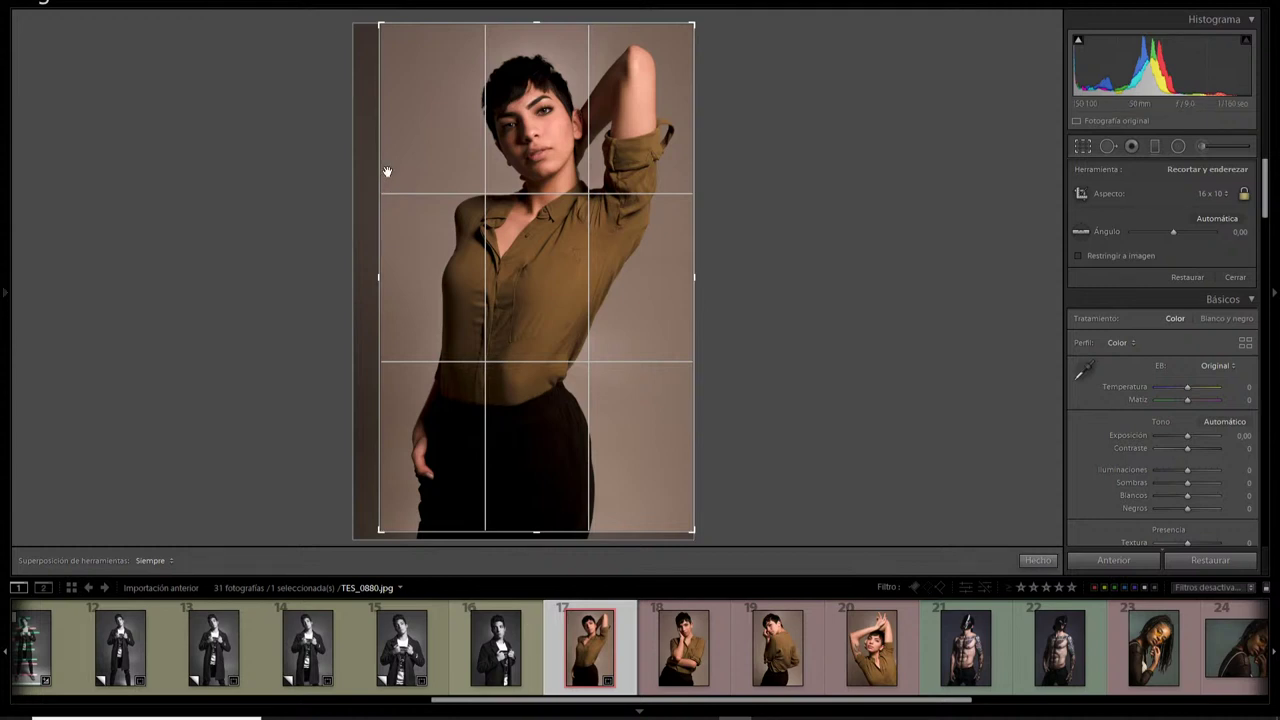
Change the TES_0880 crop to 16 x 9 and preview the cropped portrait without the overlay
left_click(1080, 150)
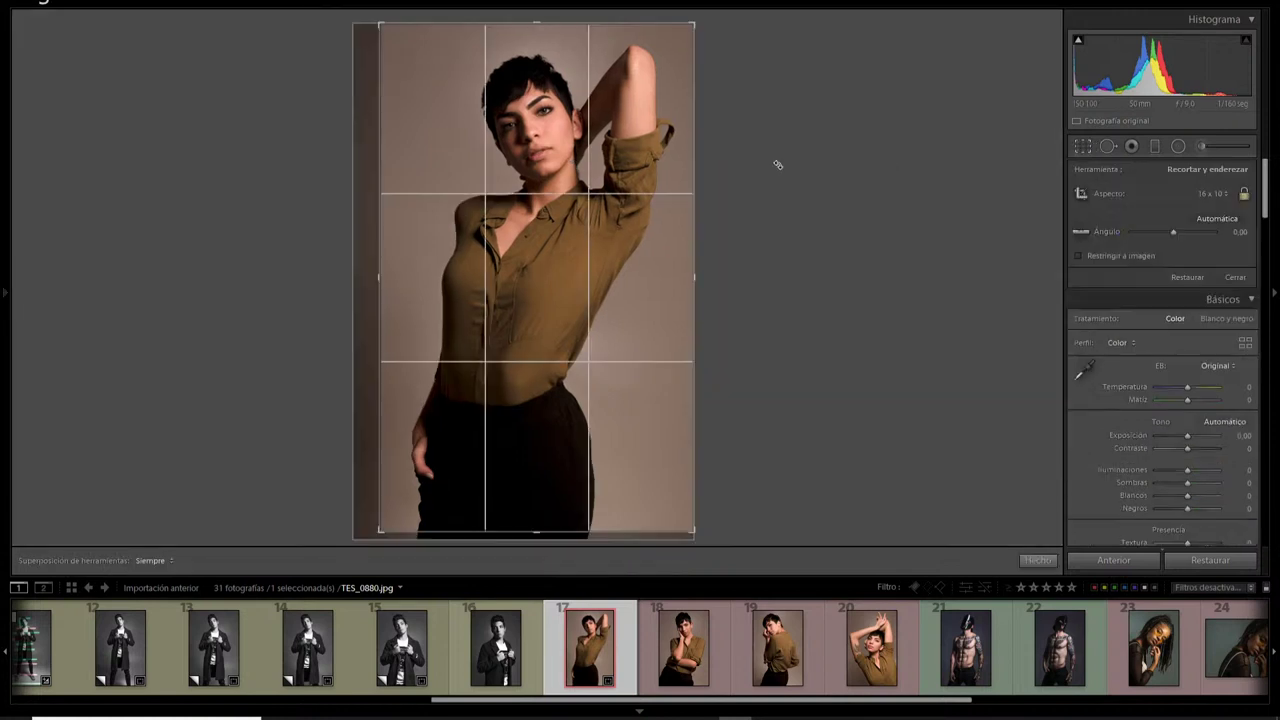
key("r")
left_click(1220, 194)
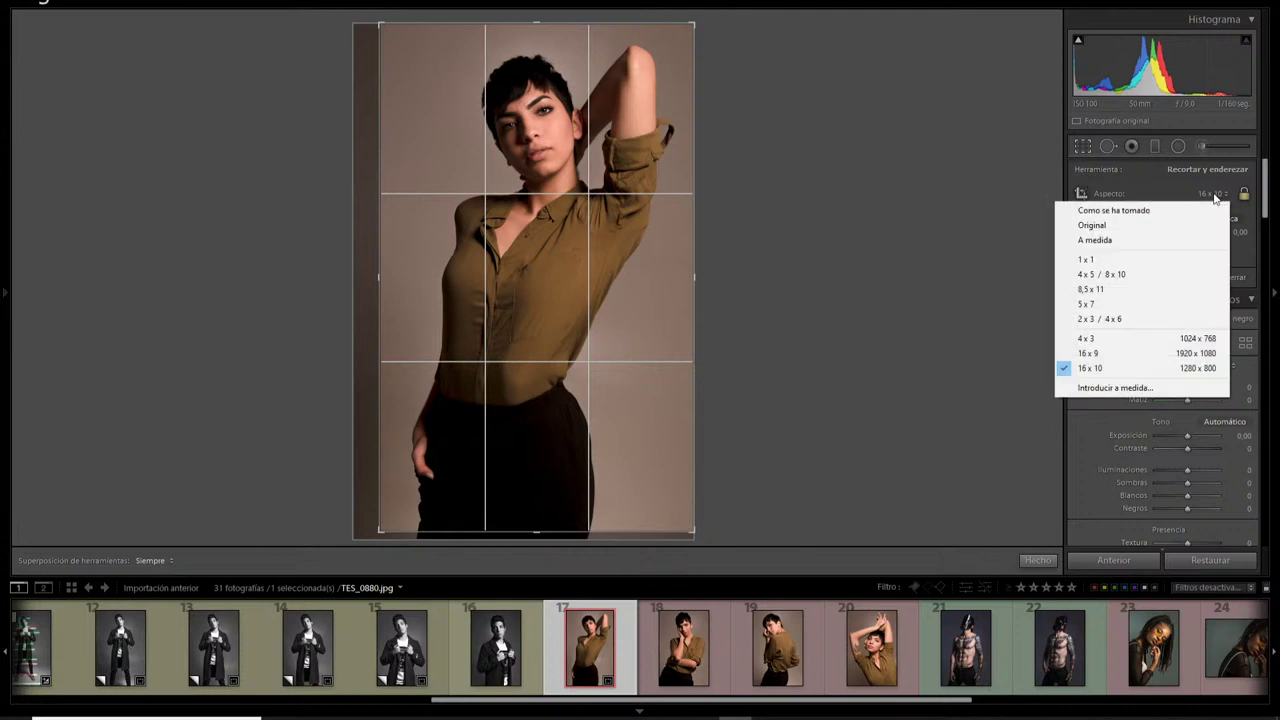
left_click(1090, 353)
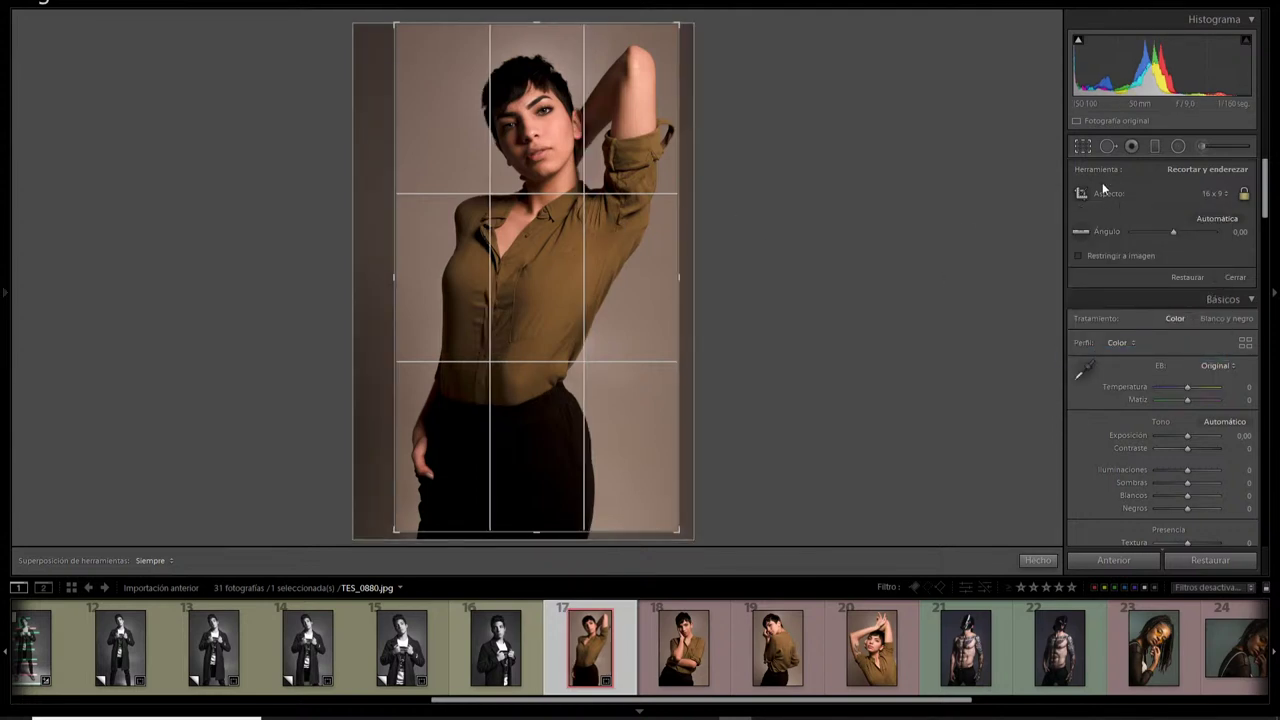
left_click(1080, 147)
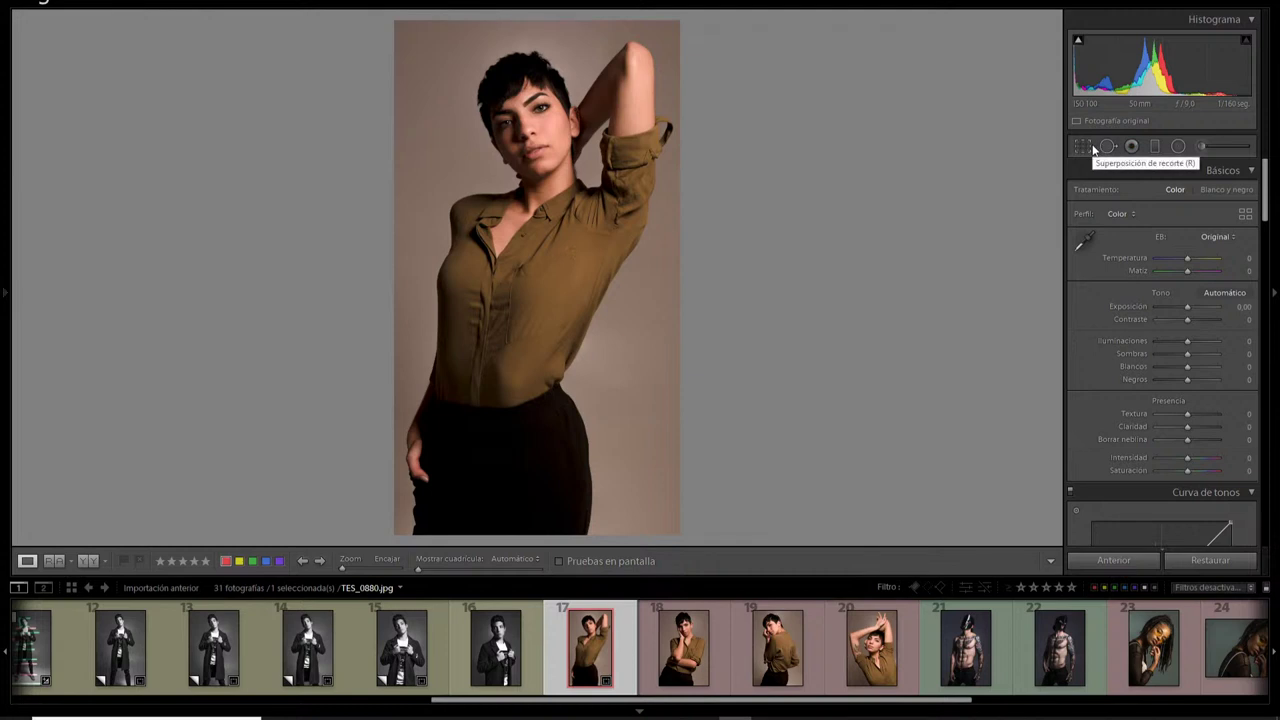
left_click(1090, 147)
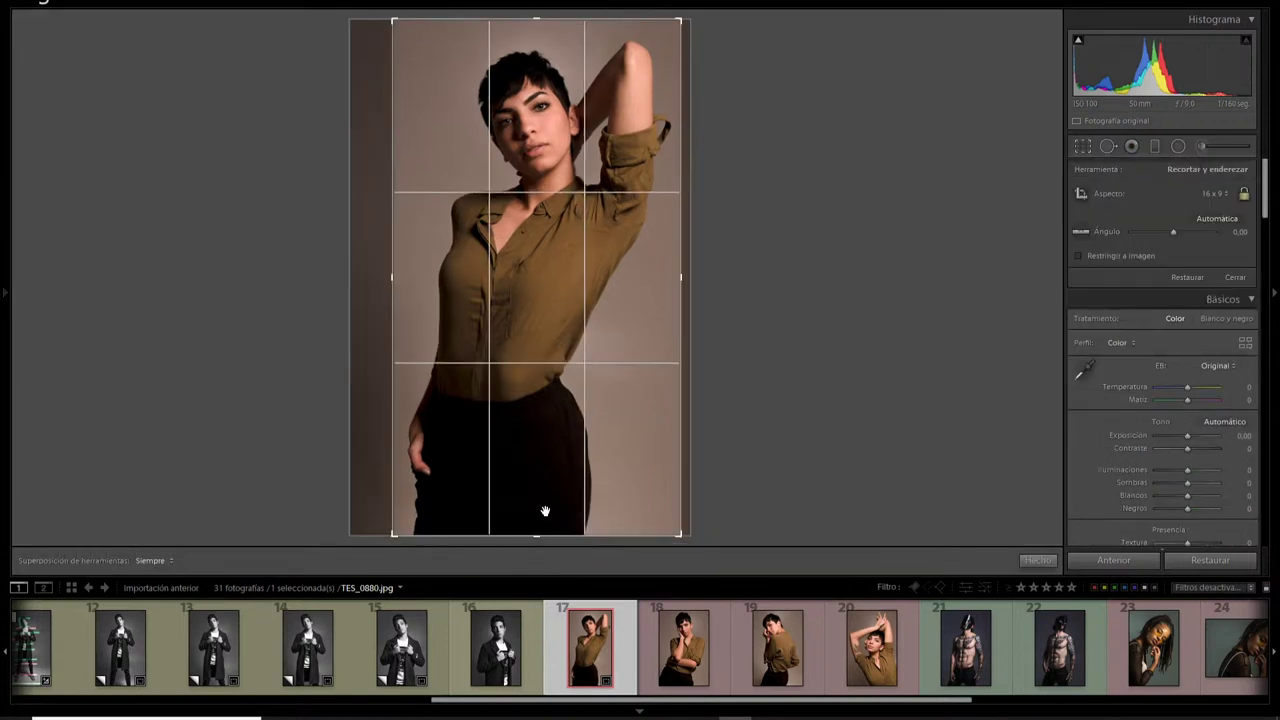
left_click(1082, 147)
left_click(1080, 147)
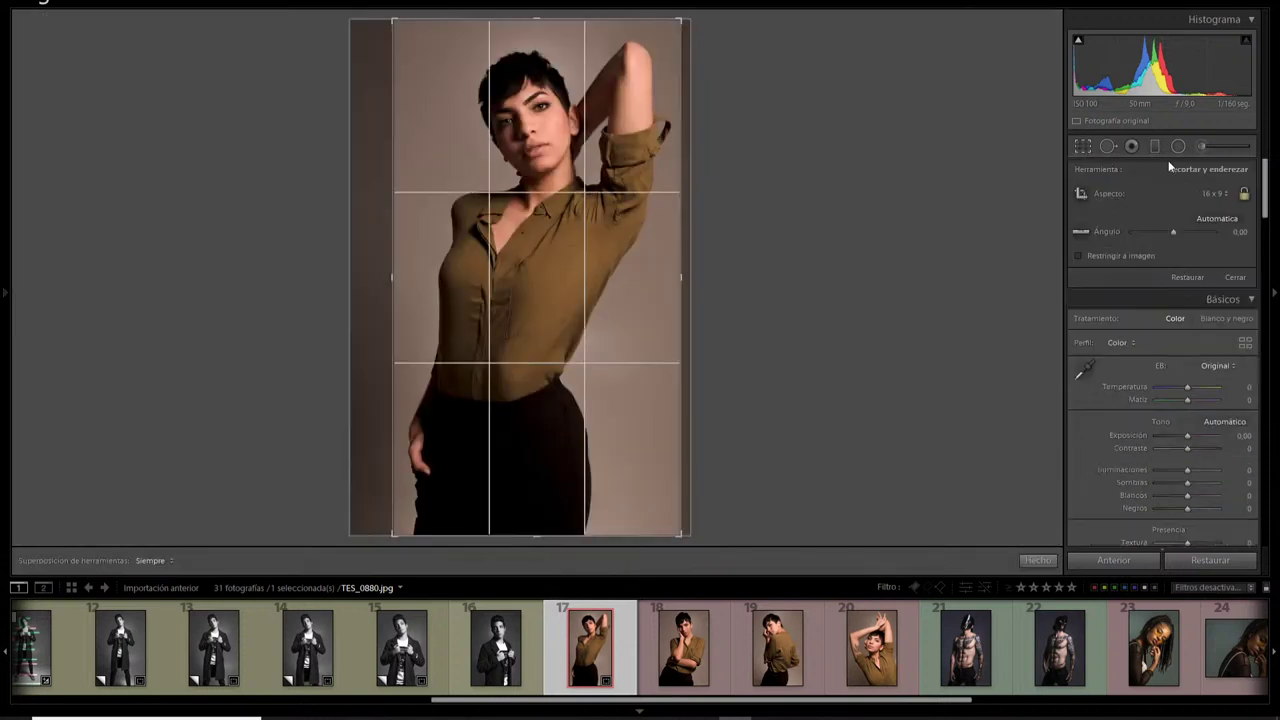
Compare the 2 x 3 / 4 x 6, 16 x 10, 4 x 5 / 8 x 10 and 1 x 1 aspect ratios on the TES_0880 crop
left_click(1209, 194)
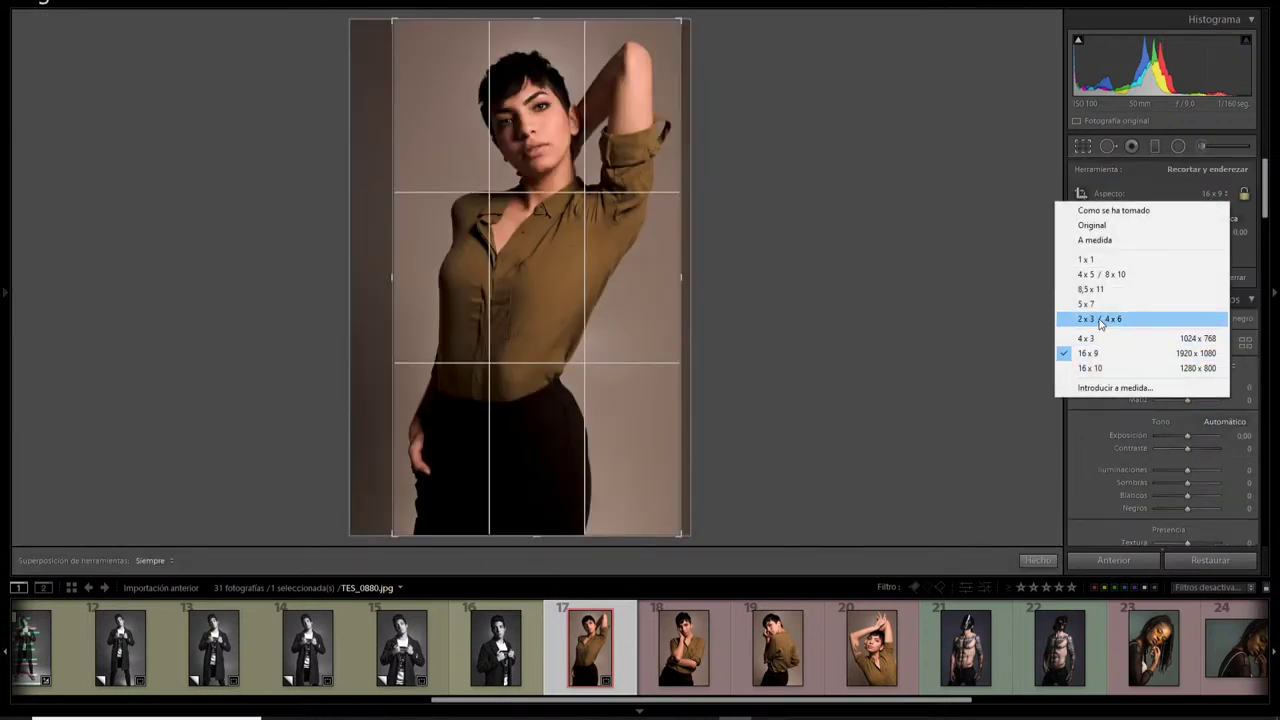
left_click(1100, 318)
left_click(1193, 197)
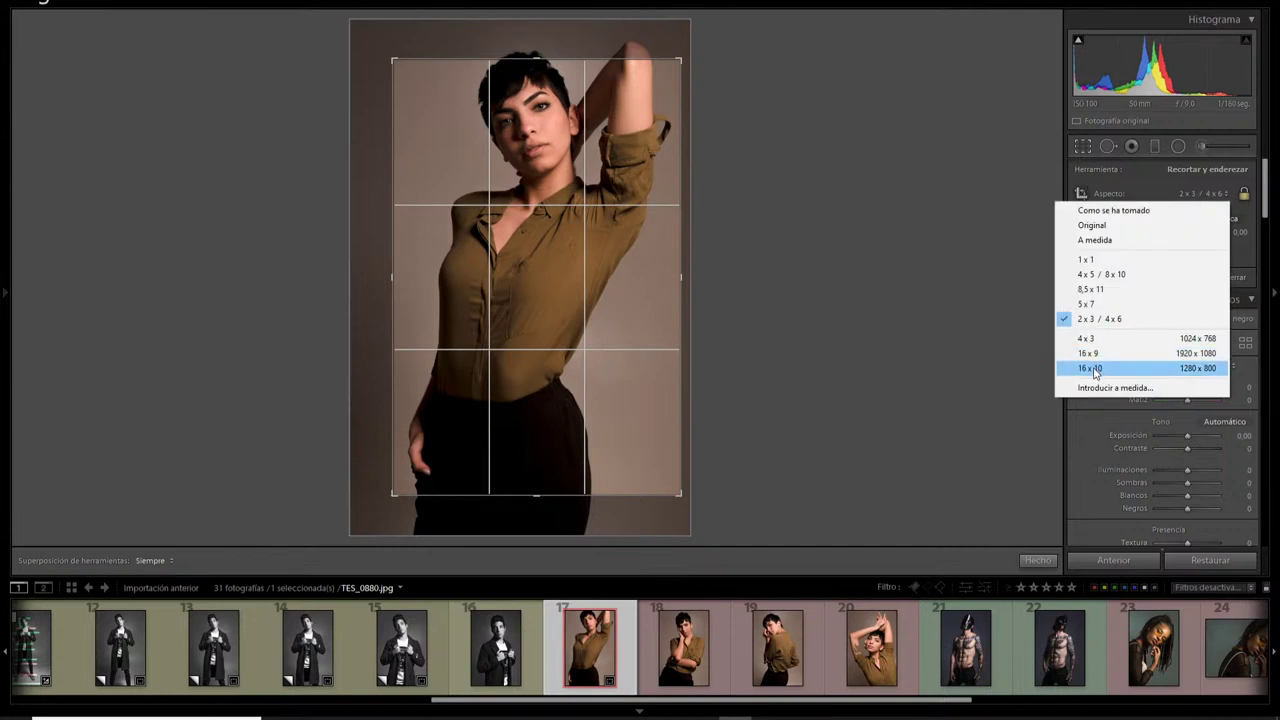
left_click(1094, 368)
left_click(1213, 193)
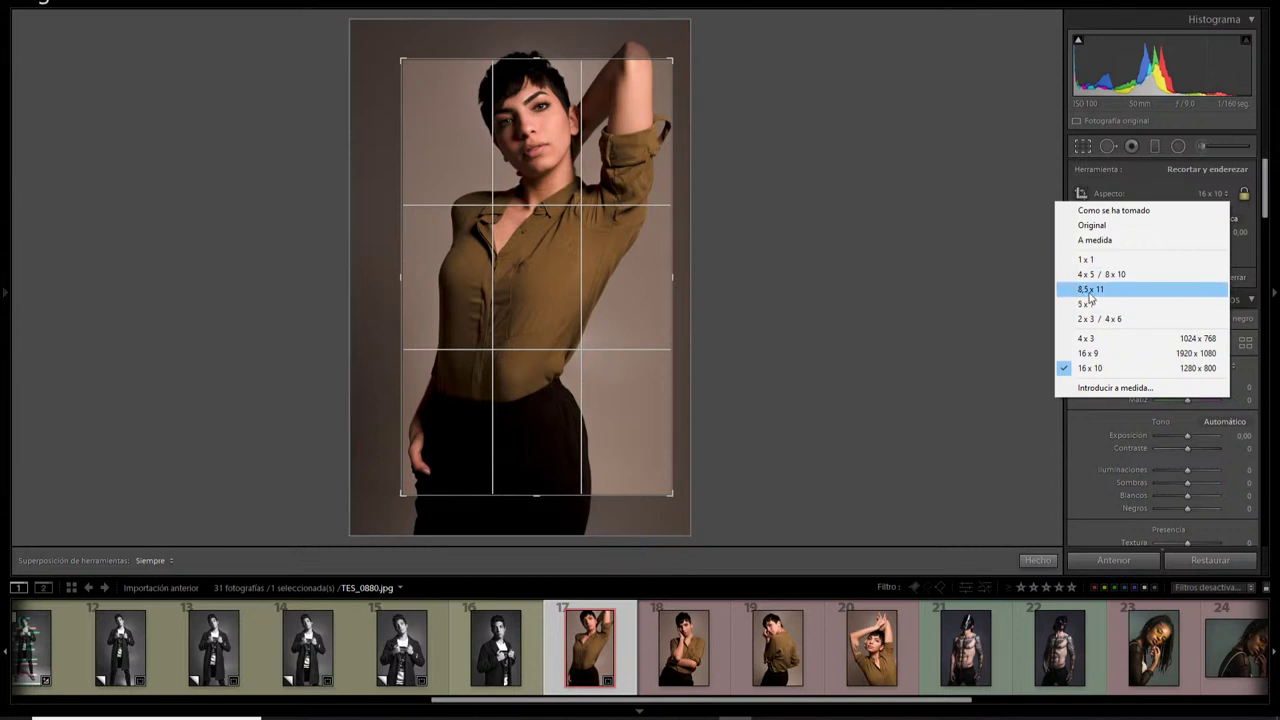
left_click(1099, 277)
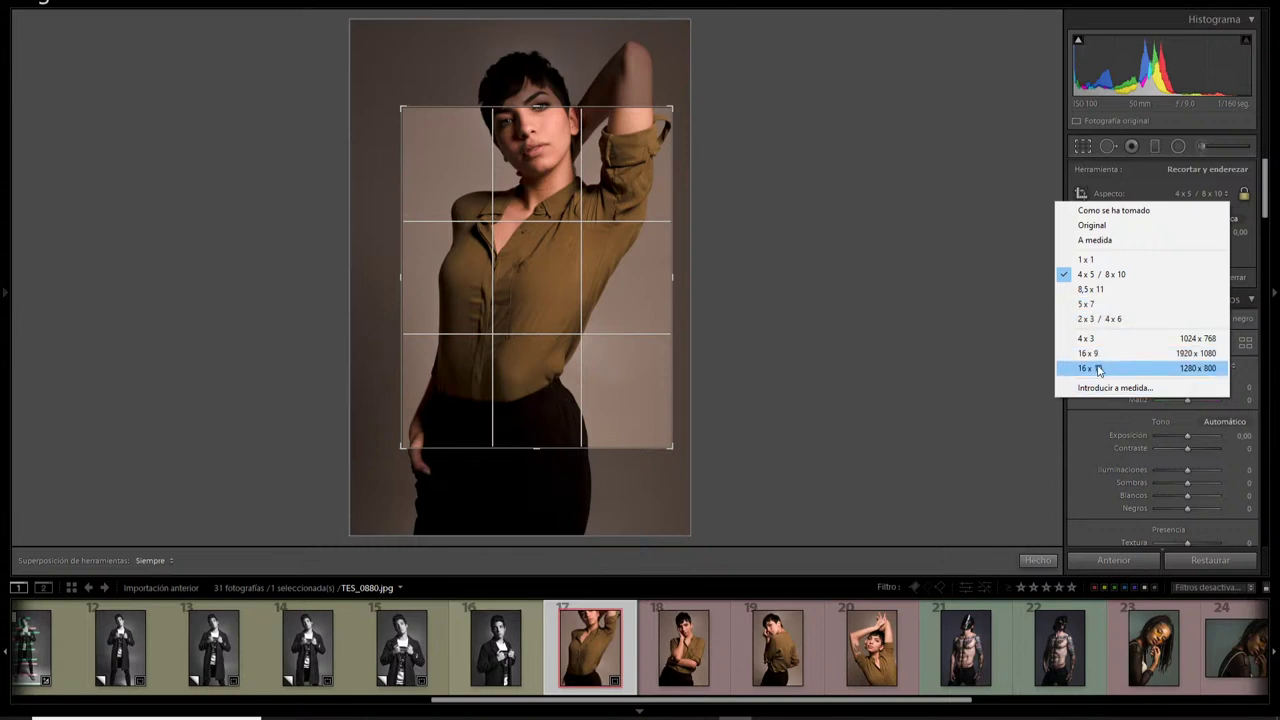
left_click(1085, 259)
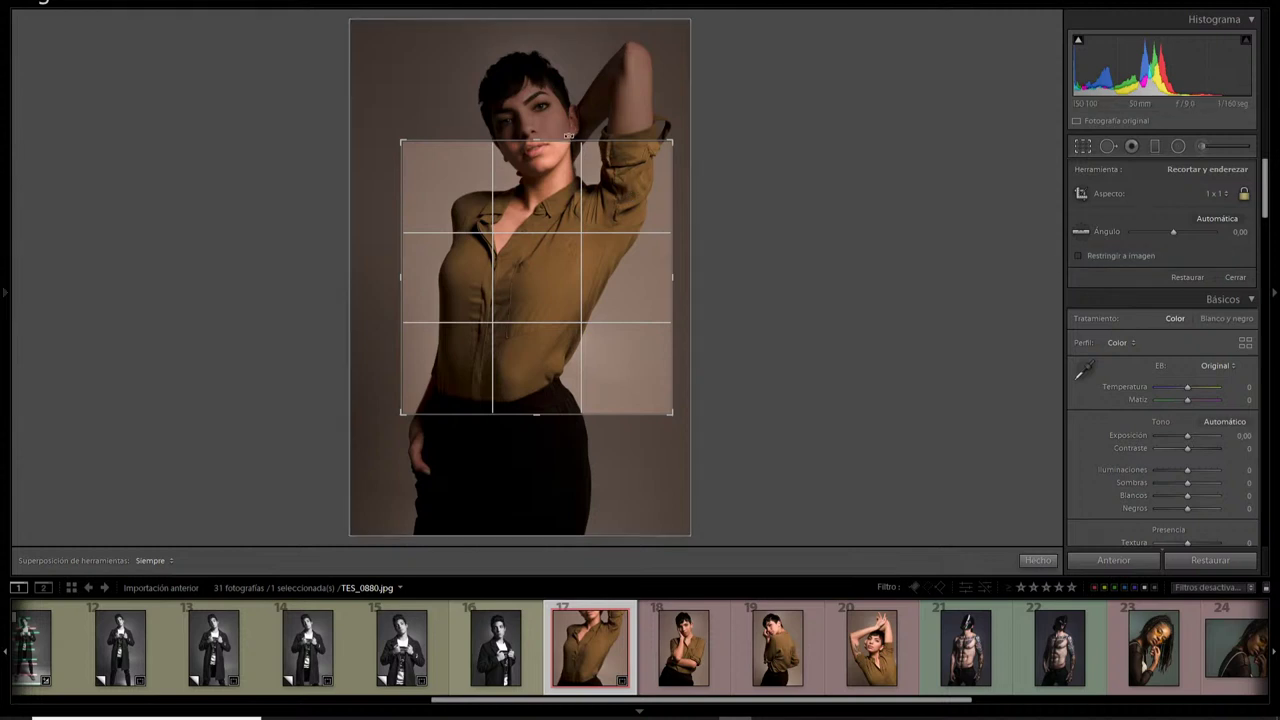
Enlarge the 1 x 1 frame on TES_0880, reset the crop to the full image and close the crop overlay
left_click_drag(592, 130, 592, 75)
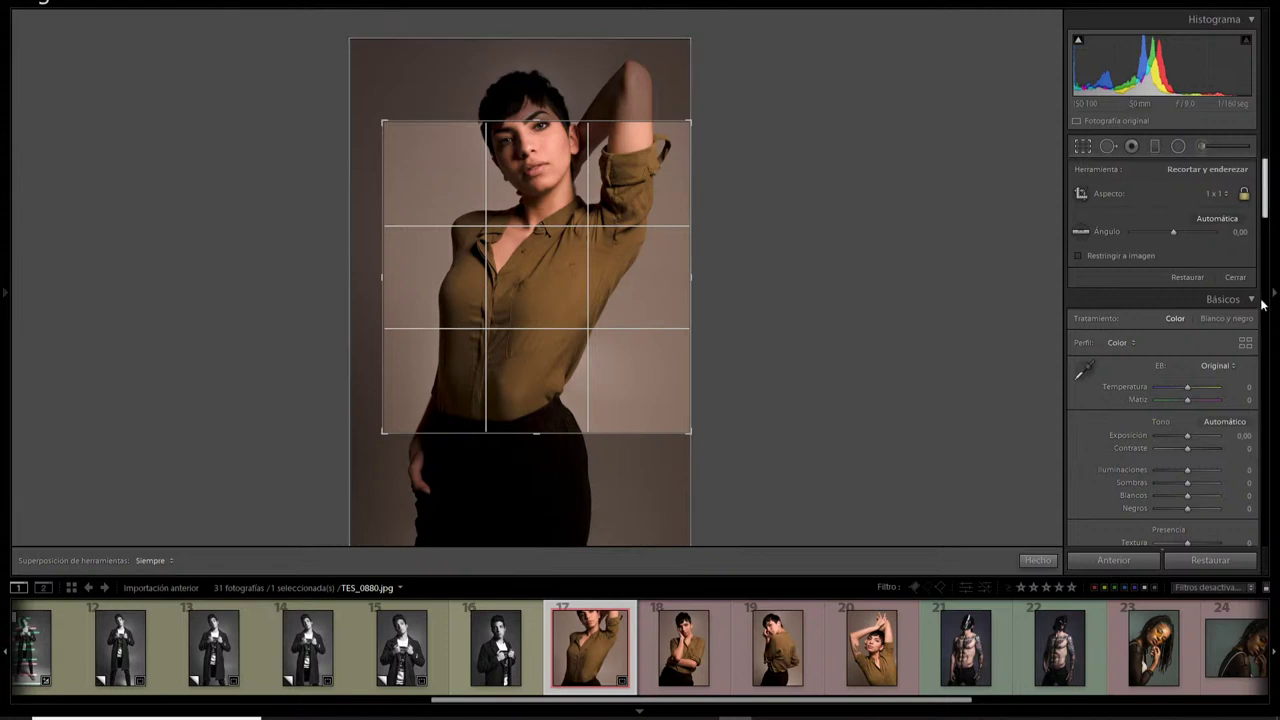
left_click(1188, 277)
left_click(1082, 147)
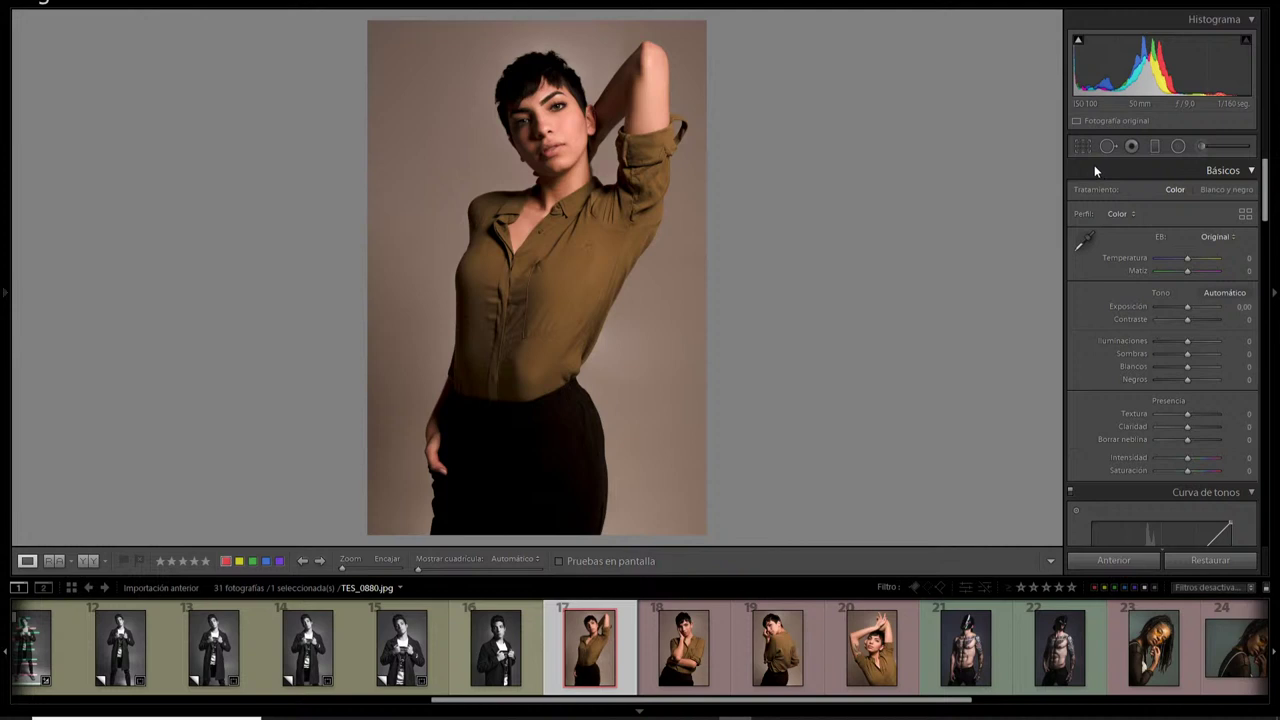
Try a 4 x 5 / 8 x 10 crop on TES_0880 with space above the raised elbow, and cancel it
left_click(1084, 147)
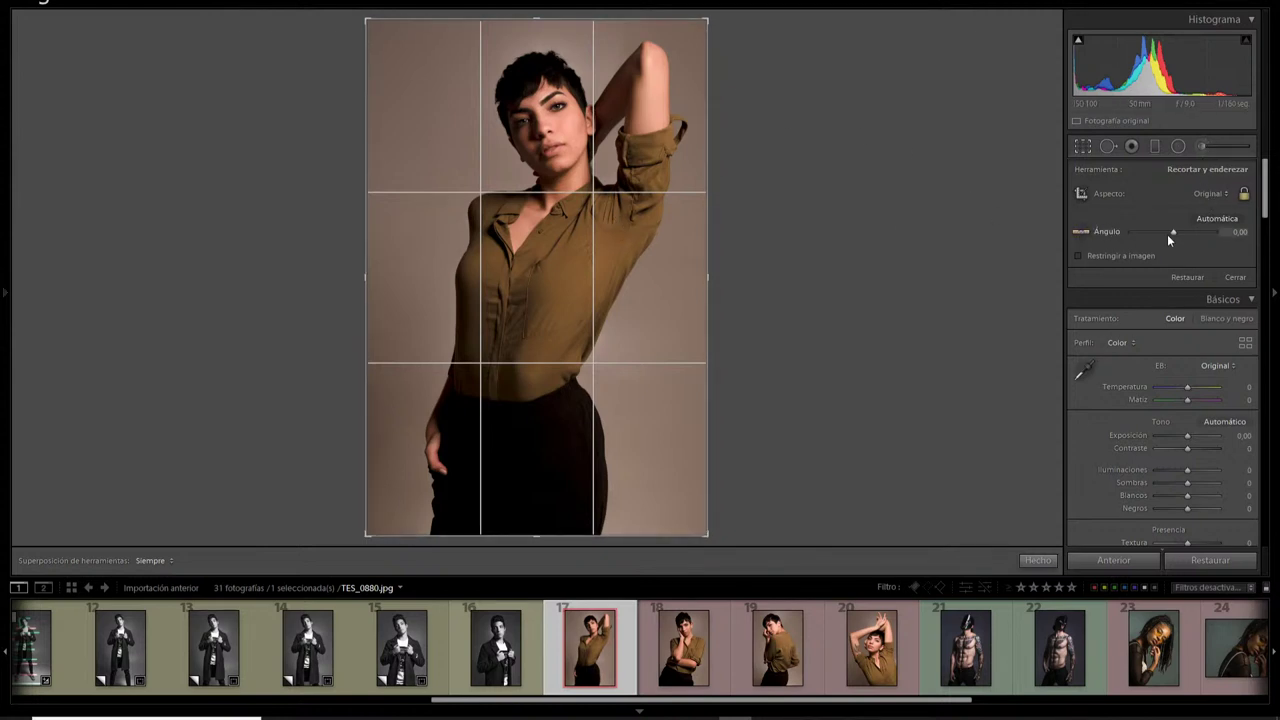
left_click(1210, 193)
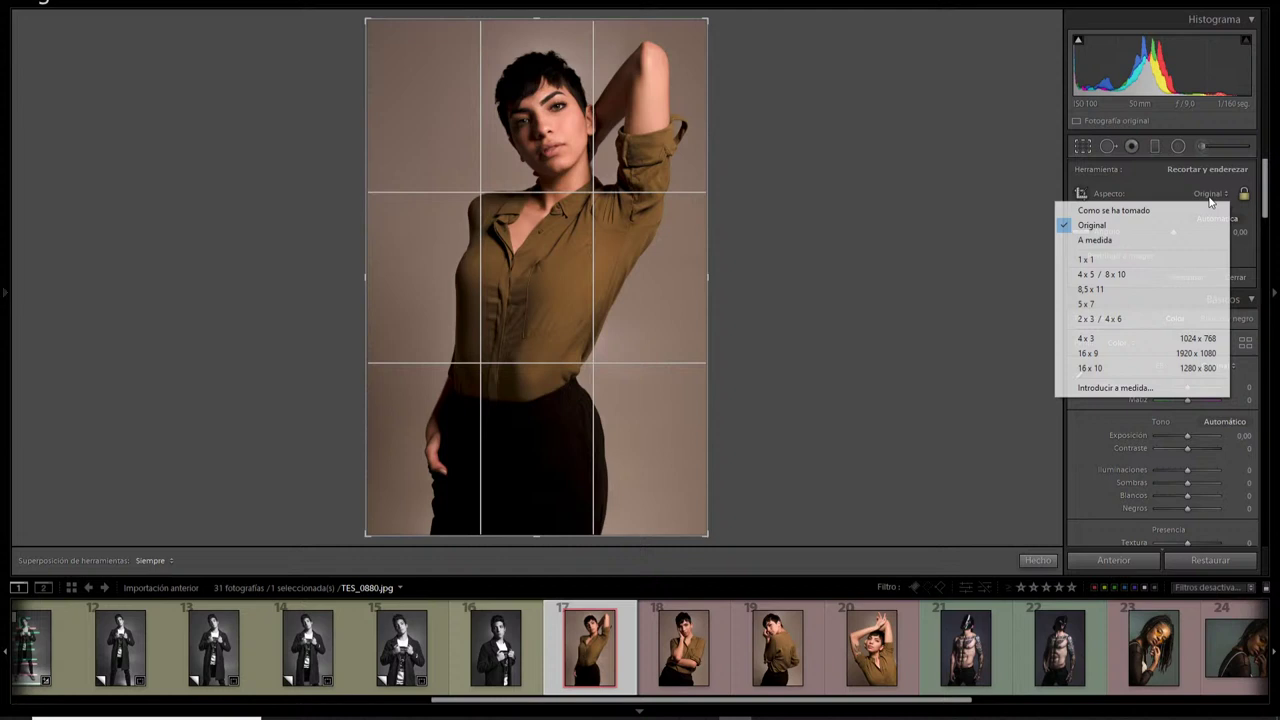
left_click(1093, 274)
left_click_drag(580, 214, 576, 249)
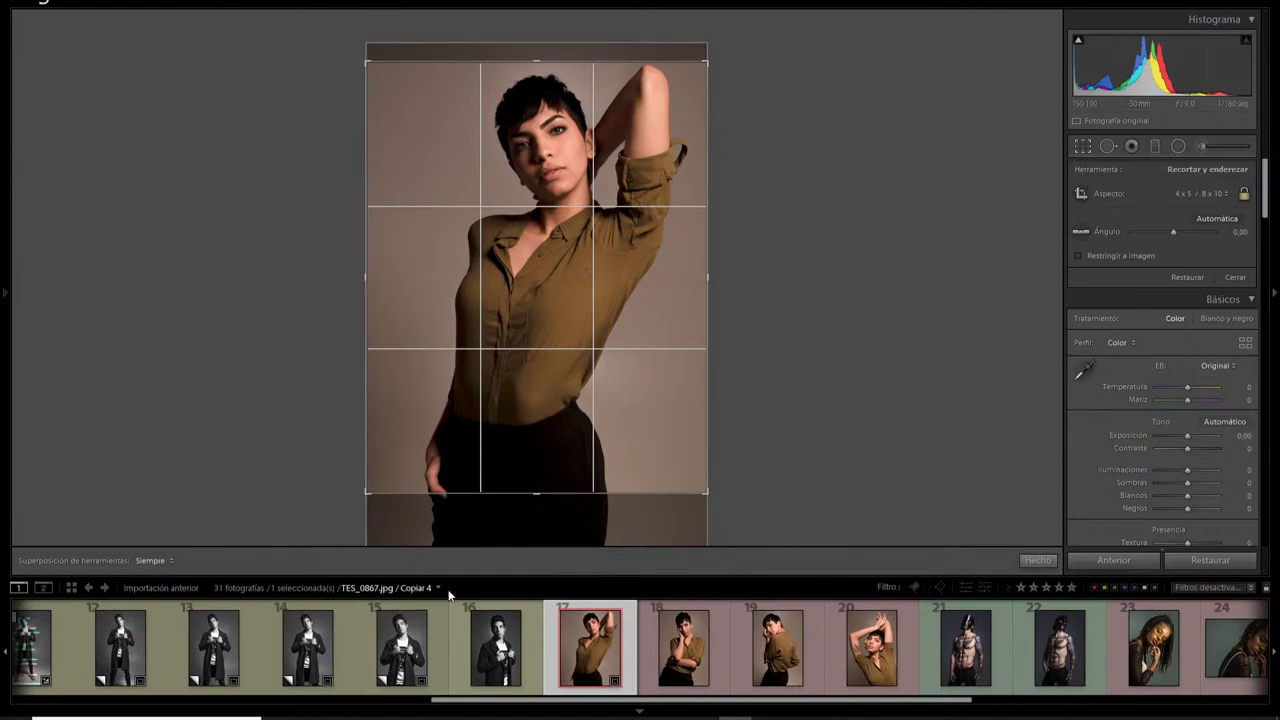
key("Escape")
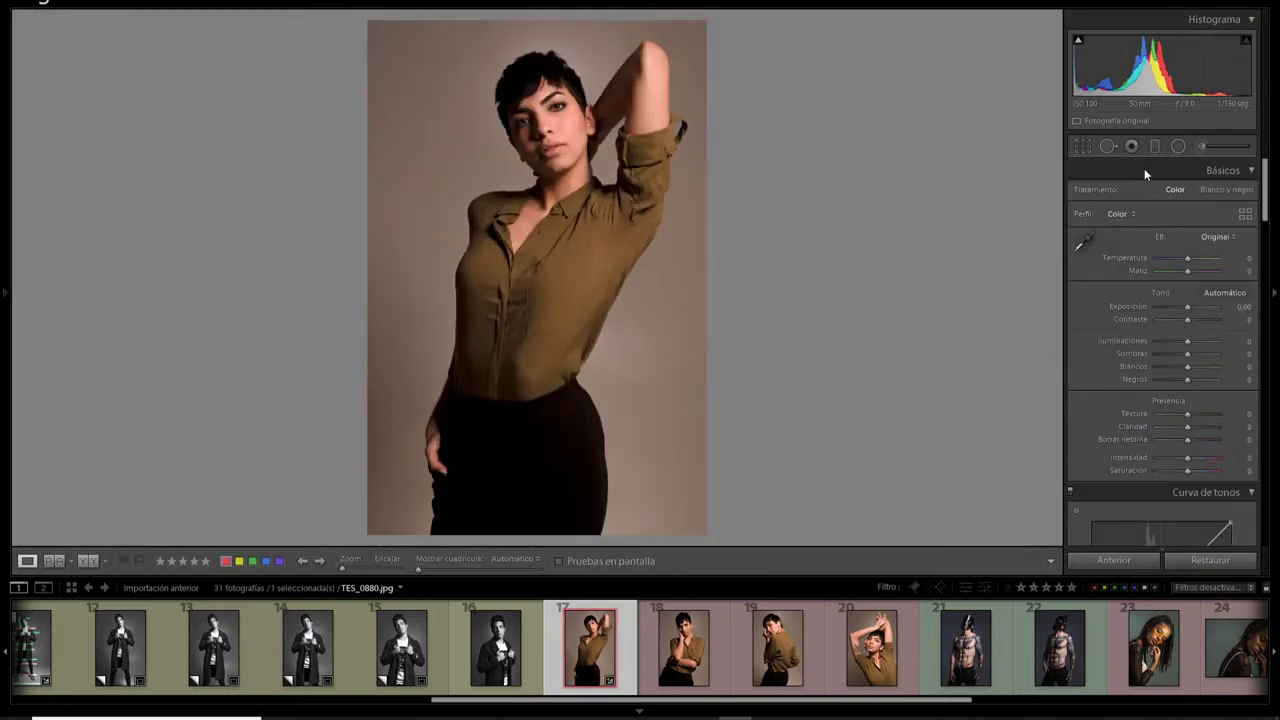
left_click(1085, 145)
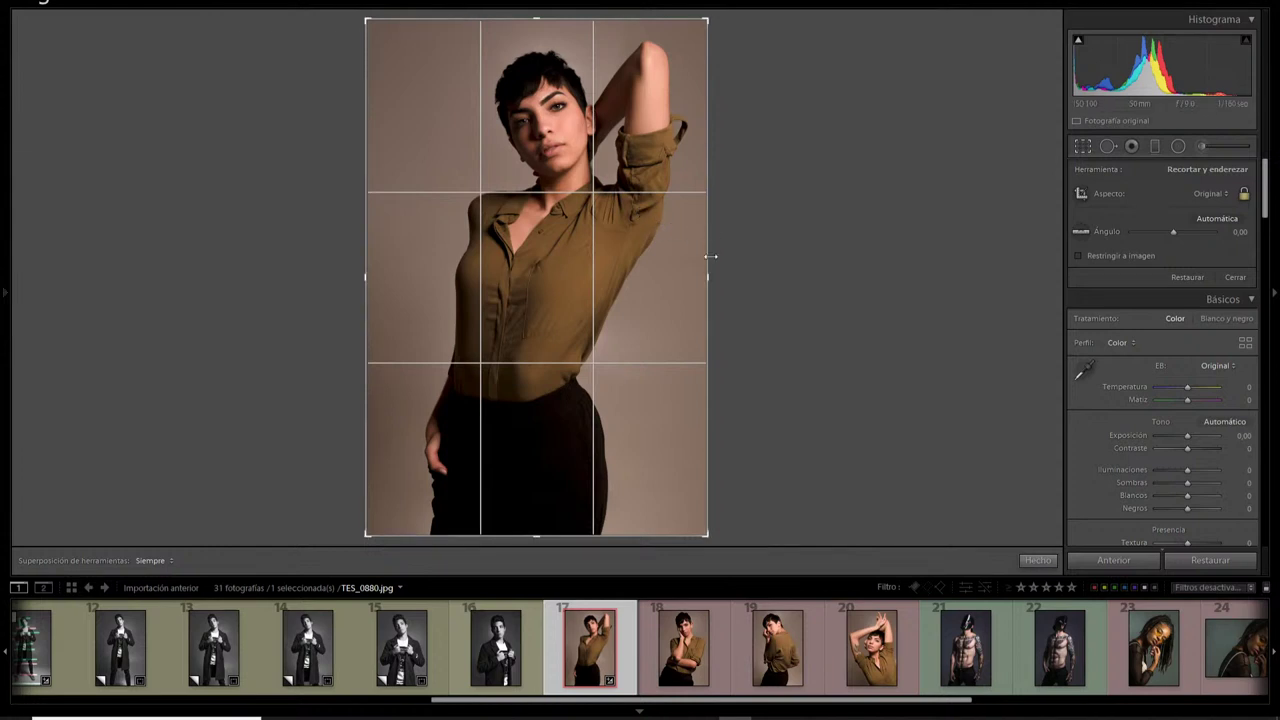
left_click(1083, 148)
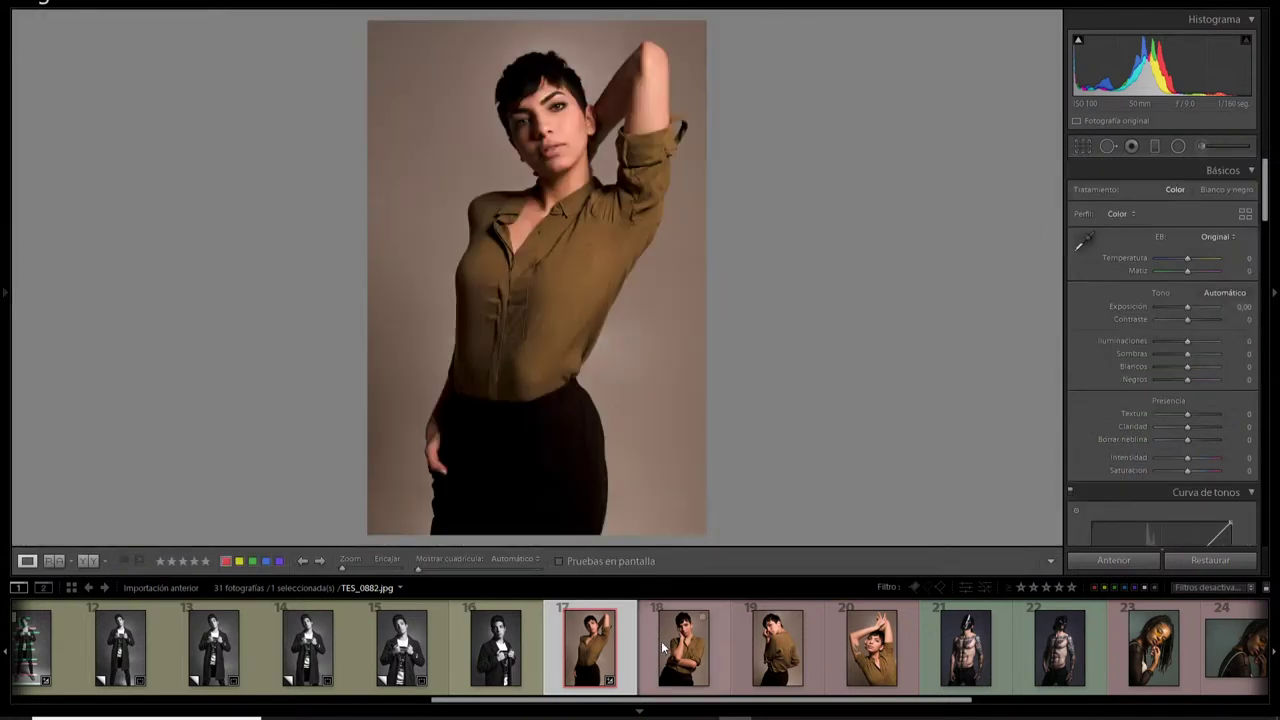
Open the TES_6306 portrait of the bearded man and crop its lower edge up to the level of his wrists
scroll(661, 643, "down", 5)
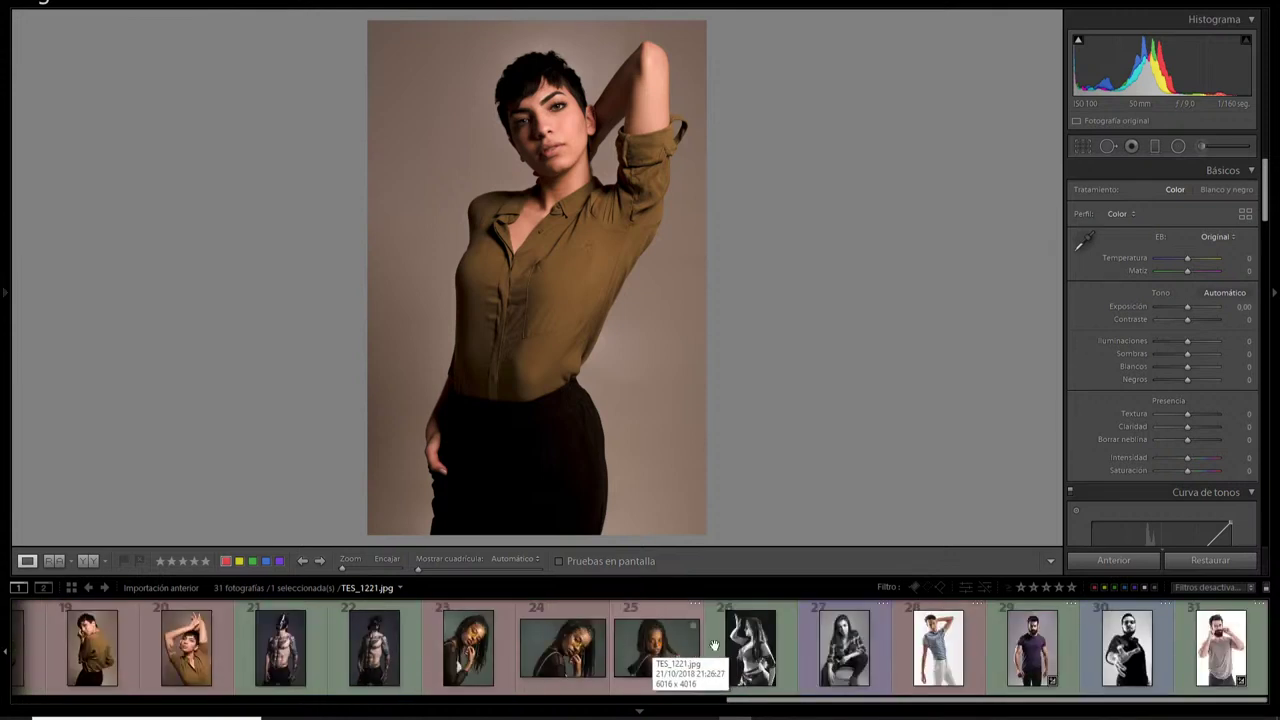
left_click(1032, 648)
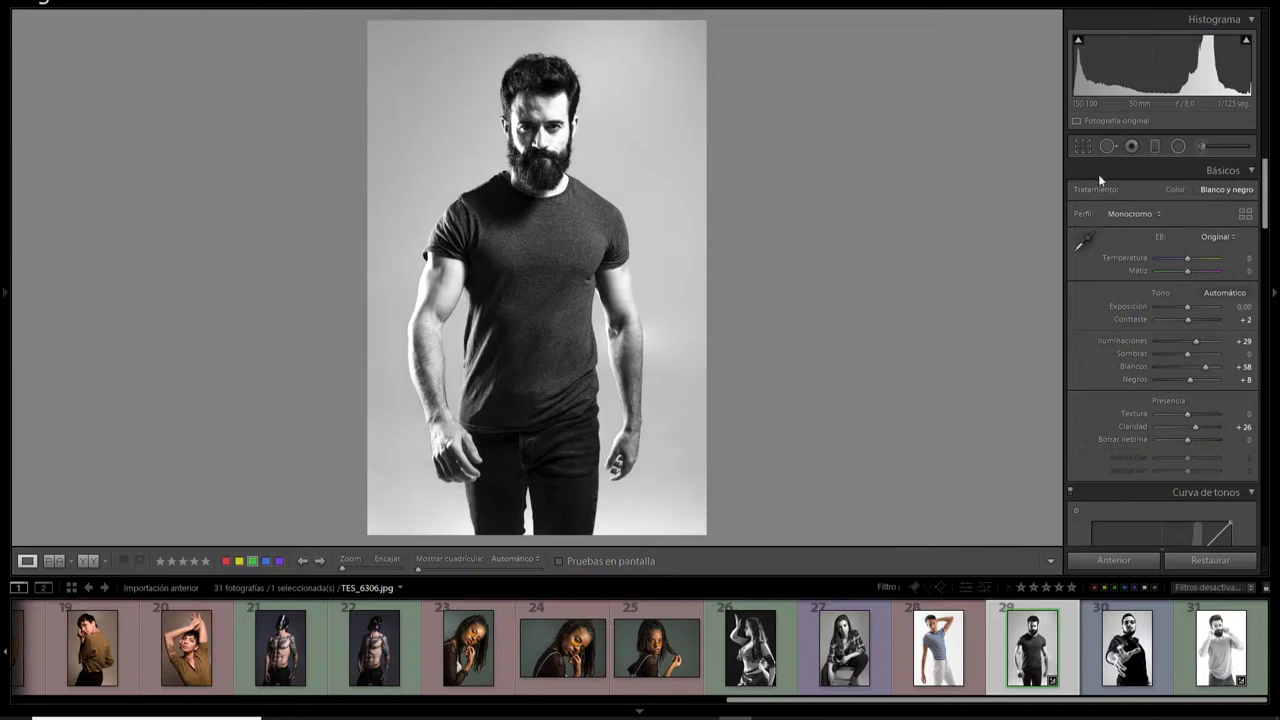
left_click(1084, 147)
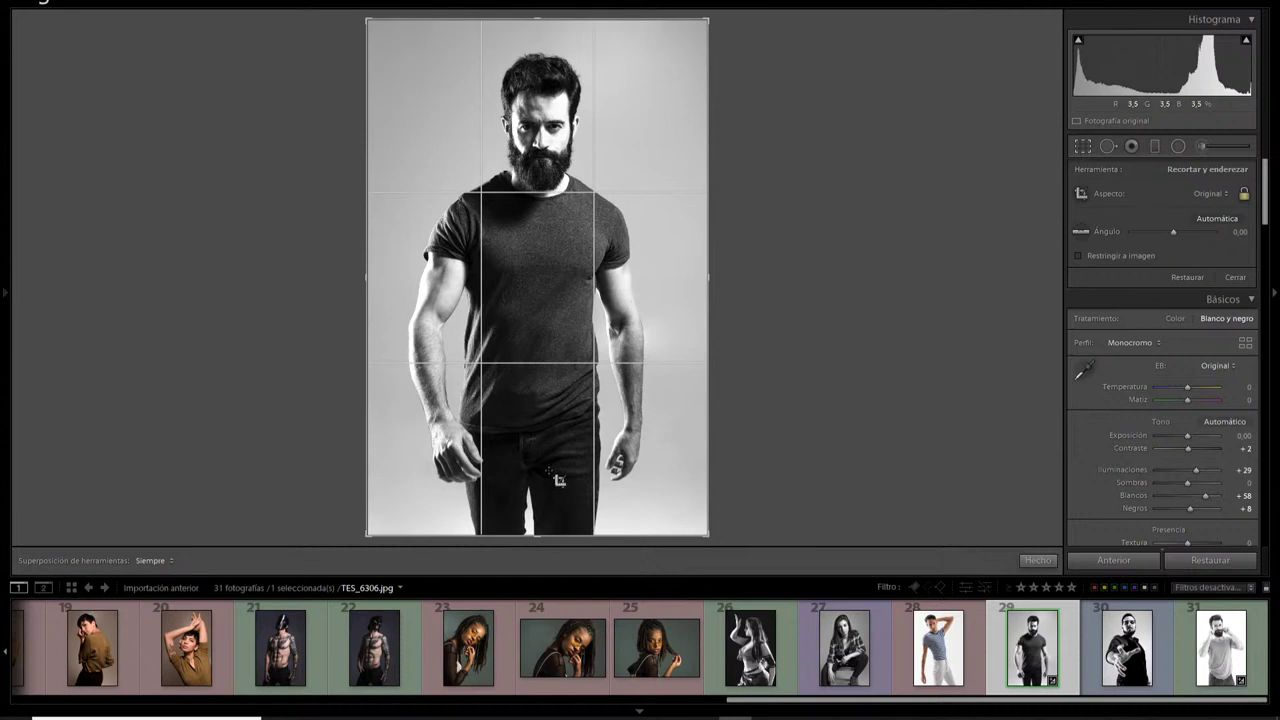
left_click_drag(537, 536, 537, 473)
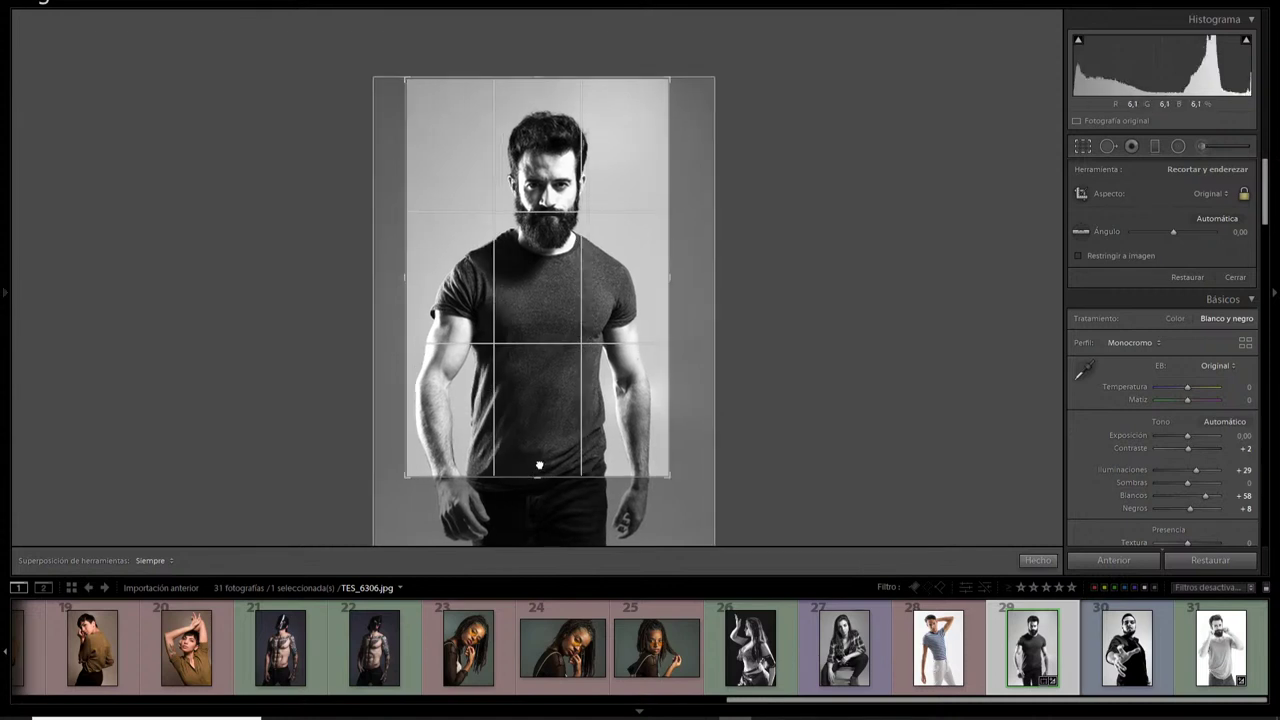
Preview the wrist-level crop of TES_6306 and raise its lower edge to just above the wrists
left_click(1078, 148)
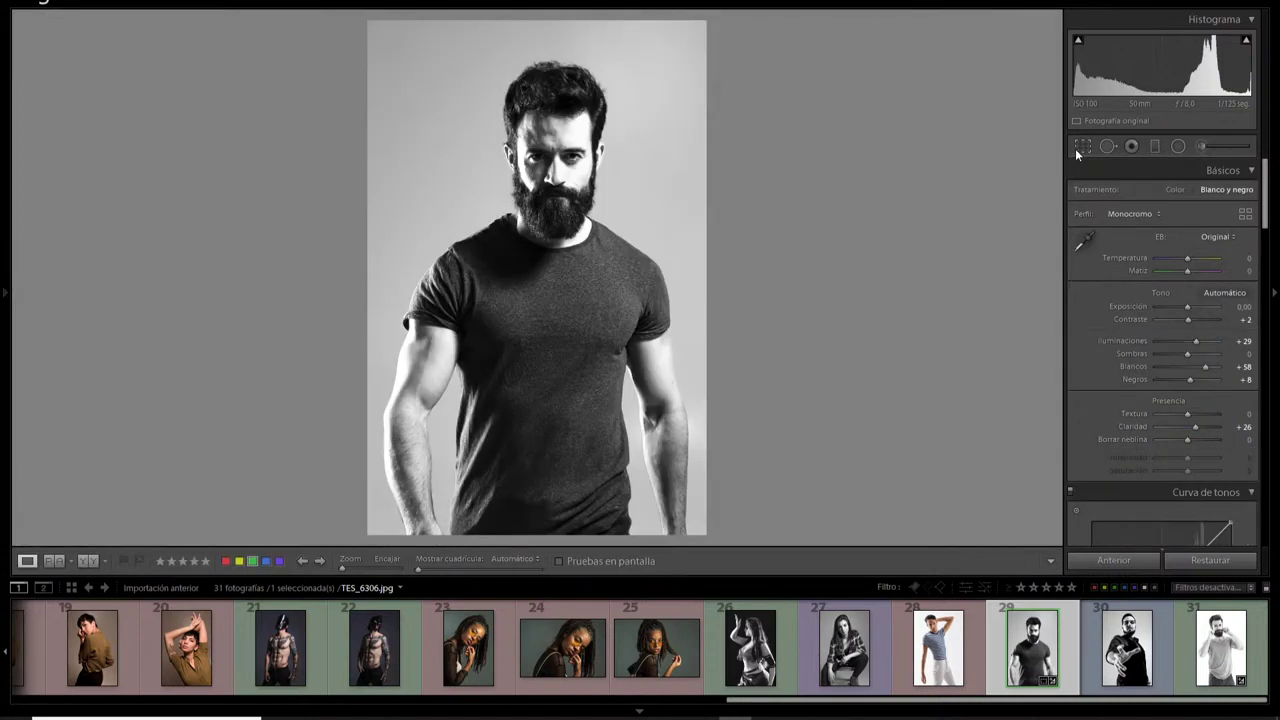
left_click(1078, 148)
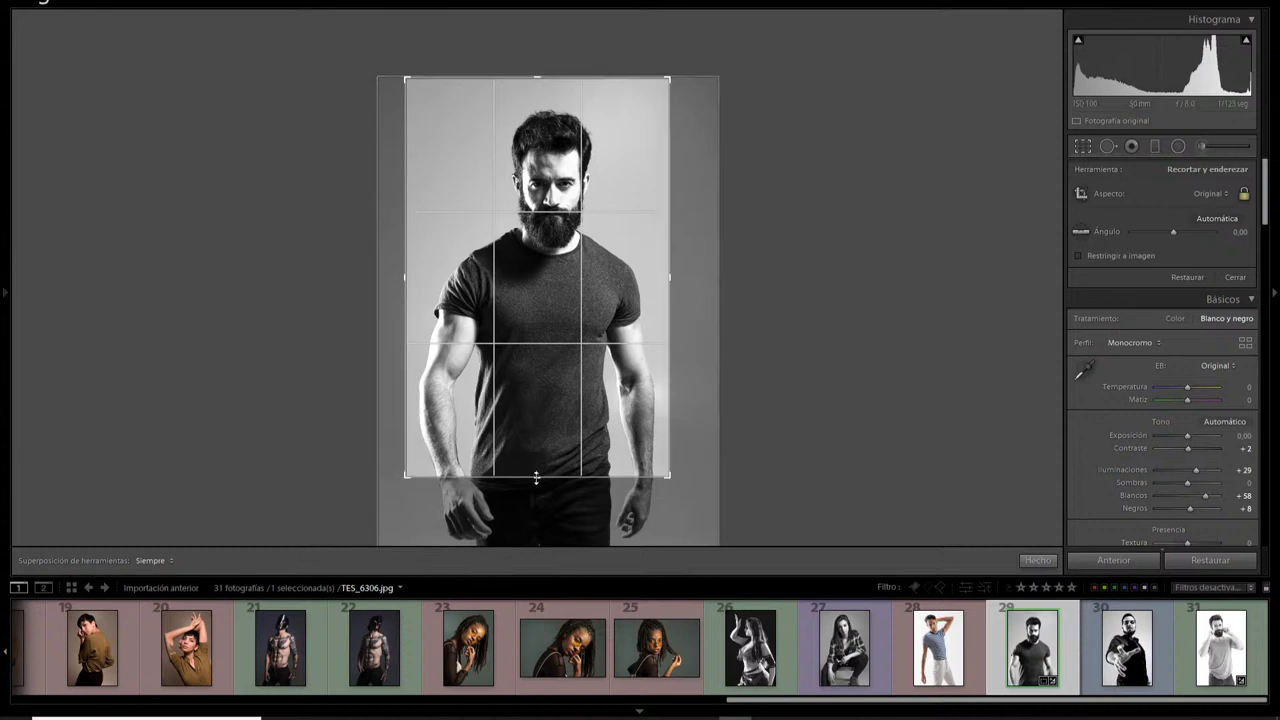
mouse_move(536, 471)
left_mouse_down()
mouse_move(537, 440)
mouse_move(537, 466)
left_mouse_up()
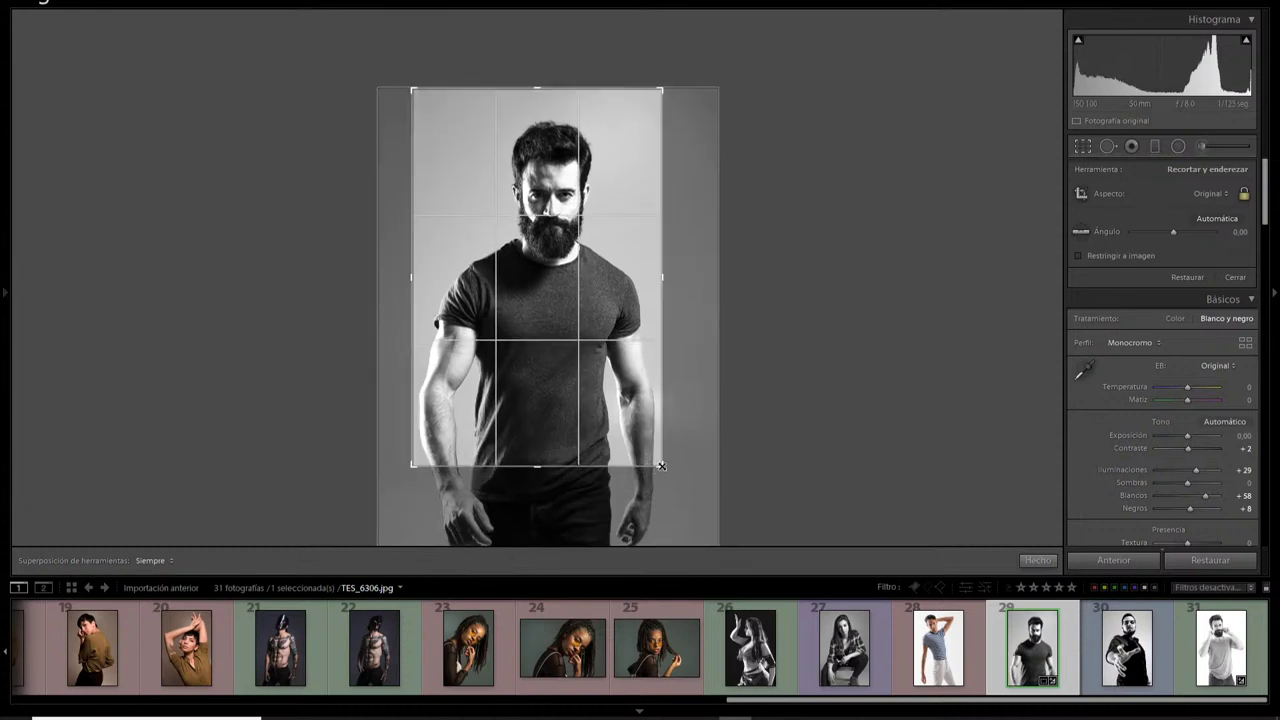
Recrop TES_6306 to a landscape head-and-shoulders frame and close the crop overlay to preview it
left_click_drag(663, 467, 769, 389)
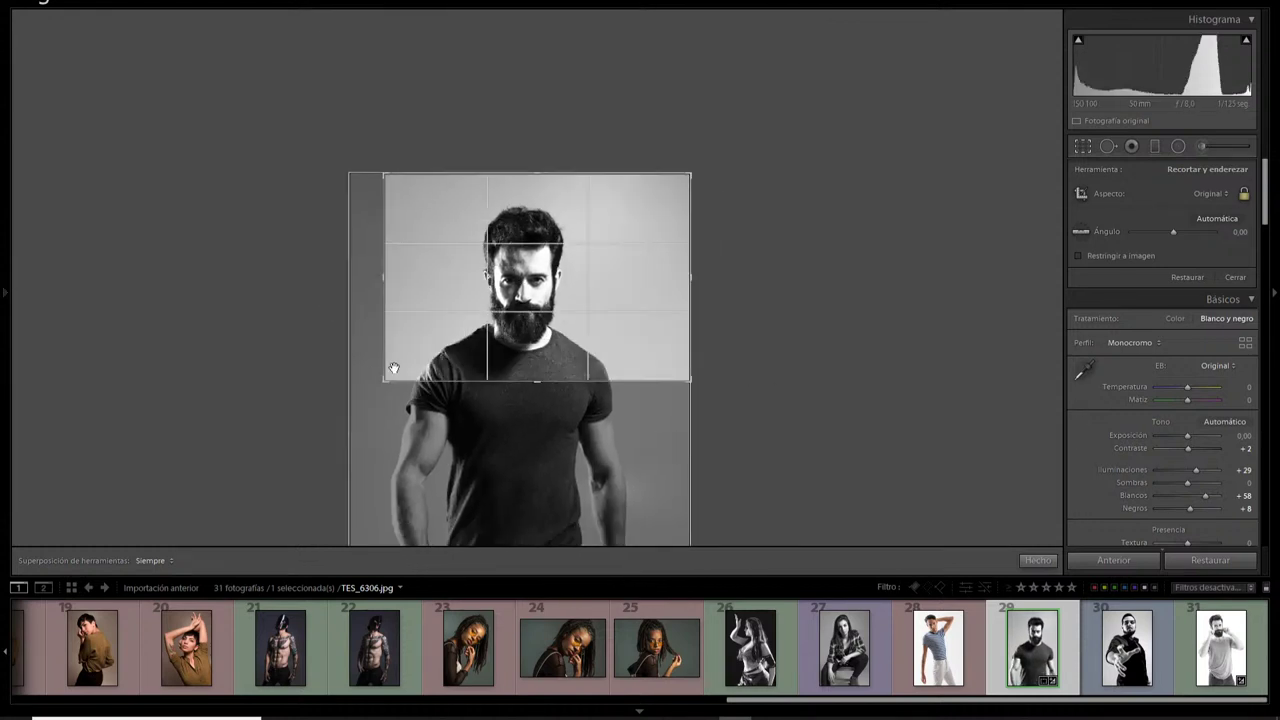
left_click_drag(379, 384, 349, 403)
left_click_drag(561, 378, 561, 354)
left_click(1083, 146)
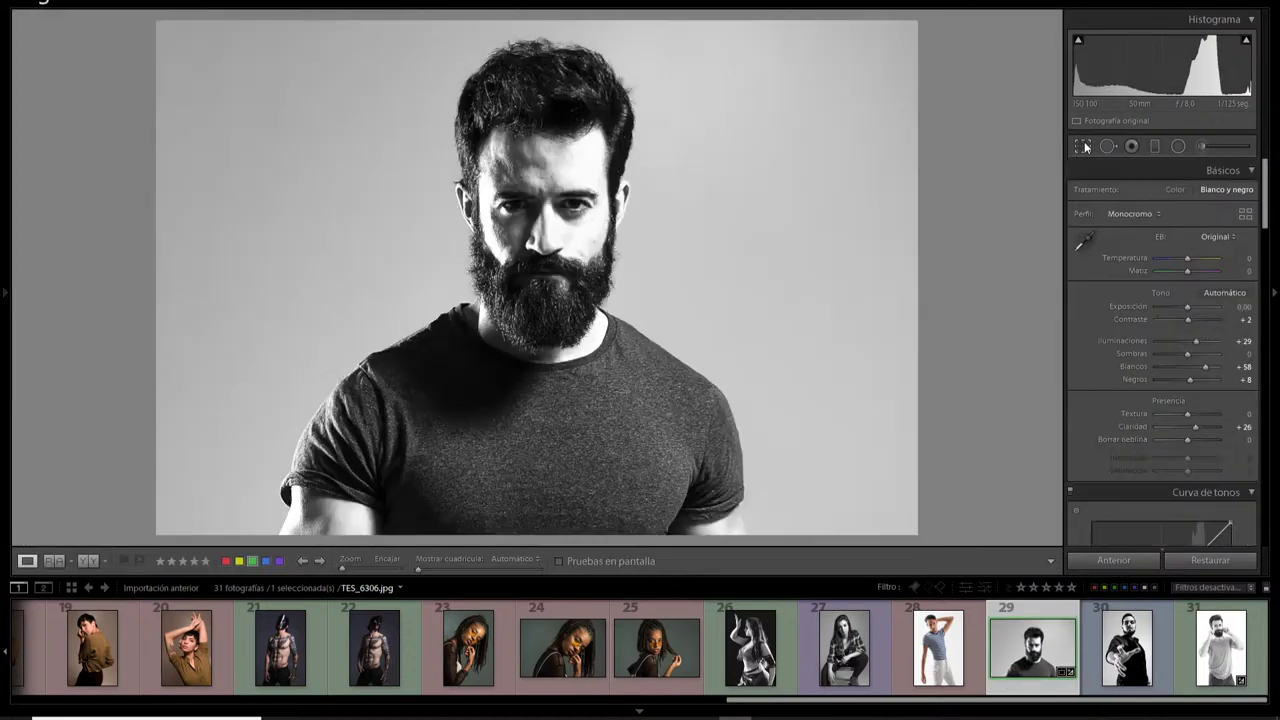
Reframe the landscape crop of TES_6306 lower, cutting the top of the hair and the upper arms, and apply it
left_click(1083, 146)
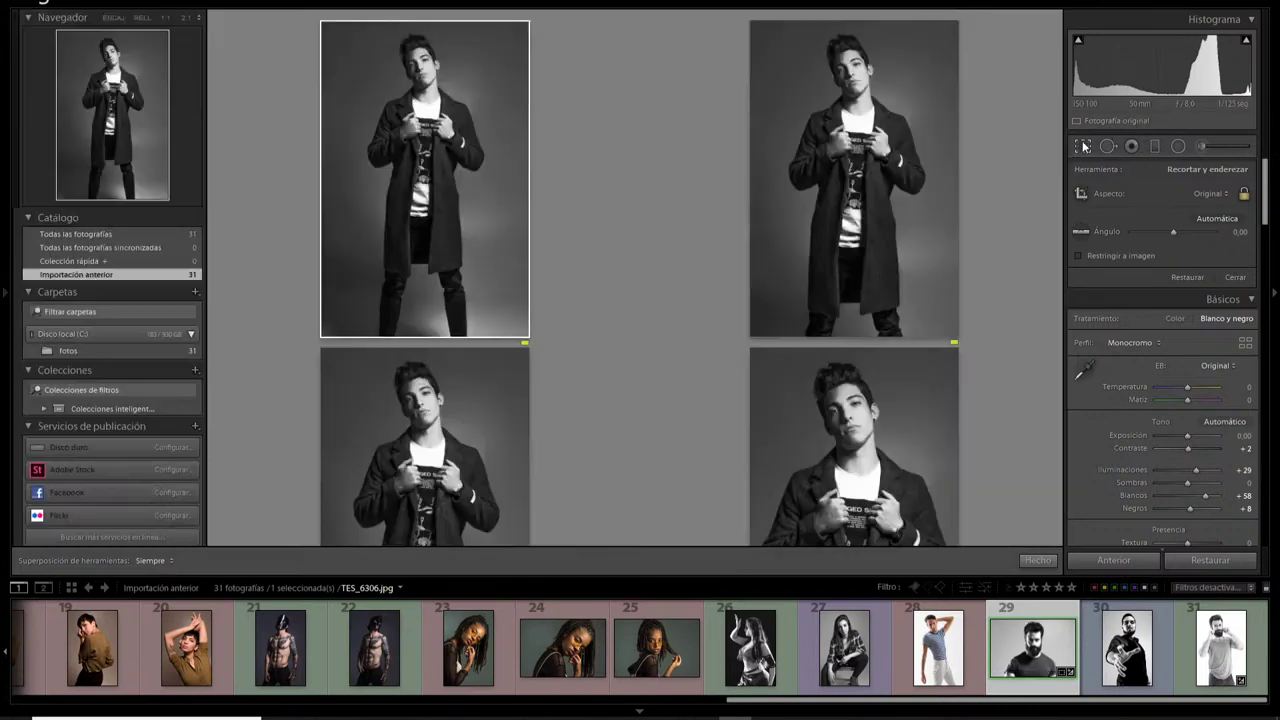
left_click(1083, 146)
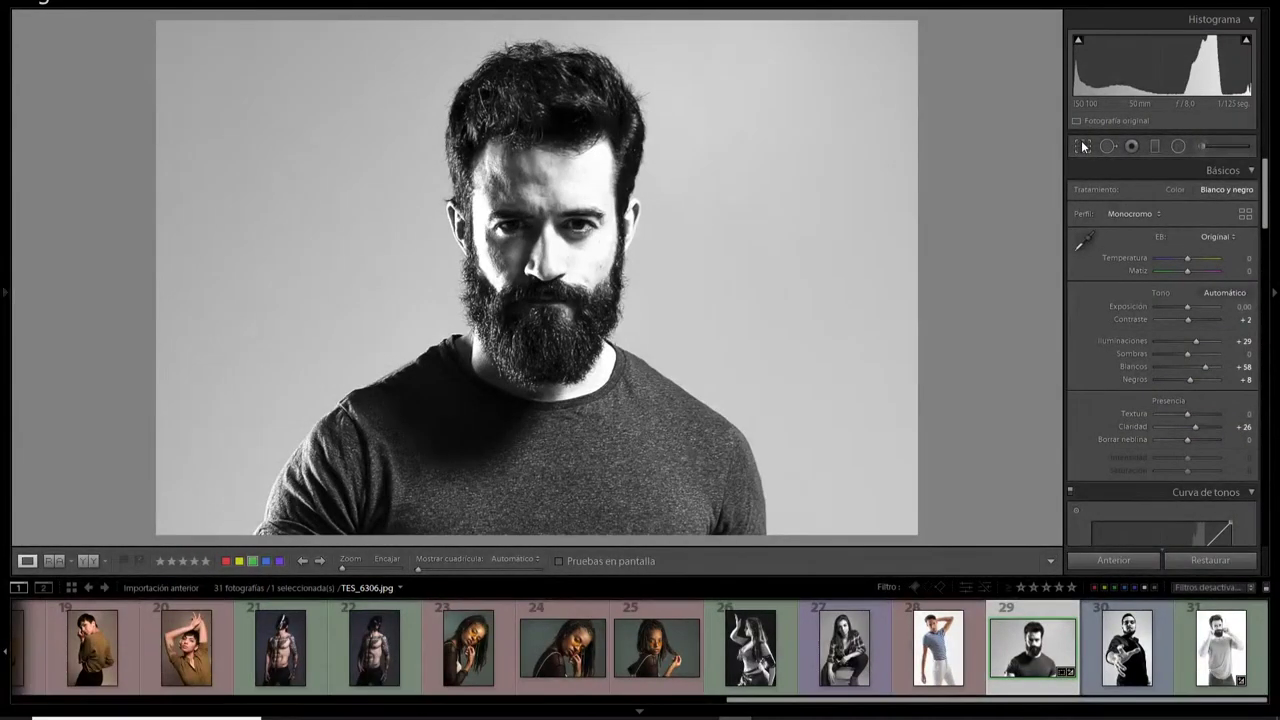
left_click(1083, 146)
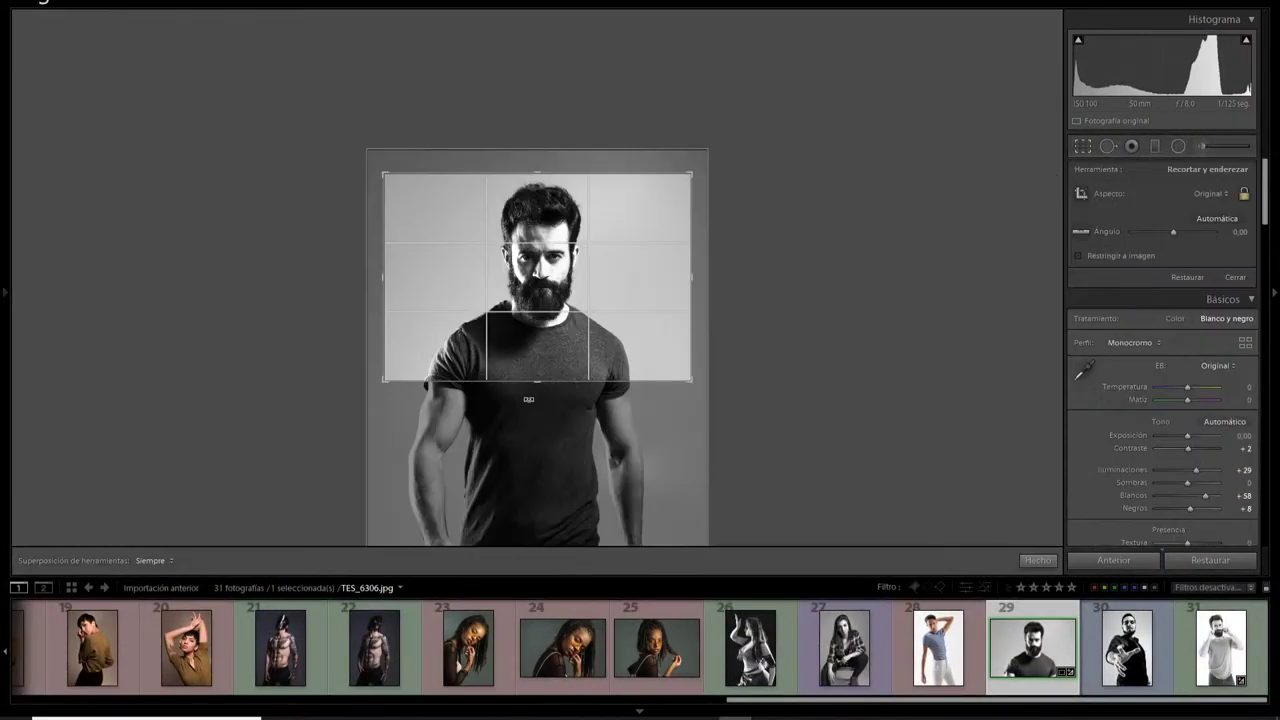
left_click_drag(580, 354, 578, 324)
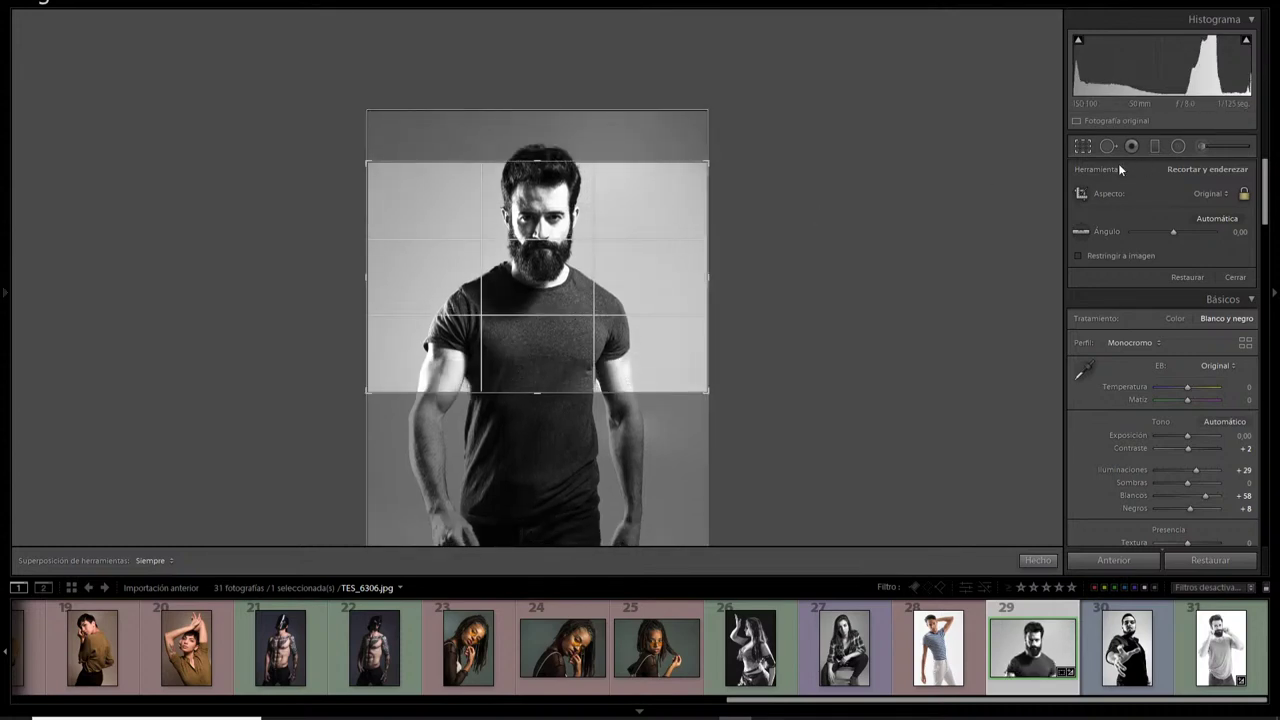
left_click(1091, 143)
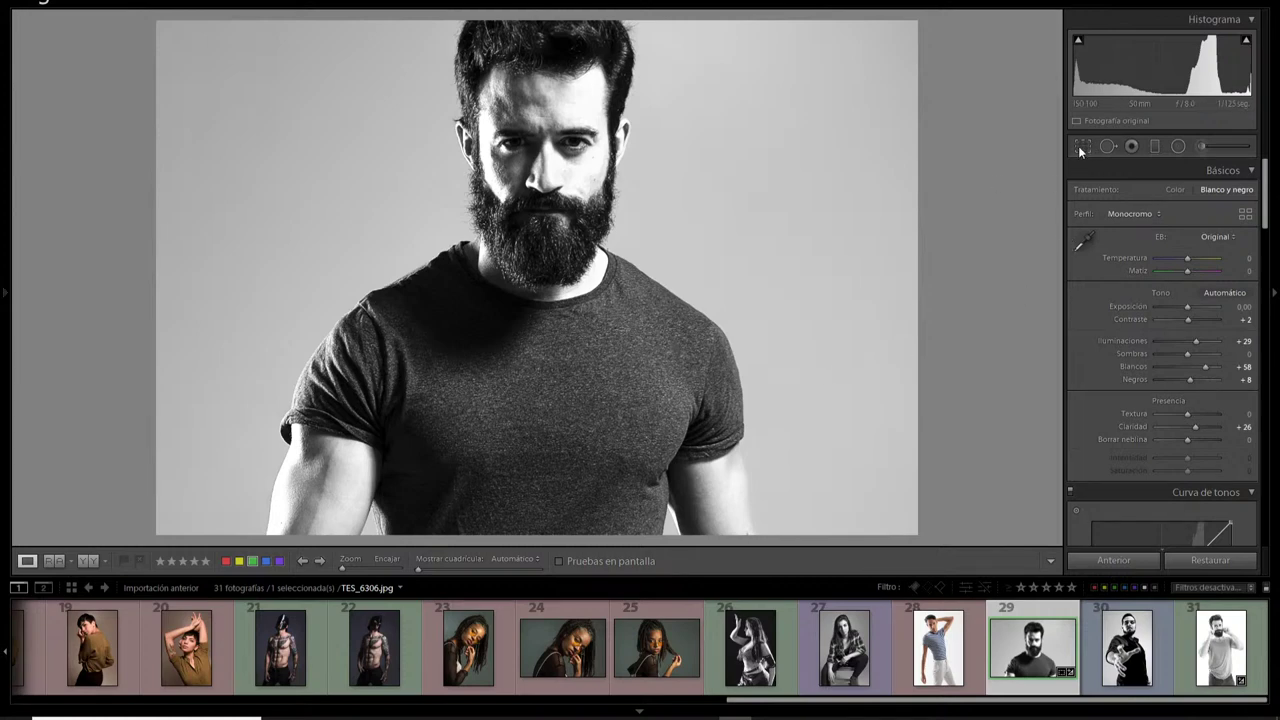
Open the portrait _DSC4948-Editar copia.jpg of the seated woman with her chin resting on her hand
left_click(1081, 147)
scroll(1000, 639, "up", 5)
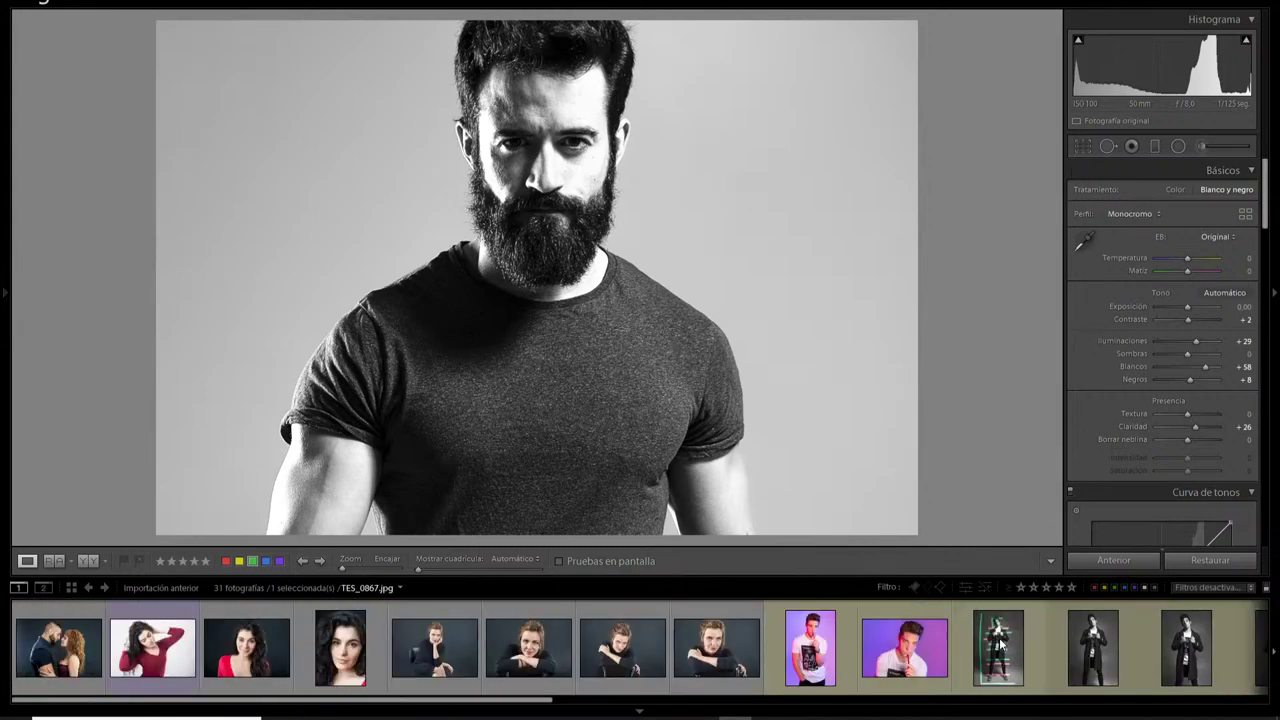
scroll(994, 634, "up", 10)
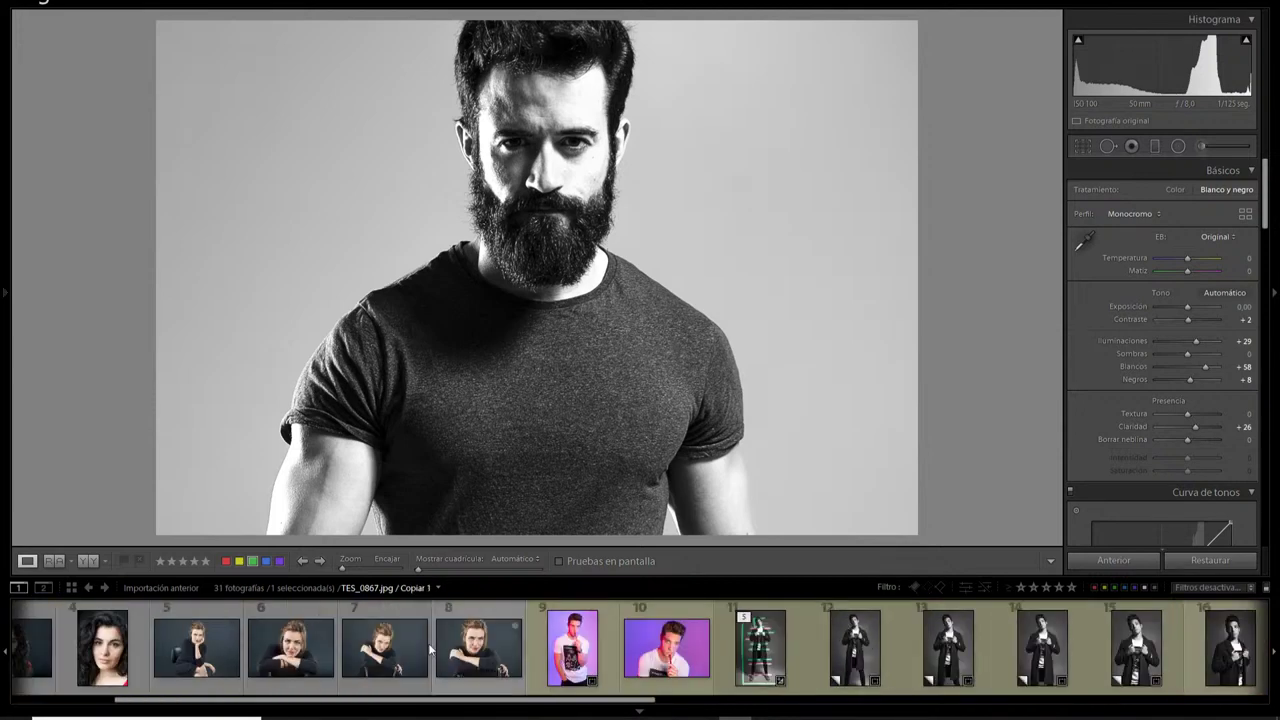
left_click(175, 662)
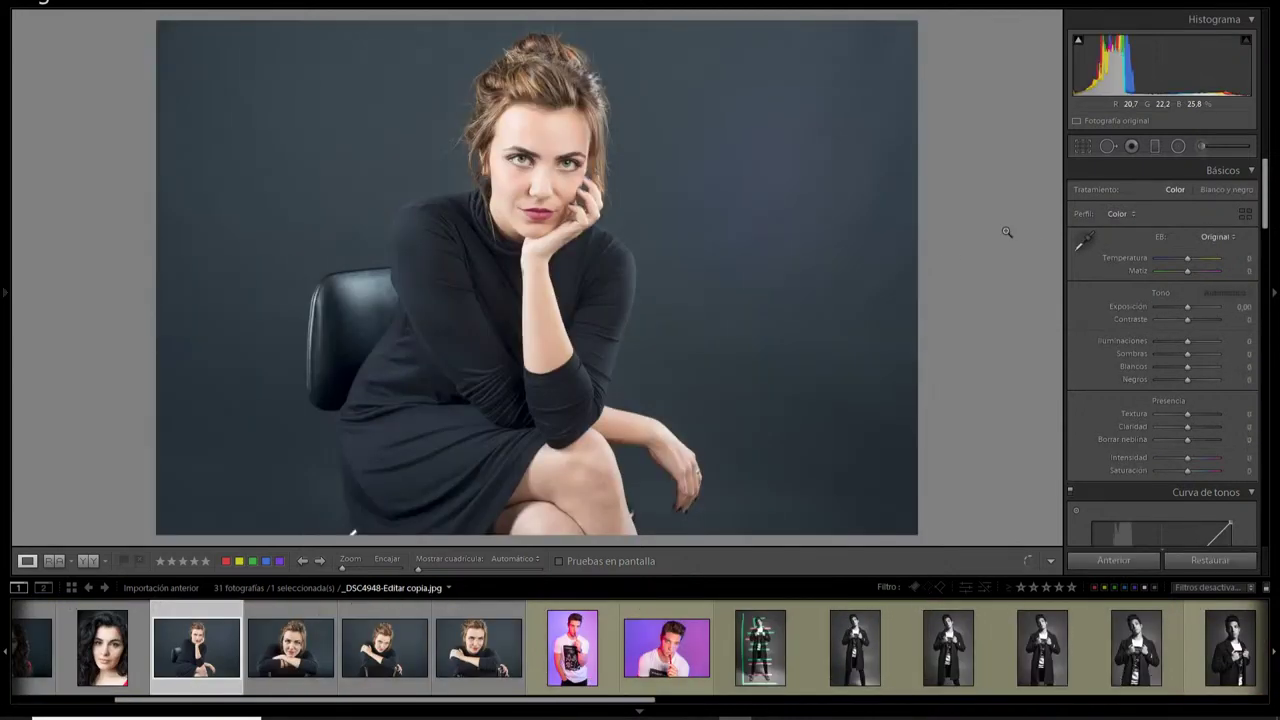
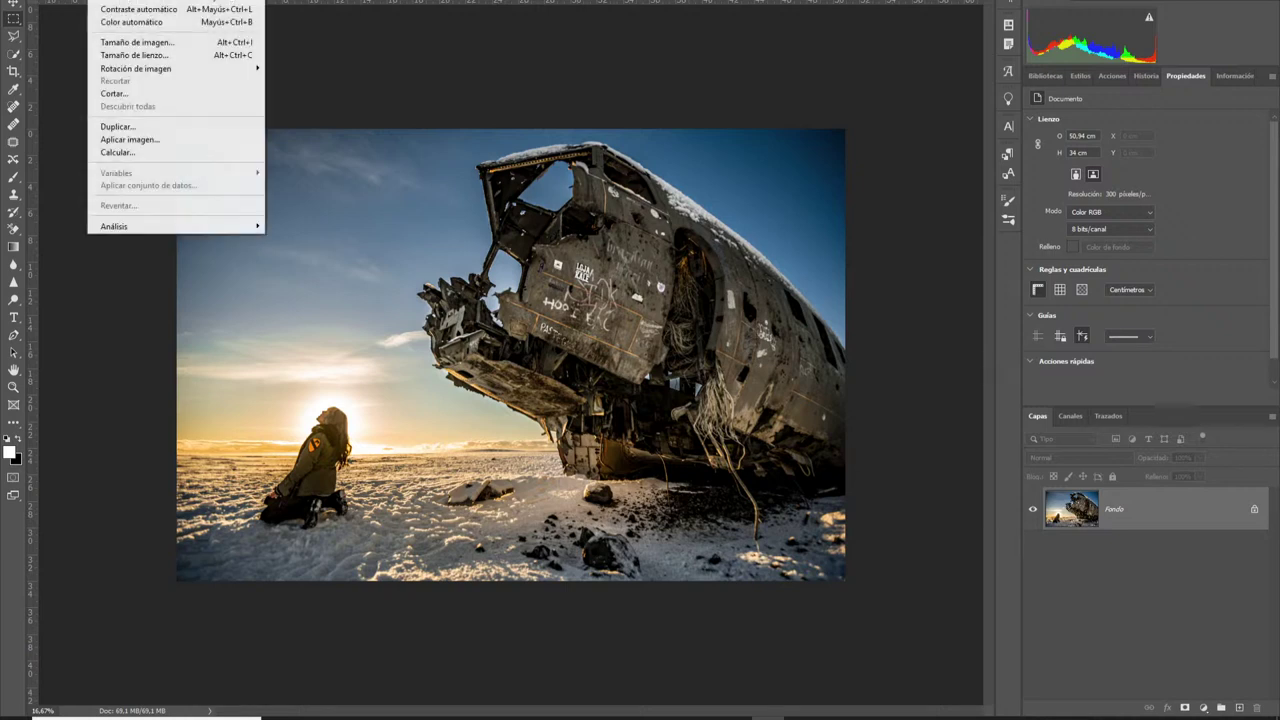
Enlarge the canvas of the aircraft wreck photo to 69 cm wide and 42 cm high with the background extension colour
left_click(148, 57)
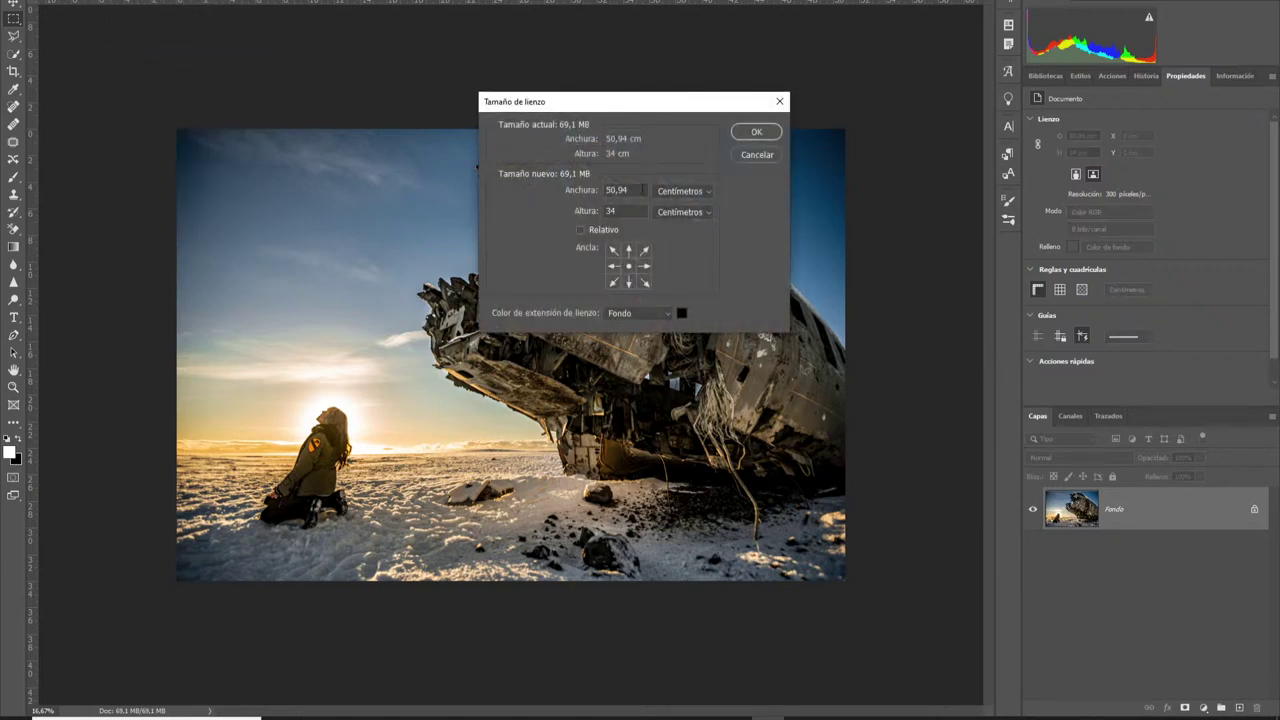
left_click(588, 193)
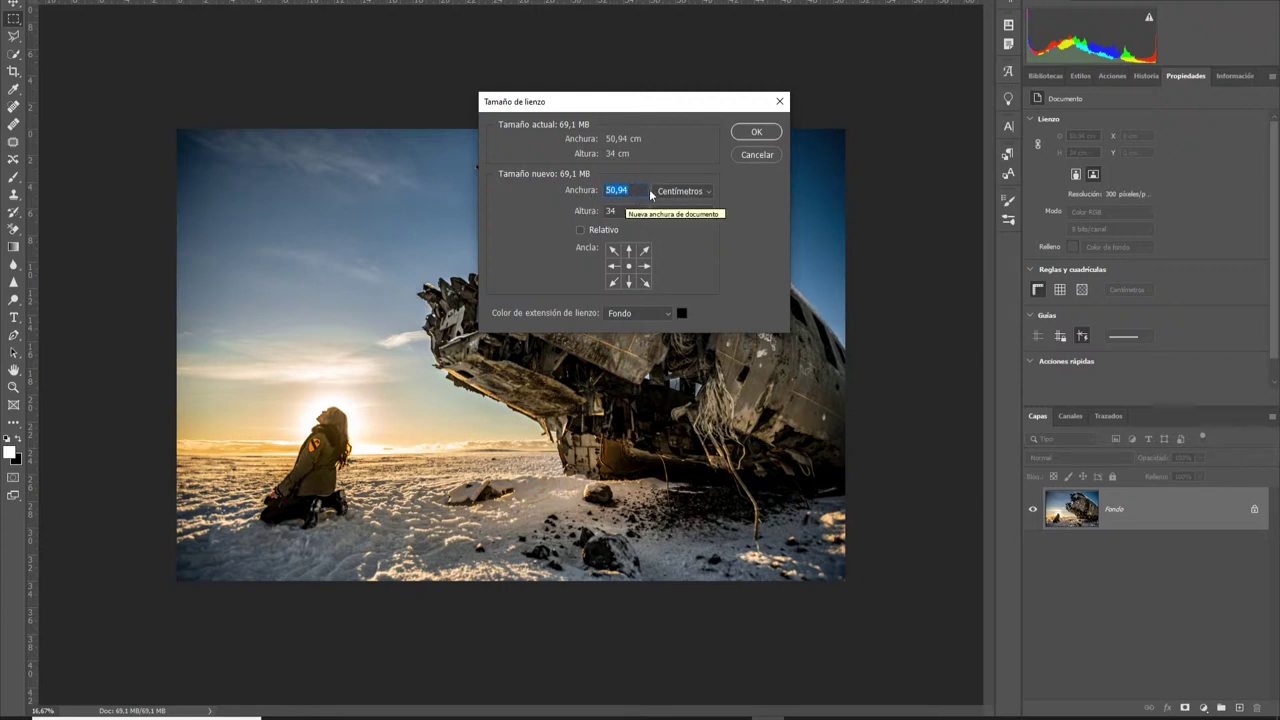
type("65")
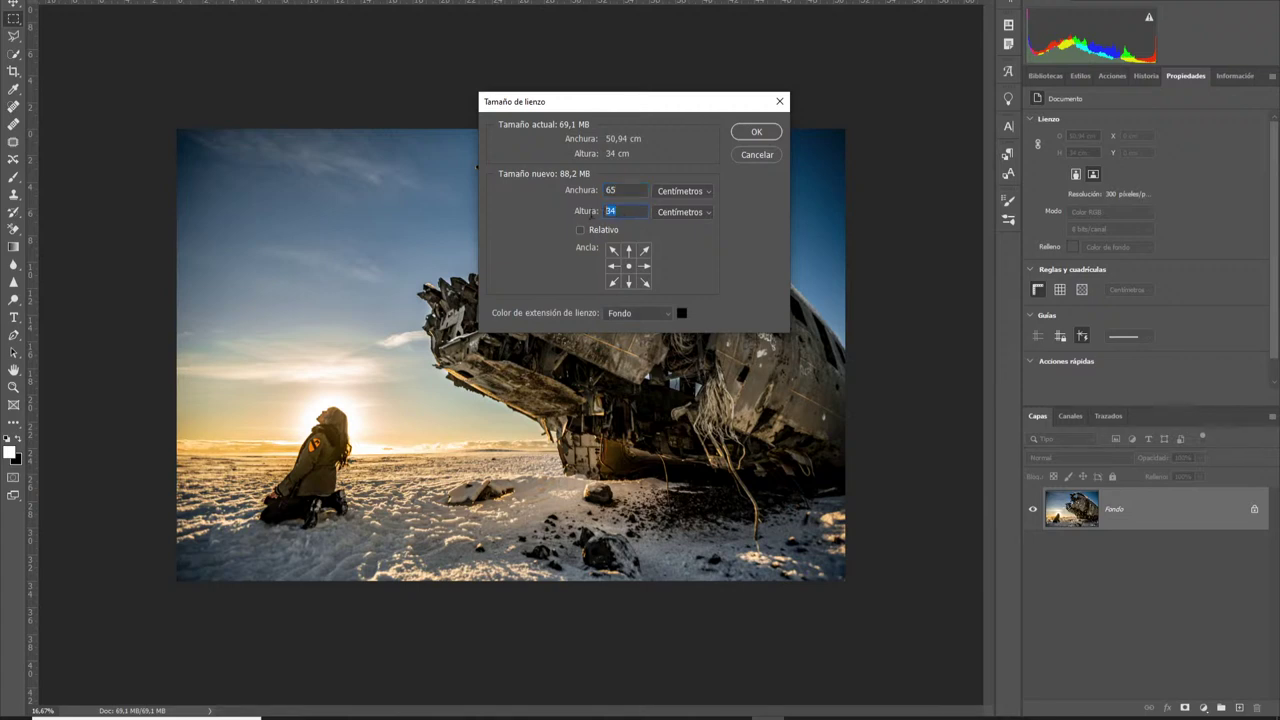
key("shift+Tab")
type("69")
type("42")
left_click(756, 134)
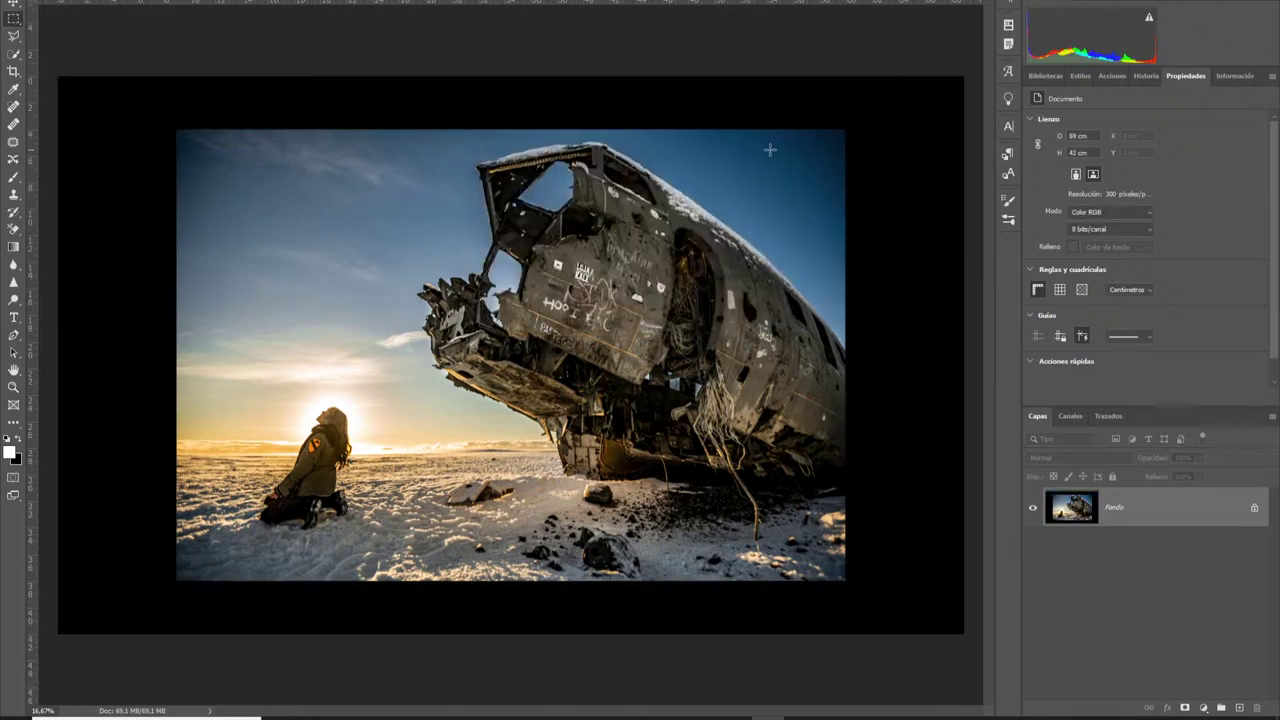
key("ctrl+minus")
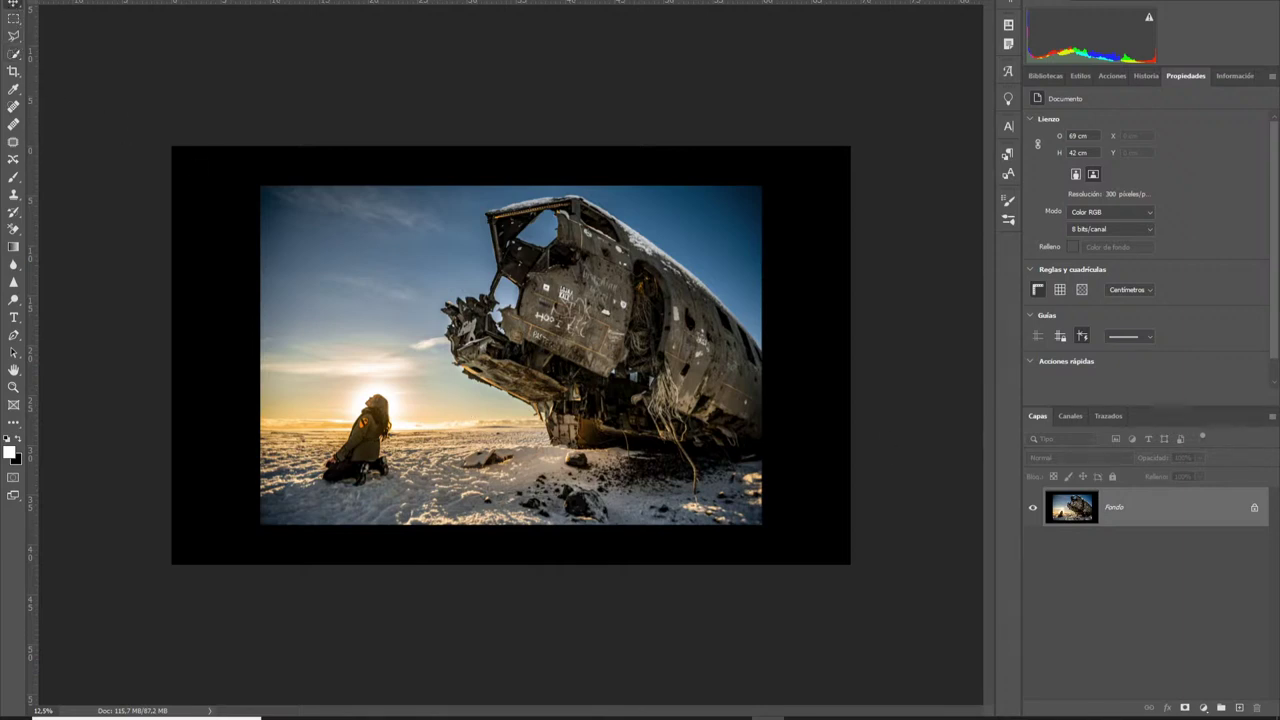
Duplicate the background layer of the enlarged aircraft photo and hide the original layer
left_click(60, 0)
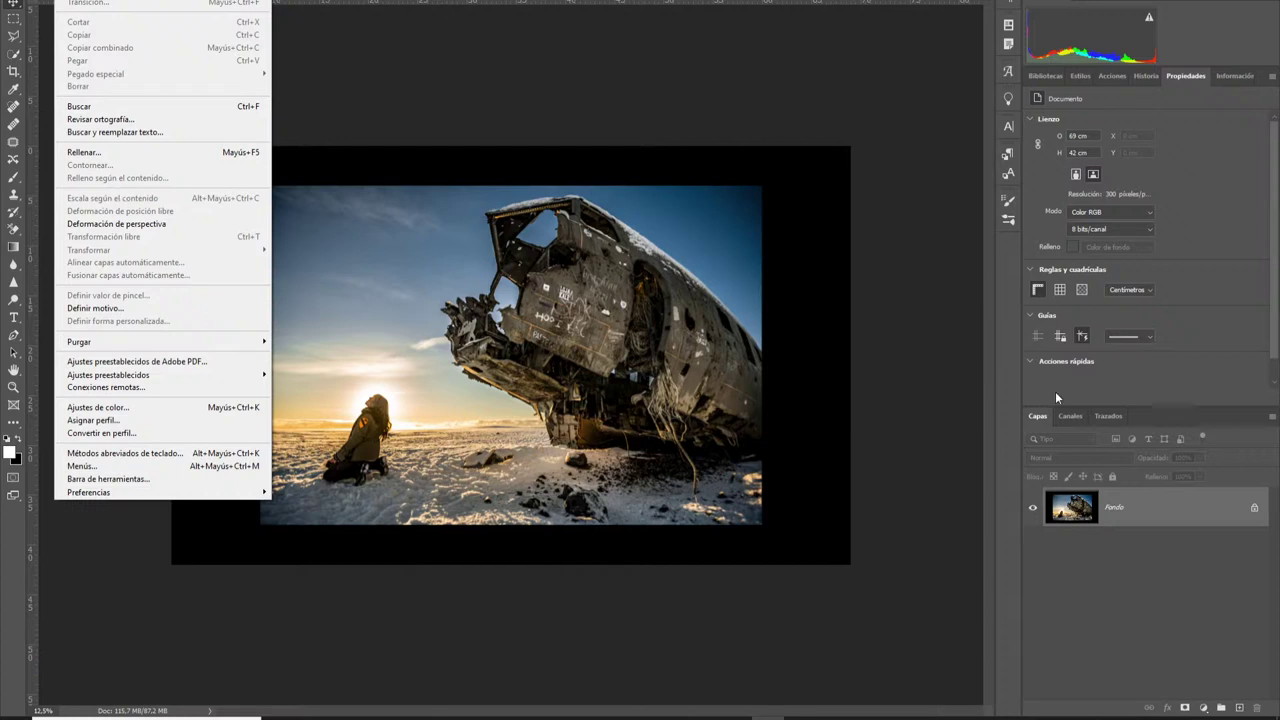
left_click(1160, 527)
key("ctrl+j")
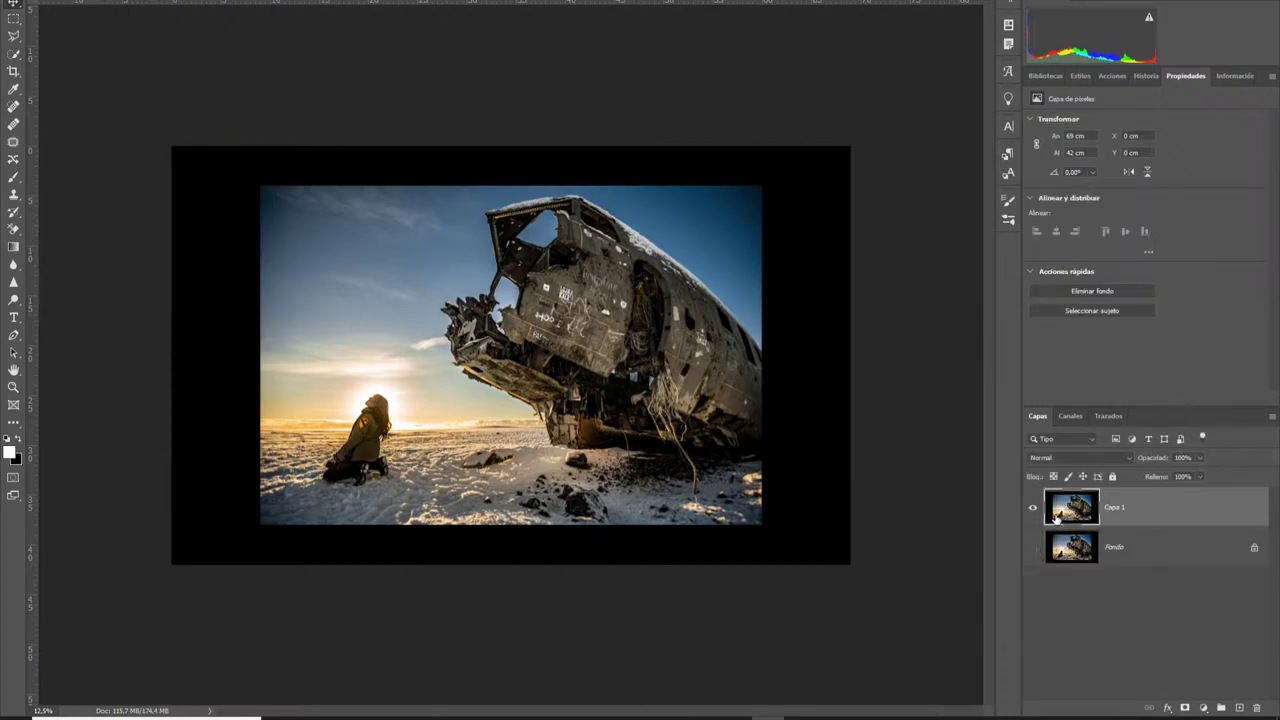
left_click(60, 0)
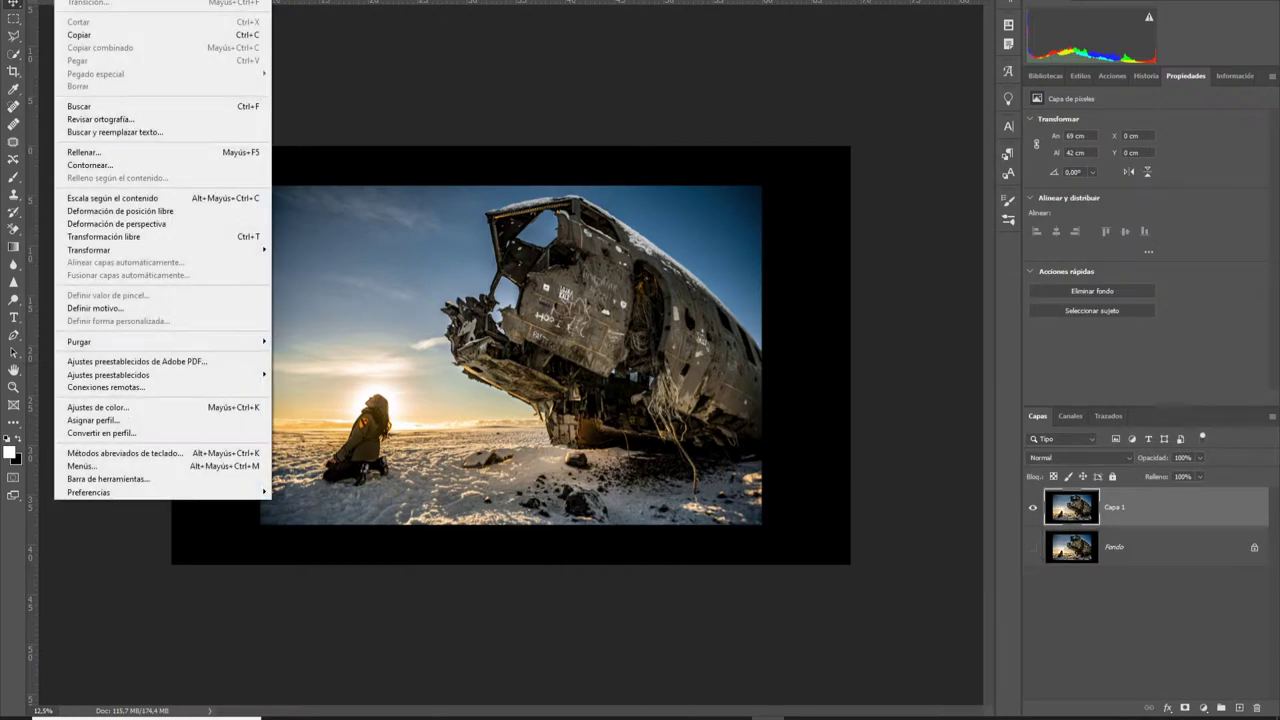
left_click(119, 198)
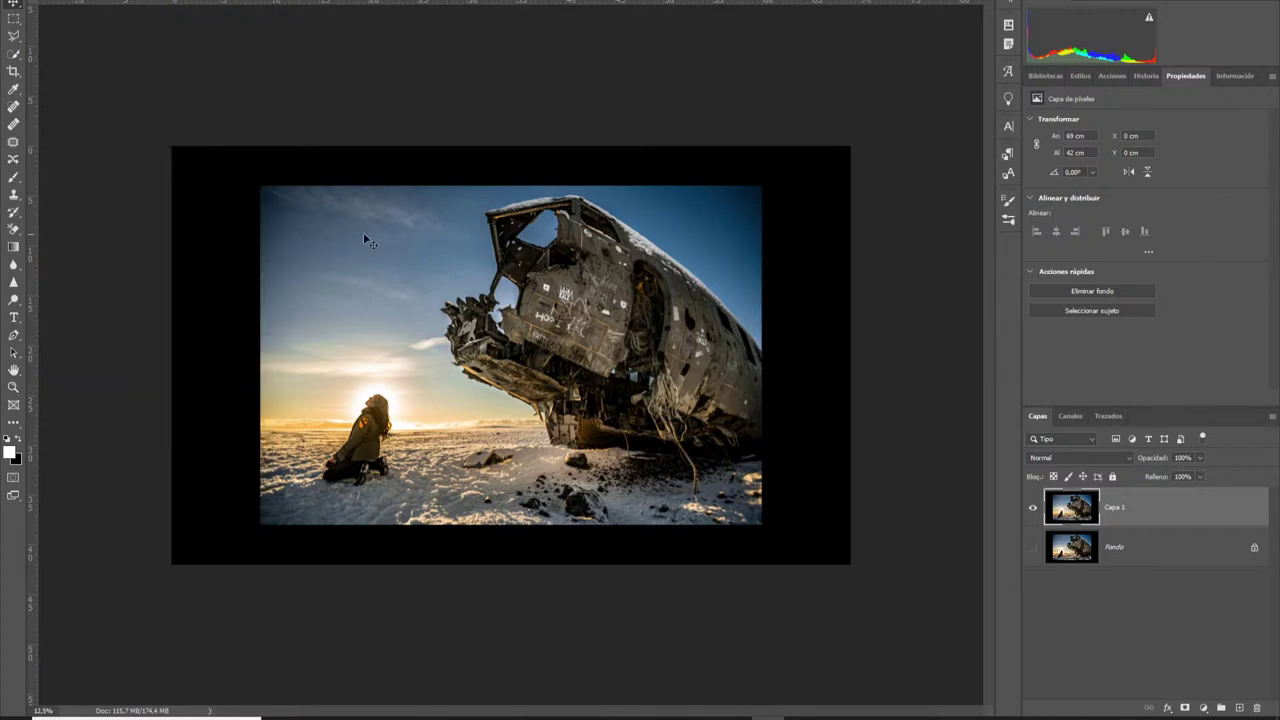
left_click(13, 18)
left_click_drag(260, 184, 466, 534)
left_click(270, 127)
Try content-aware scaling on the duplicate layer by moving its left and right edges, and cancel the transformation
left_click(90, 3)
left_click(119, 198)
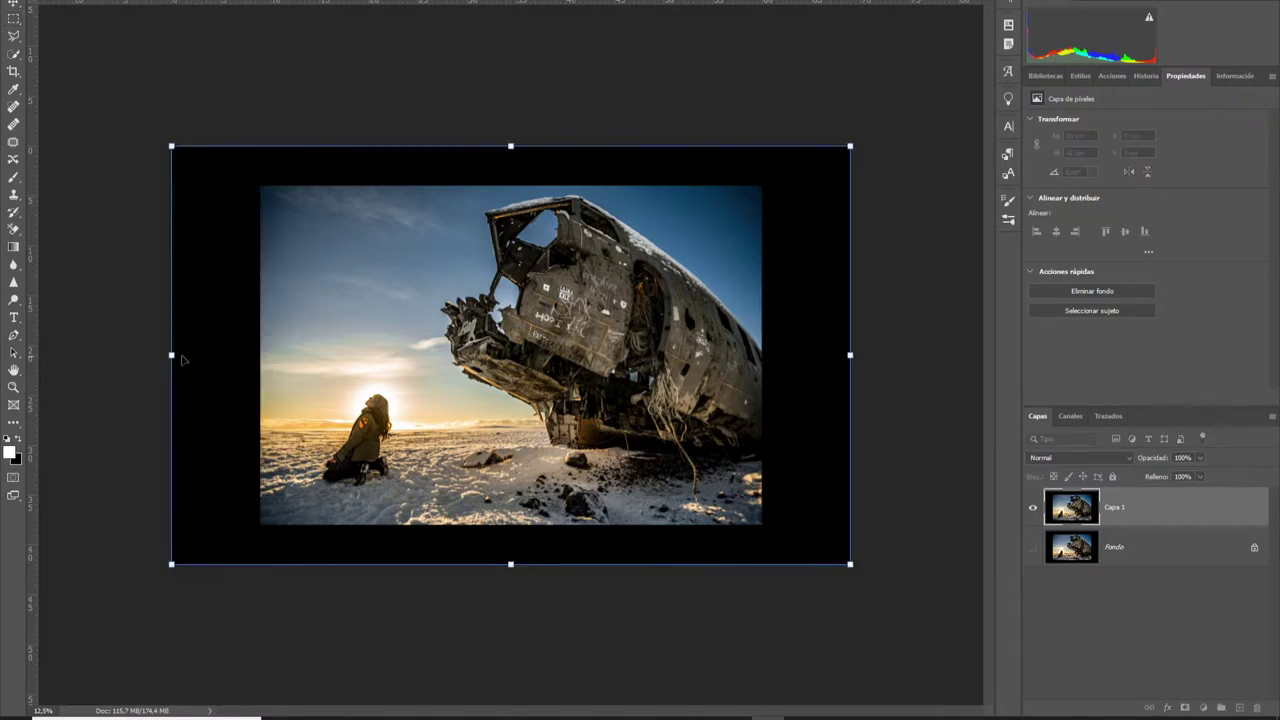
left_click_drag(172, 354, 251, 352)
key("ctrl+minus")
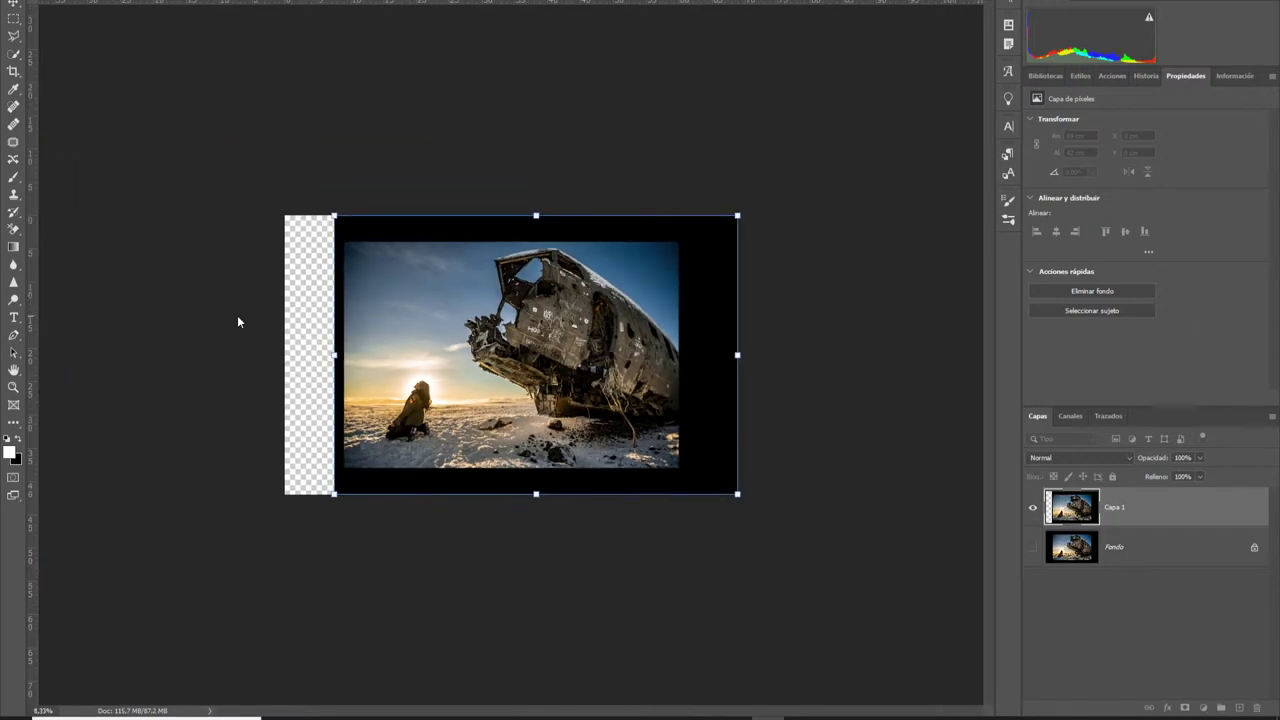
left_click_drag(334, 354, 62, 354)
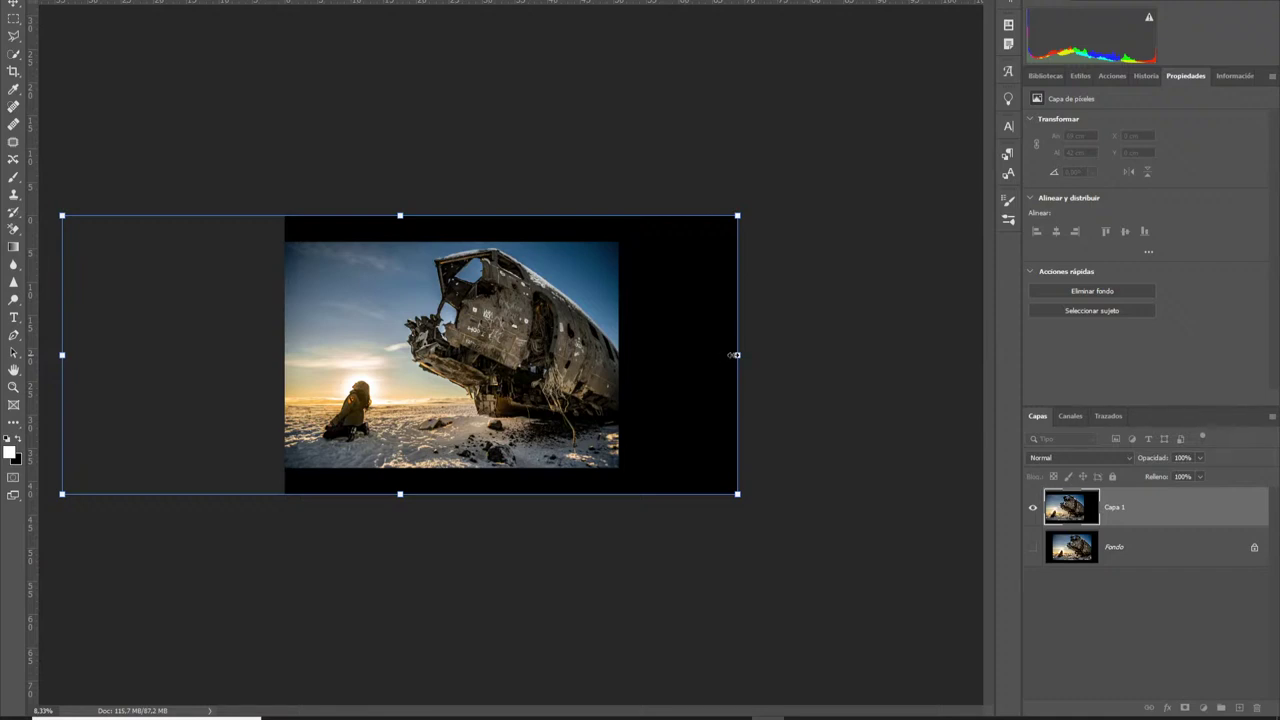
left_click_drag(734, 354, 829, 354)
key("ctrl+z")
key("ctrl+z")
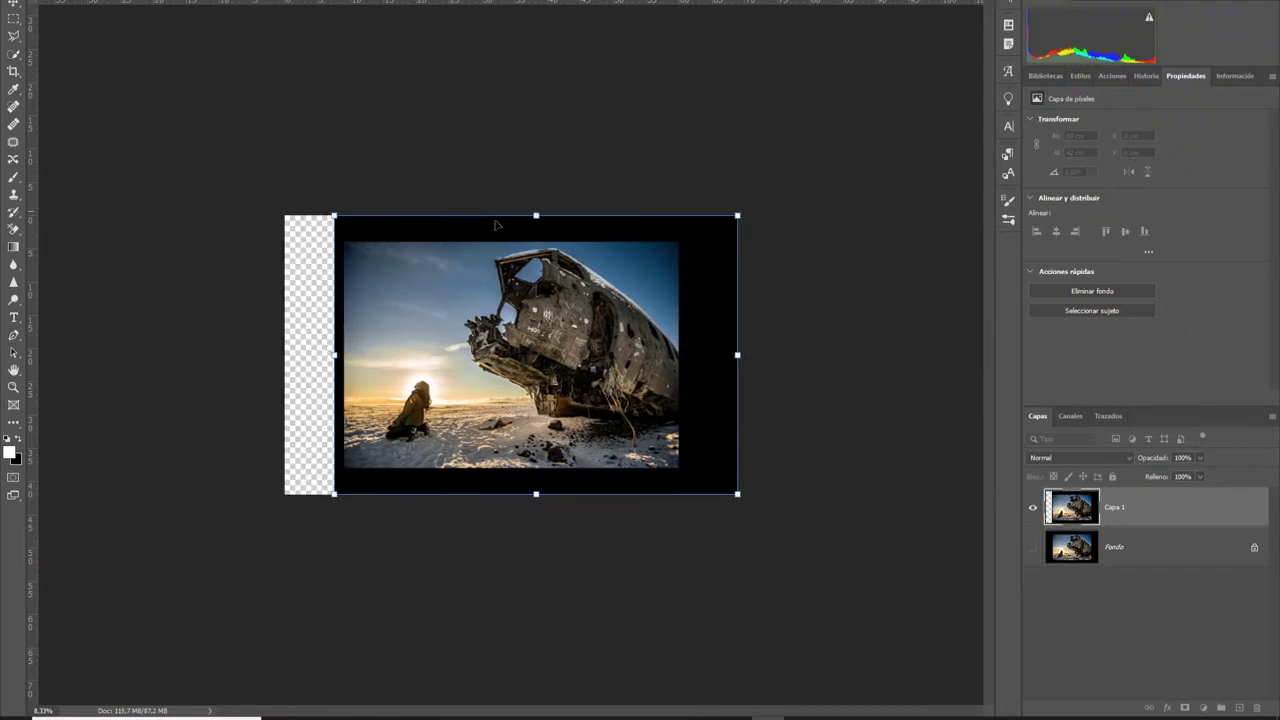
key("Escape")
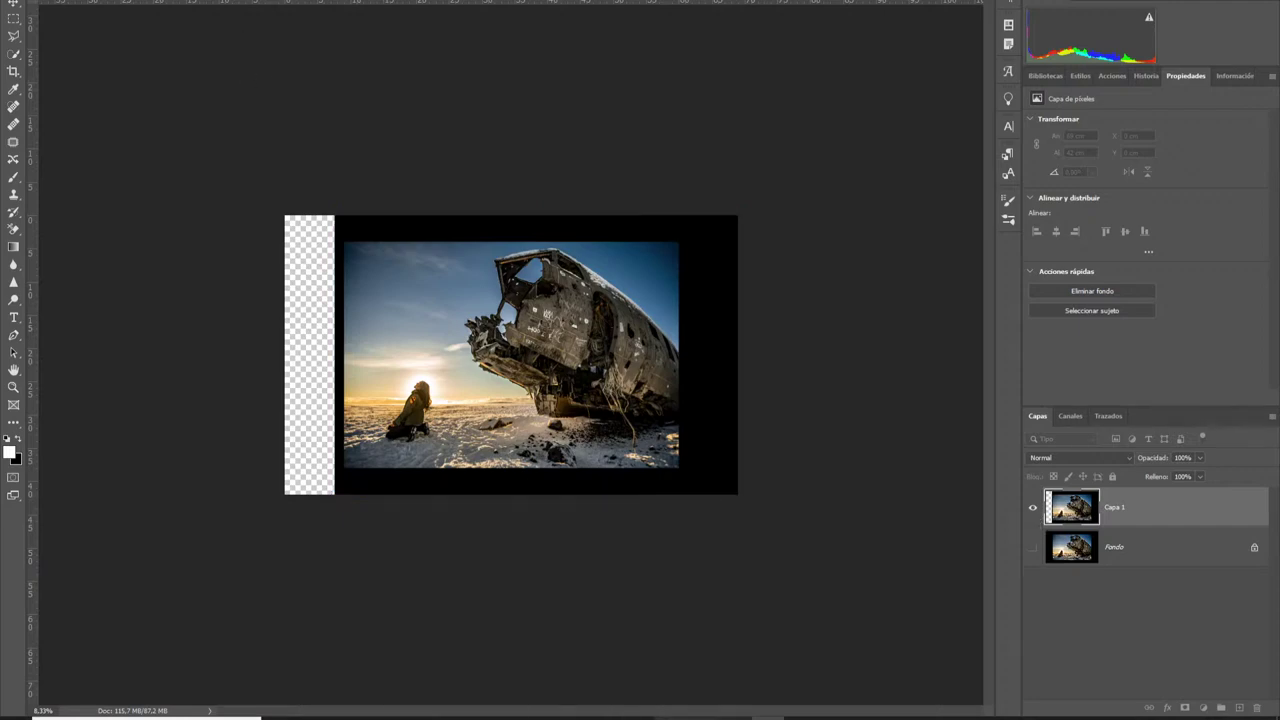
Try placing TES_1882.jpg from the avión folder into the enlarged document, and cancel the placement
left_click(552, 675)
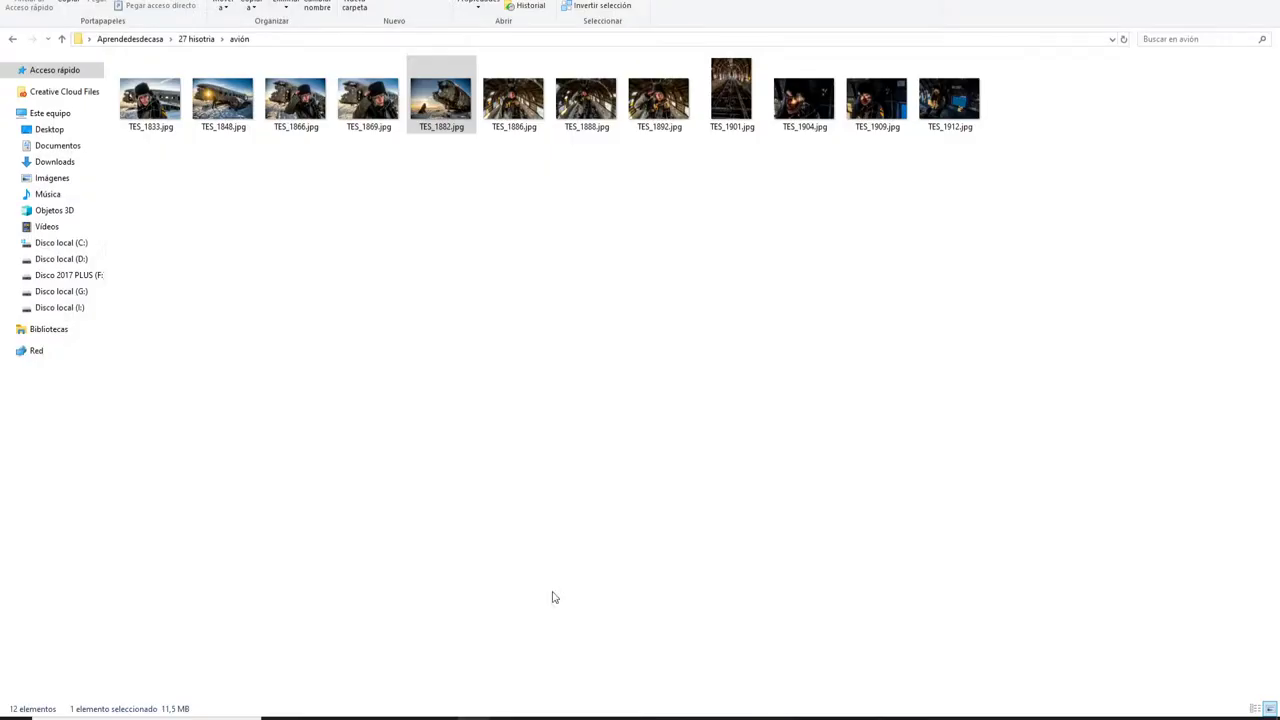
left_click_drag(440, 100, 393, 8)
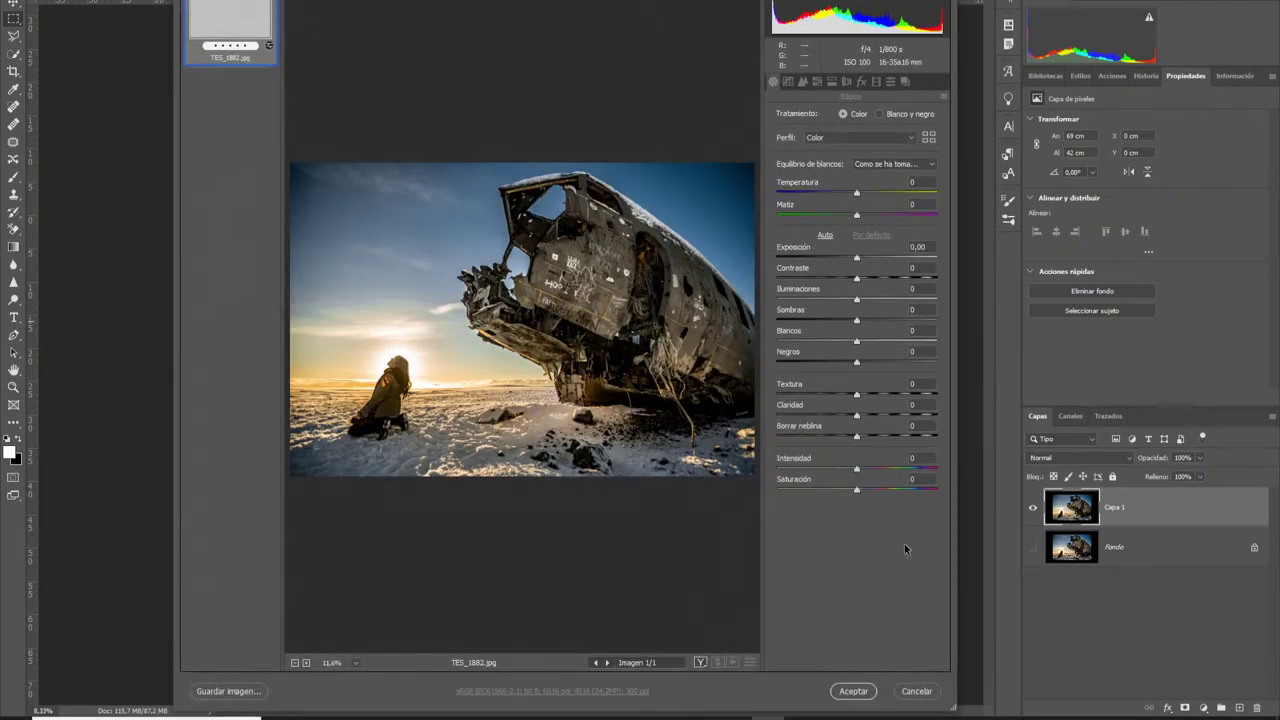
left_click(853, 692)
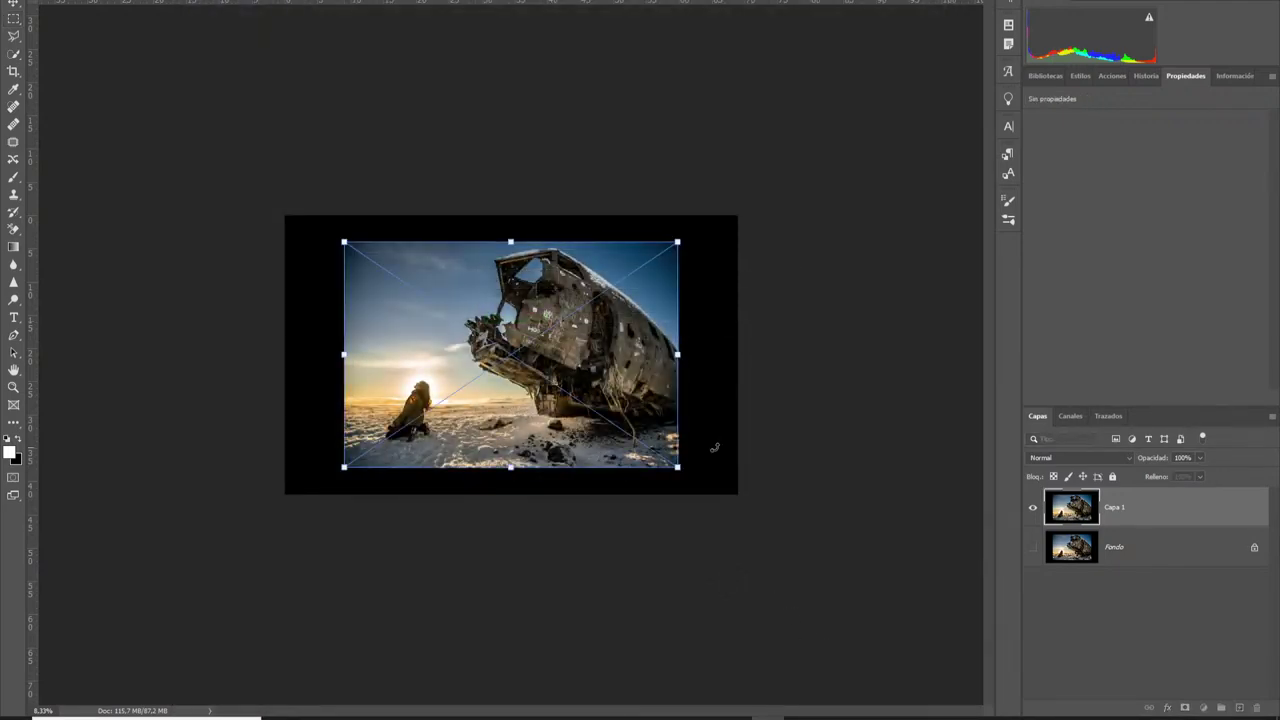
key("Escape")
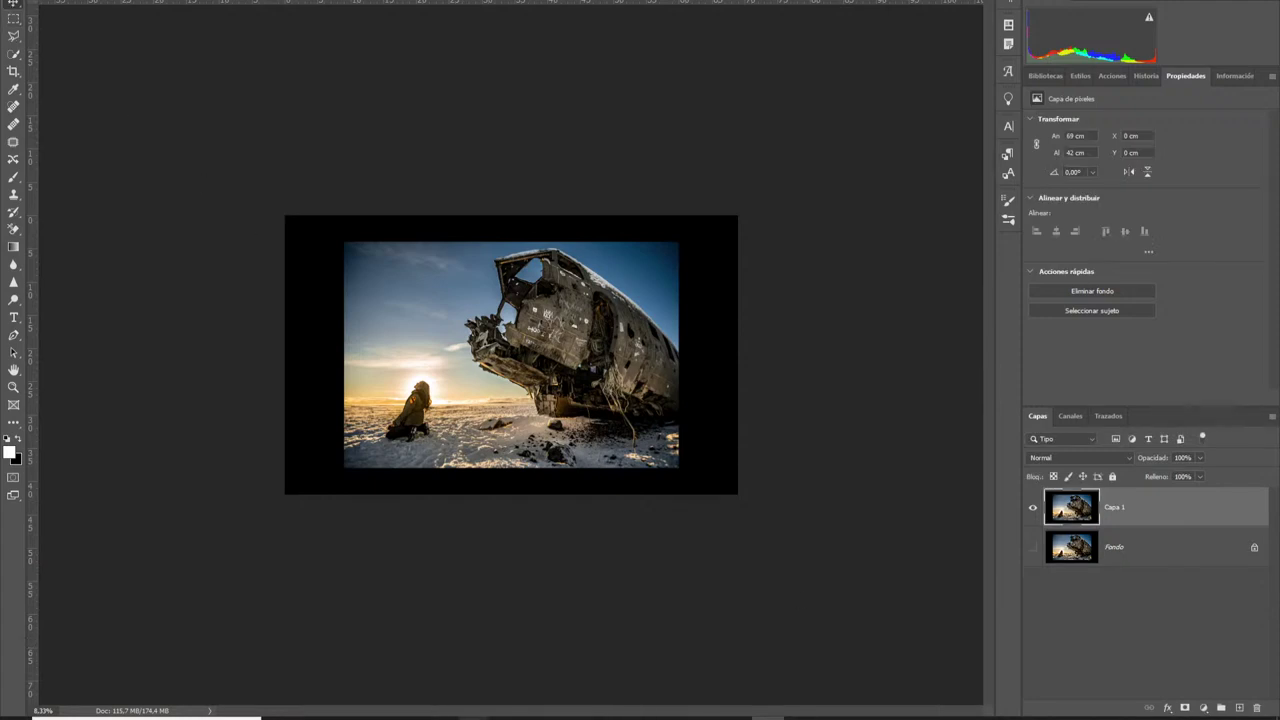
Open TES_1882.jpg from the avión folder as a separate document with unchanged Camera Raw settings
left_click(546, 657)
left_click_drag(440, 97, 755, 715)
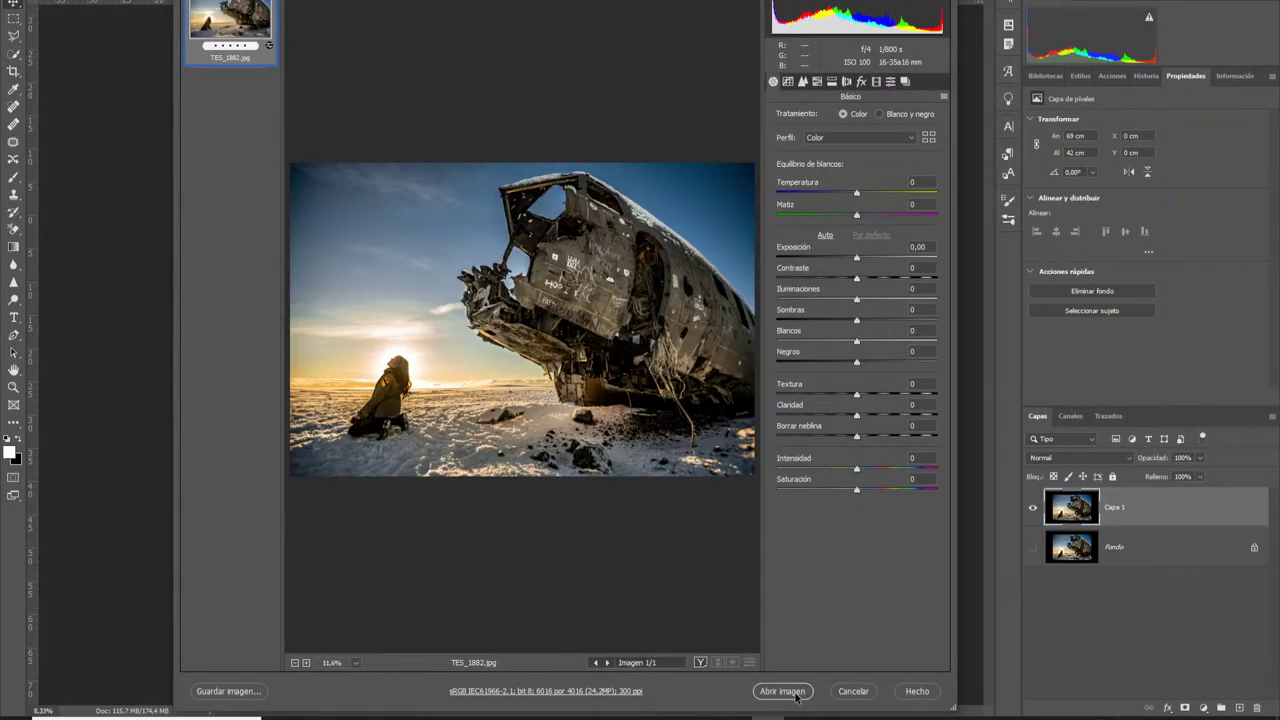
left_click(800, 683)
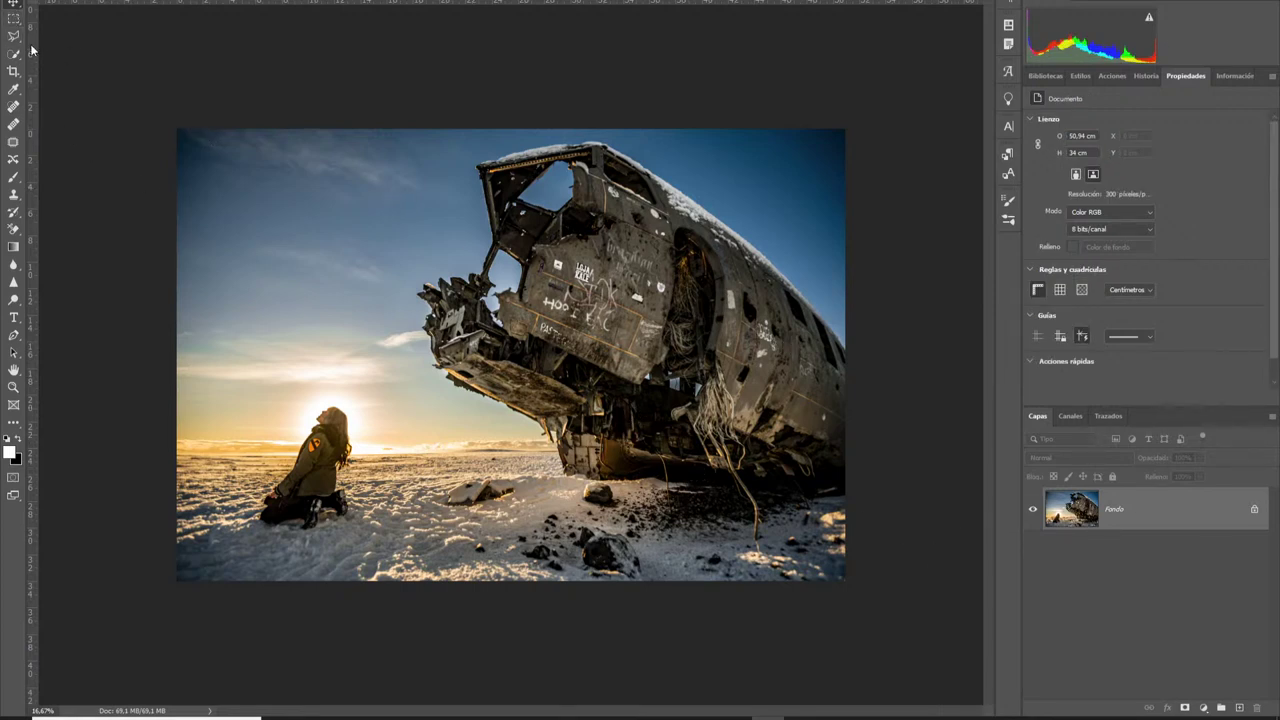
Place vertical guides at the photo's left edge and across the fuselage and a horizontal guide below the kneeling woman, and duplicate the background layer
left_click_drag(33, 25, 752, 58)
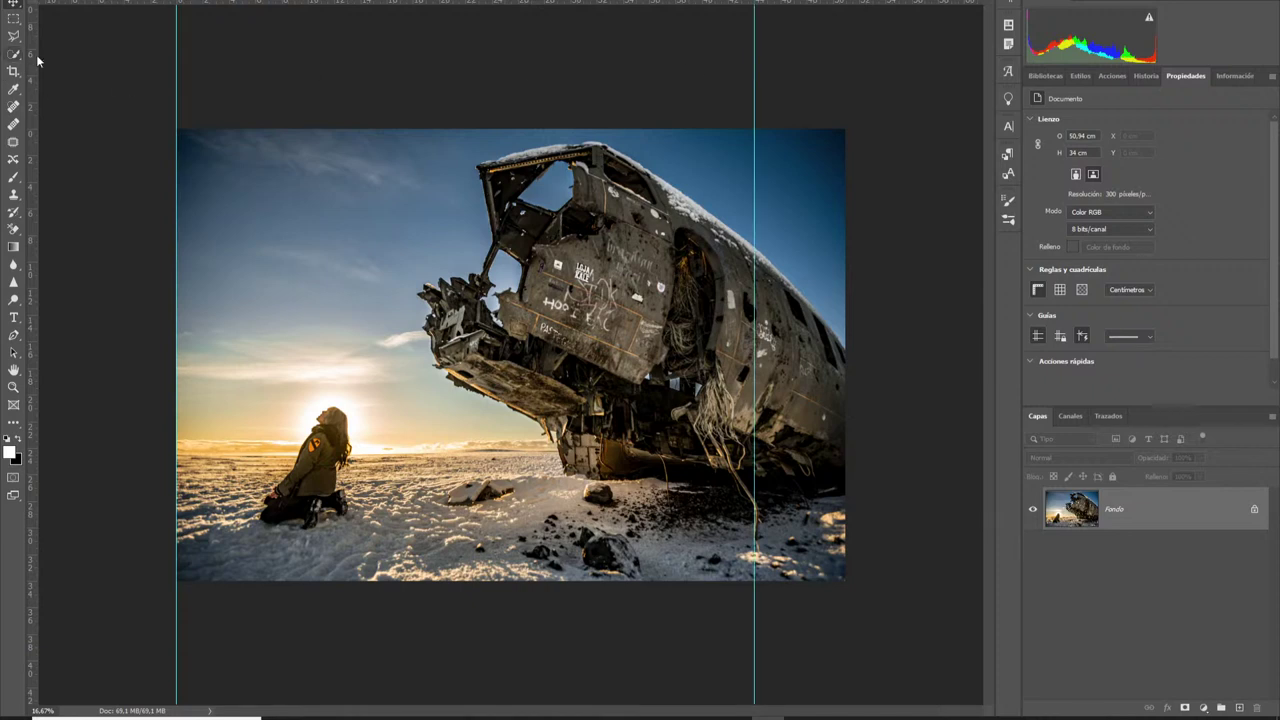
left_click_drag(703, 8, 678, 526)
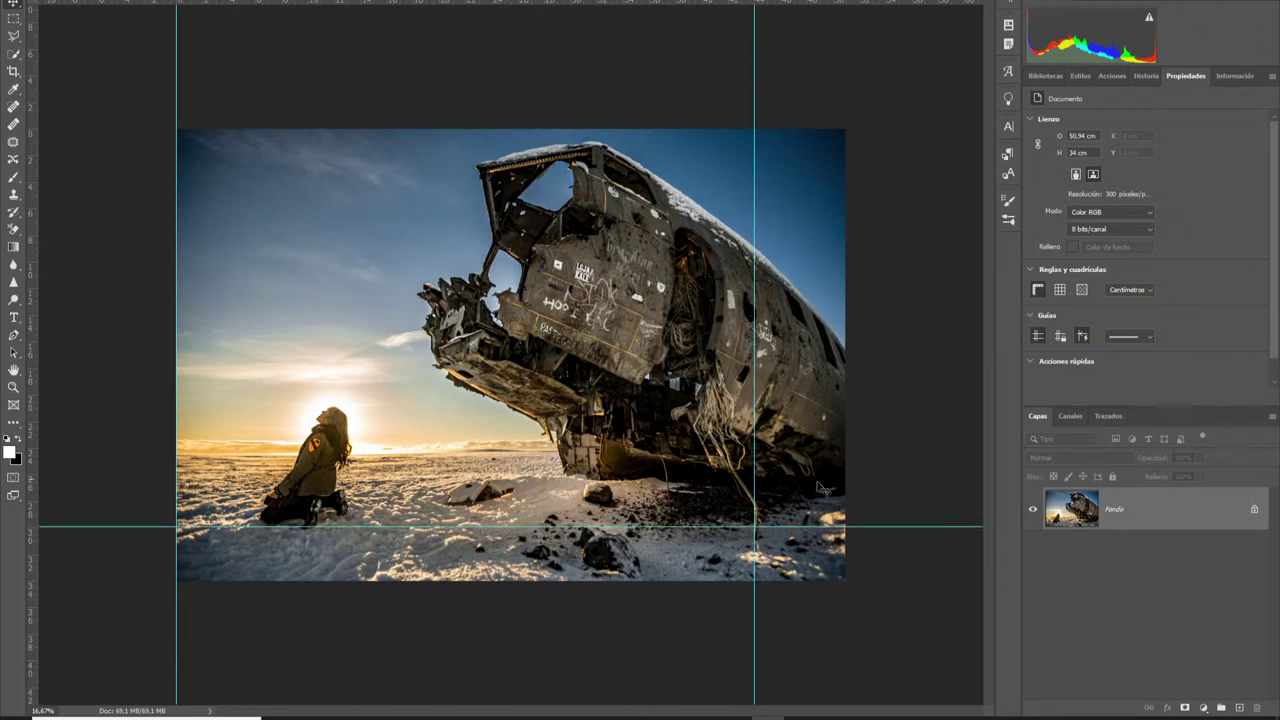
key("alt+e")
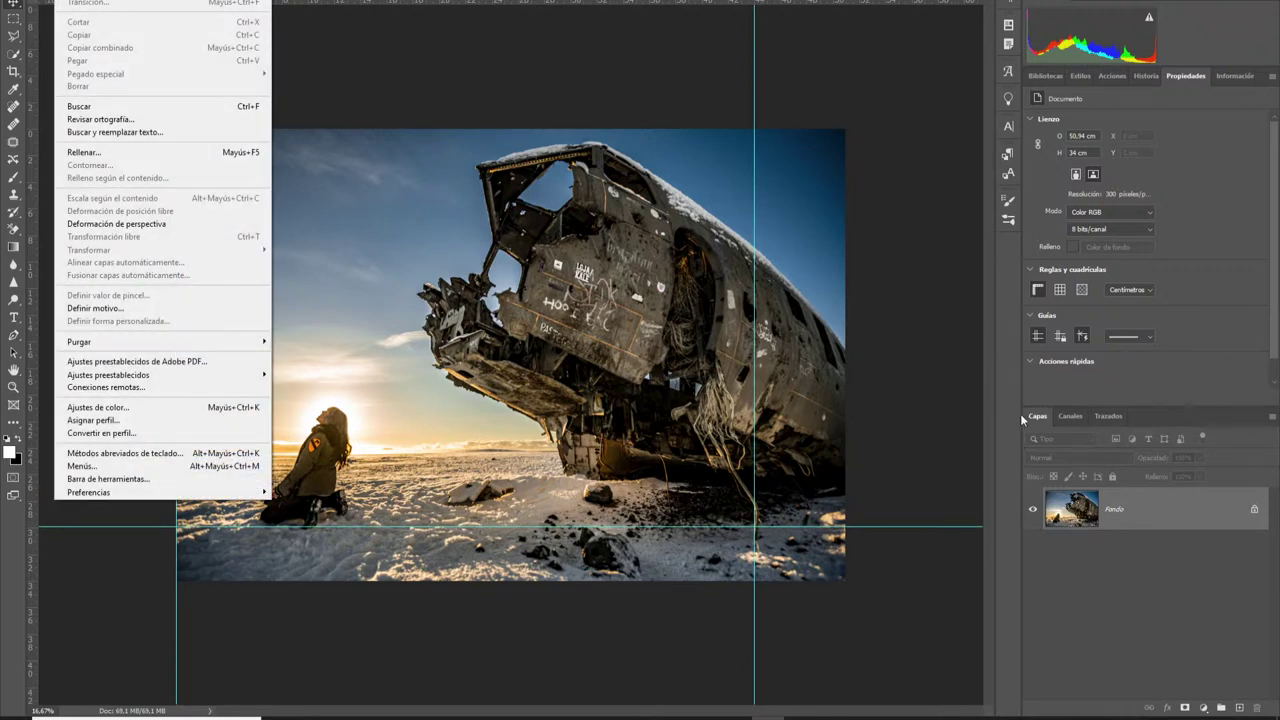
left_click(1128, 494)
key("ctrl+j")
key("alt+e")
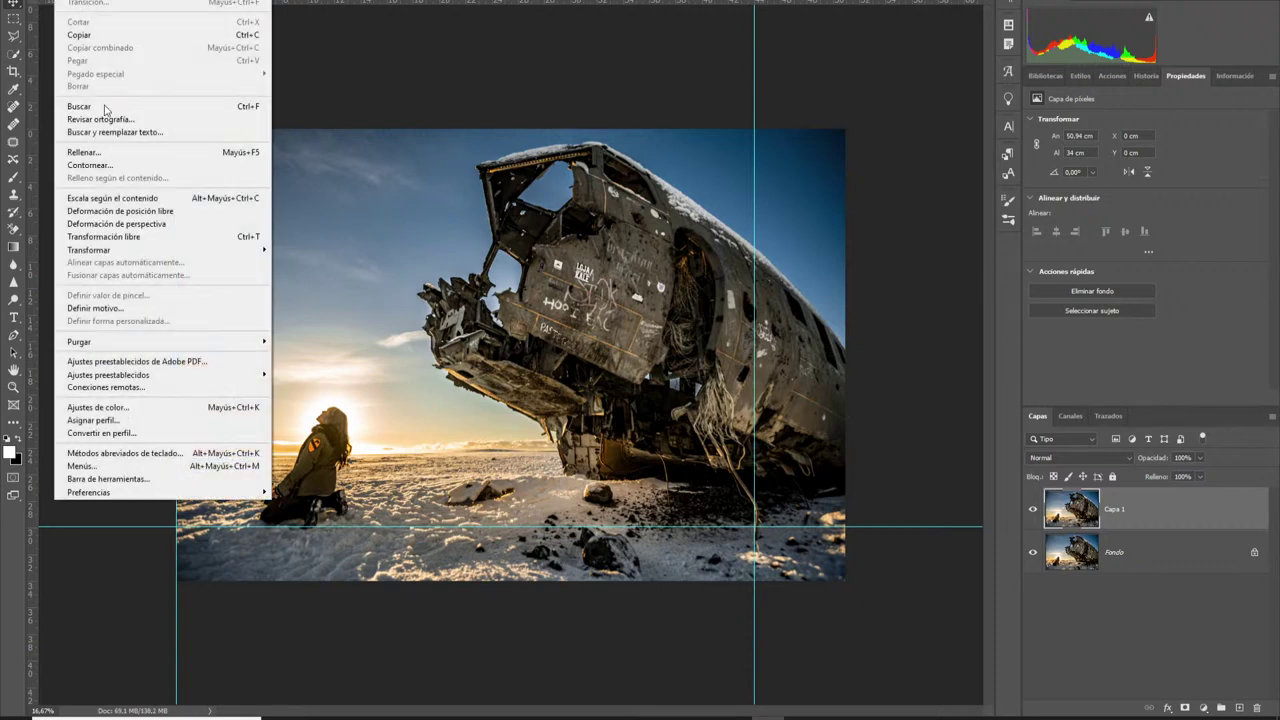
left_click(115, 199)
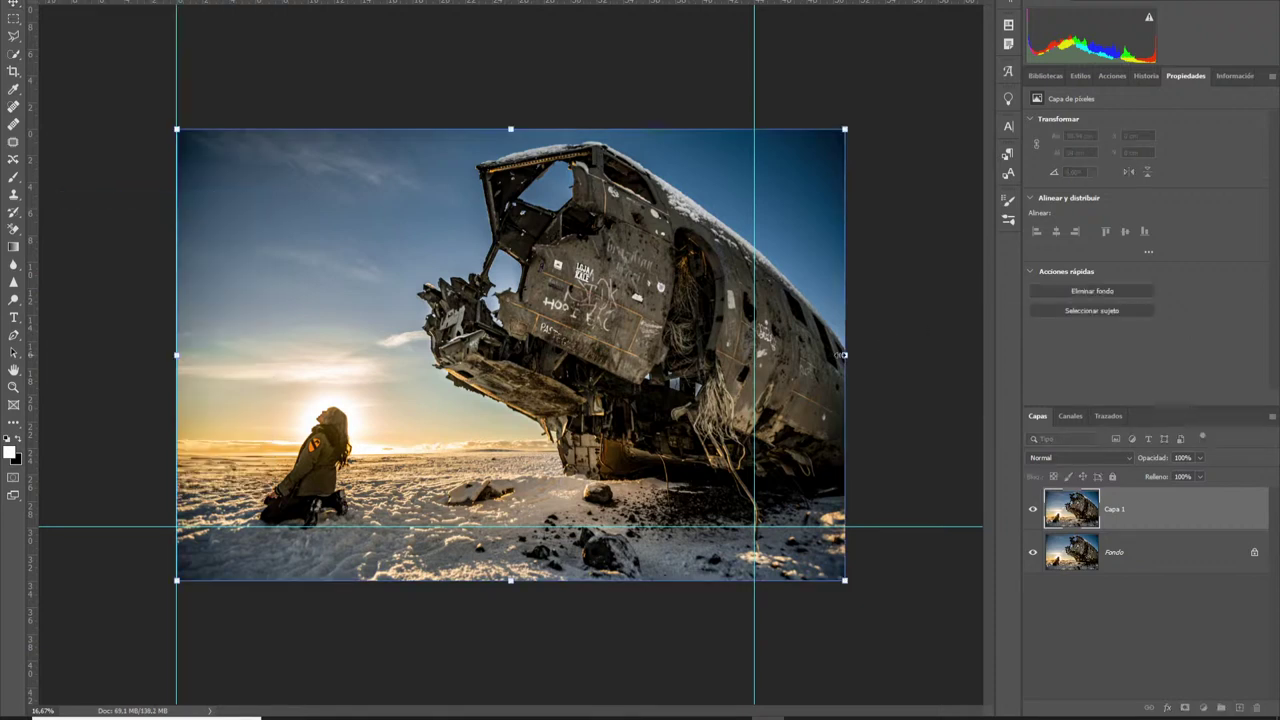
mouse_move(845, 355)
left_mouse_down()
mouse_move(586, 356)
mouse_move(845, 355)
left_mouse_up()
Select the aircraft side of the duplicate layer with a rectangular marquee and narrow it with content-aware scaling to about 34.6 cm wide
left_click(13, 18)
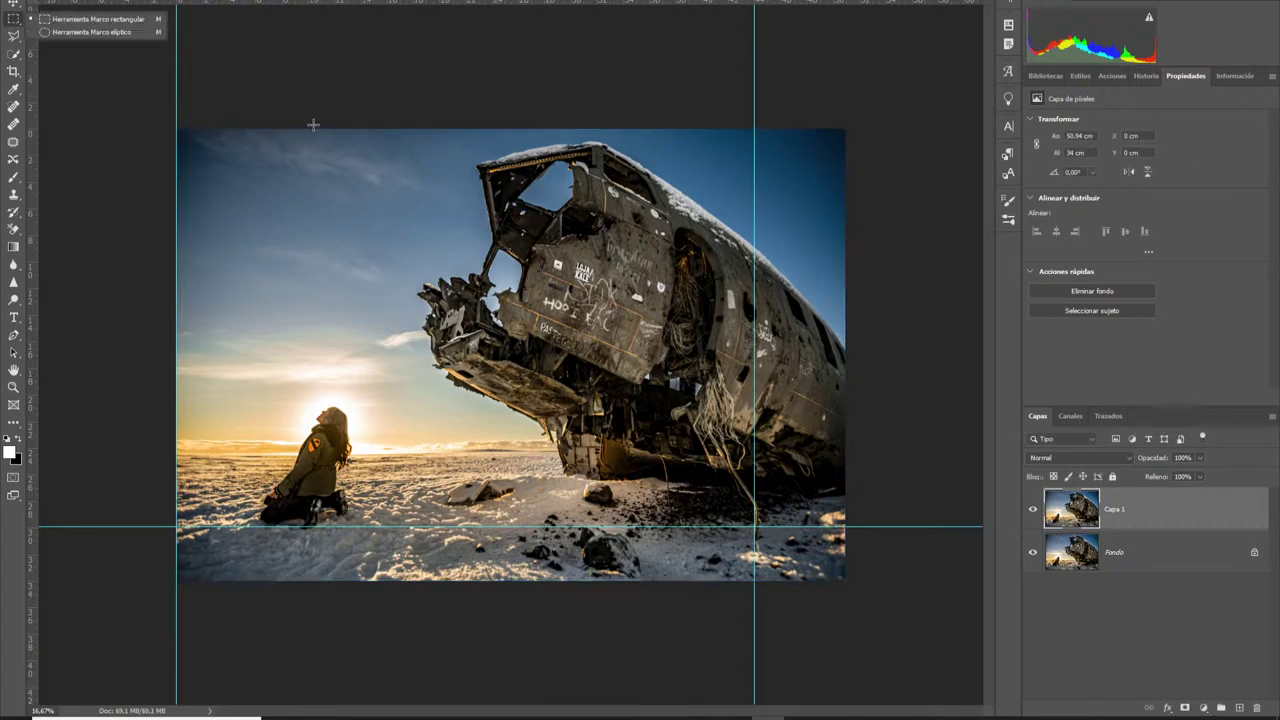
left_click_drag(355, 129, 845, 580)
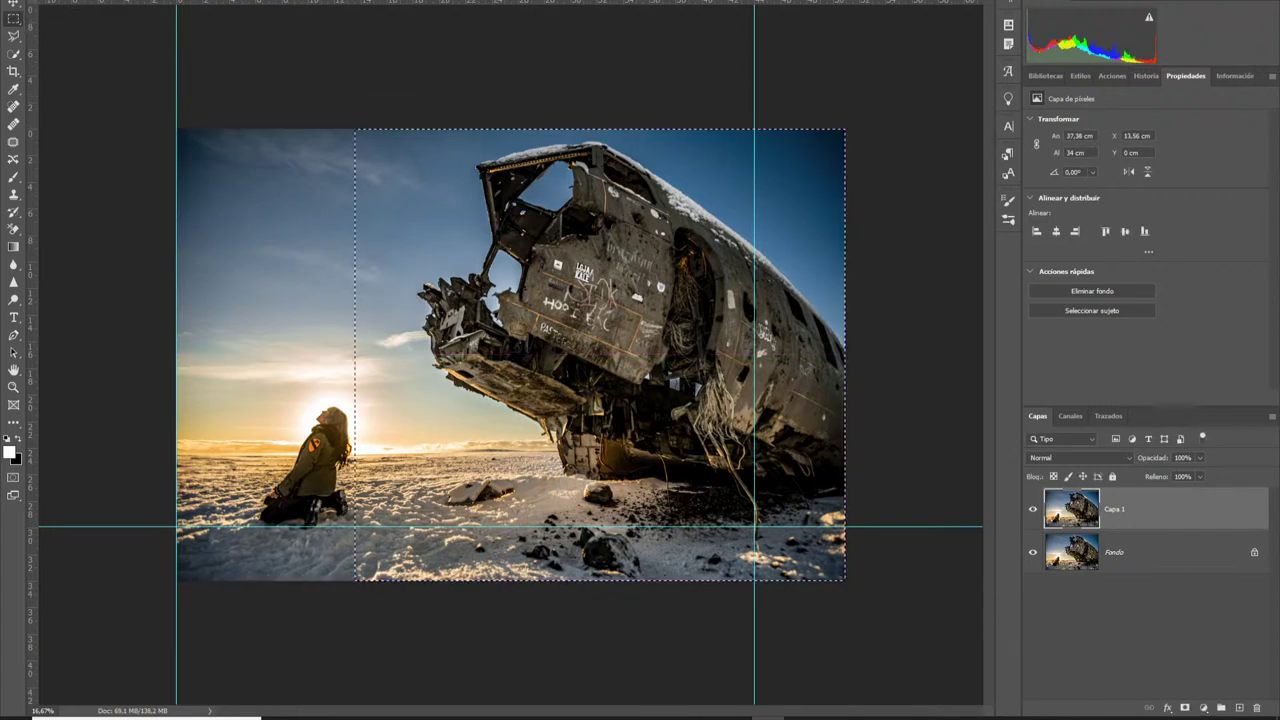
left_click(70, 2)
left_click(111, 199)
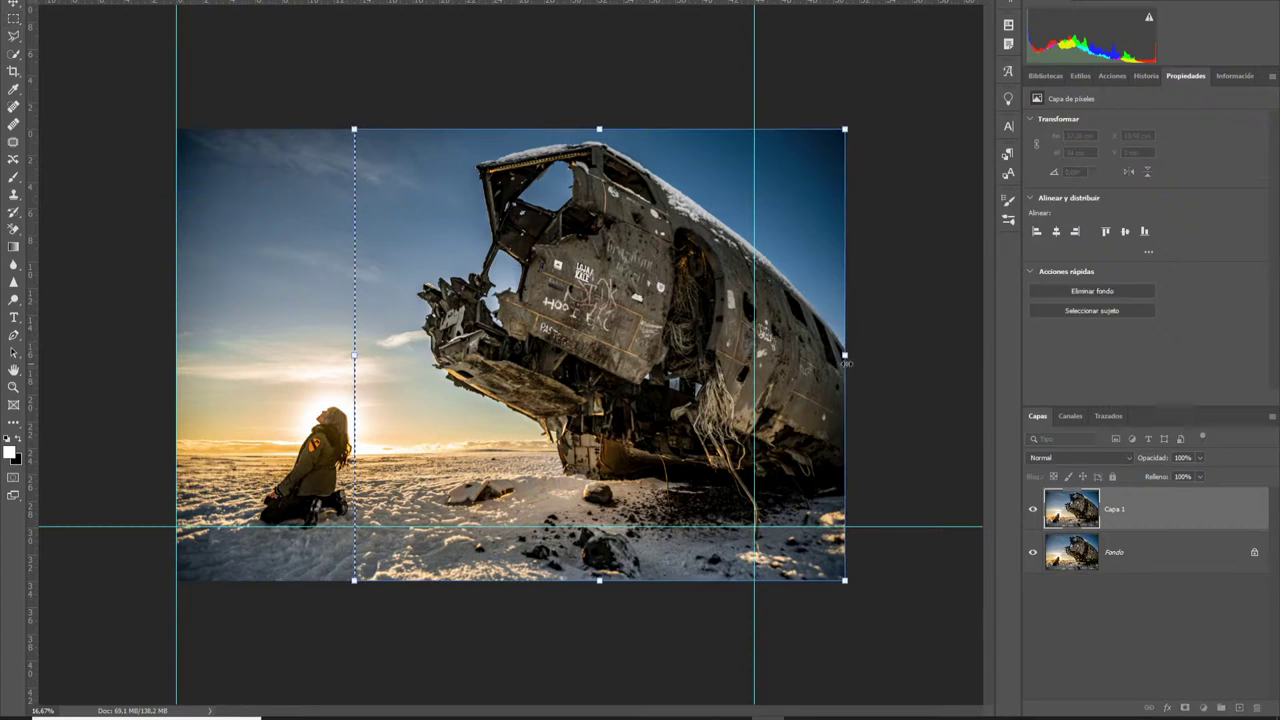
left_click_drag(845, 355, 807, 355)
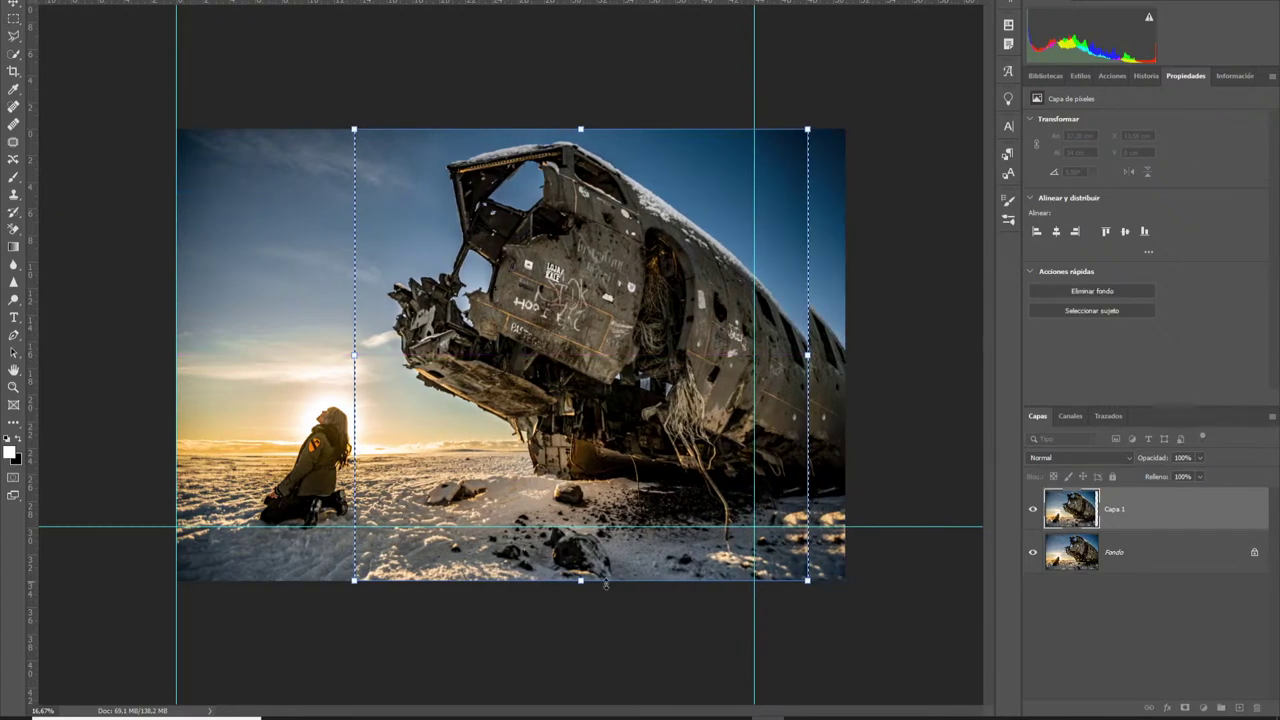
key("Return")
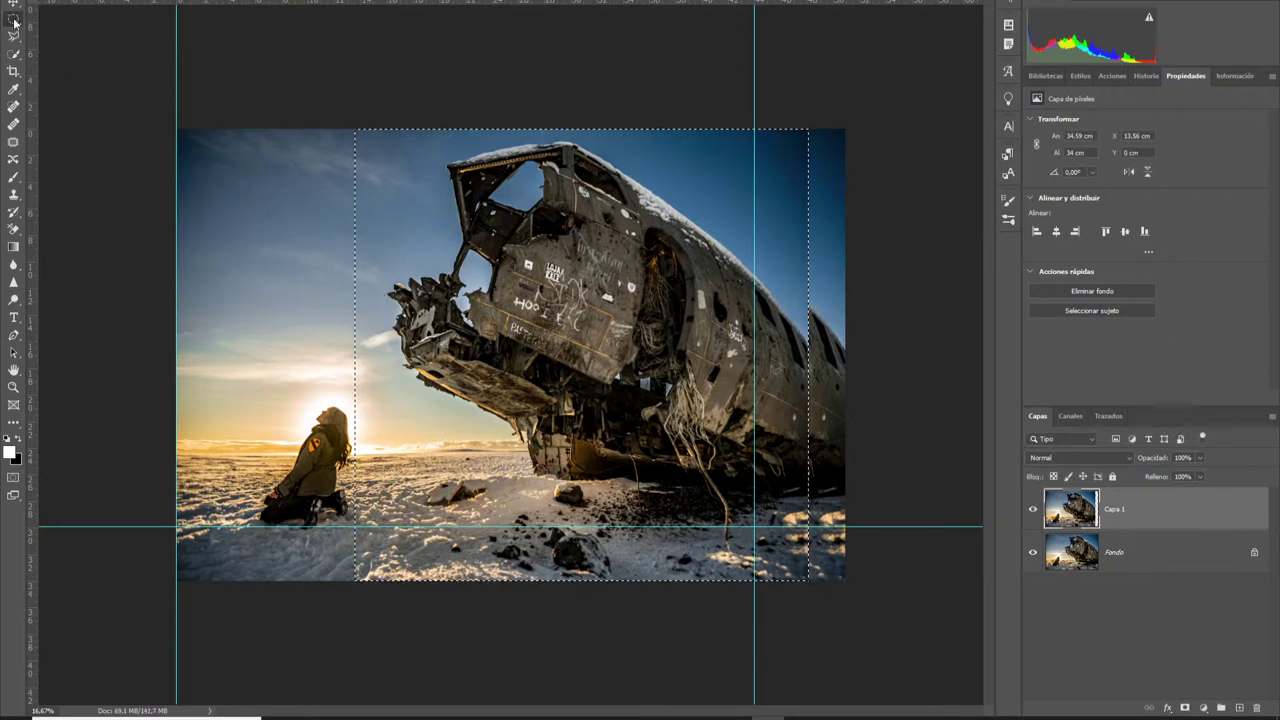
Select the layer from its left edge to the seam and content-aware scale it down to the horizontal guide, about 29.9 cm tall
left_click_drag(177, 128, 808, 590)
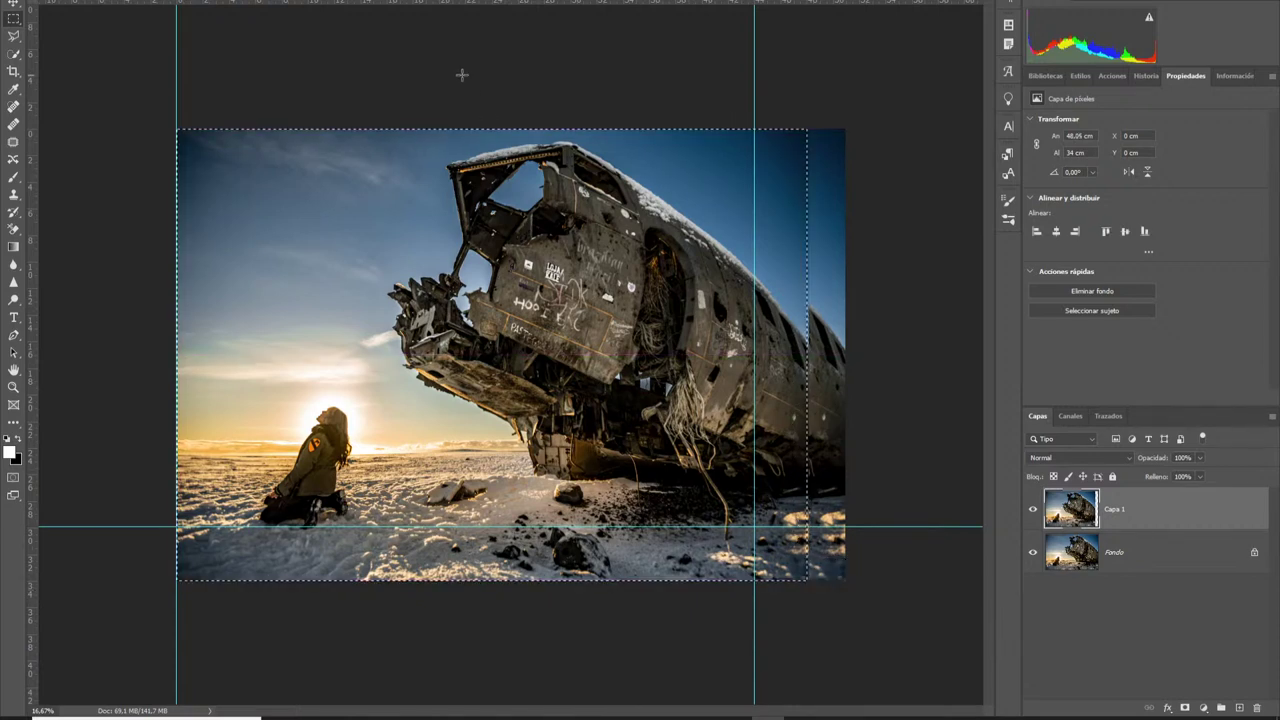
left_click(80, 1)
left_click(114, 198)
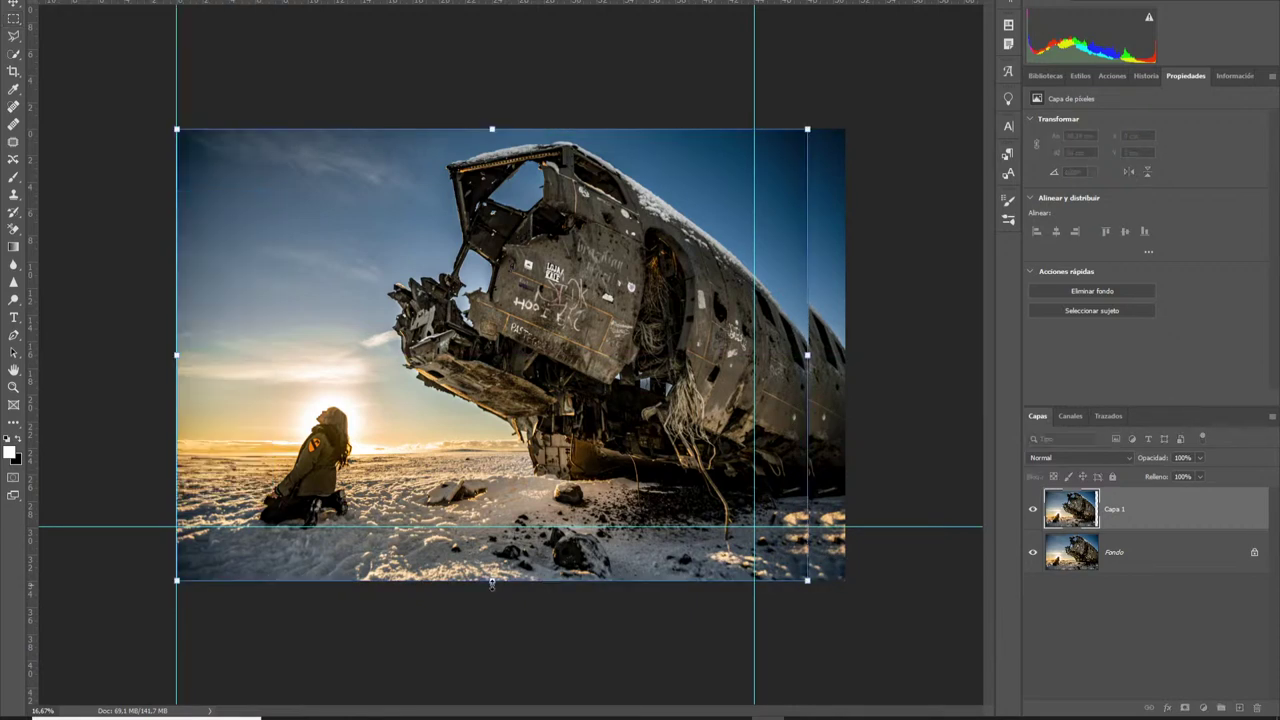
left_click_drag(492, 576, 491, 527)
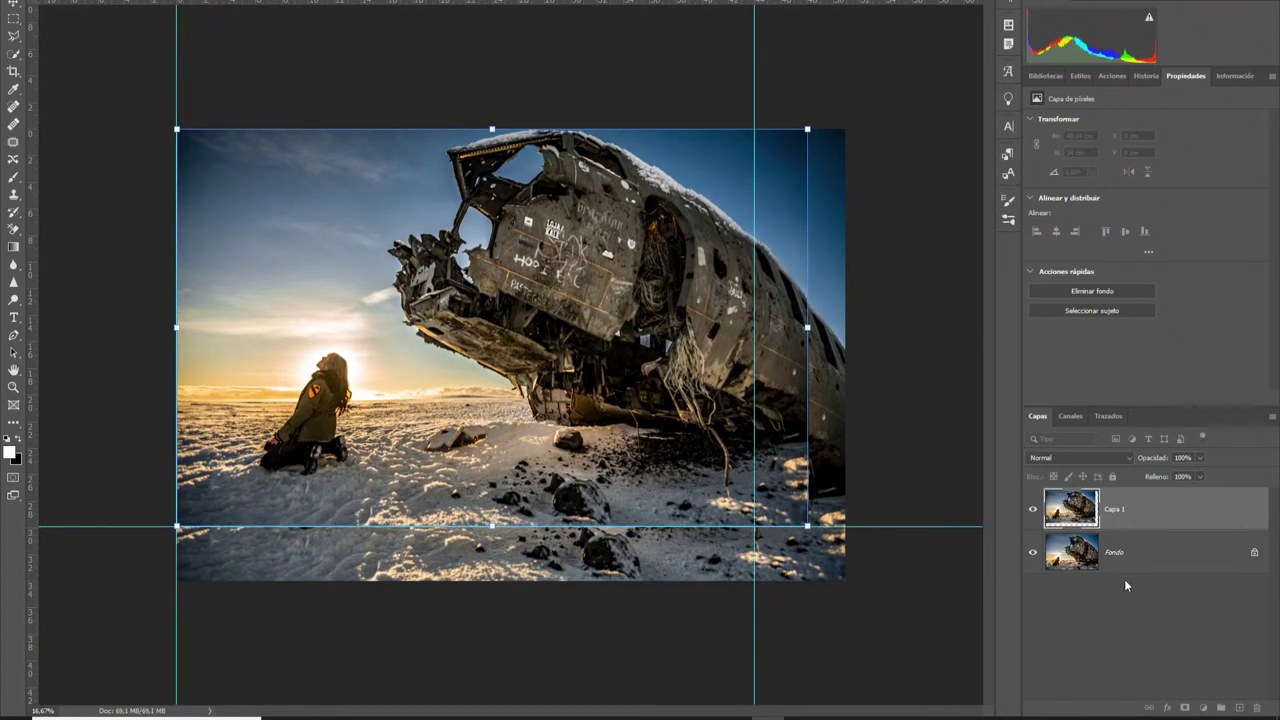
key("Return")
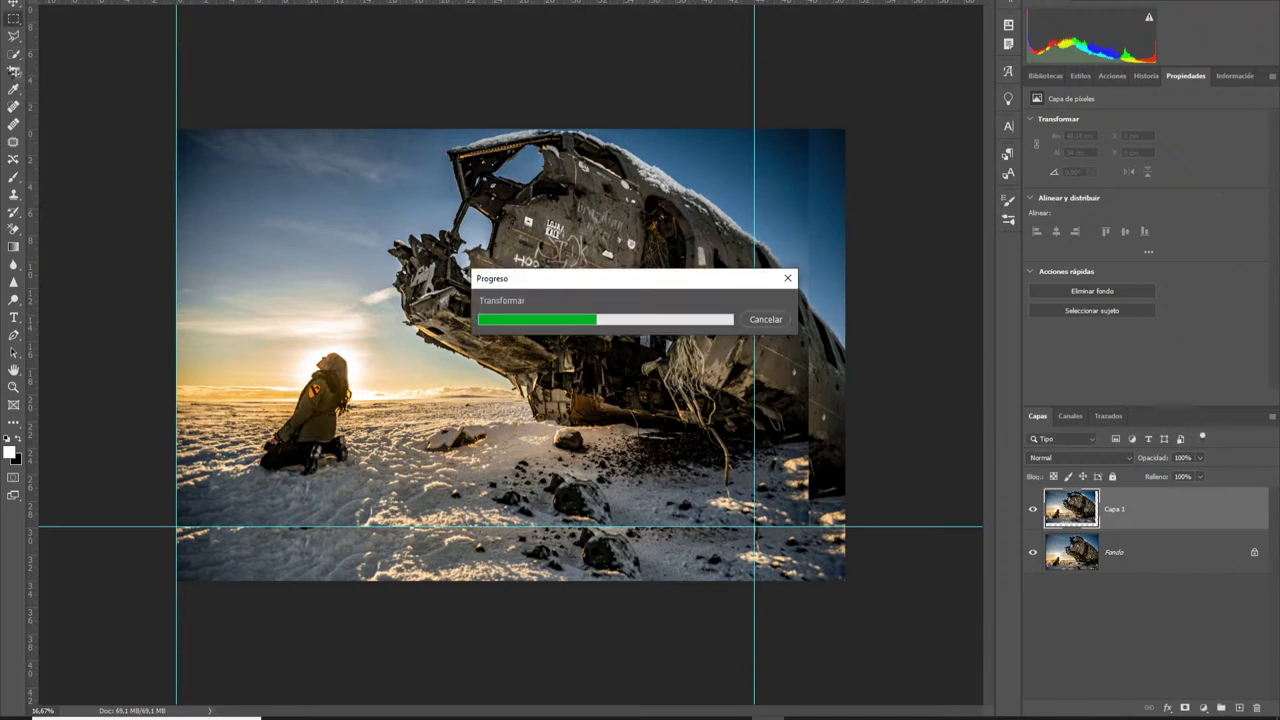
Crop the document to the scaled area, about 48.1 by 29.9 cm, removing the leftover strips beyond its right and bottom edges
left_click(14, 72)
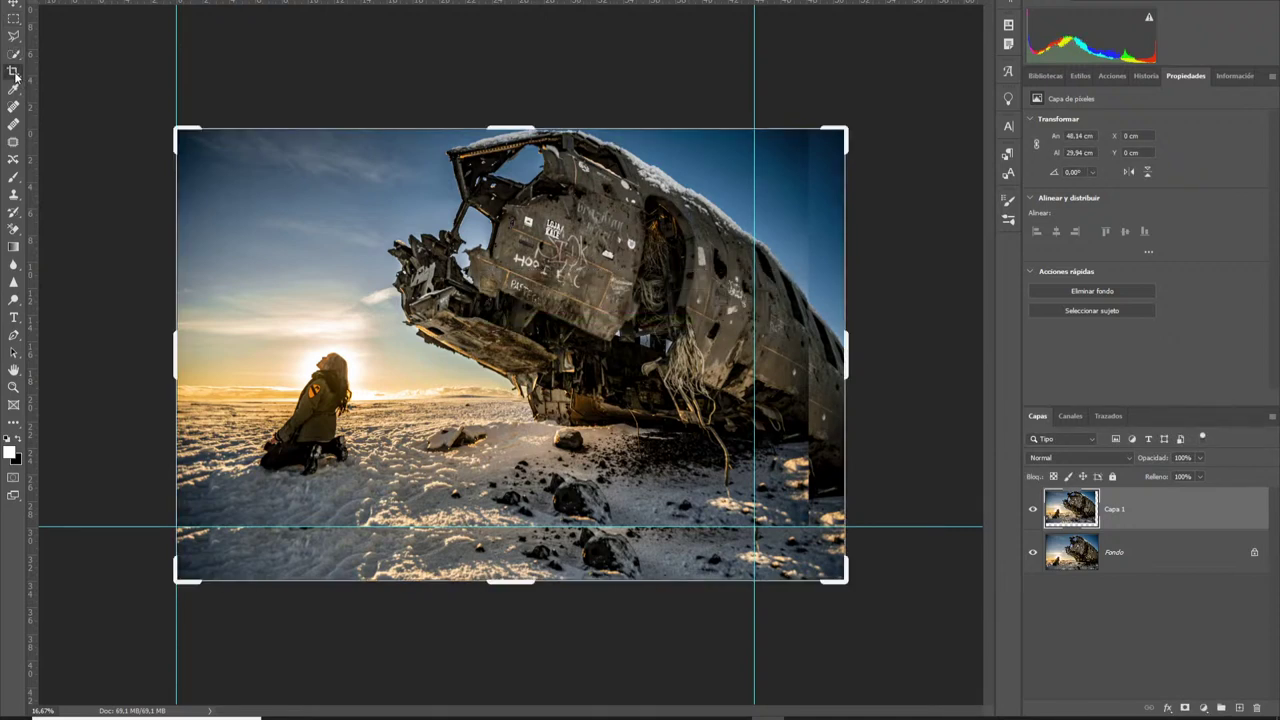
left_click_drag(838, 580, 822, 553)
key("Return")
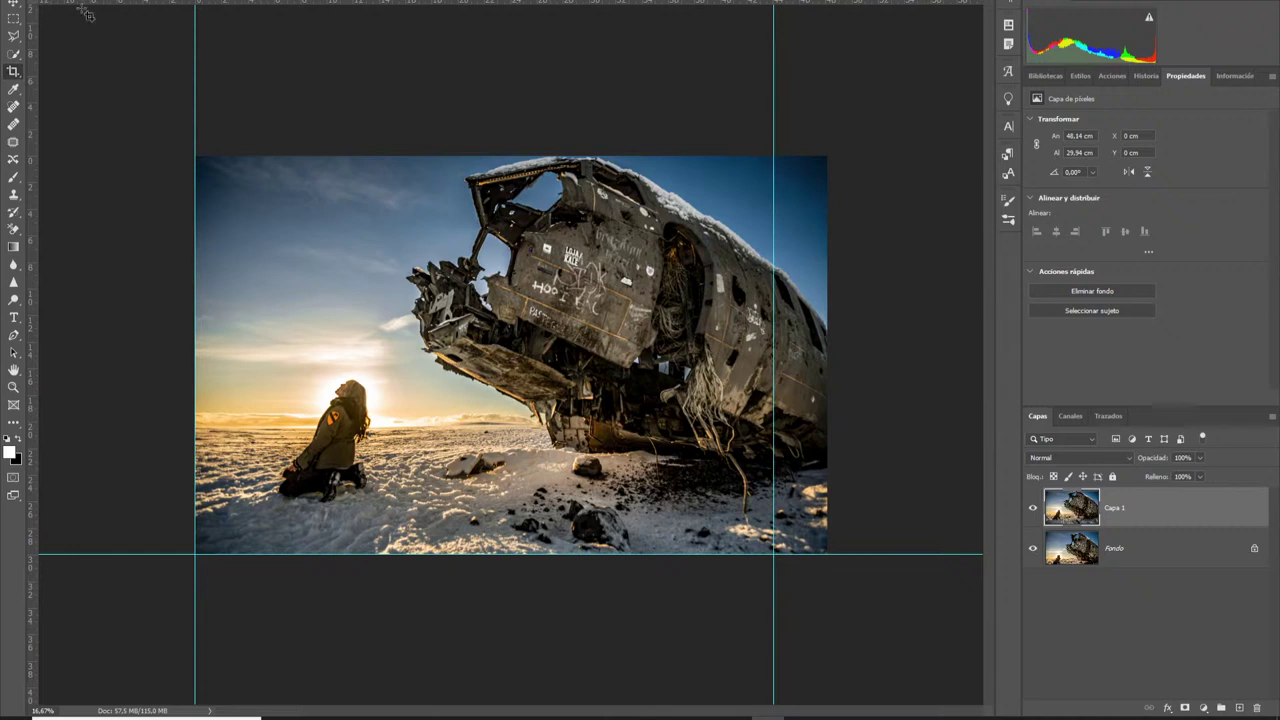
Try a 4:5 crop in landscape orientation framing the kneeling woman and the front of the aircraft
left_click_drag(851, 563, 853, 574)
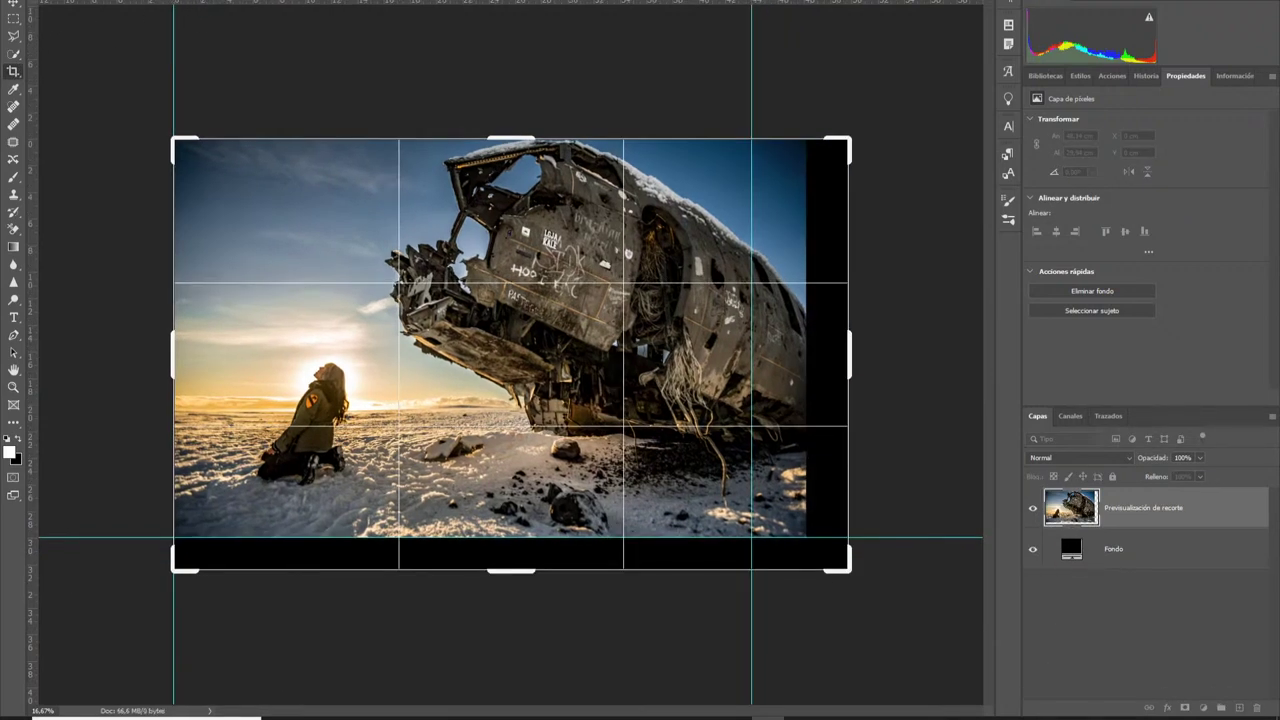
left_click(120, 2)
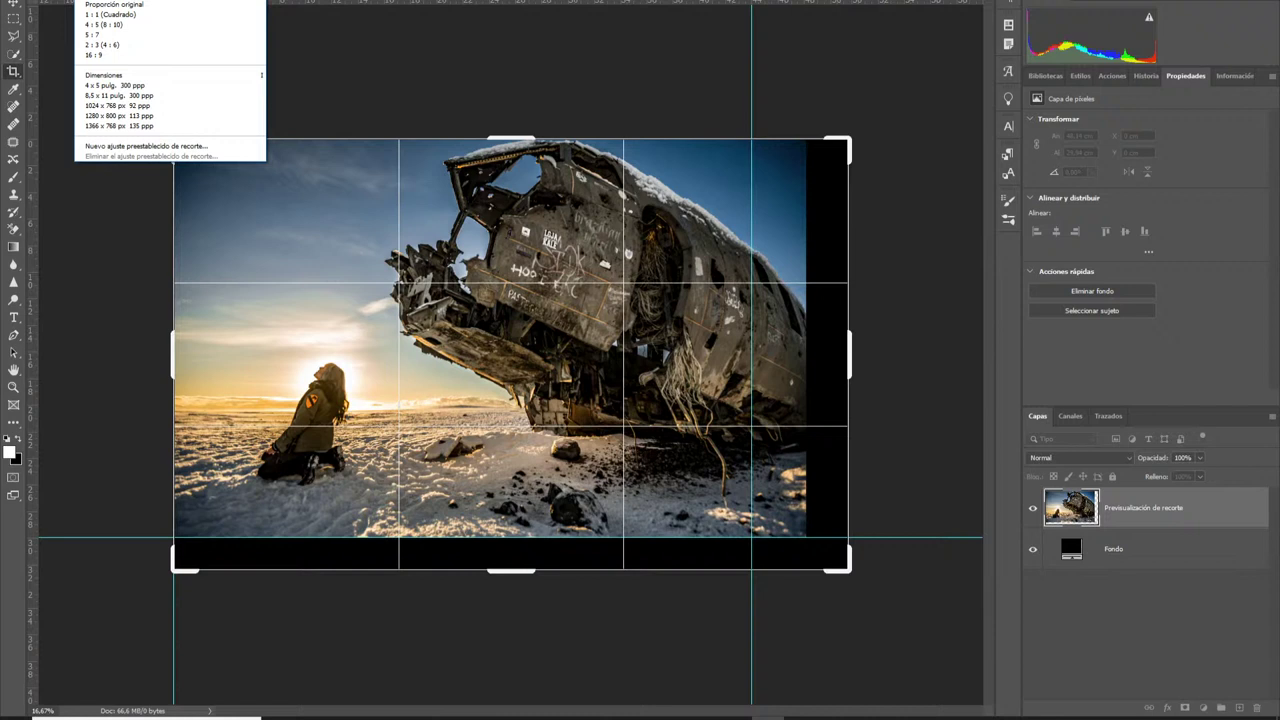
left_click(114, 25)
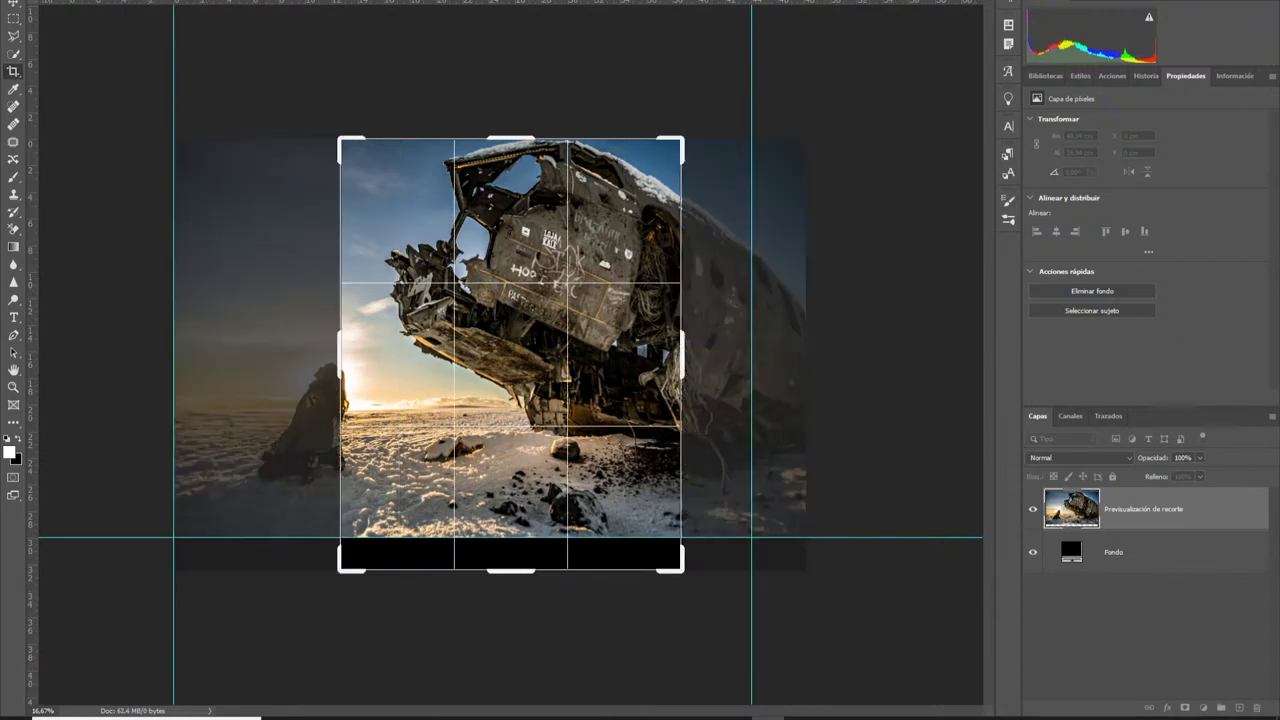
key("x")
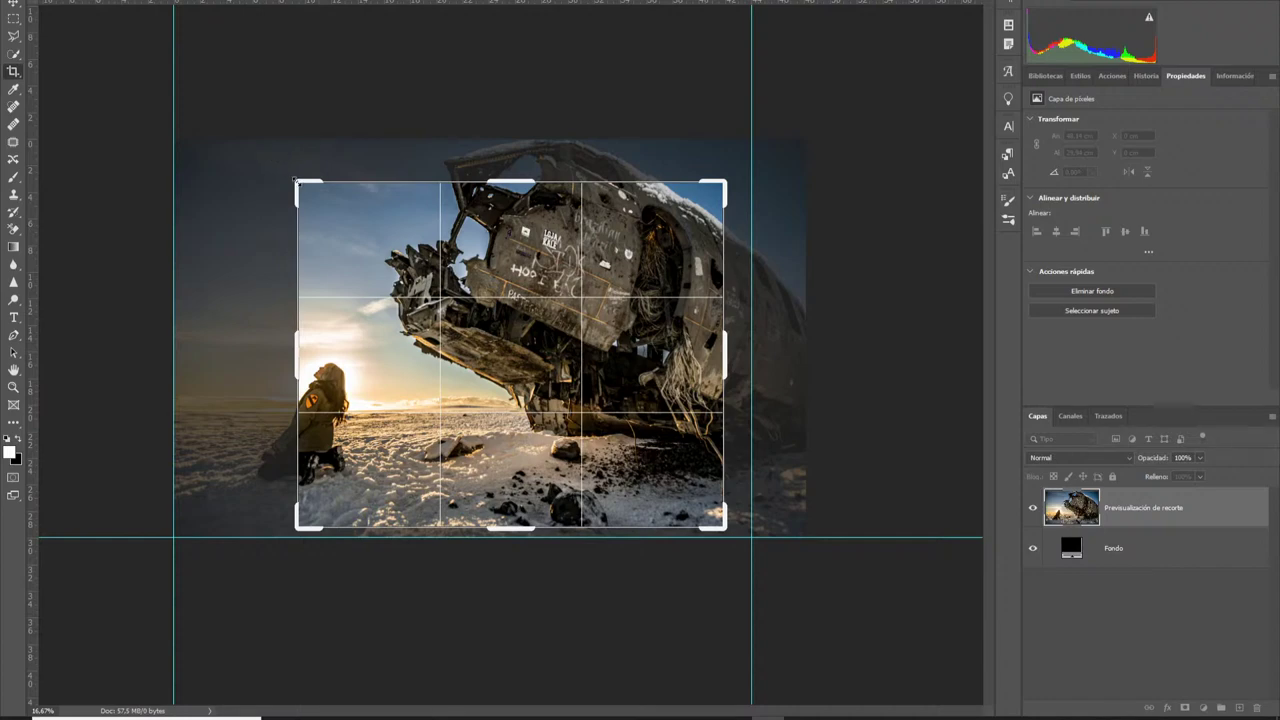
left_click_drag(295, 180, 268, 157)
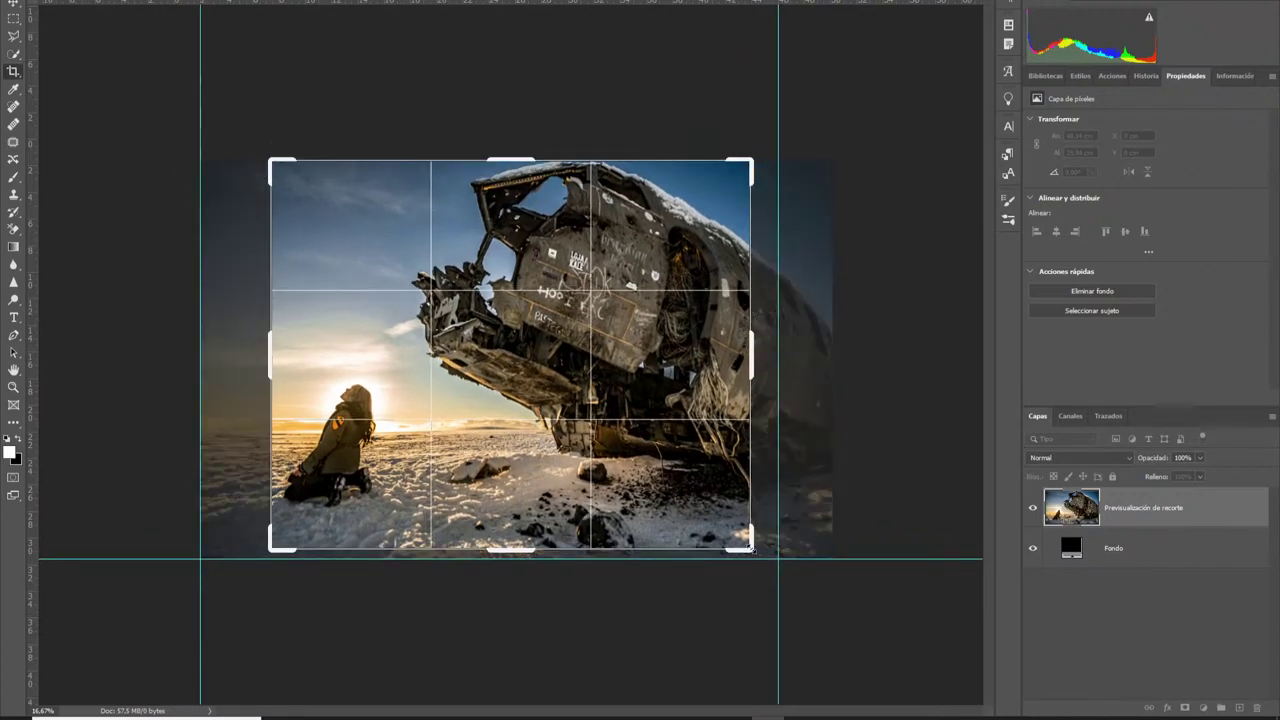
left_click_drag(594, 456, 622, 456)
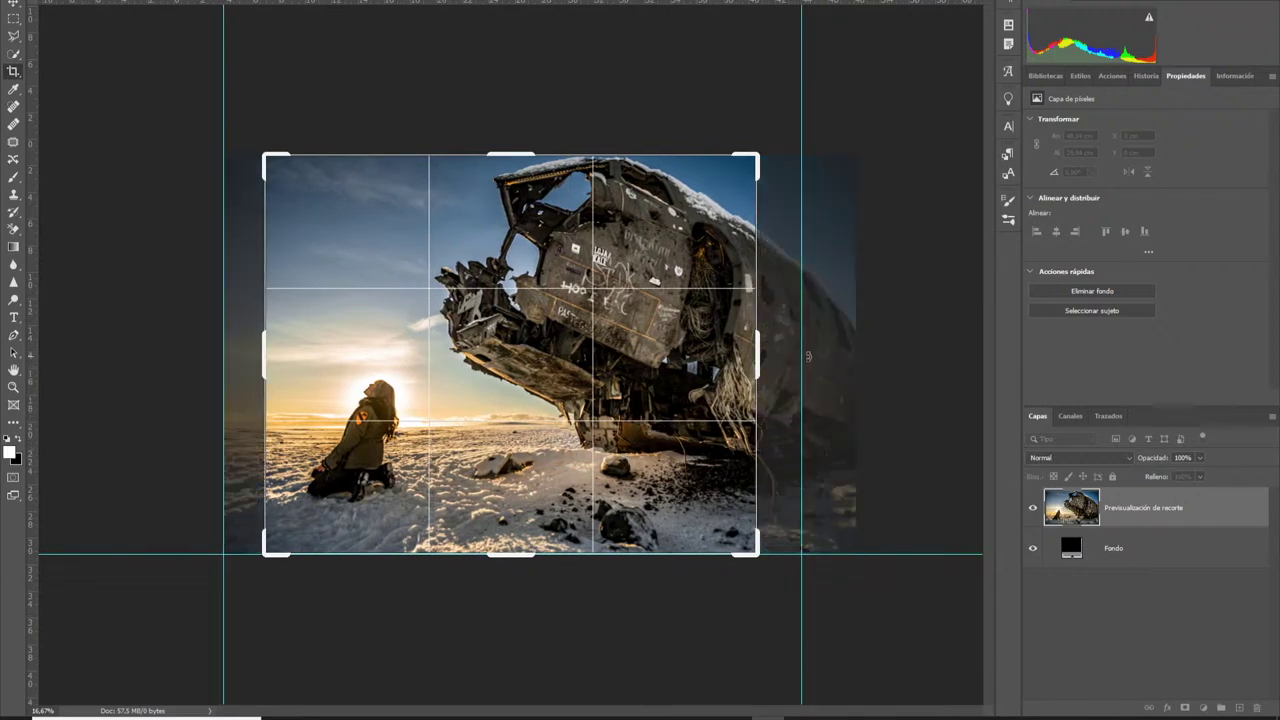
key("alt+e")
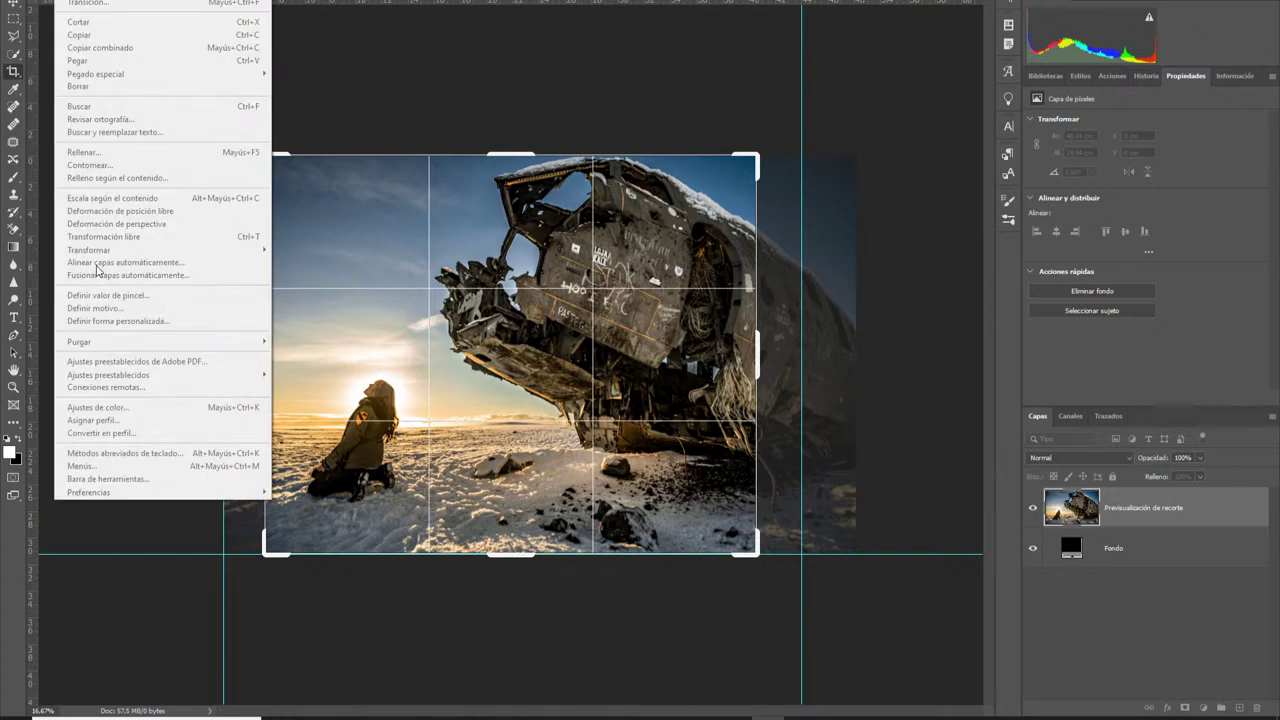
key("Escape")
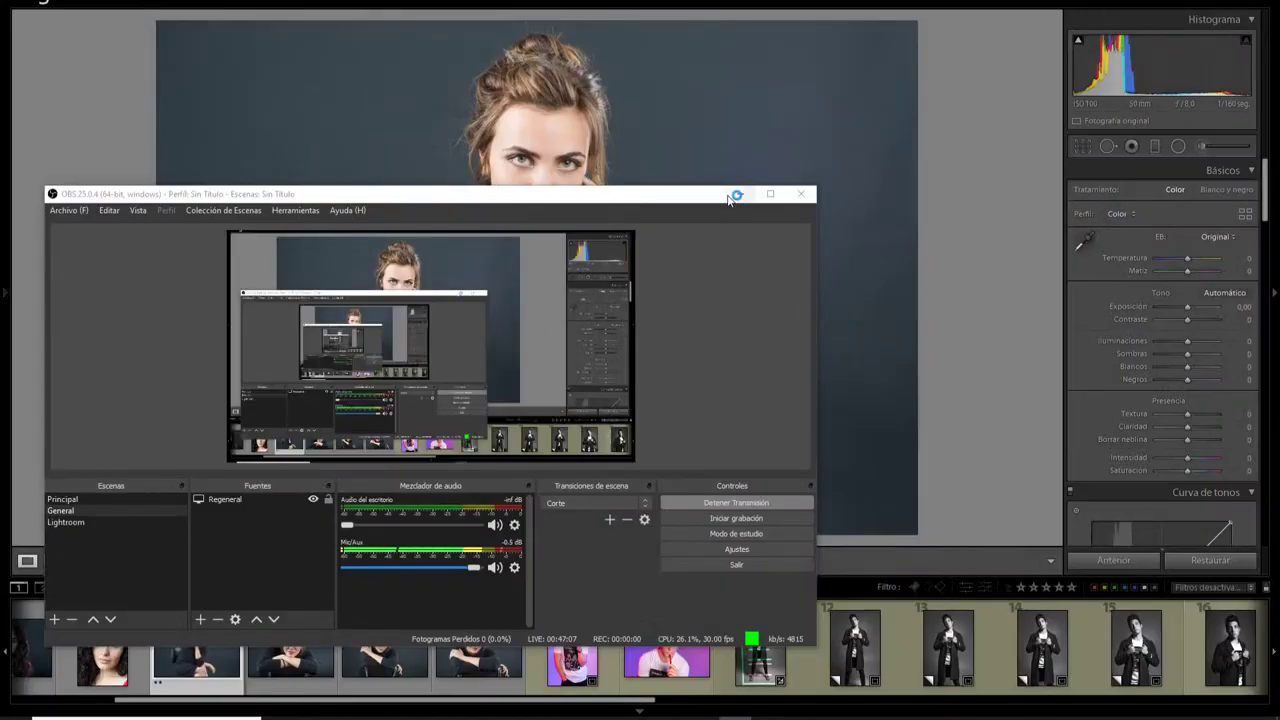
Switch to Lightroom and view the portrait of the seated woman and the one of the woman in red on a white background
left_click(710, 547)
key("2")
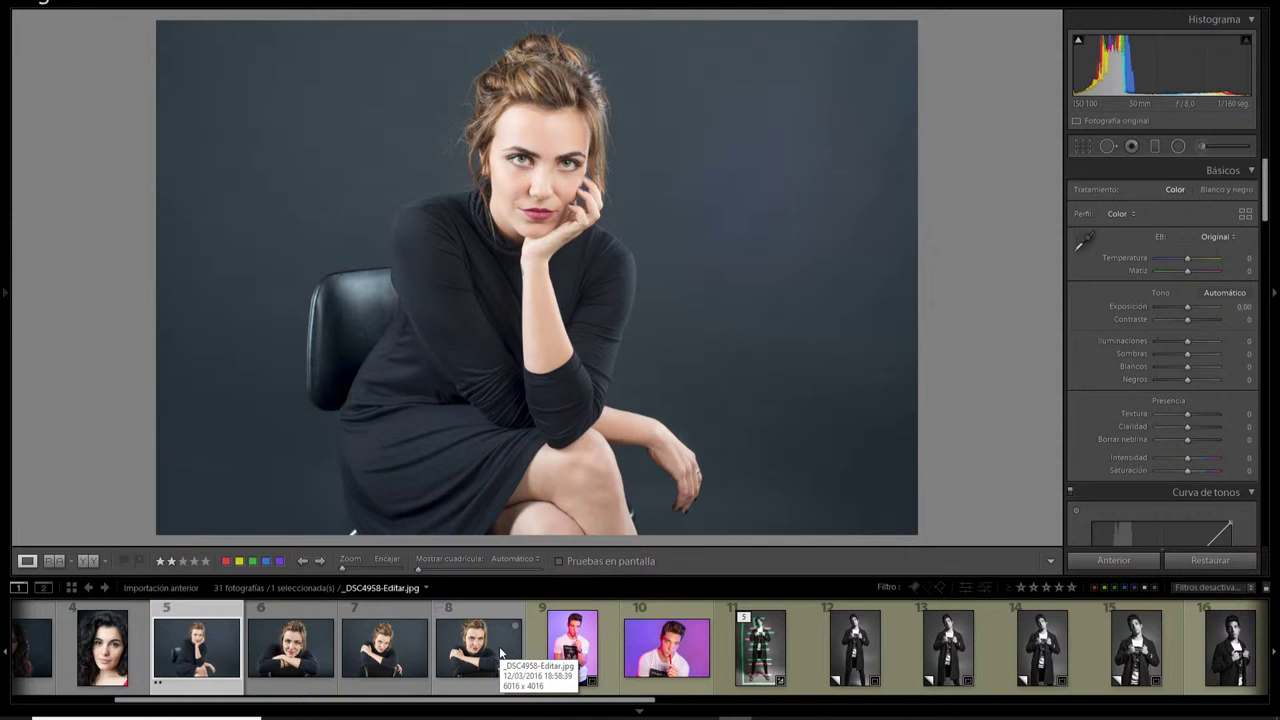
scroll(500, 652, "up", 3)
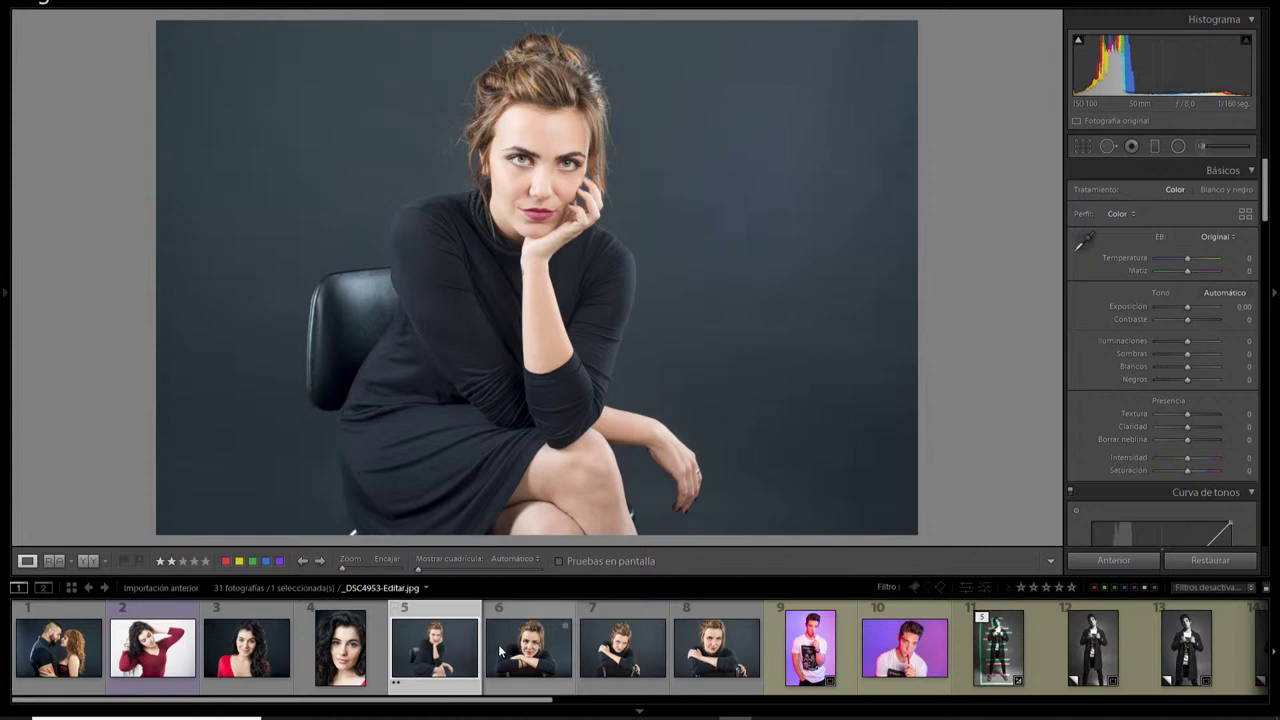
left_click(154, 666)
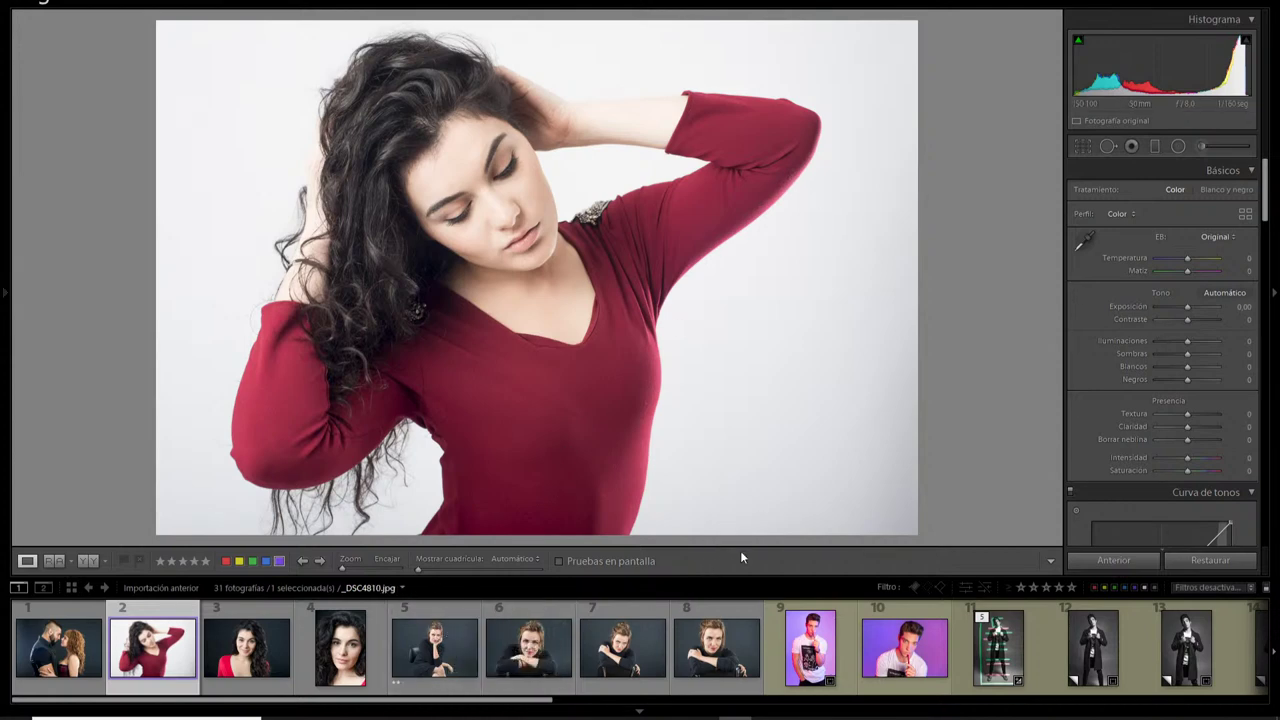
Open the TES_1219.jpg portrait of the woman with yellow glasses and set its exposure to +0.33
scroll(797, 660, "down", 6)
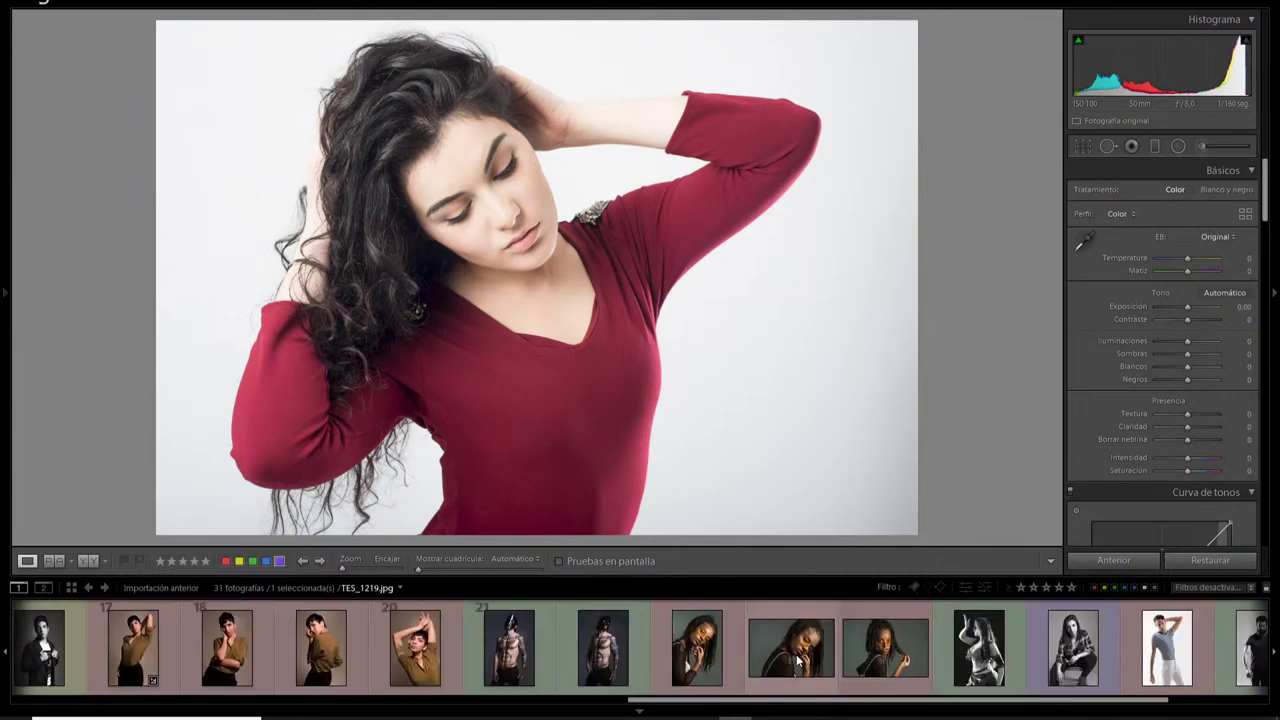
scroll(797, 660, "down", 2)
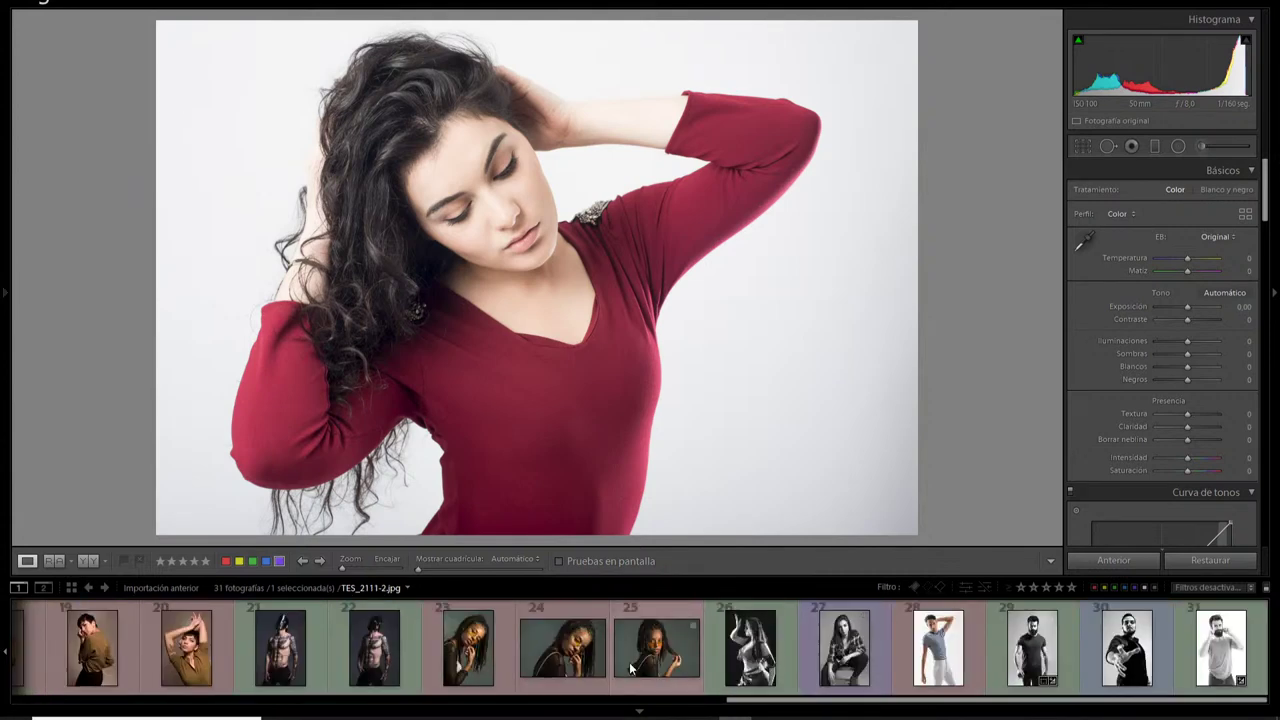
left_click(571, 690)
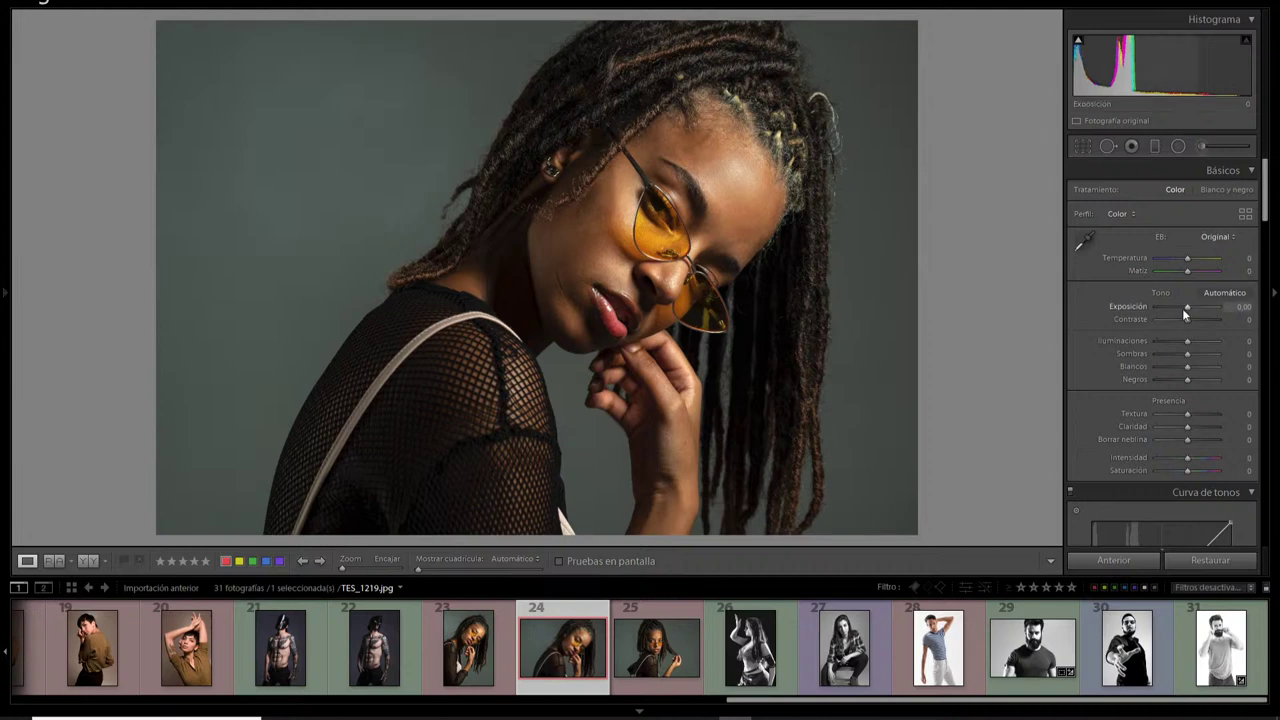
key("Up")
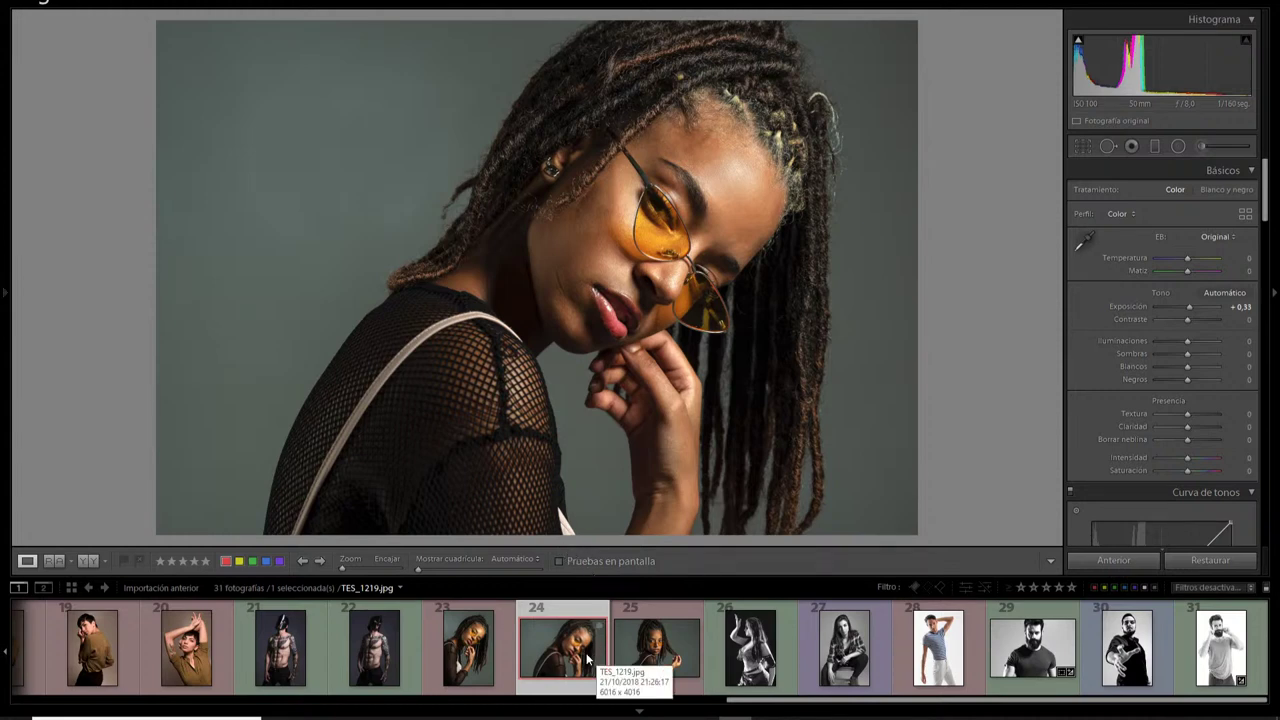
Compare the framing of the seated woman's portrait with the close portrait TES_1219.jpg
scroll(585, 655, "up", 10)
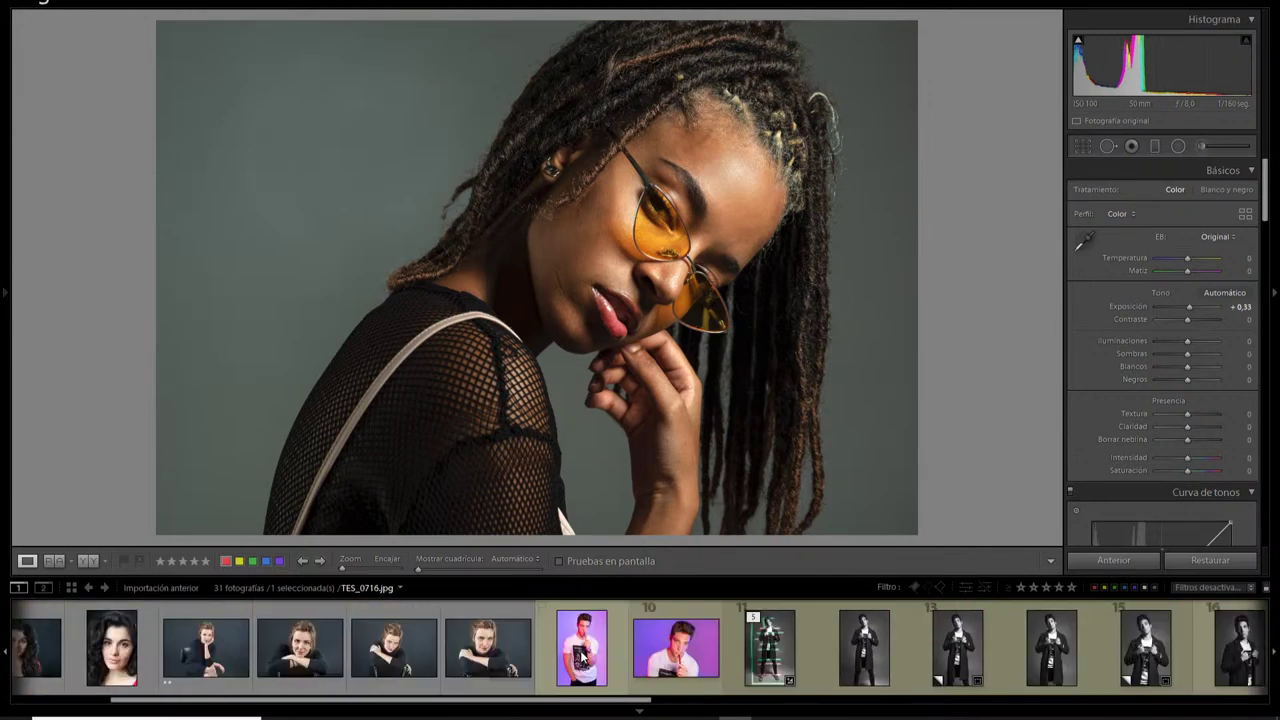
left_click(440, 650)
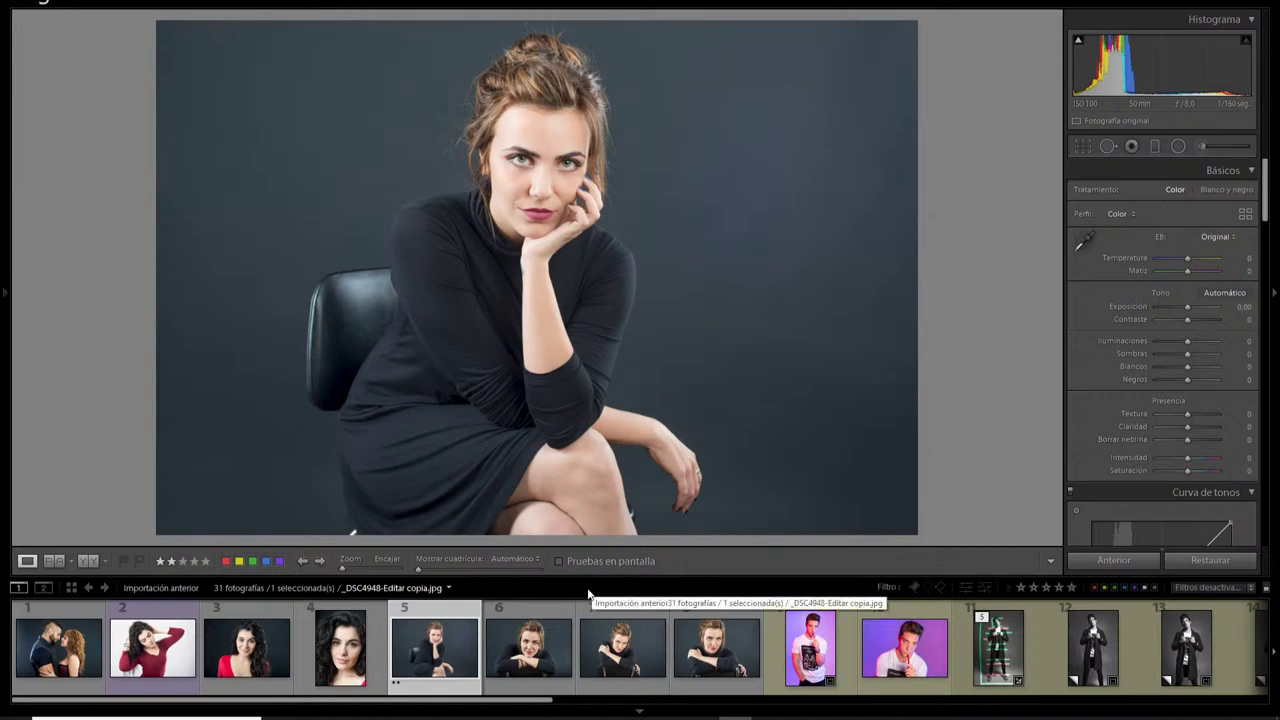
scroll(516, 620, "down", 10)
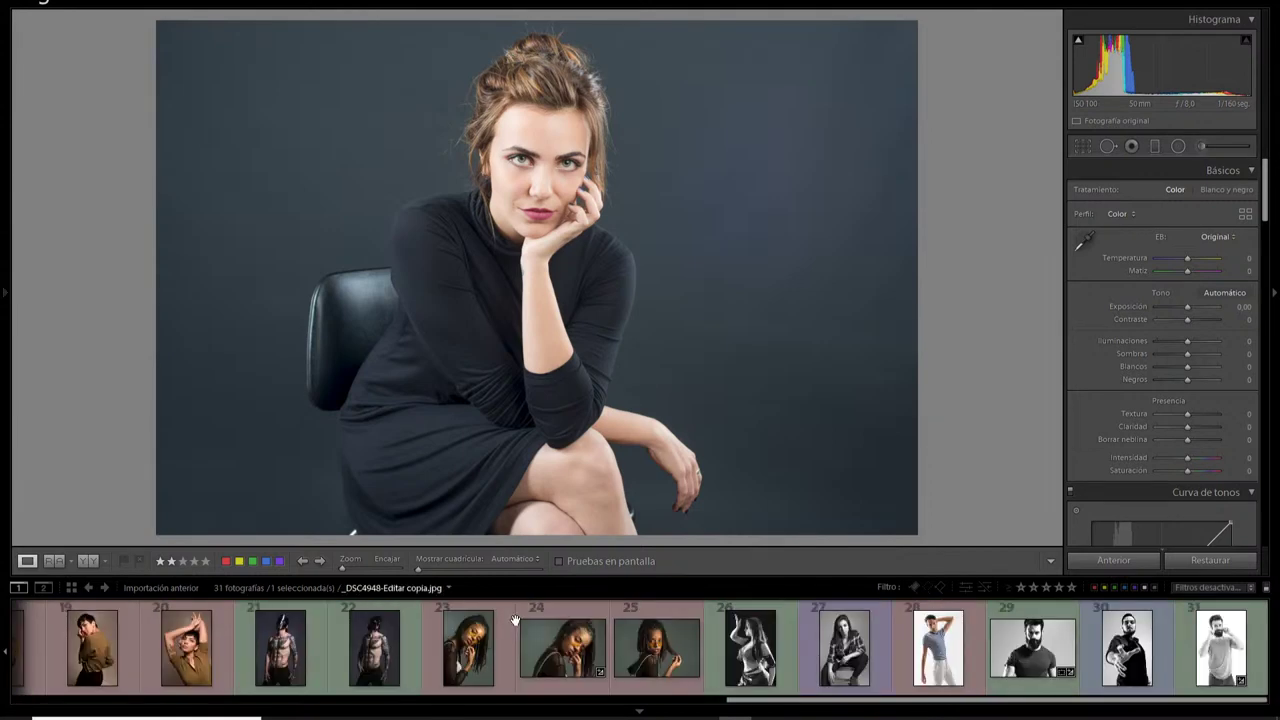
left_click(537, 655)
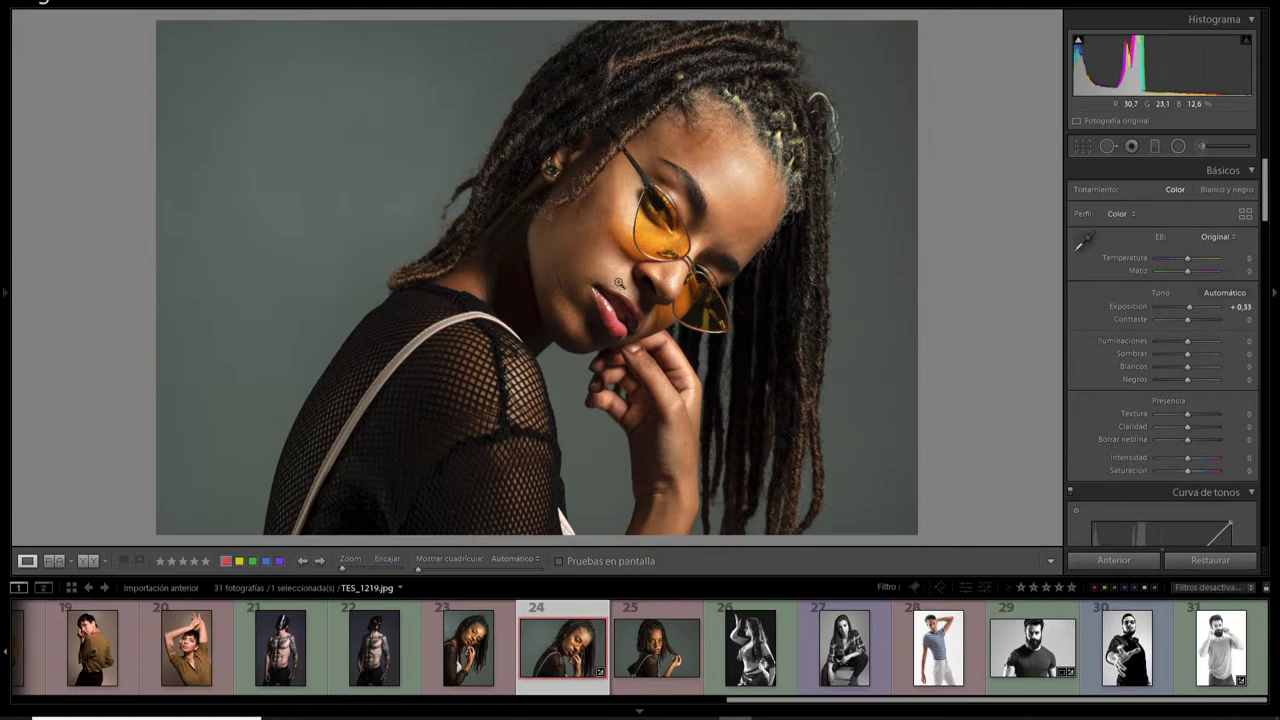
View TES_1221.jpg and open the helmeted man's portrait TES_1064.jpg, setting its exposure to +0.33
left_click(636, 660)
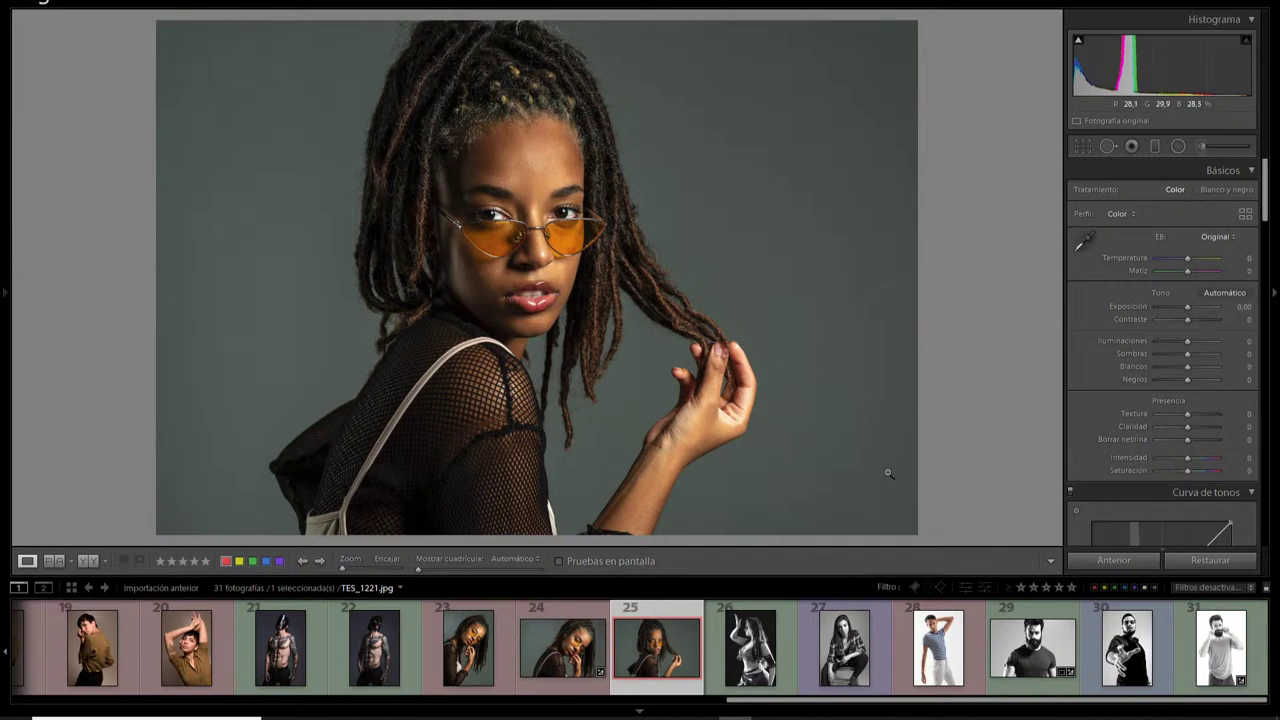
left_click(287, 657)
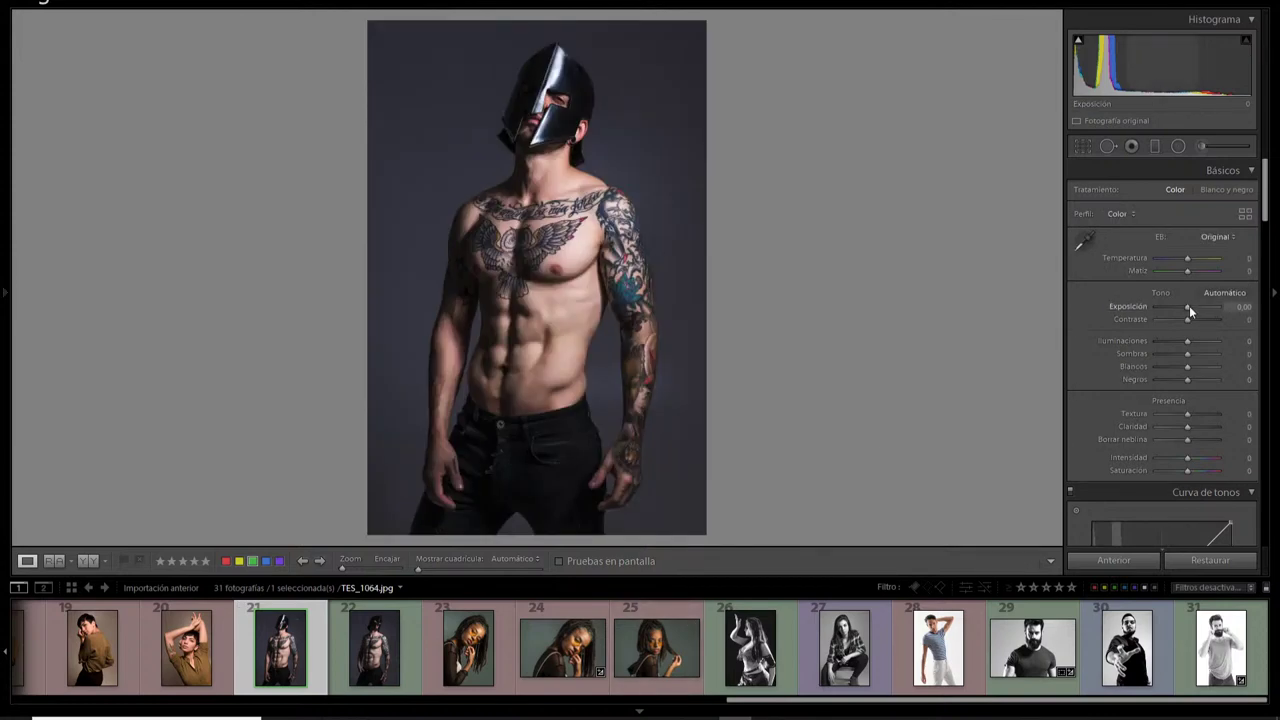
left_click_drag(1189, 305, 1191, 305)
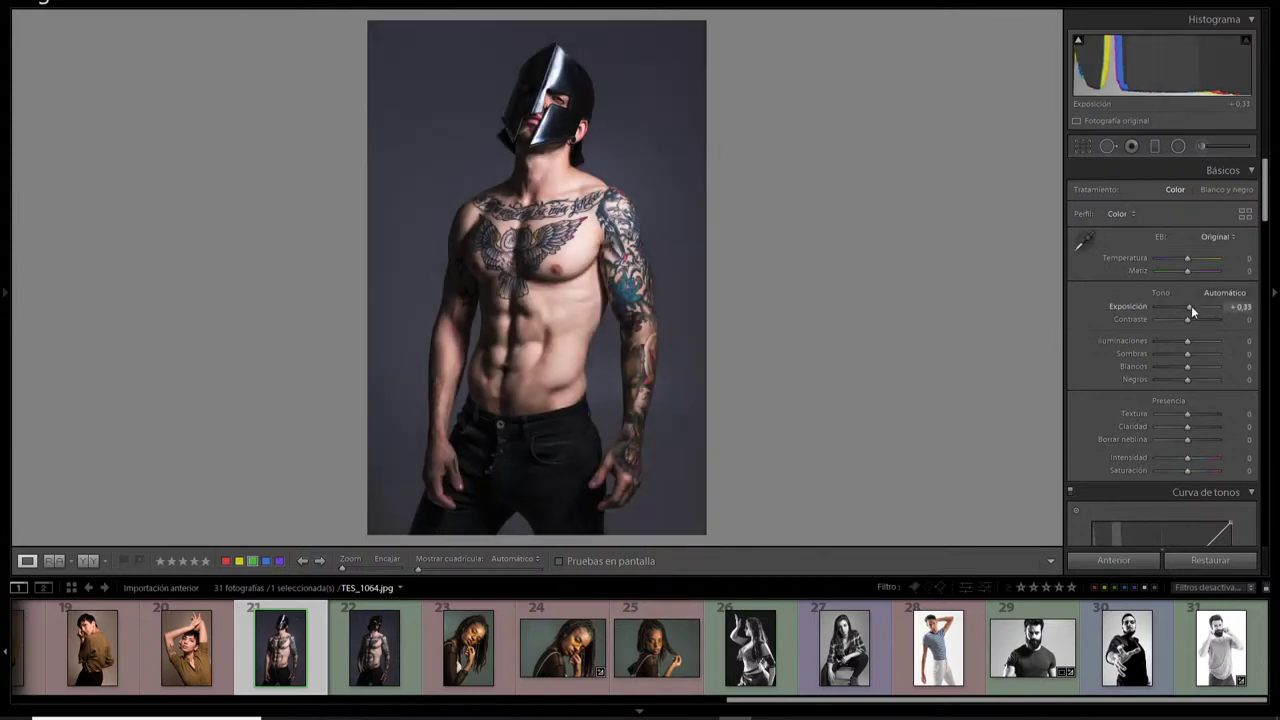
Examine where the helmeted man's framing cuts the legs, using the crop overlay
left_click(1083, 147)
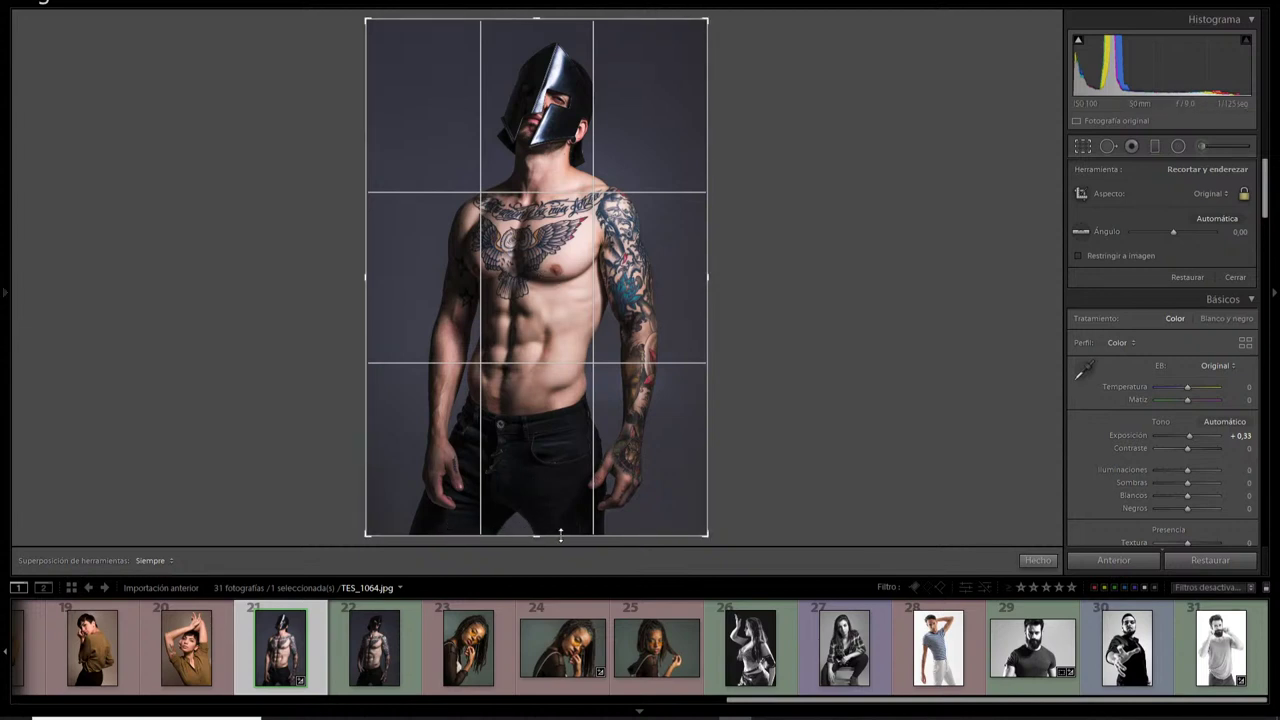
mouse_move(530, 538)
left_mouse_down()
mouse_move(535, 478)
mouse_move(532, 545)
left_mouse_up()
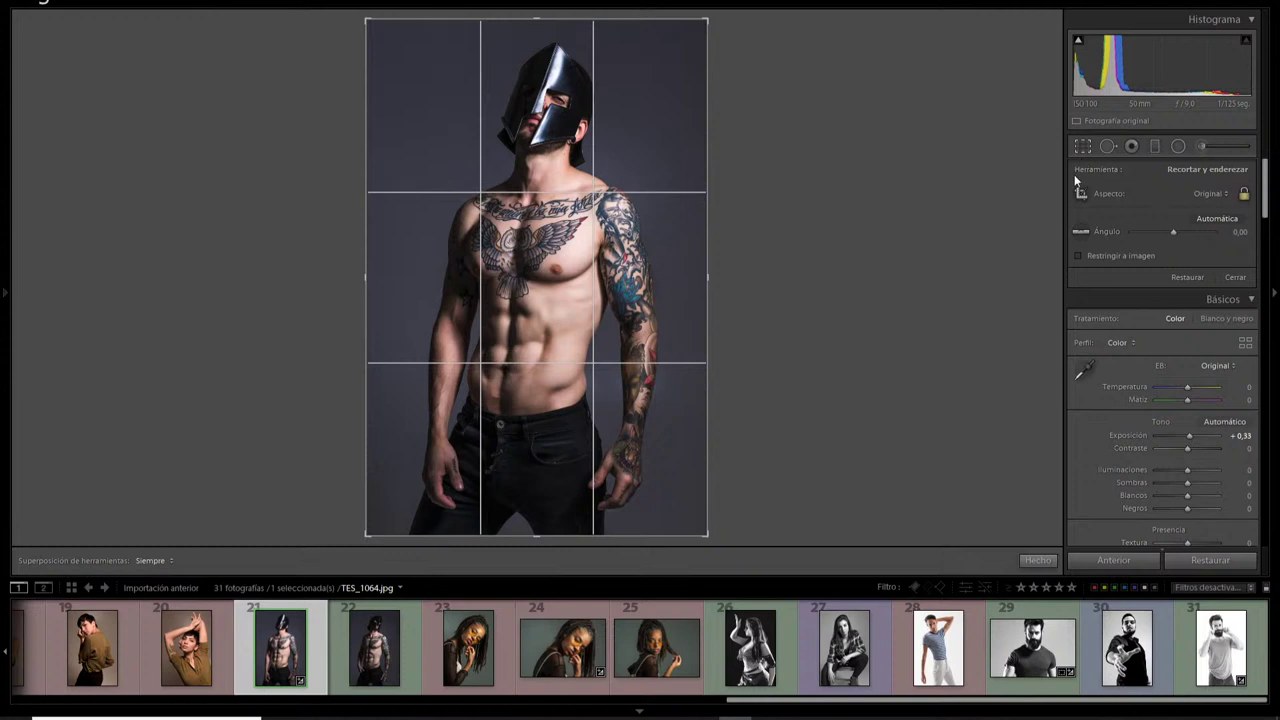
left_click(1083, 146)
Compare the framing of TES_6422-2.jpg, TES_1221.jpg and the bearded man's landscape portrait TES_6306.jpg
left_click(1127, 648)
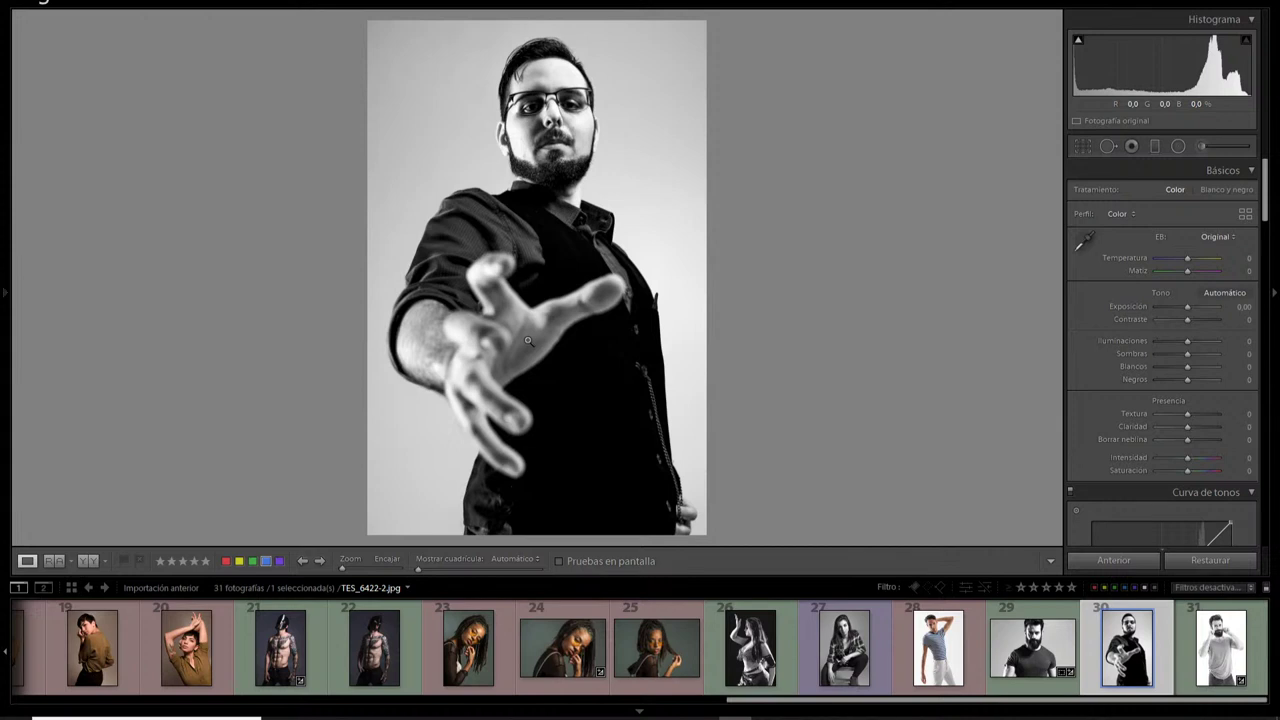
left_click(654, 655)
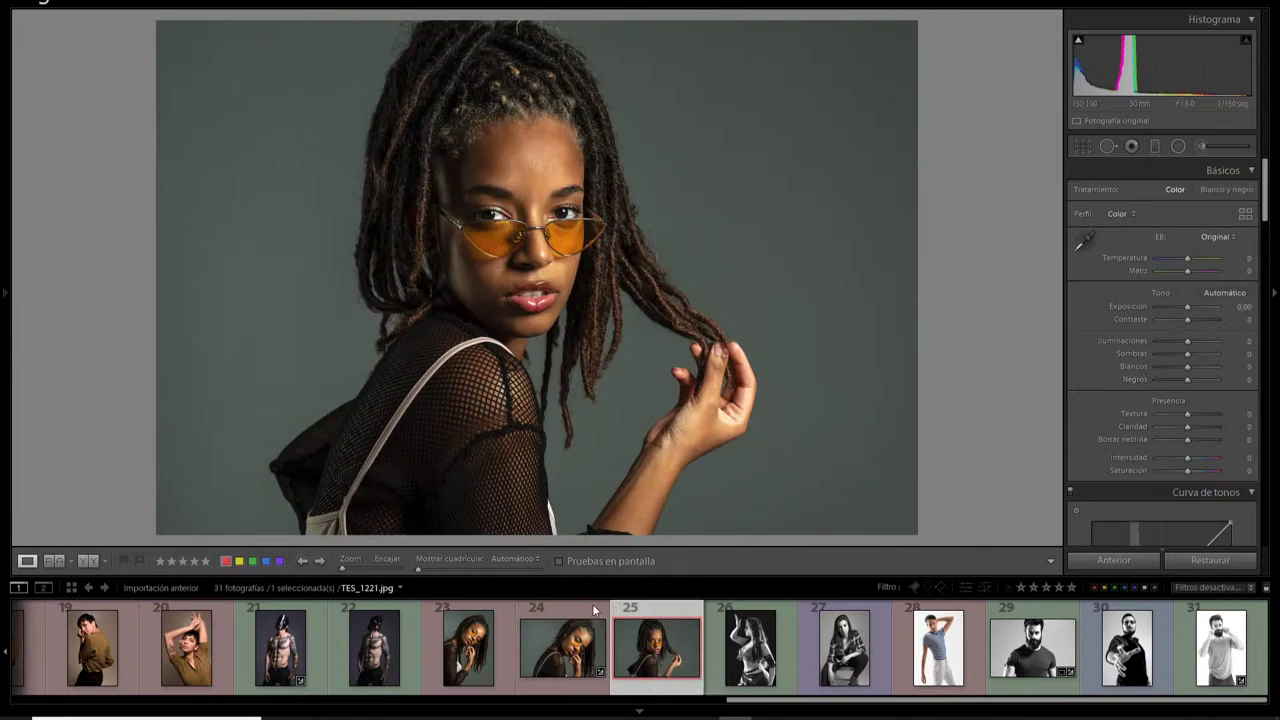
left_click(1032, 648)
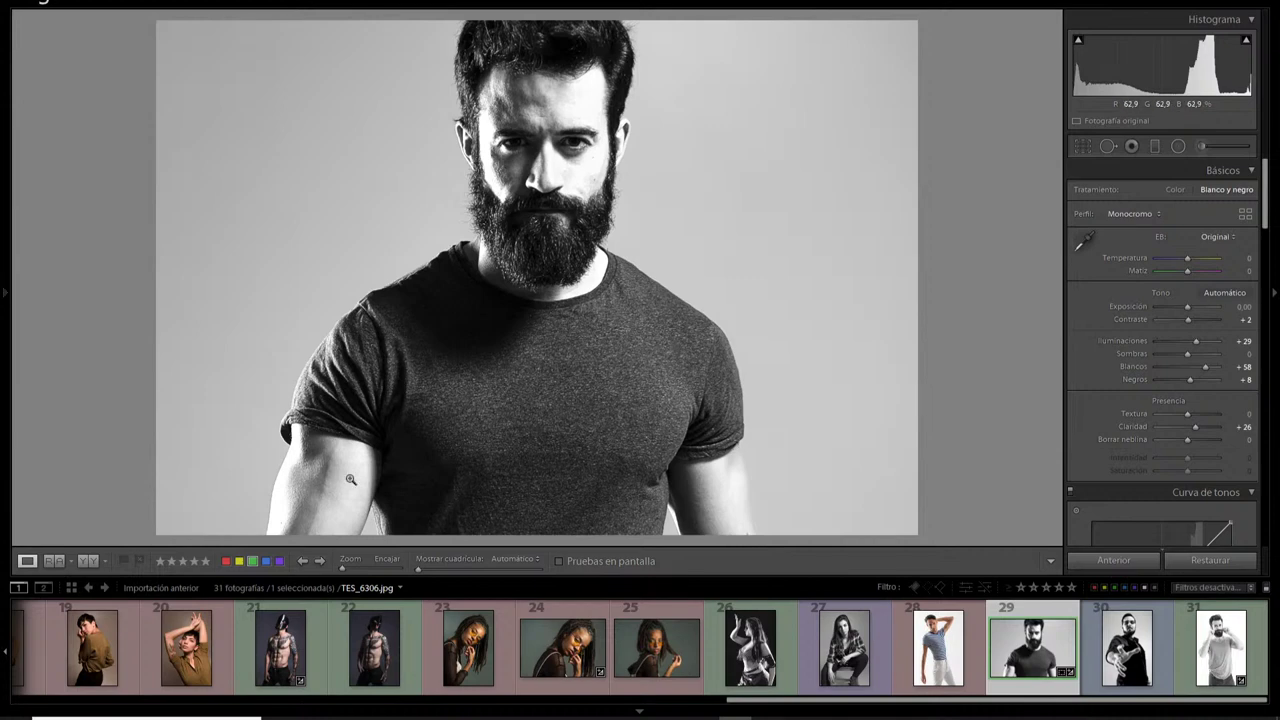
Reposition the bearded man's crop to leave some space above his head
key("r")
mouse_move(544, 206)
left_mouse_down()
mouse_move(545, 252)
mouse_move(545, 228)
left_mouse_up()
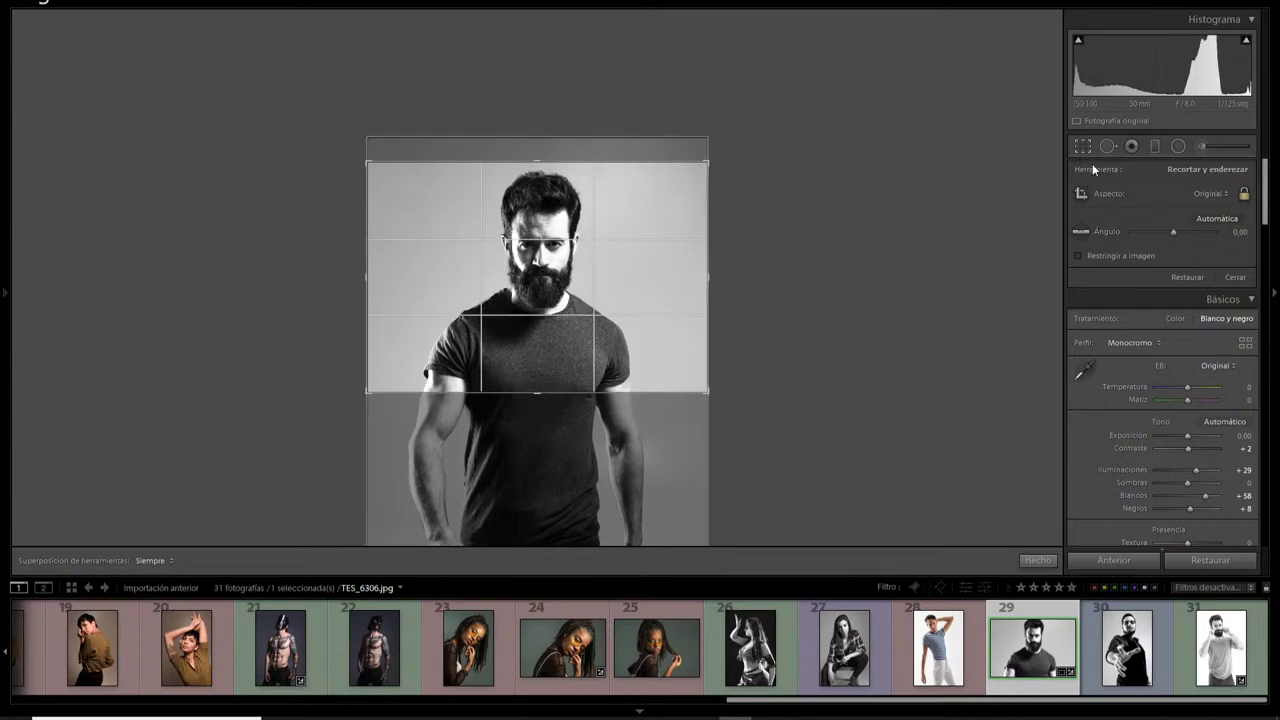
key("Return")
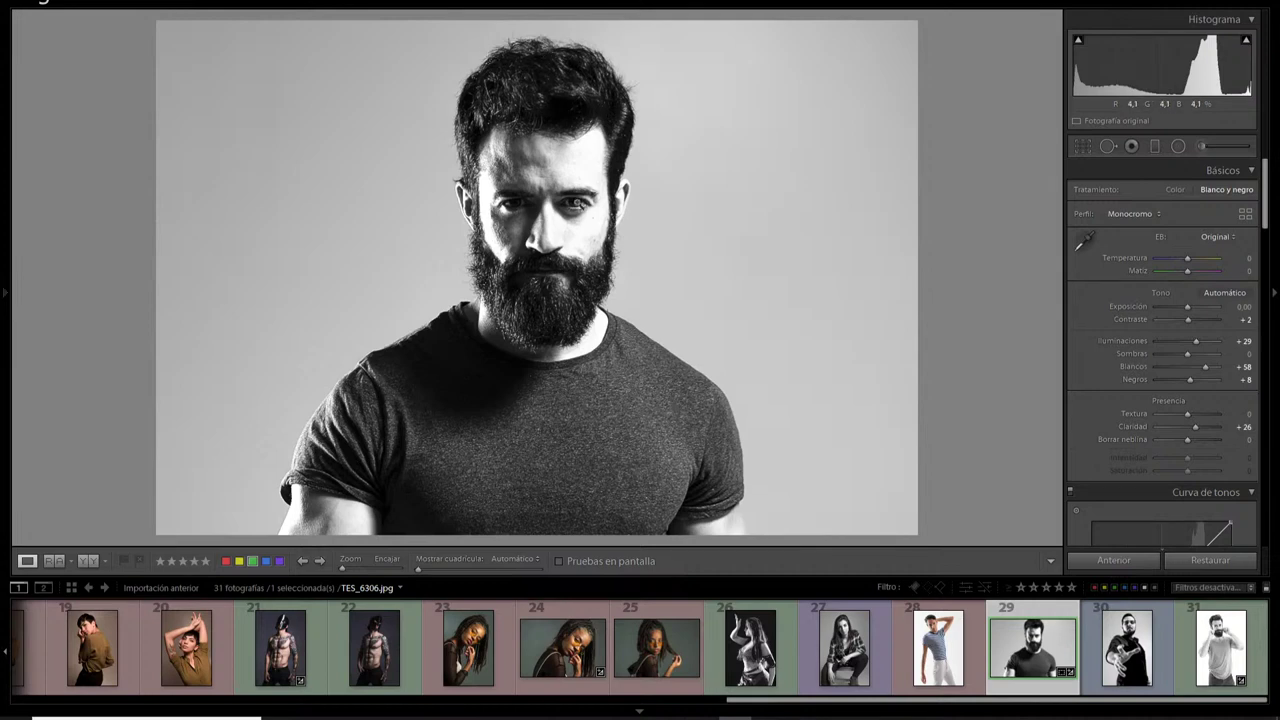
Shift the bearded man's crop lower on the body so it slightly trims the top of his hair
left_click(1083, 146)
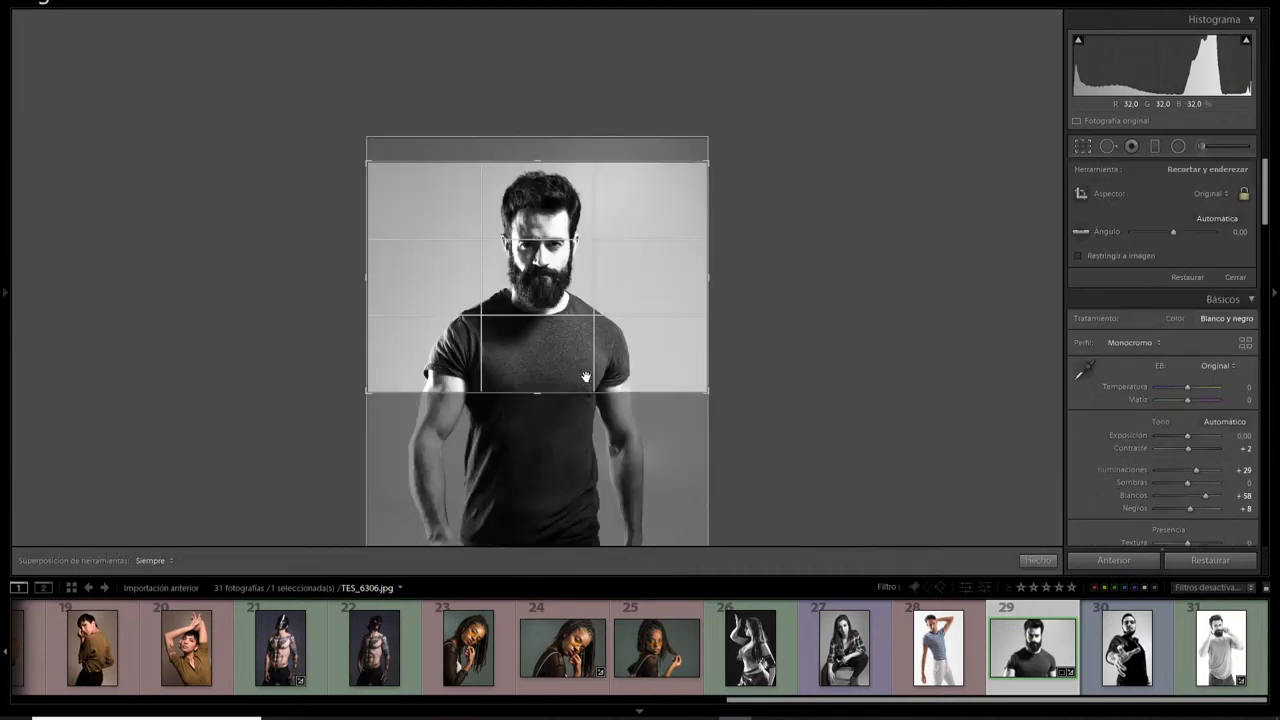
left_click_drag(588, 372, 588, 352)
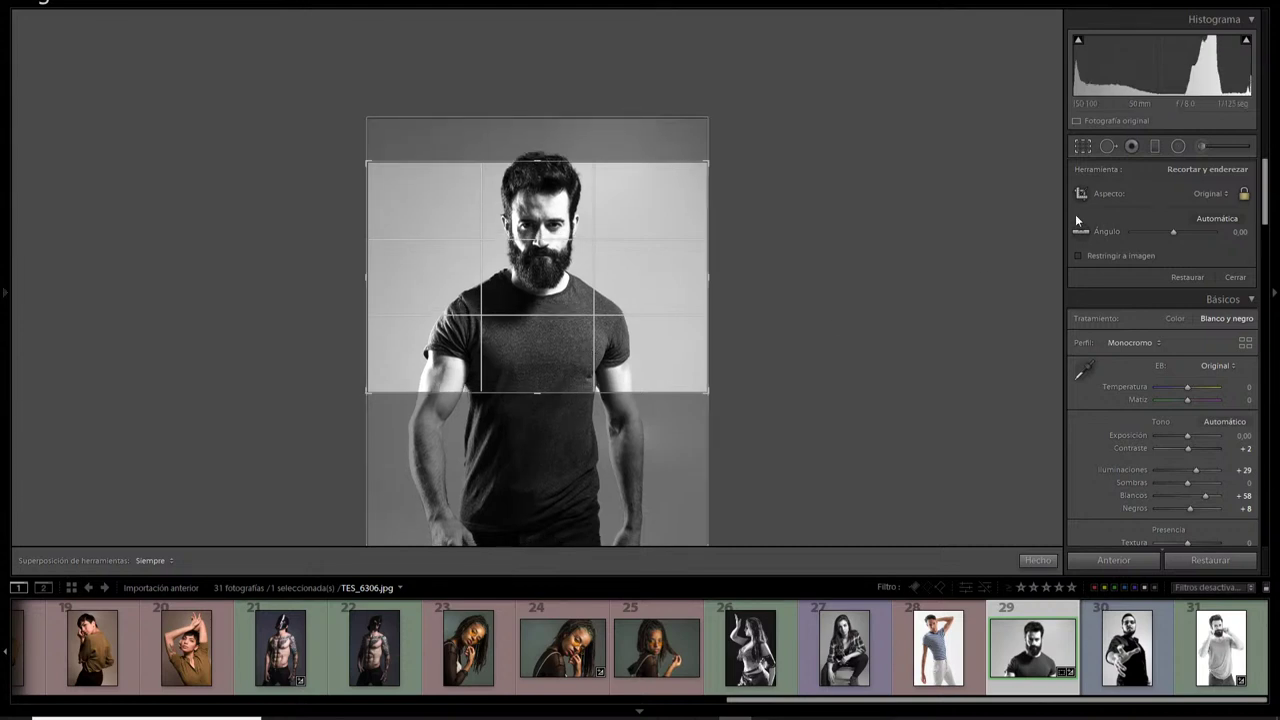
left_click(1082, 147)
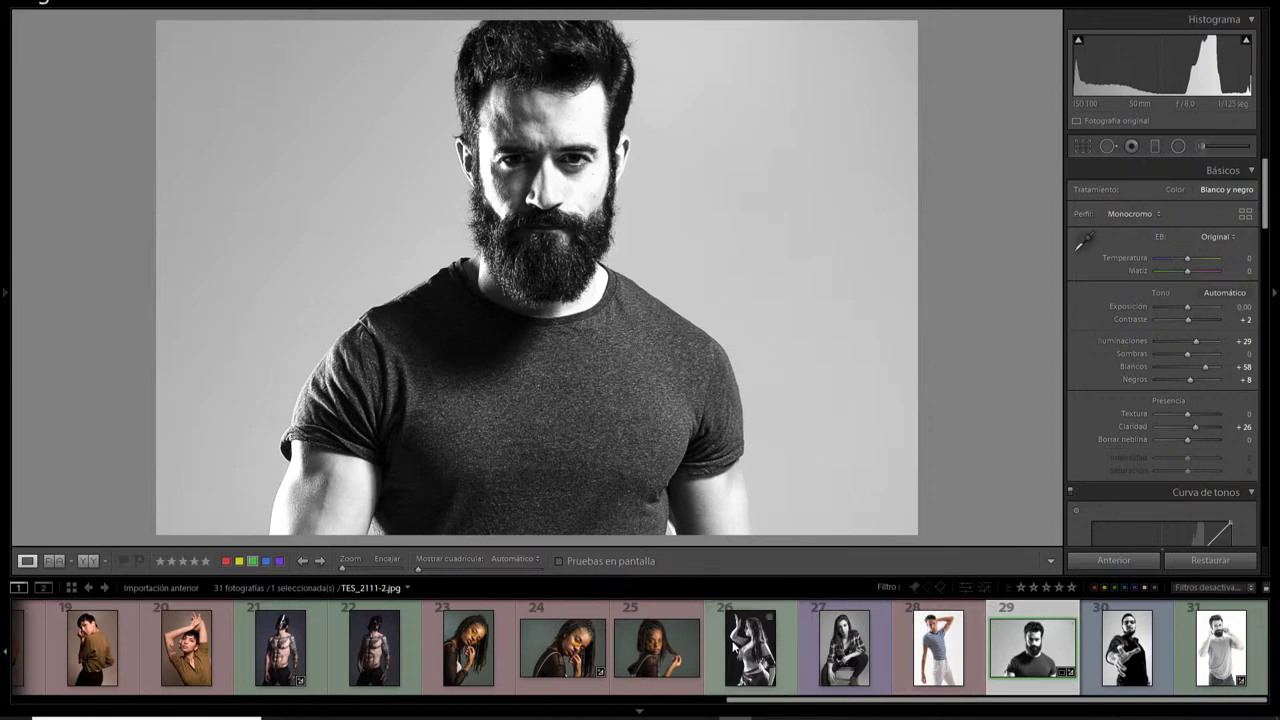
Find and open _DSC4958-Editar.jpg, the portrait of the woman with crossed arms, to examine its framing
scroll(669, 650, "up", 3)
scroll(662, 649, "up", 3)
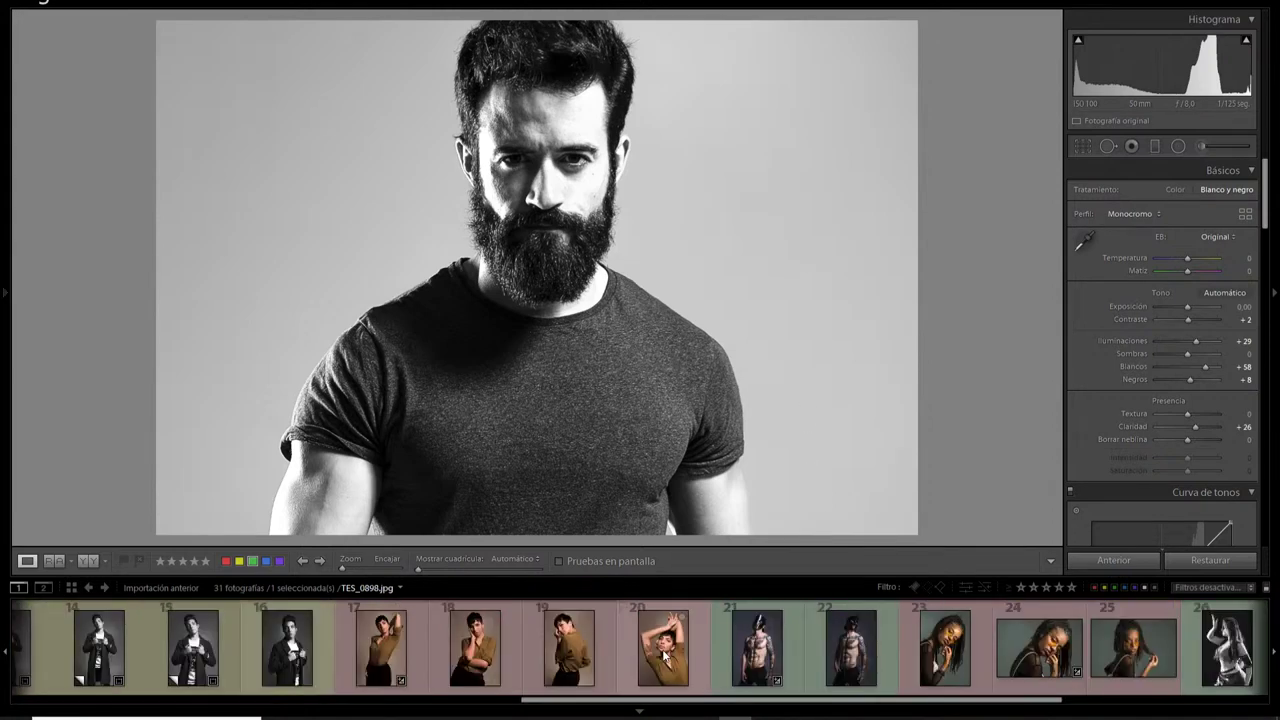
scroll(662, 649, "up", 4)
scroll(662, 649, "up", 2)
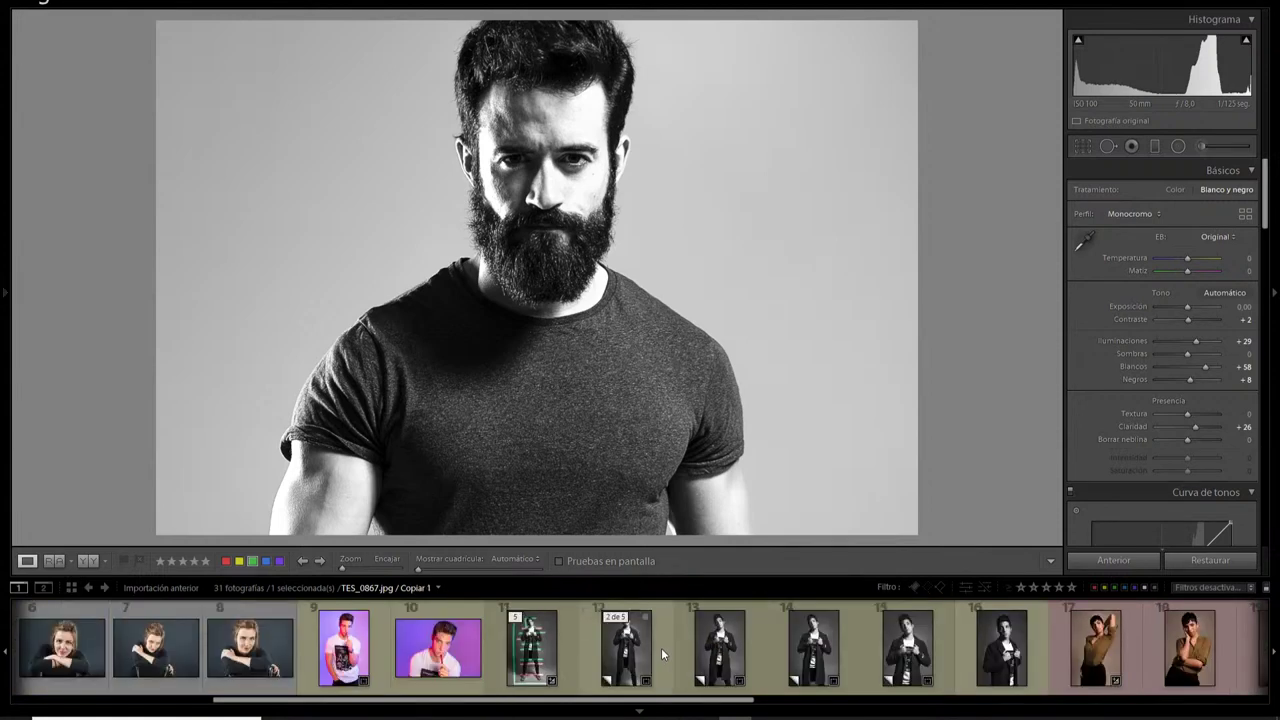
scroll(661, 647, "up", 2)
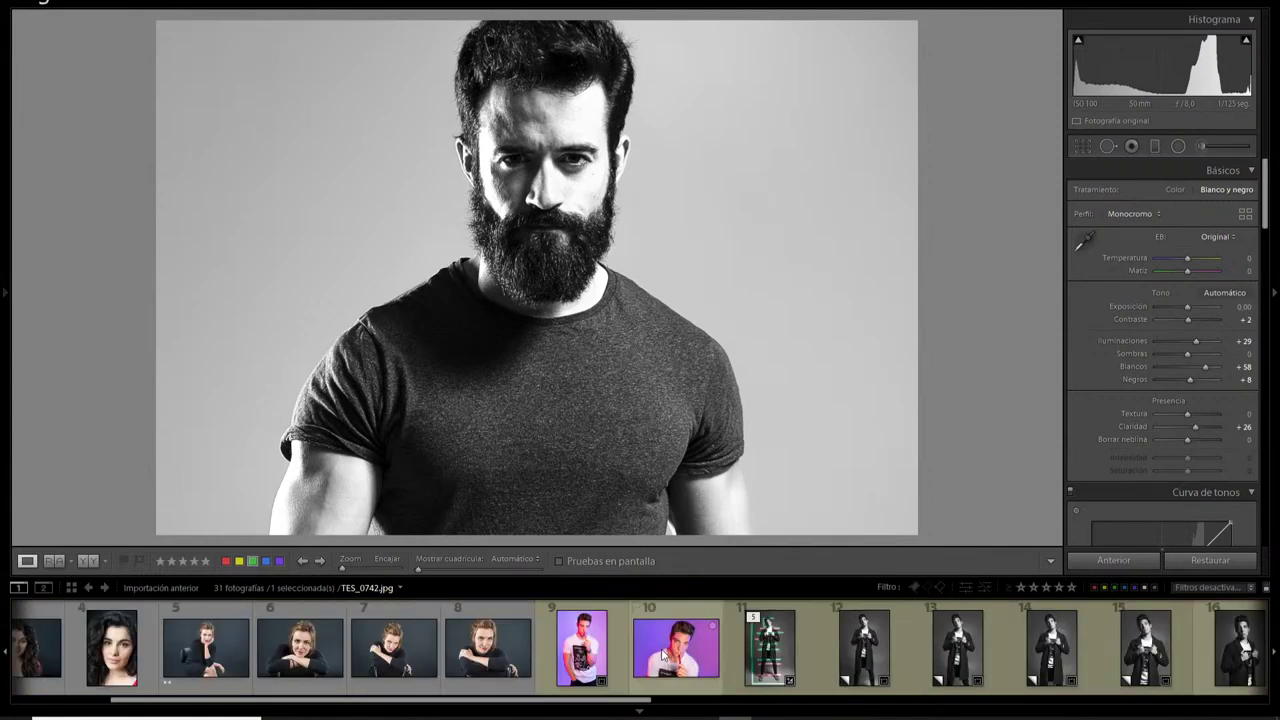
left_click(518, 646)
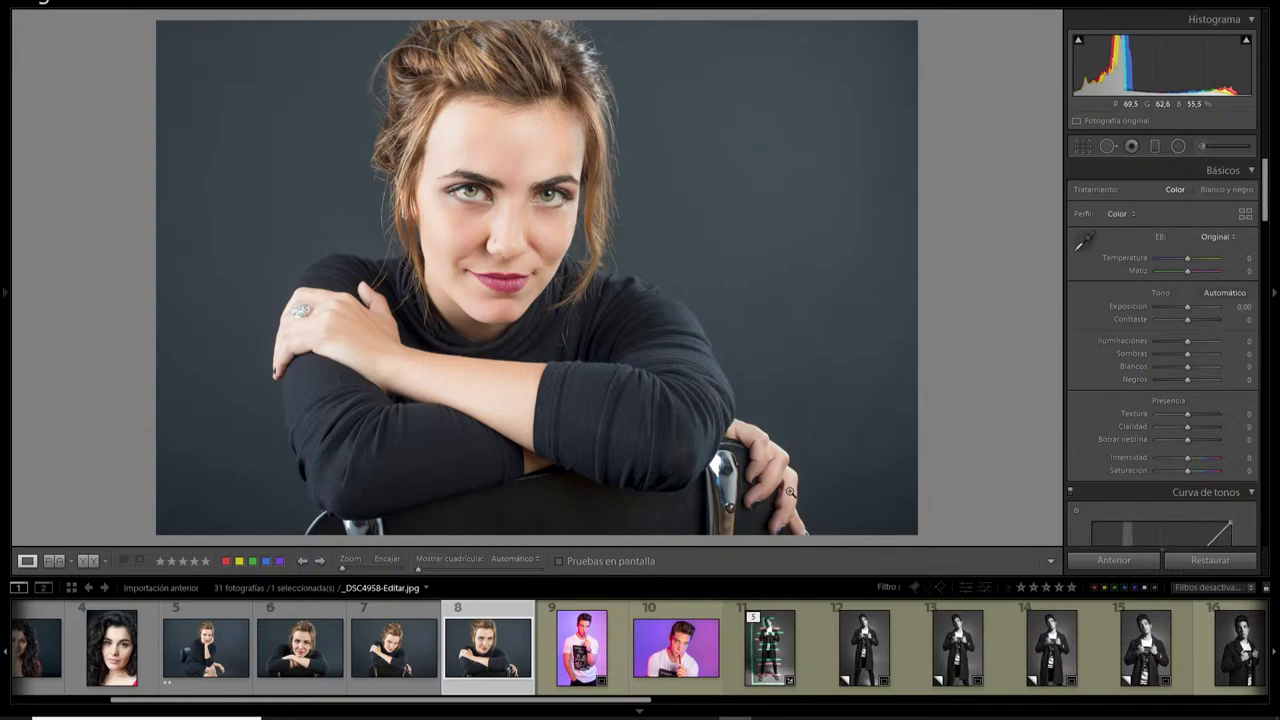
View the close-up portrait _DSC4888.jpg and the couple's portrait _DSC9615.JPG to compare their framing
scroll(438, 655, "down", 1)
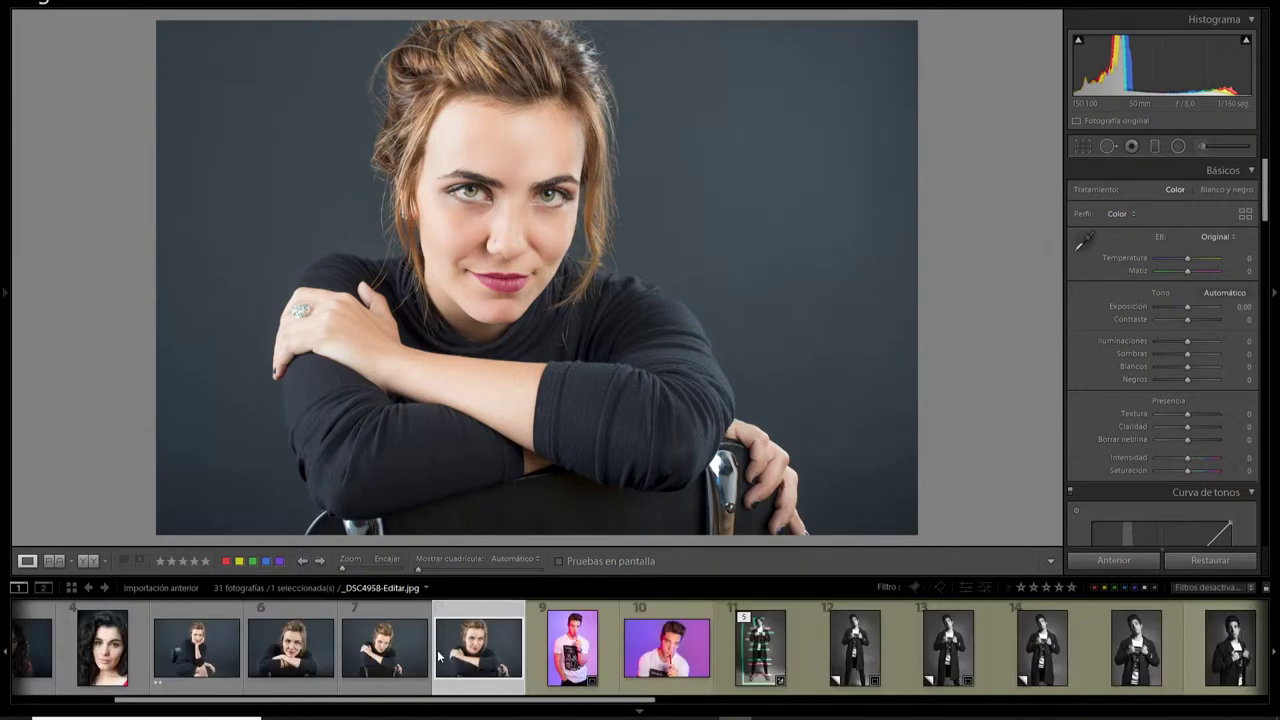
scroll(385, 650, "up", 3)
left_click(358, 655)
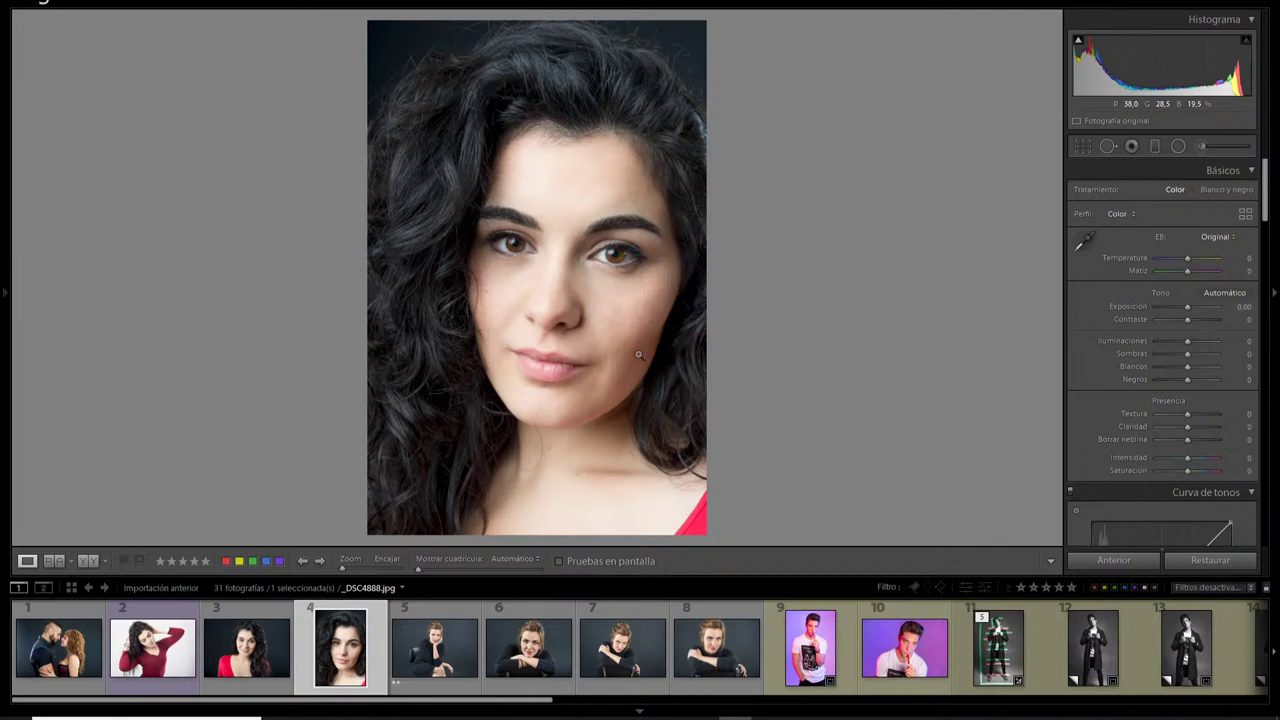
left_click(75, 657)
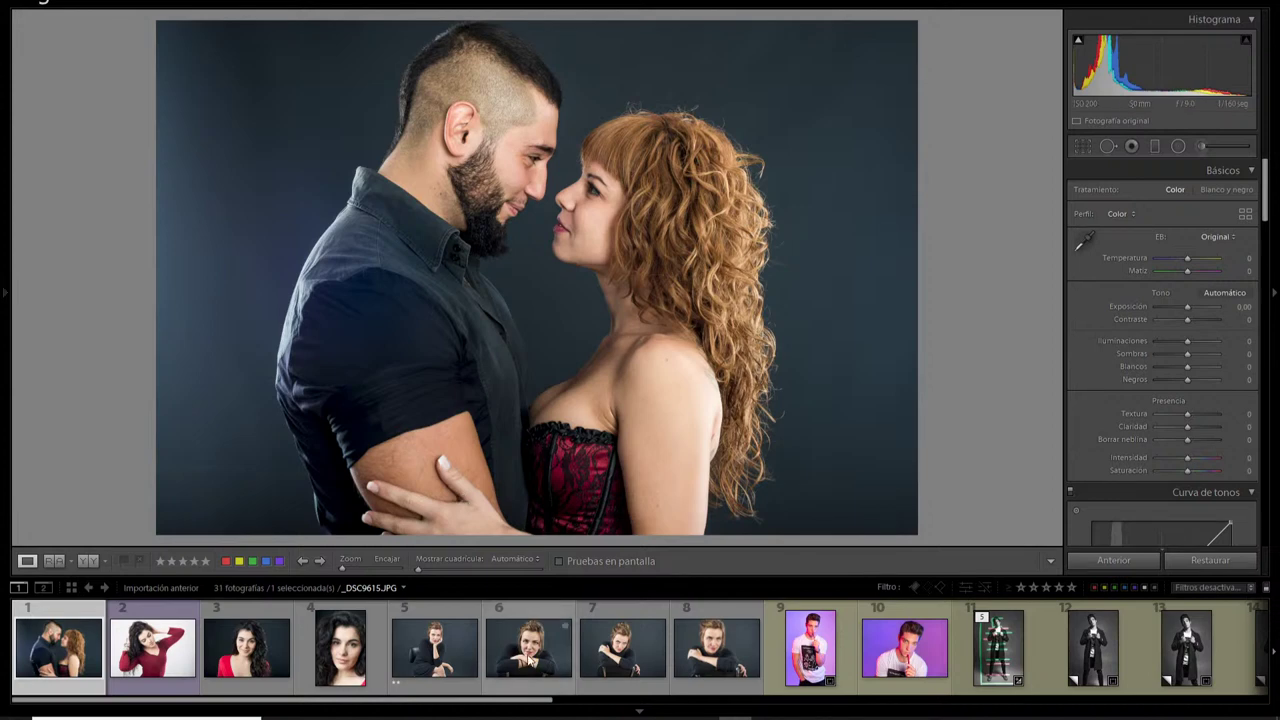
Open TES_2154-2.jpg and crop the seated woman in landscape orientation to a head-and-chest framing that cuts the top of her head
scroll(495, 652, "right", 5)
scroll(501, 655, "right", 12)
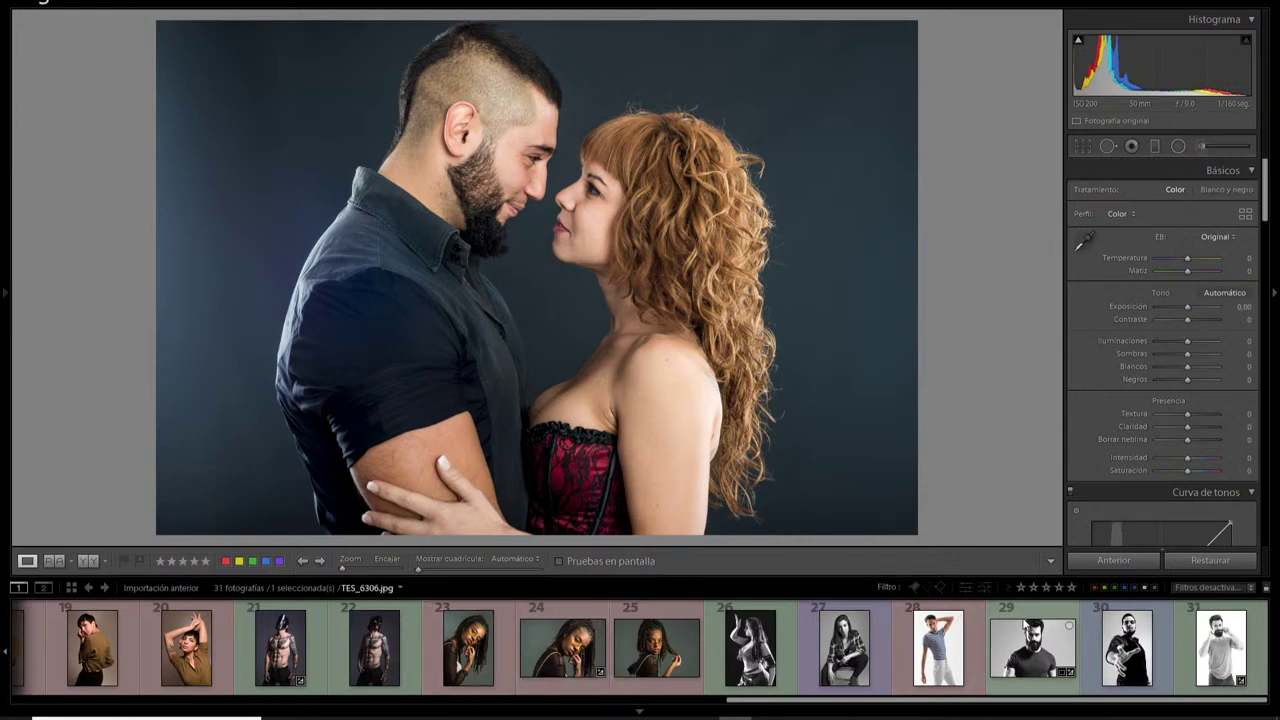
left_click(879, 657)
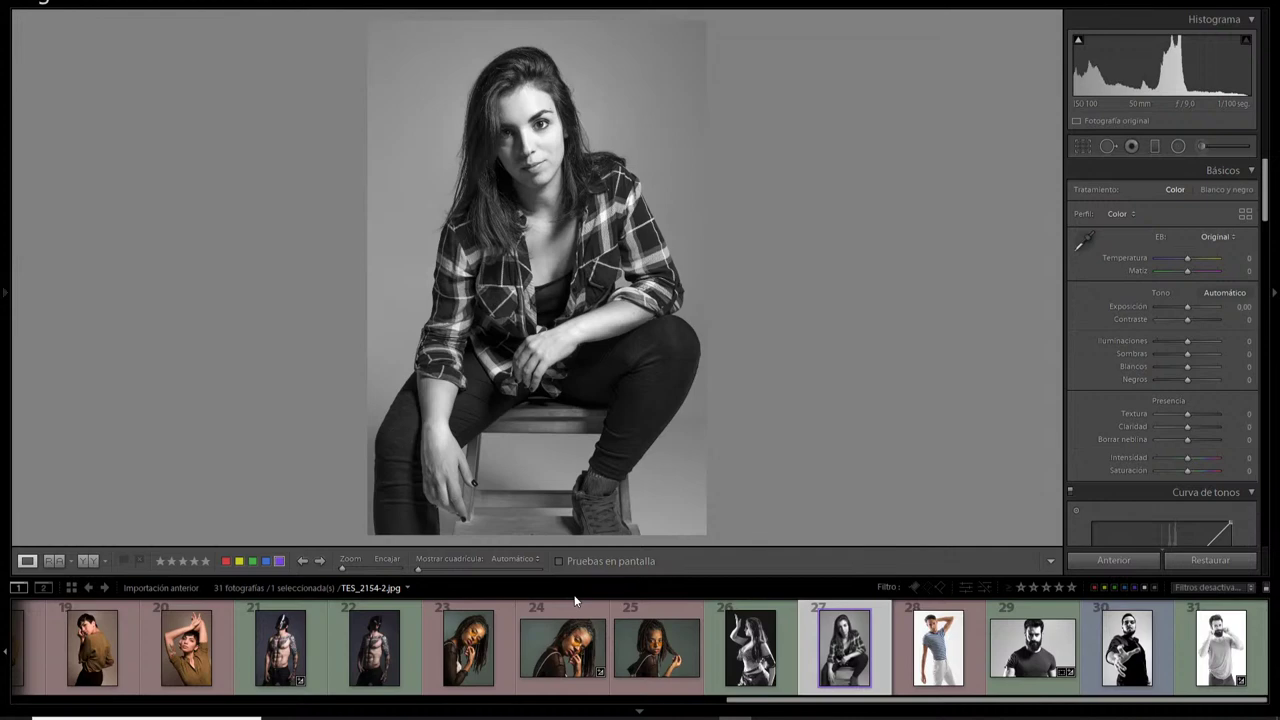
left_click(1083, 146)
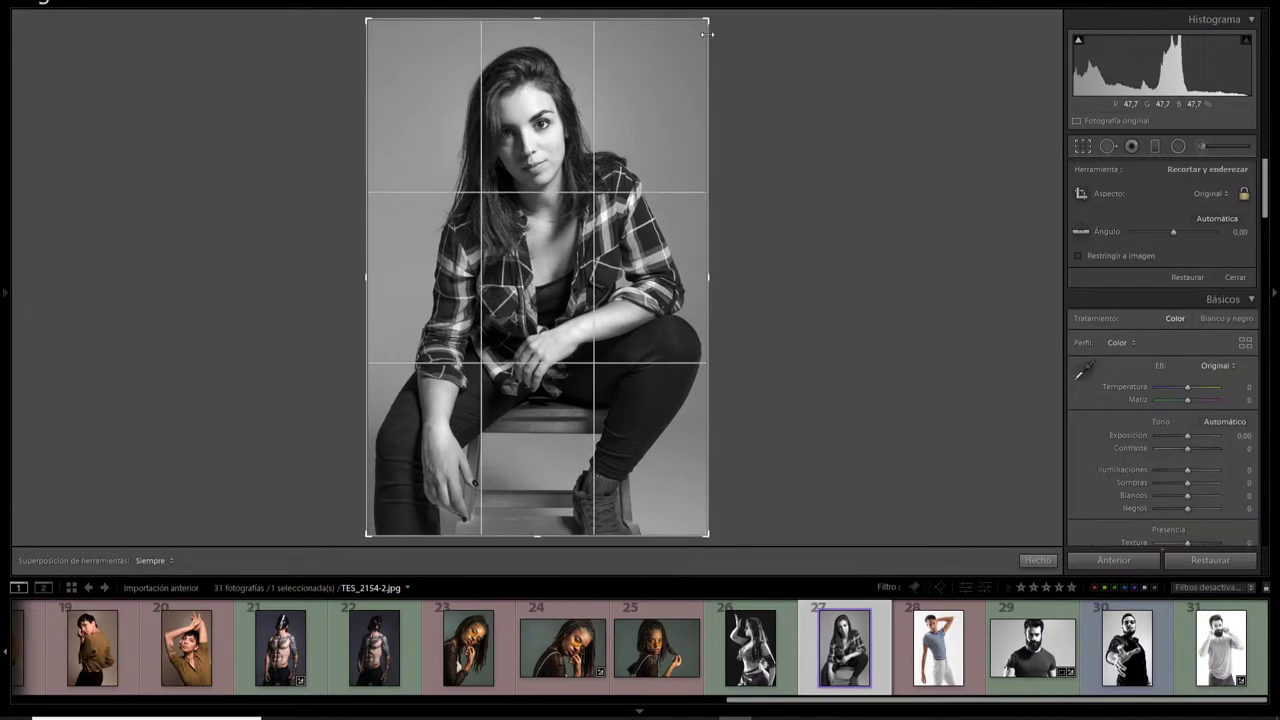
left_click_drag(705, 34, 757, 126)
left_click_drag(606, 294, 617, 523)
left_click_drag(537, 162, 537, 243)
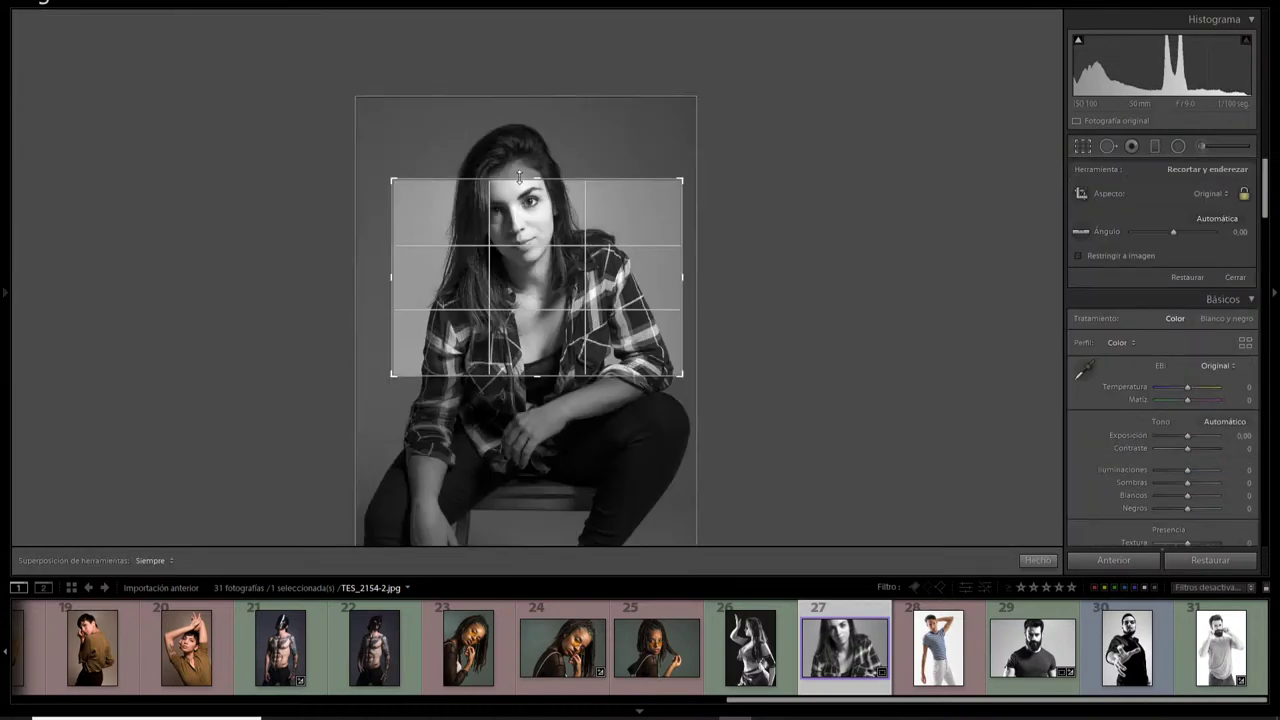
left_click_drag(519, 177, 519, 222)
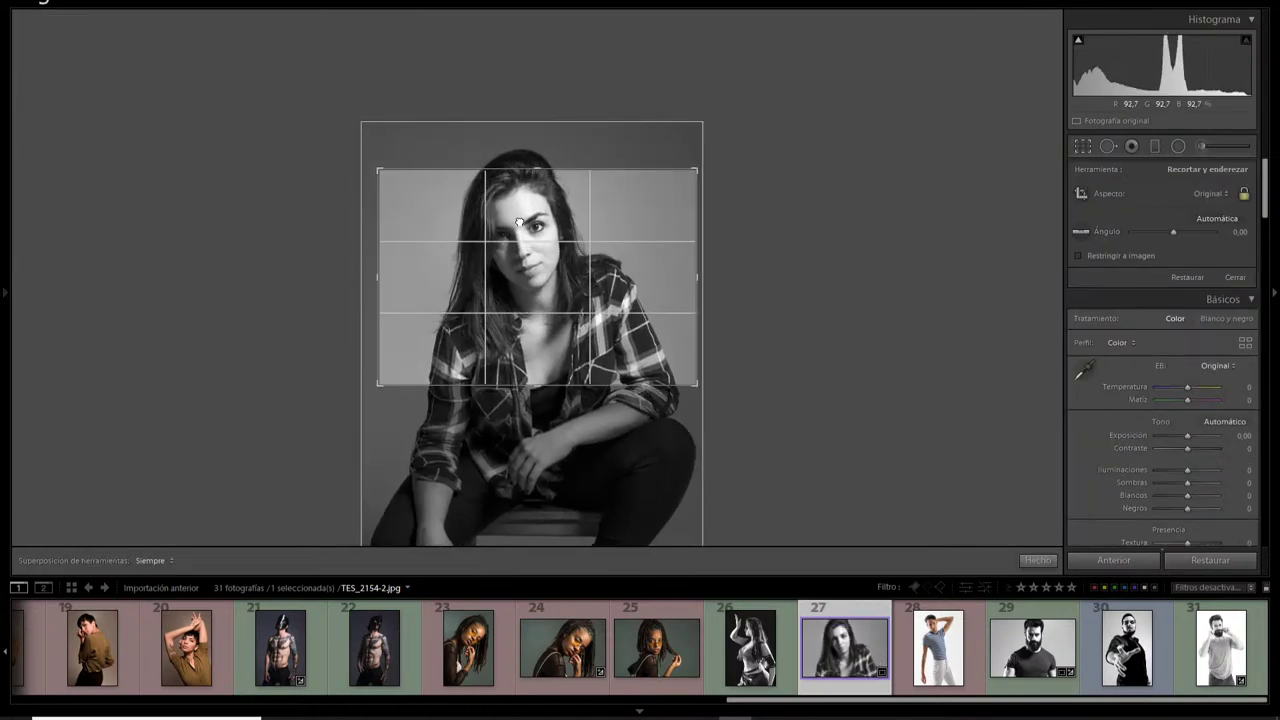
left_click(1088, 146)
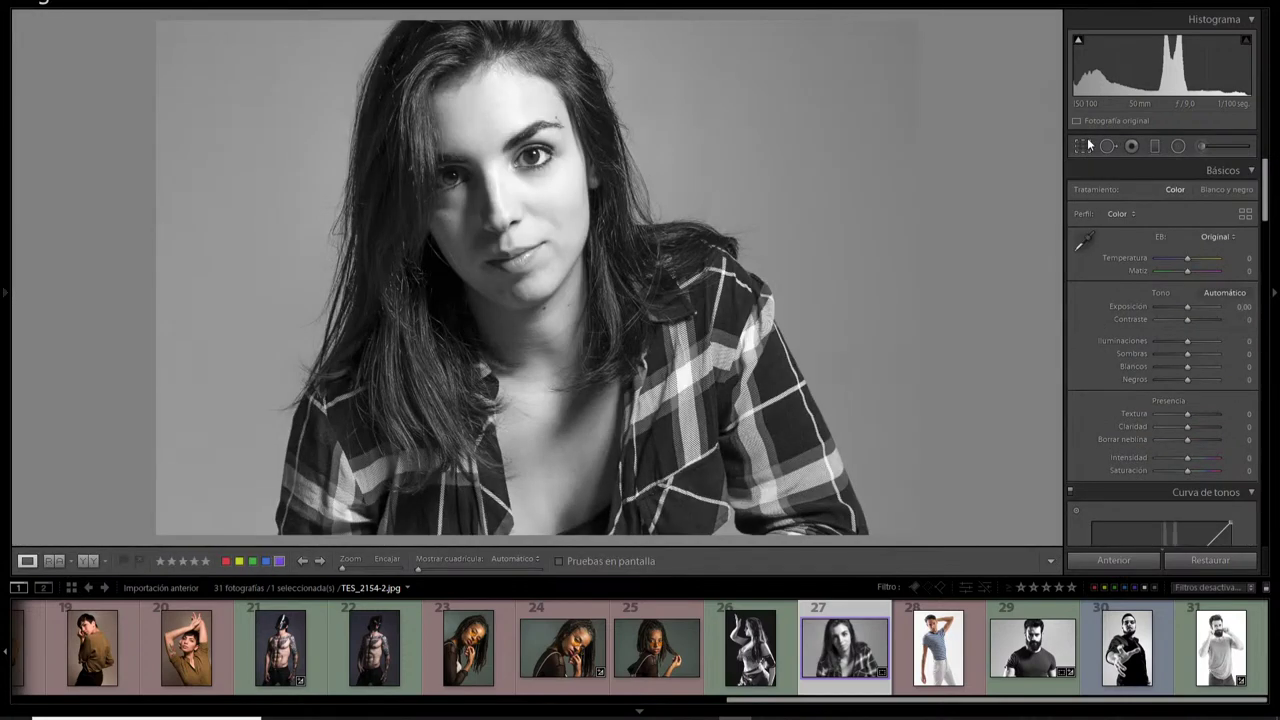
Widen the seated woman's landscape crop to include more of her hair and torso
left_click(1088, 146)
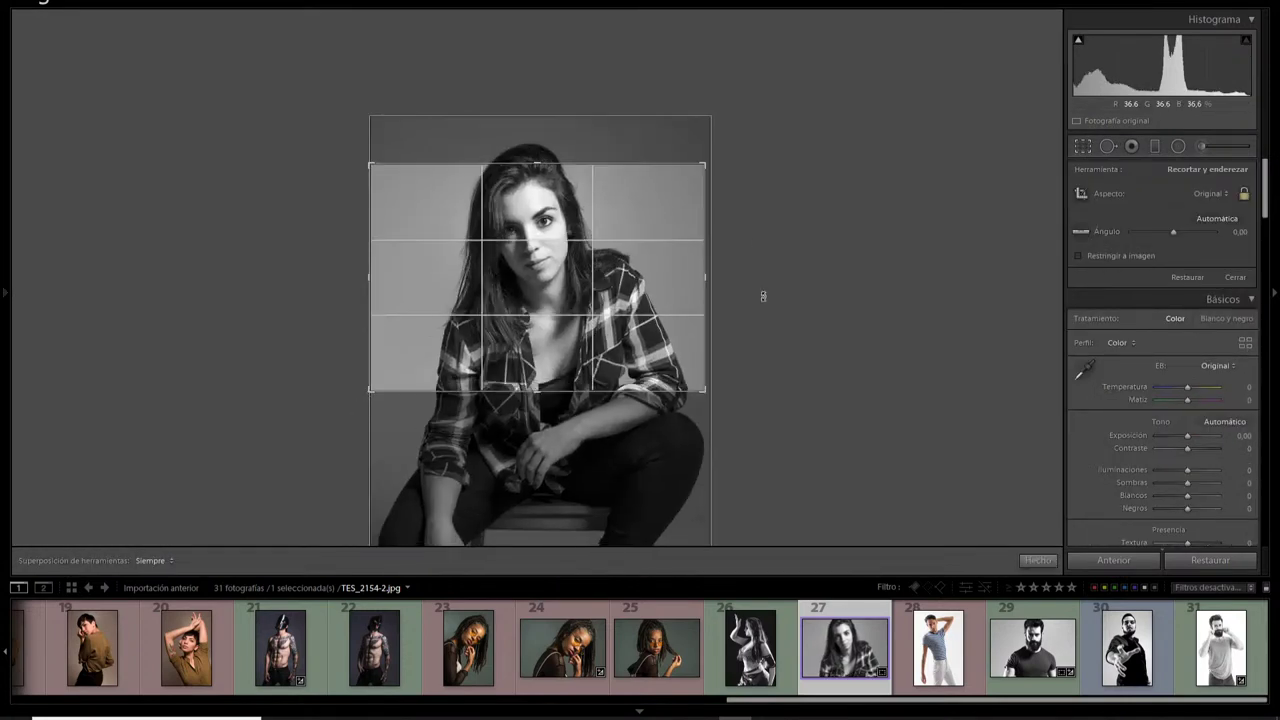
left_click(1086, 146)
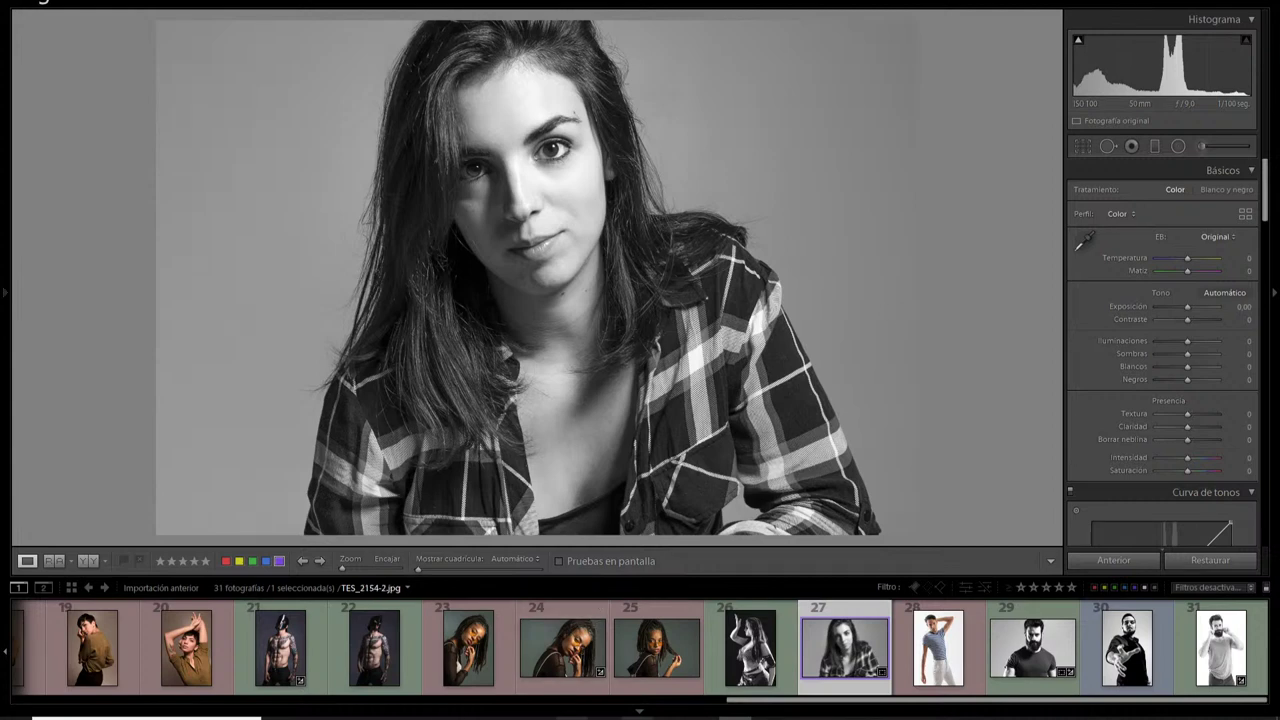
key("alt+Tab")
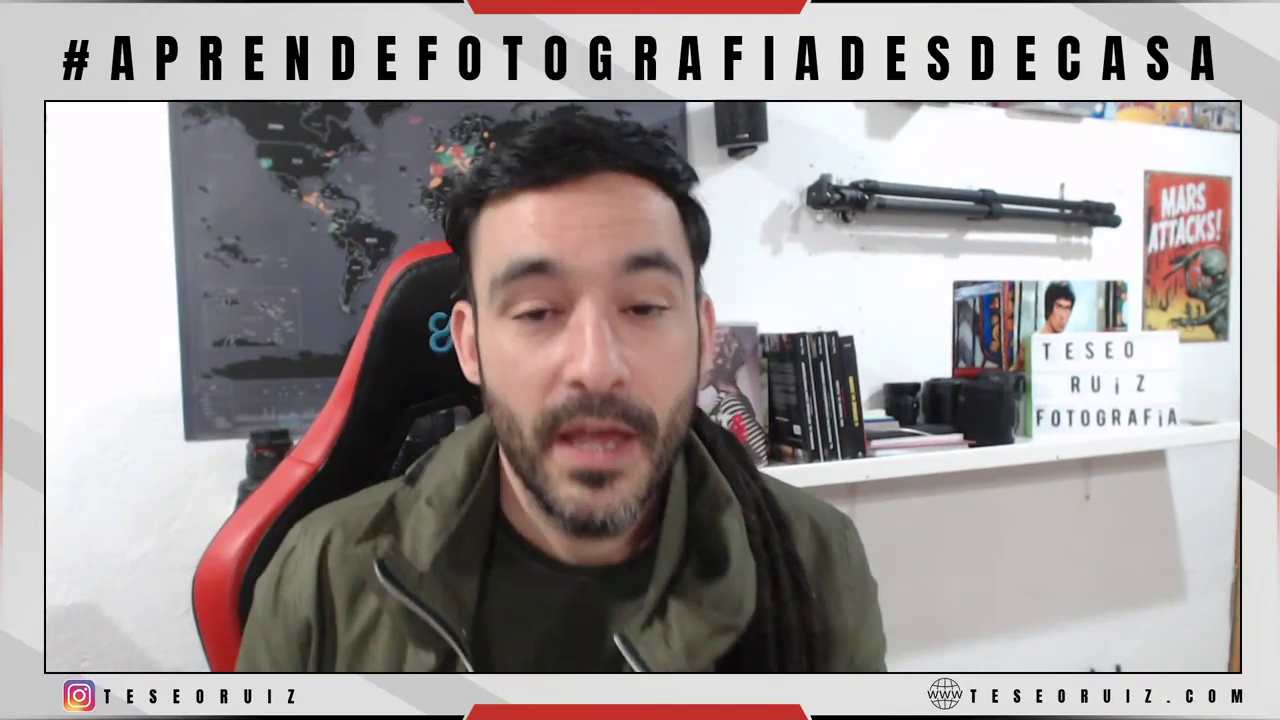